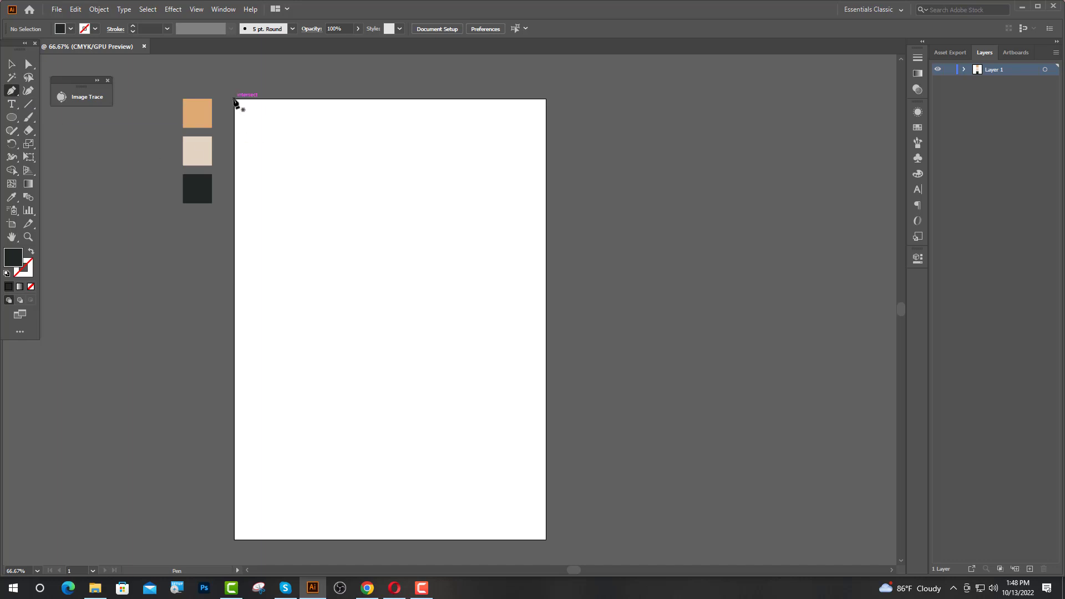
Draw a closed dark Pen shape covering the artboard's upper part, its curved lower edge ending about 18 cm down the right side
{"action": "left_click", "coordinate": [234, 99]}
{"action": "left_click", "coordinate": [234, 254]}
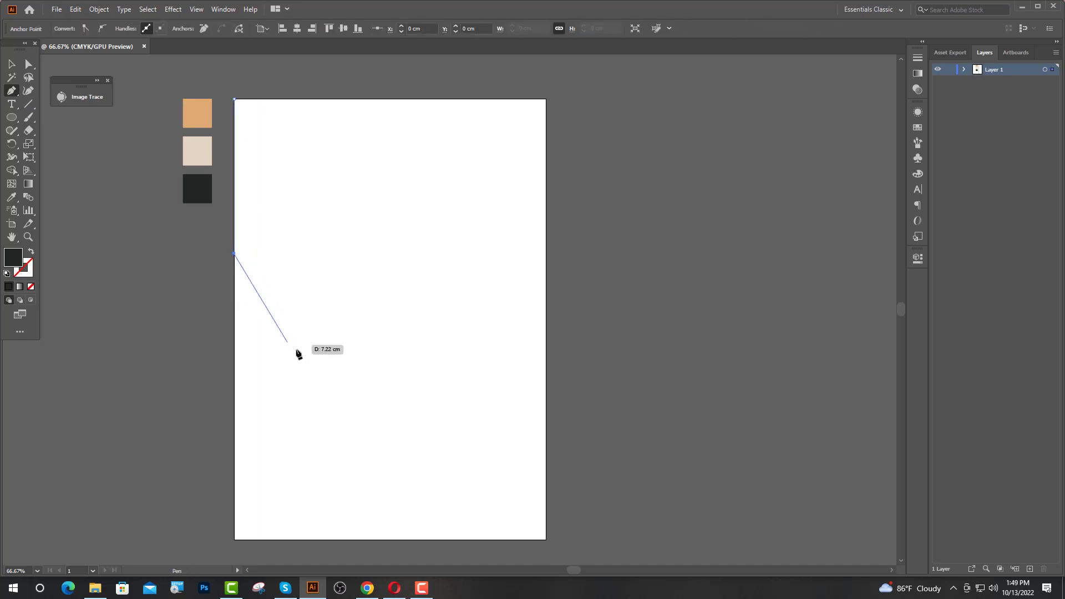
{"action": "left_click_drag", "start_coordinate": [546, 368], "coordinate": [810, 299]}
{"action": "left_click", "coordinate": [547, 369]}
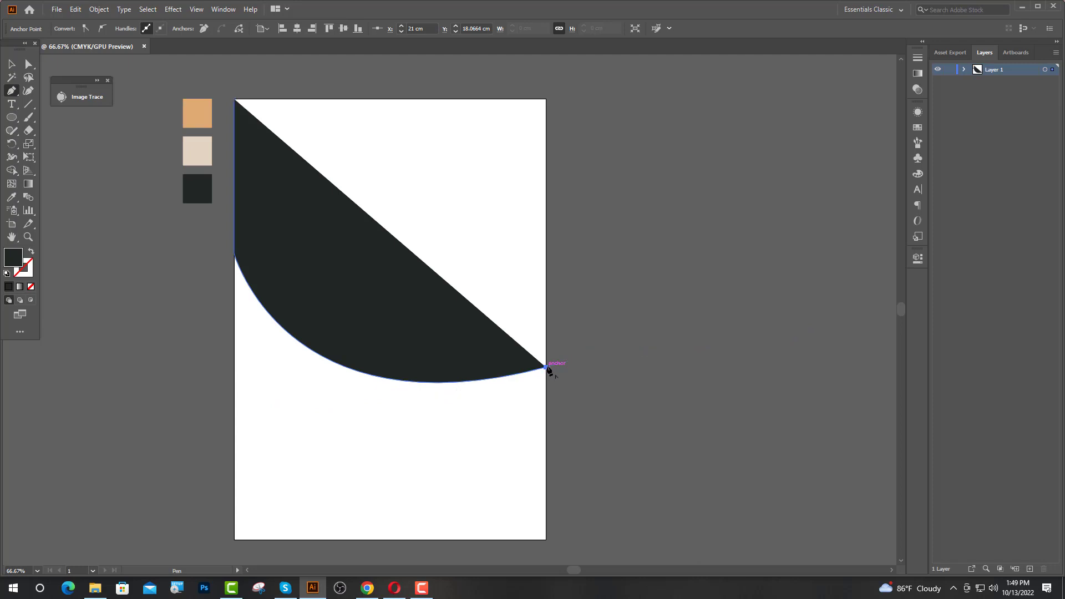
{"action": "left_click", "coordinate": [546, 99]}
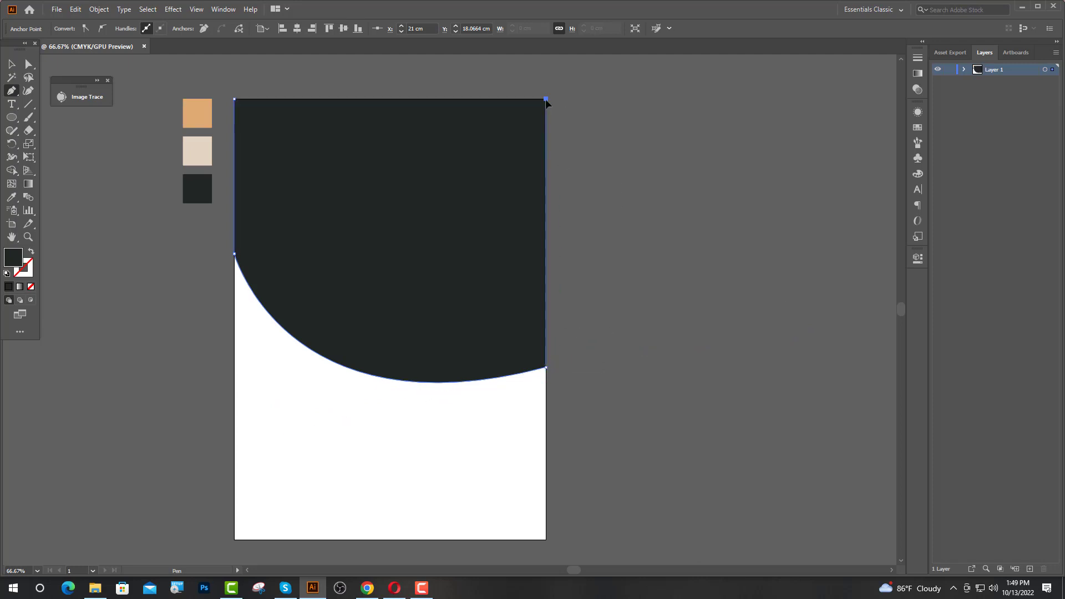
{"action": "left_click", "coordinate": [235, 100]}
Bring in the hotel-tropical-summer photo from File Explorer and enlarge it to about 30.7 × 20.5 cm over the artboard's upper part
{"action": "left_click", "coordinate": [95, 588]}
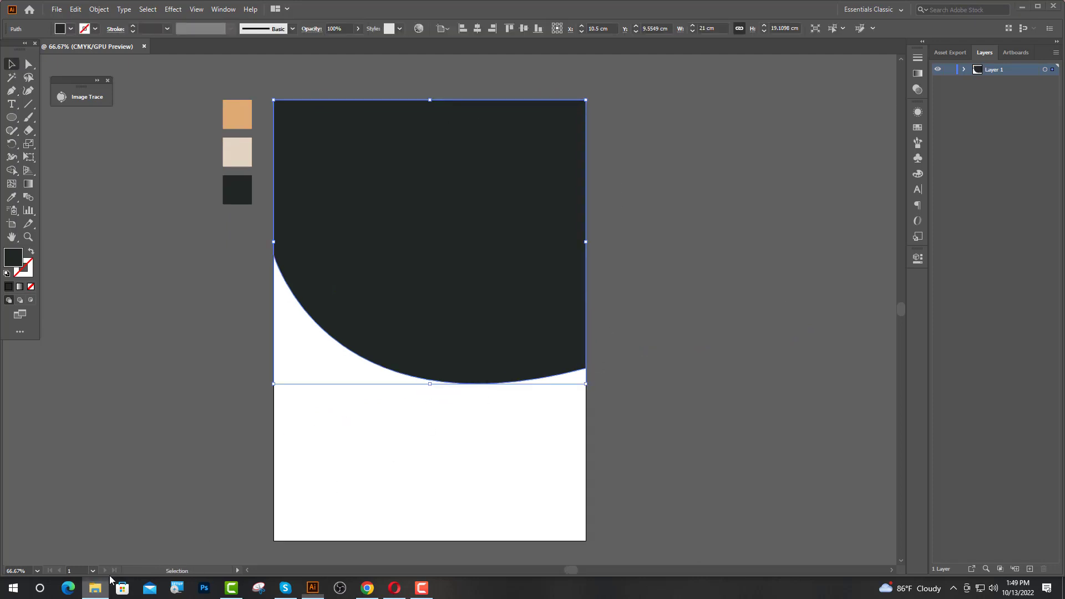
{"action": "double_click", "coordinate": [134, 78]}
{"action": "left_click_drag", "start_coordinate": [145, 111], "coordinate": [442, 408]}
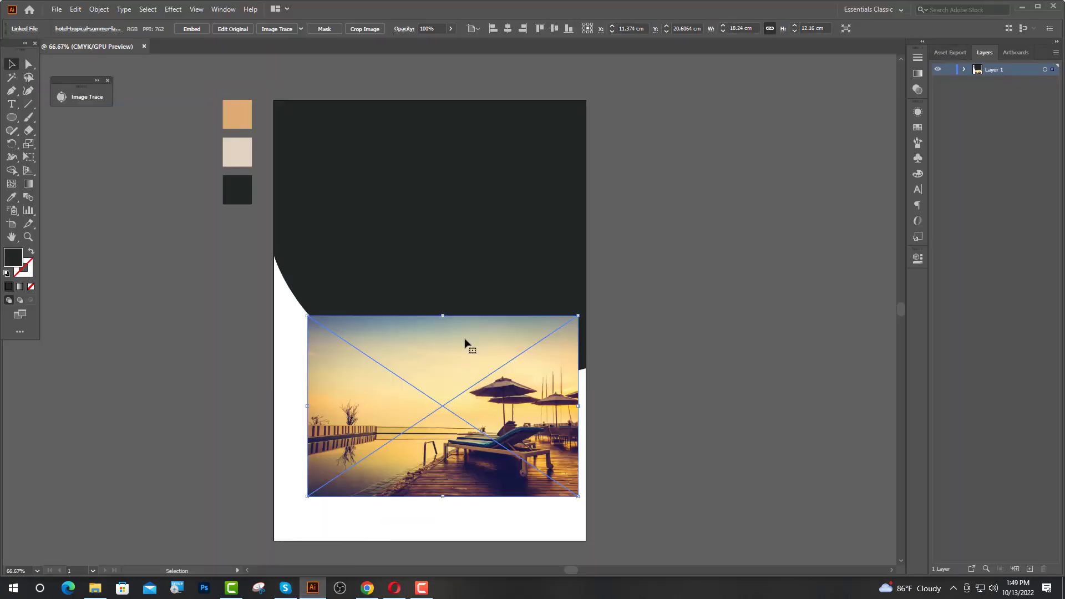
{"action": "left_click_drag", "start_coordinate": [444, 317], "coordinate": [466, 254]}
{"action": "left_click_drag", "start_coordinate": [473, 427], "coordinate": [444, 270]}
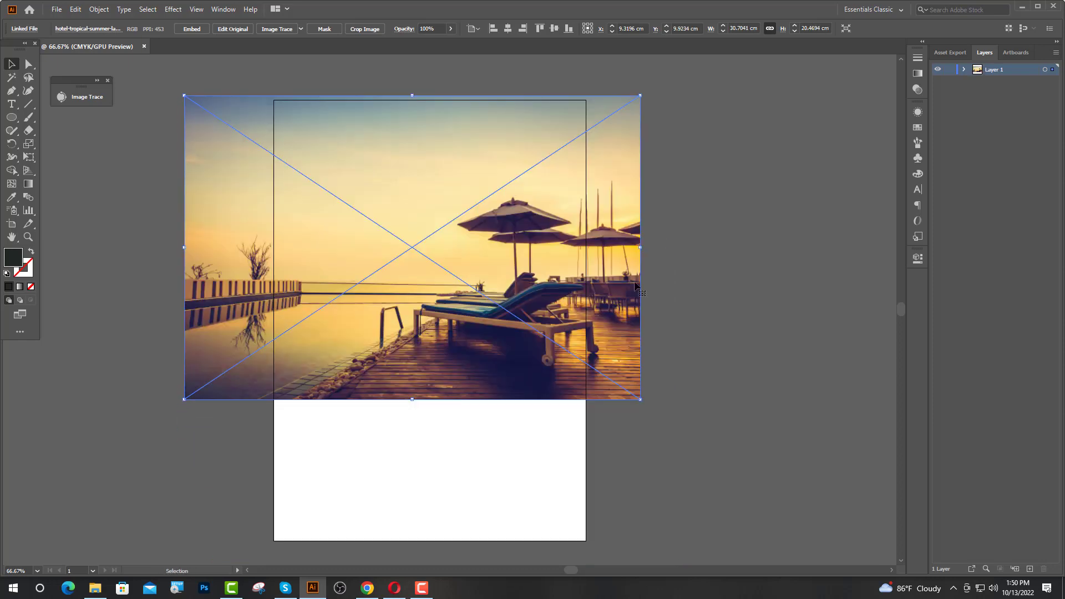
Move the linked photo directly beneath the dark curved shape in the layer stacking order
{"action": "left_click", "coordinate": [715, 261]}
{"action": "left_click", "coordinate": [964, 70]}
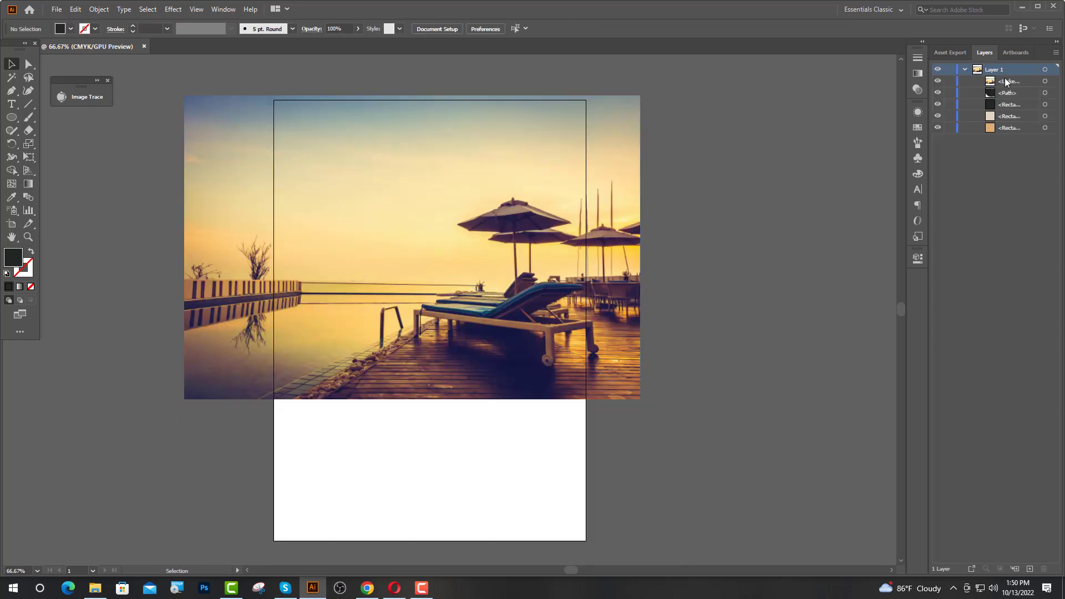
{"action": "left_click_drag", "start_coordinate": [1004, 78], "coordinate": [1006, 95]}
Scale the photo to about 28.8 × 19.2 cm and position it so it still covers the curved shape
{"action": "left_click", "coordinate": [627, 302]}
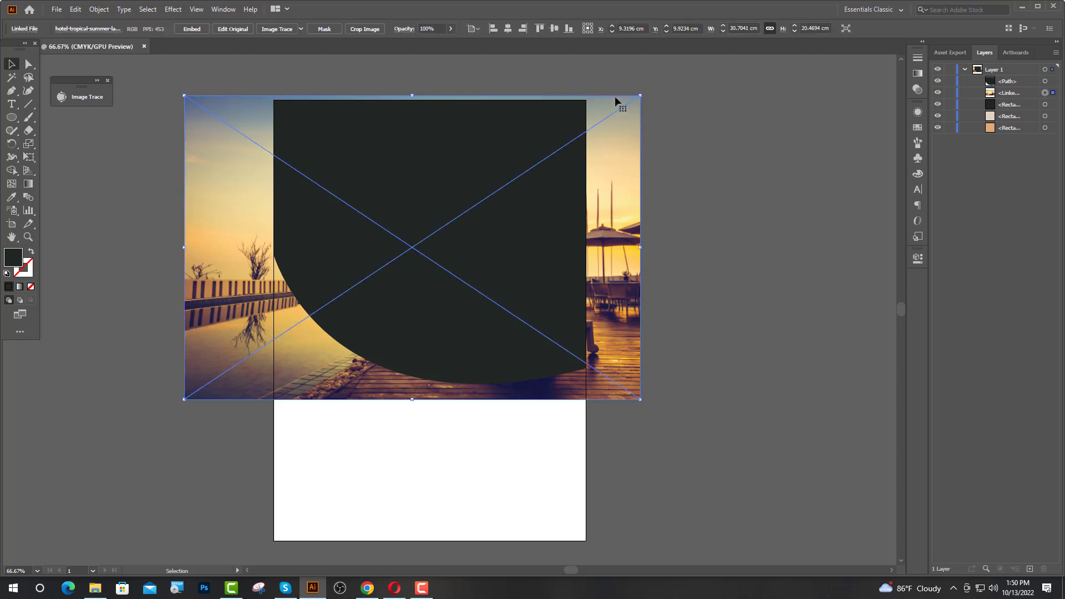
{"action": "left_click_drag", "start_coordinate": [640, 97], "coordinate": [629, 109]}
{"action": "left_click_drag", "start_coordinate": [616, 195], "coordinate": [616, 188]}
{"action": "left_click_drag", "start_coordinate": [624, 99], "coordinate": [630, 90]}
Select the curved shape together with the photo and make a clipping mask from them
{"action": "left_click_drag", "start_coordinate": [454, 119], "coordinate": [552, 288]}
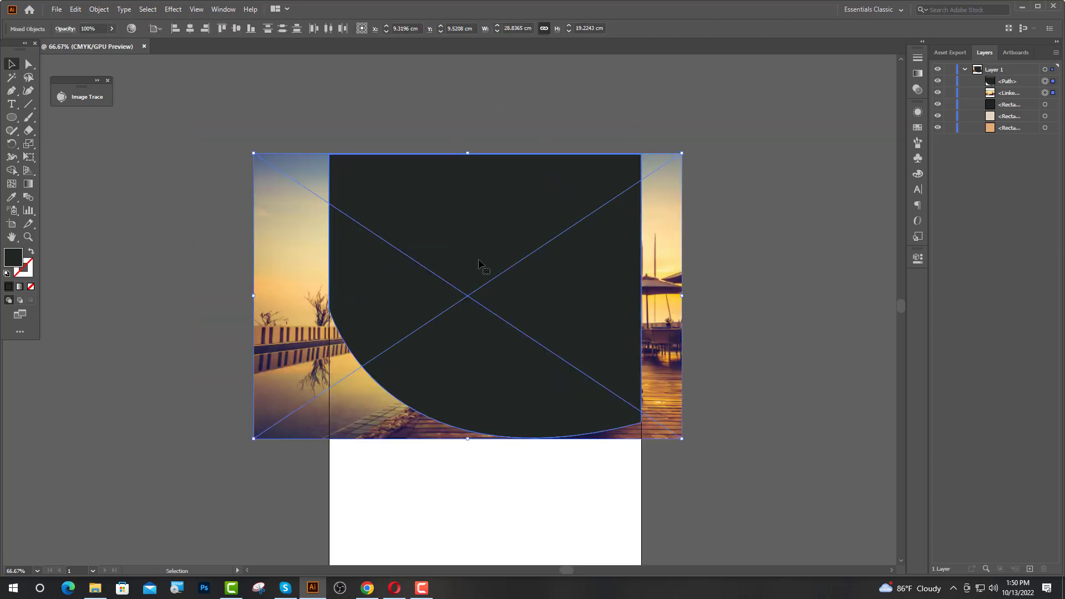
{"action": "right_click", "coordinate": [478, 260]}
{"action": "left_click", "coordinate": [529, 358]}
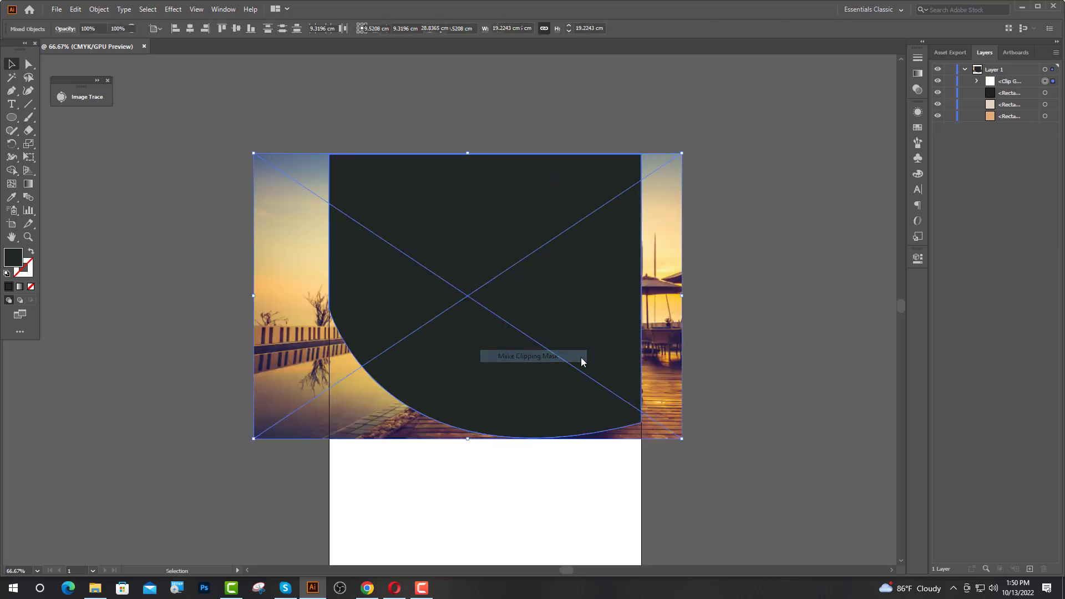
{"action": "left_click", "coordinate": [753, 328]}
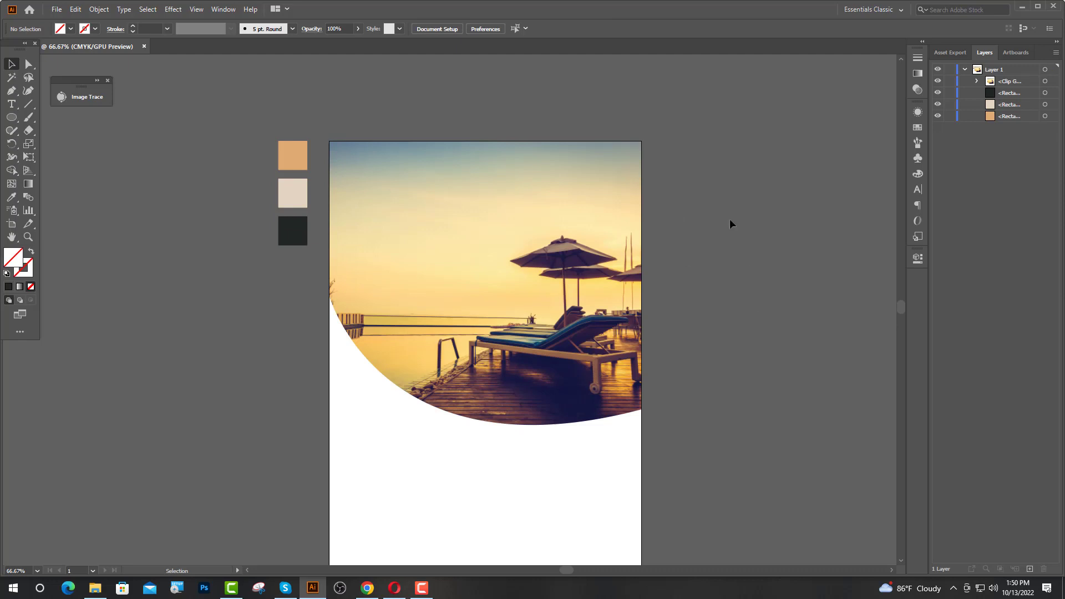
Select the linked photo inside the clip group and nudge it to the right within its mask
{"action": "left_click", "coordinate": [975, 82]}
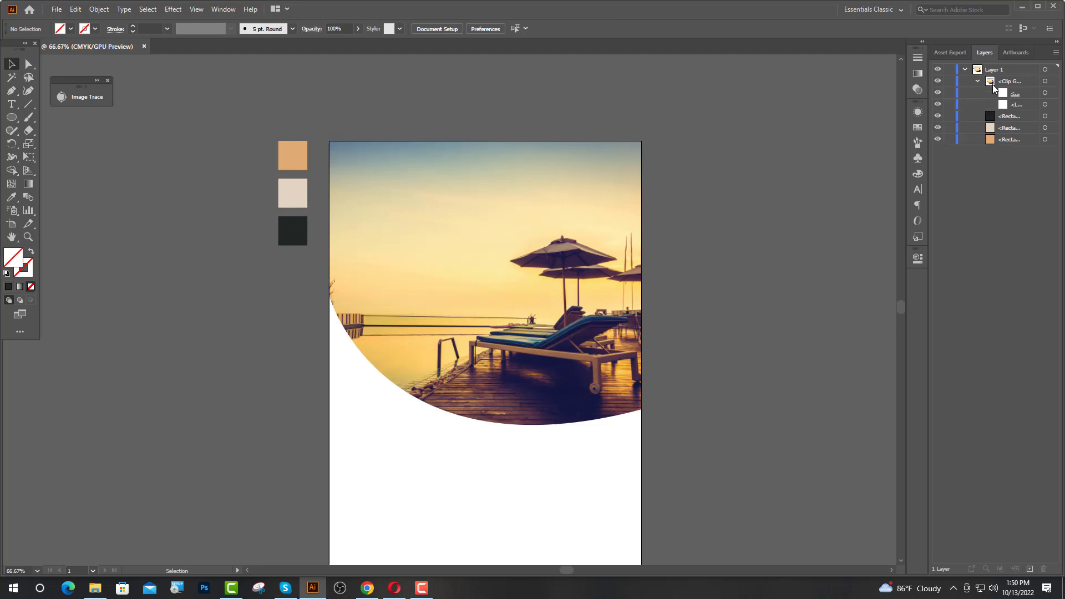
{"action": "left_click", "coordinate": [1045, 104]}
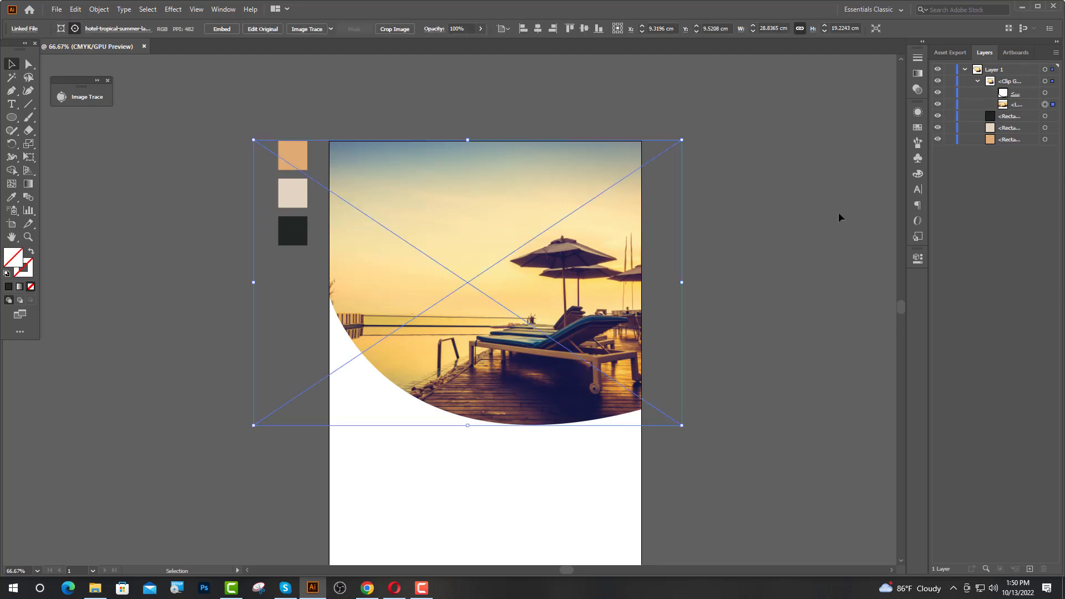
{"action": "key", "text": "shift+Right"}
{"action": "key", "text": "shift+Right"}
{"action": "key", "text": "shift+Right"}
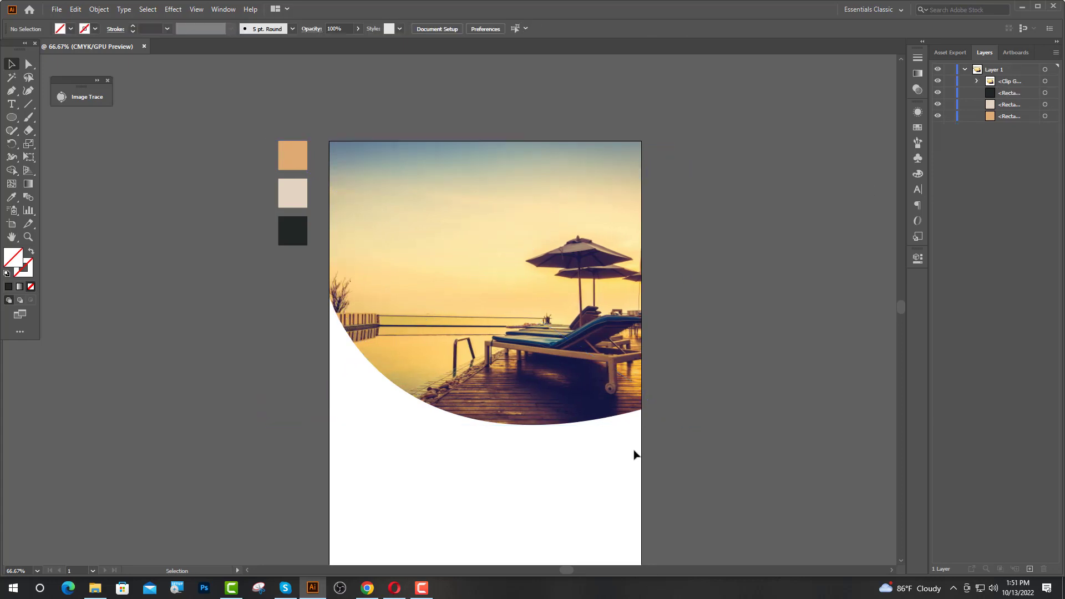
Draw a closed Pen shape over the artboard's lower part, its curved upper edge falling from about 9.8 cm at left to 17.5 cm at right
{"action": "scroll", "coordinate": [660, 440], "scroll_direction": "down", "scroll_amount": 3}
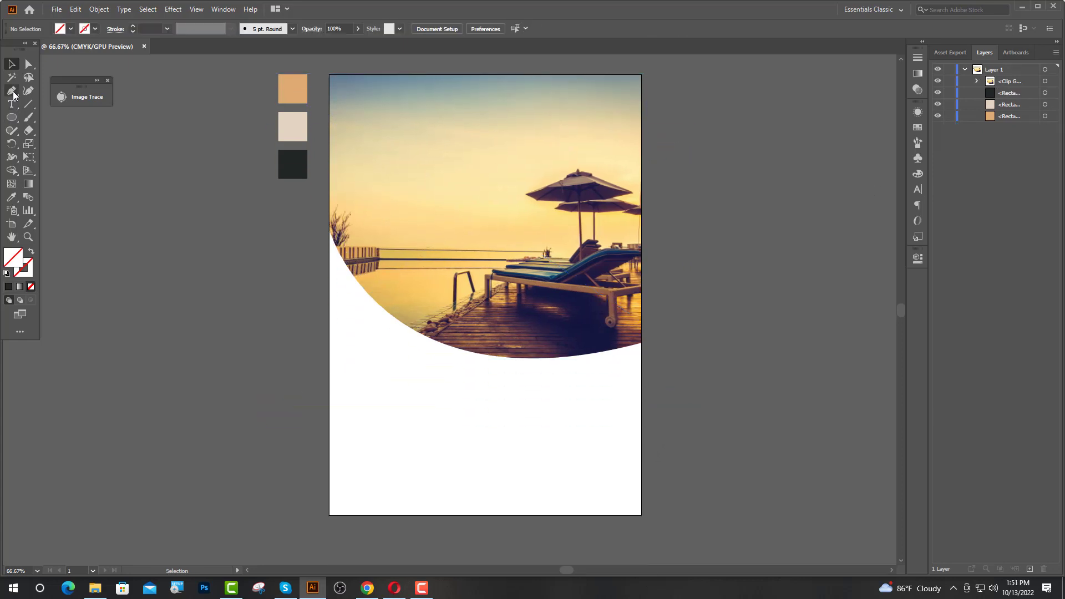
{"action": "left_click", "coordinate": [11, 91]}
{"action": "left_click", "coordinate": [329, 221]}
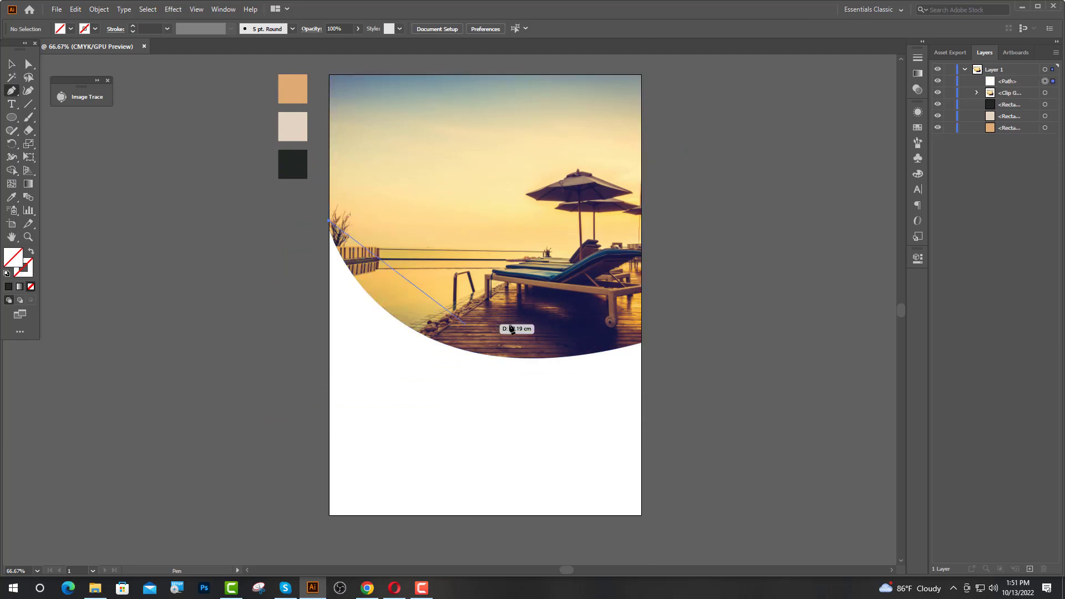
{"action": "left_click_drag", "start_coordinate": [642, 334], "coordinate": [838, 312]}
{"action": "left_click", "coordinate": [641, 335]}
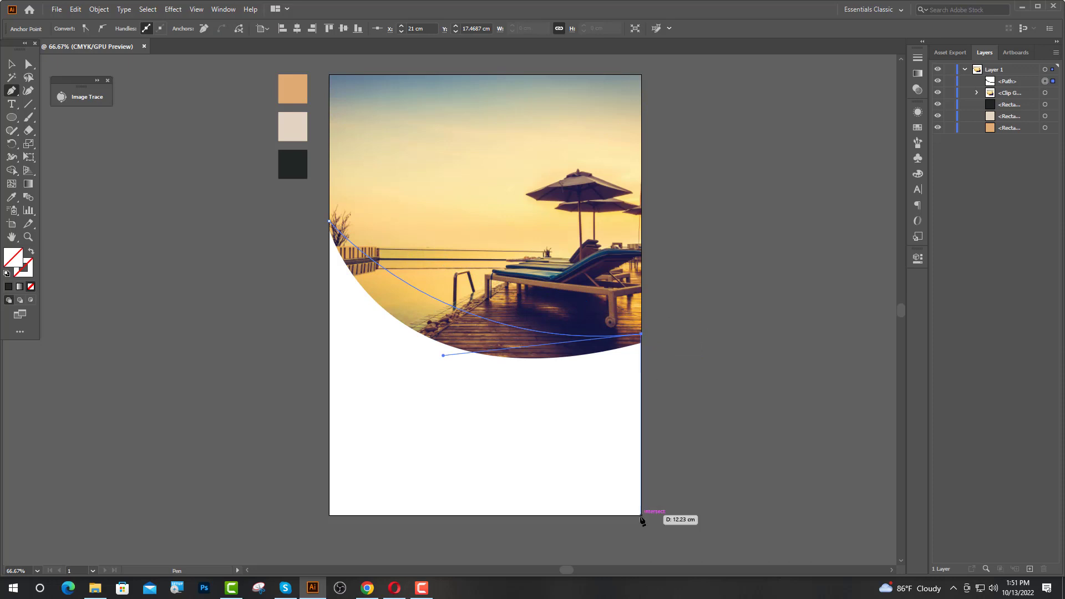
{"action": "left_click", "coordinate": [641, 515]}
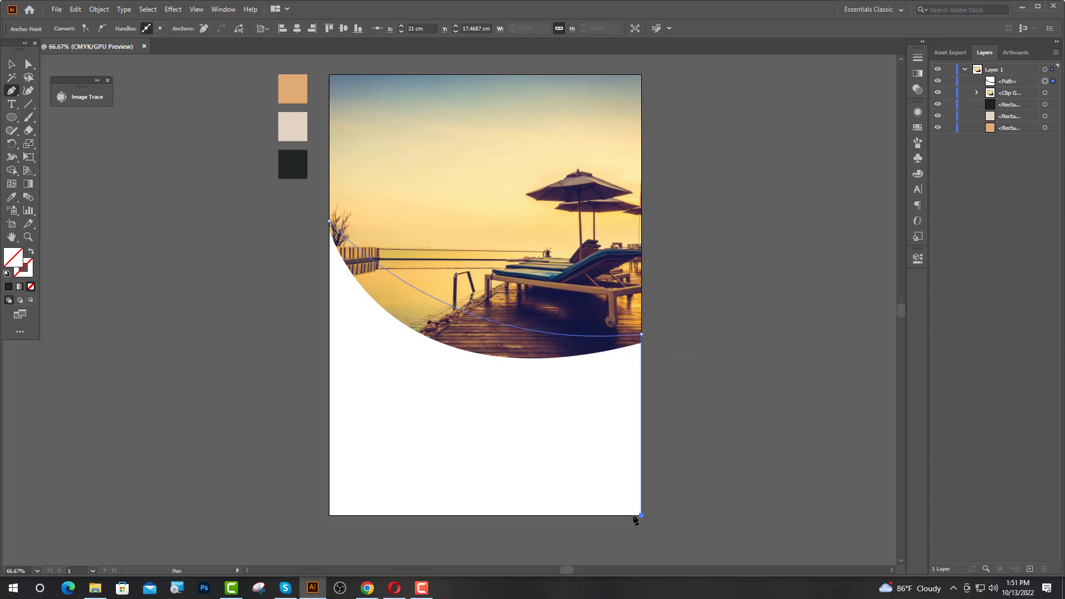
{"action": "left_click", "coordinate": [329, 515]}
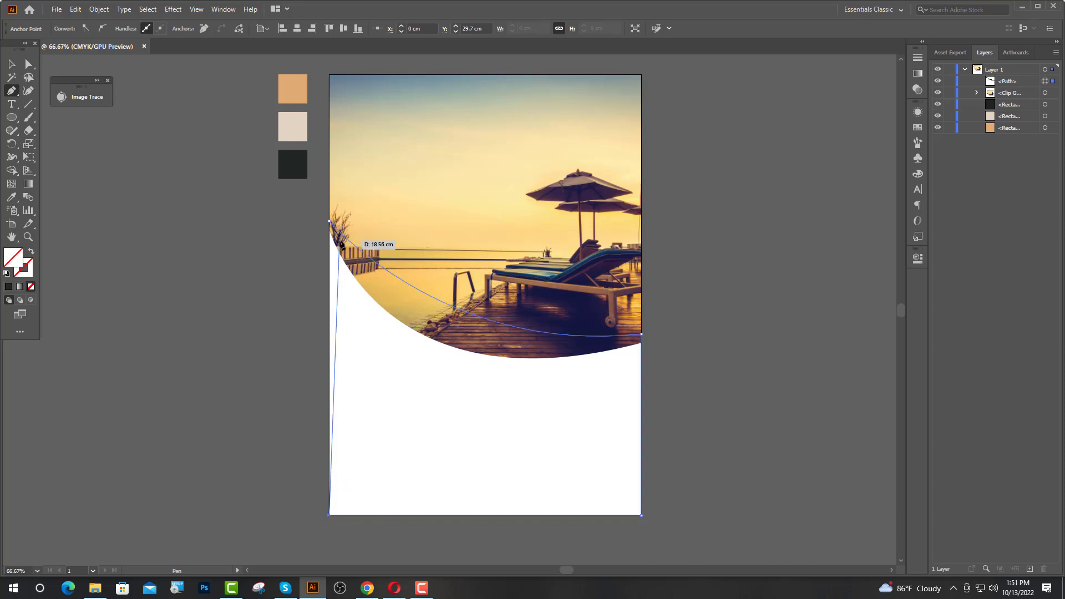
{"action": "left_click", "coordinate": [329, 221]}
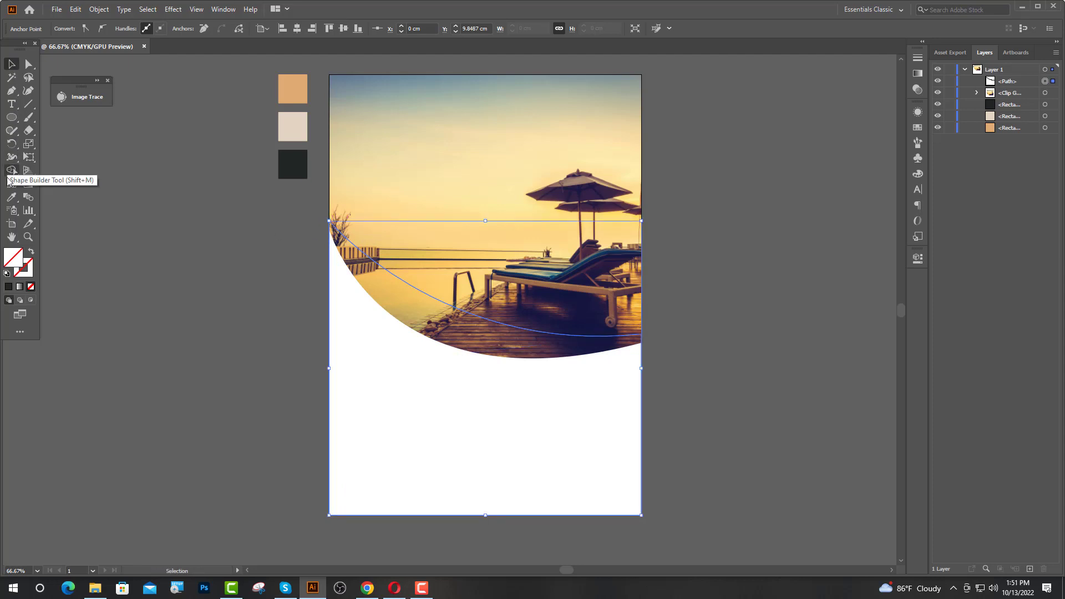
Fill the lower shape with the dark swatch colour and lock it beneath the clipped photo in the stacking order
{"action": "left_click", "coordinate": [12, 197]}
{"action": "left_click", "coordinate": [293, 165]}
{"action": "key", "text": "v"}
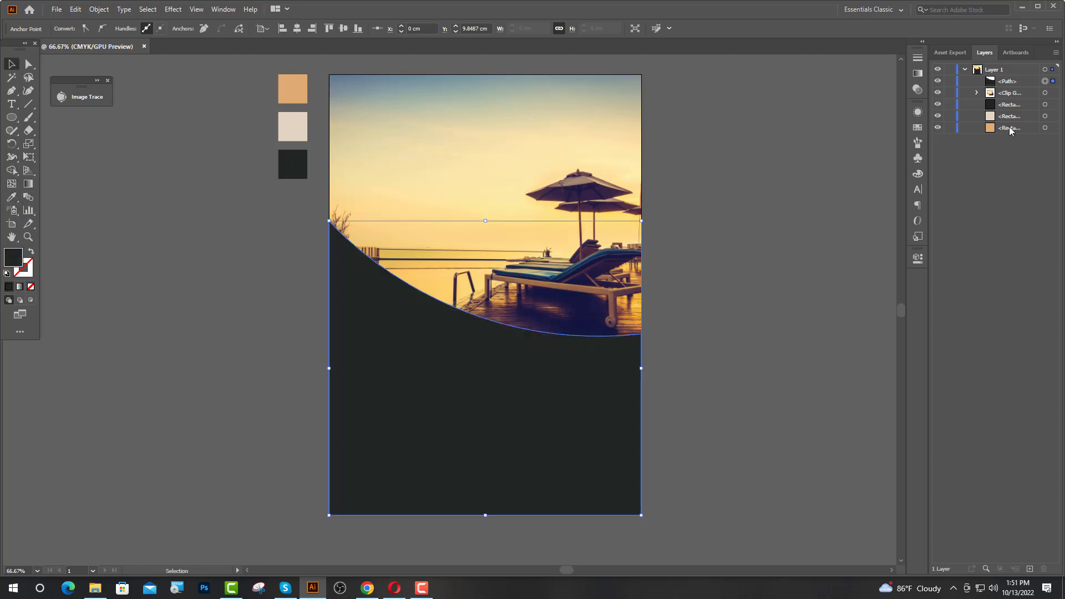
{"action": "left_click_drag", "start_coordinate": [1010, 80], "coordinate": [1009, 98]}
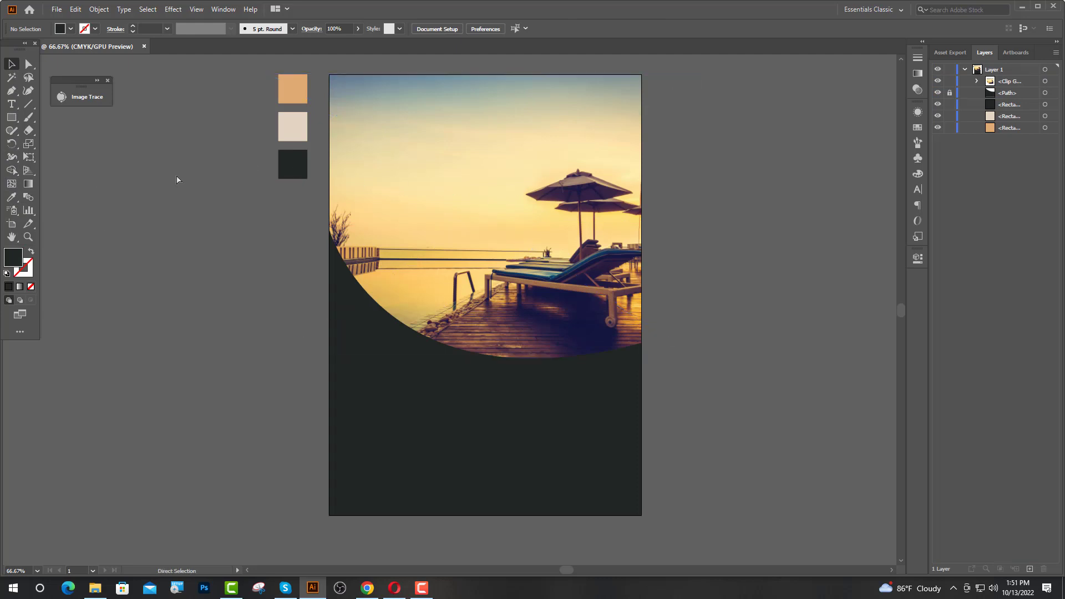
Show the rulers and add four locked margin guides about 1 cm inside the artboard's edges
{"action": "key", "text": "ctrl+r"}
{"action": "left_click_drag", "start_coordinate": [361, 58], "coordinate": [422, 90]}
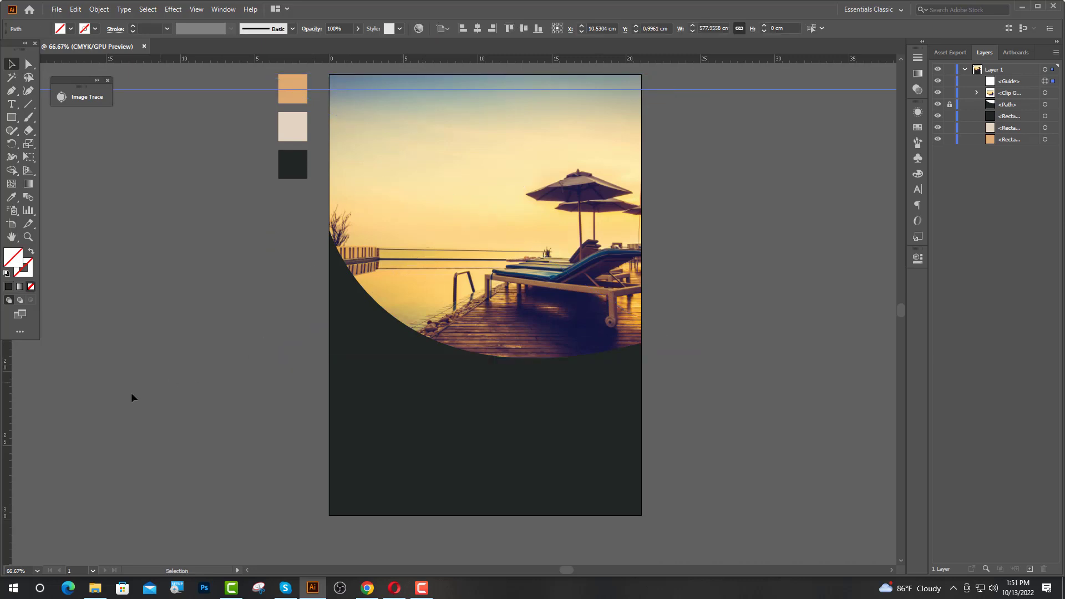
{"action": "left_click_drag", "start_coordinate": [331, 387], "coordinate": [625, 401]}
{"action": "left_click", "coordinate": [681, 117]}
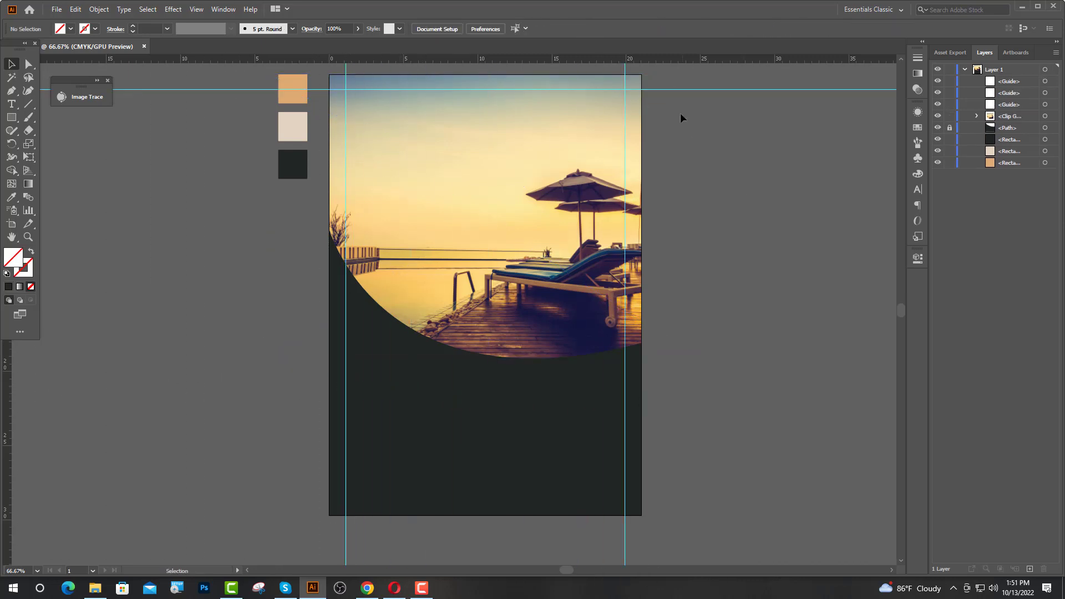
{"action": "left_click_drag", "start_coordinate": [674, 88], "coordinate": [687, 500]}
{"action": "left_click_drag", "start_coordinate": [950, 83], "coordinate": [952, 116]}
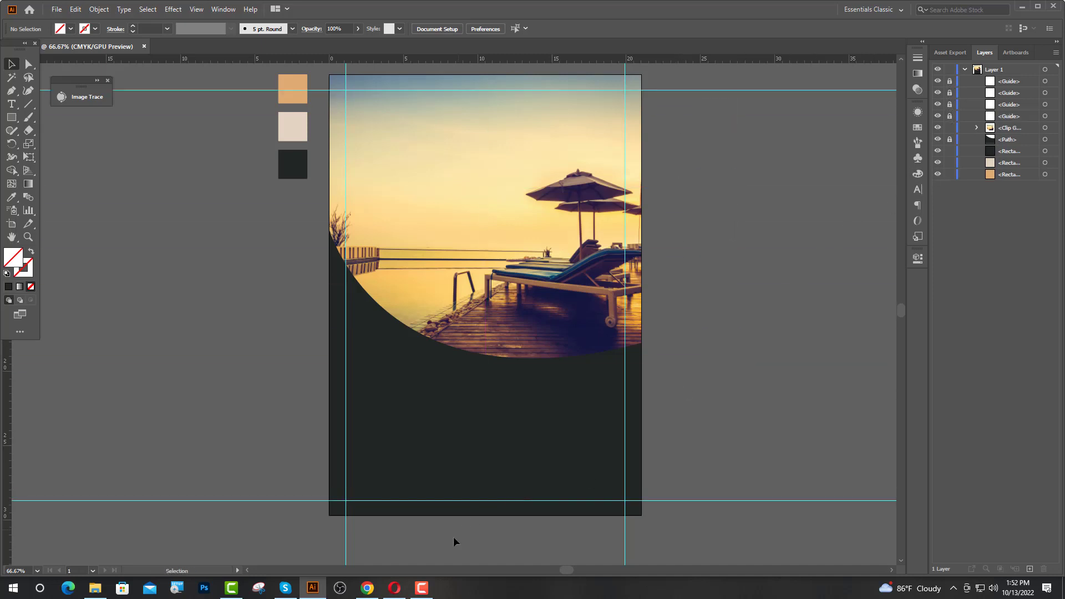
Draw a rectangle about 5.2 × 1.9 cm along the artboard's top edge, ending at the right margin guide
{"action": "left_click", "coordinate": [11, 117]}
{"action": "left_click_drag", "start_coordinate": [269, 359], "coordinate": [681, 149]}
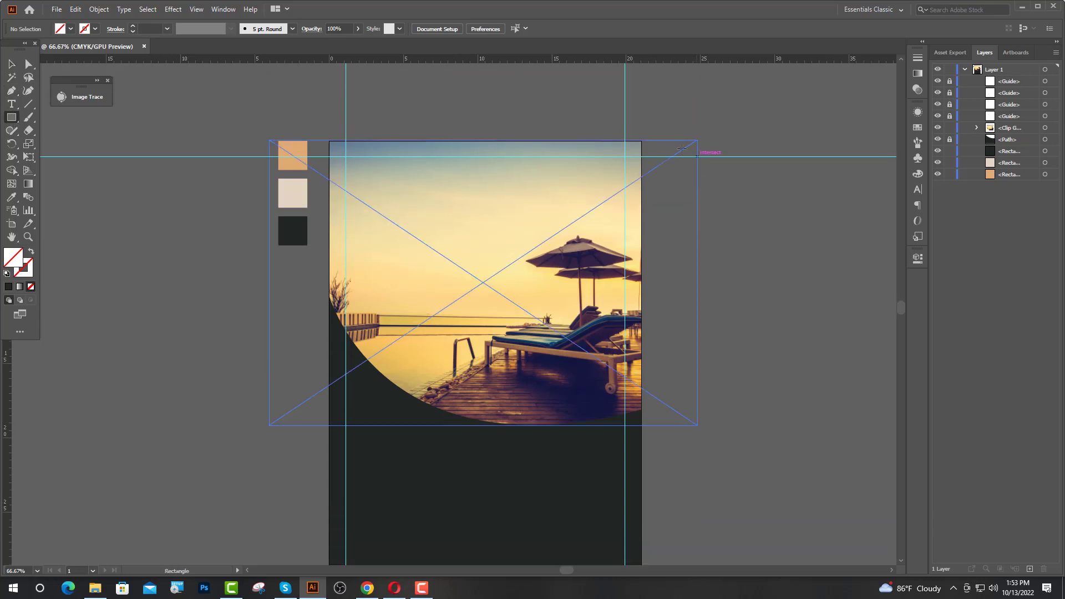
{"action": "mouse_move", "coordinate": [547, 142]}
{"action": "left_mouse_down"}
{"action": "mouse_move", "coordinate": [594, 171]}
{"action": "mouse_move", "coordinate": [626, 169]}
{"action": "left_mouse_up"}
{"action": "left_click", "coordinate": [11, 64]}
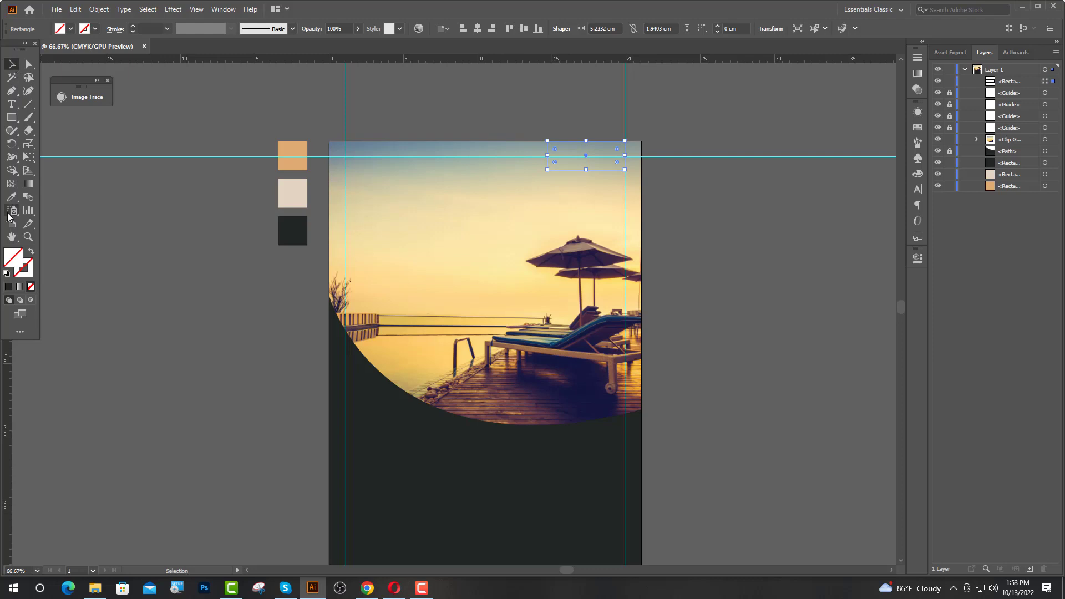
Fill the rectangle at the artboard's top edge with the beige swatch colour
{"action": "left_click", "coordinate": [11, 197]}
{"action": "left_click", "coordinate": [292, 161]}
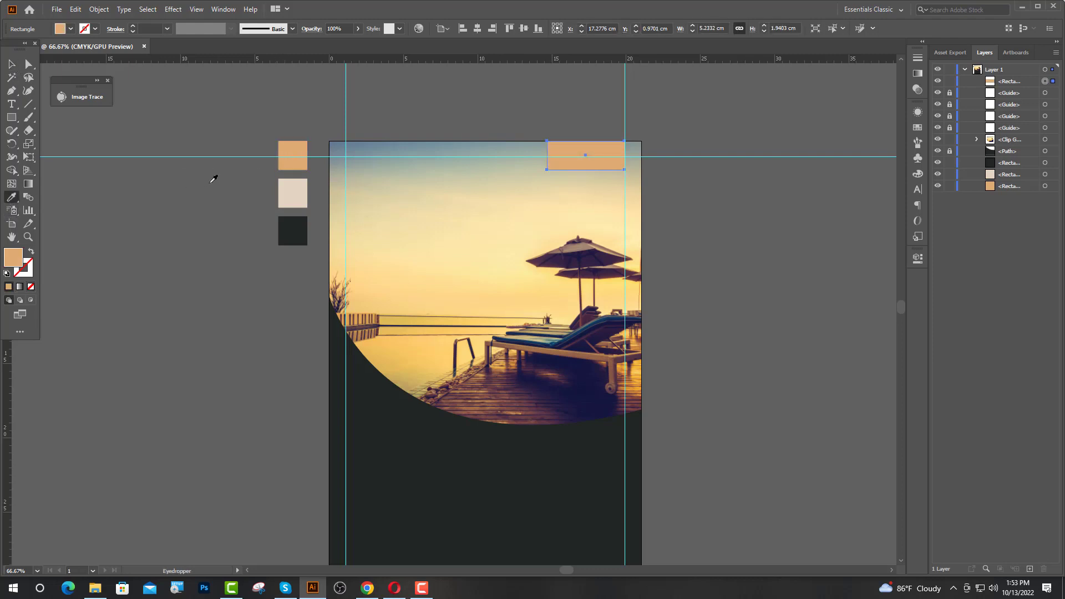
{"action": "left_click", "coordinate": [287, 184]}
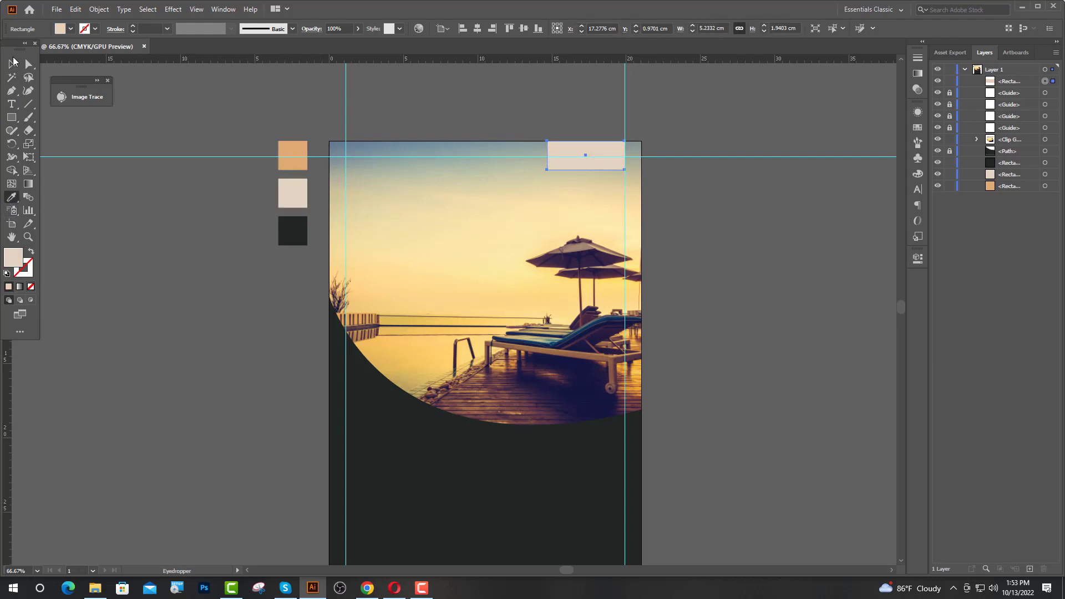
{"action": "left_click", "coordinate": [12, 63]}
{"action": "left_click", "coordinate": [239, 284]}
Draw a square about 0.83 cm wide in the upper-left area of the beige rectangle
{"action": "scroll", "coordinate": [730, 222], "scroll_direction": "up", "scroll_amount": 1}
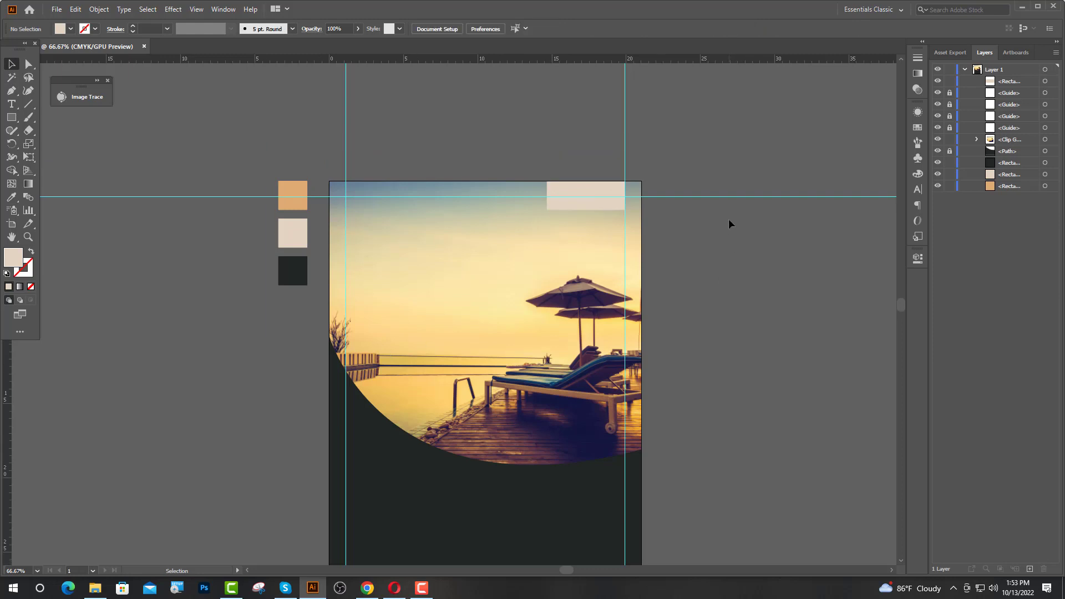
{"action": "scroll", "coordinate": [688, 192], "scroll_direction": "up", "scroll_amount": 2}
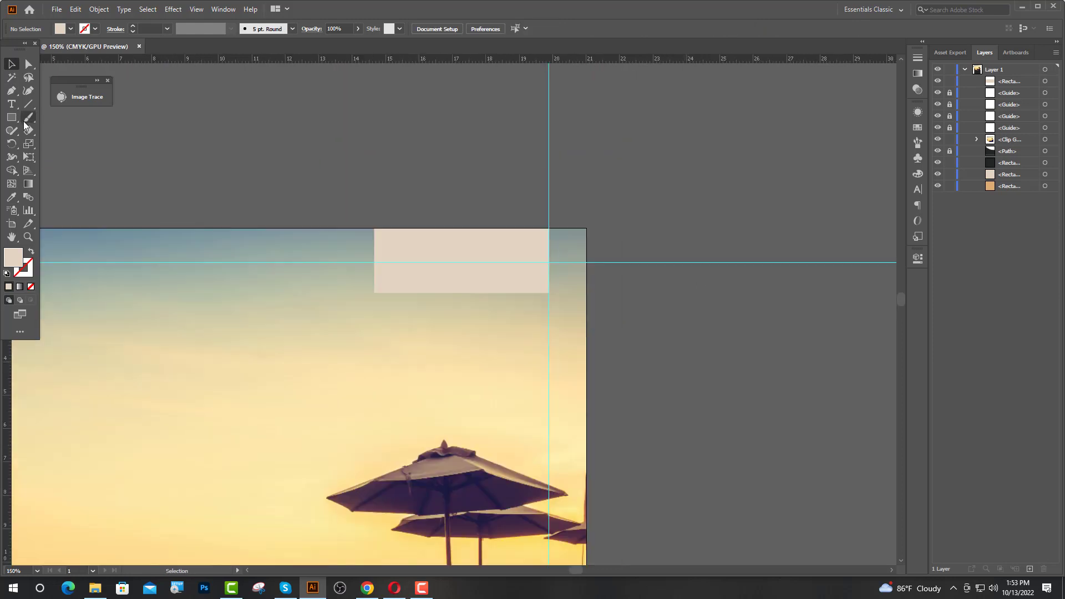
{"action": "left_click_drag", "start_coordinate": [11, 117], "coordinate": [62, 117]}
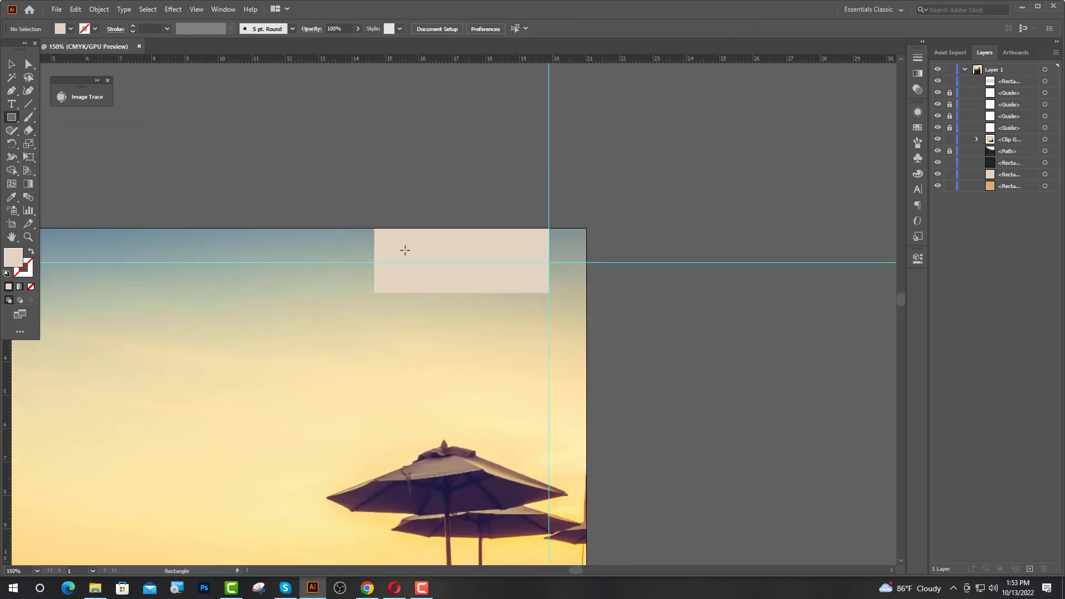
{"action": "left_click_drag", "start_coordinate": [405, 250], "coordinate": [416, 262]}
Fill the small square on the beige rectangle with the dark swatch colour
{"action": "key", "text": "i"}
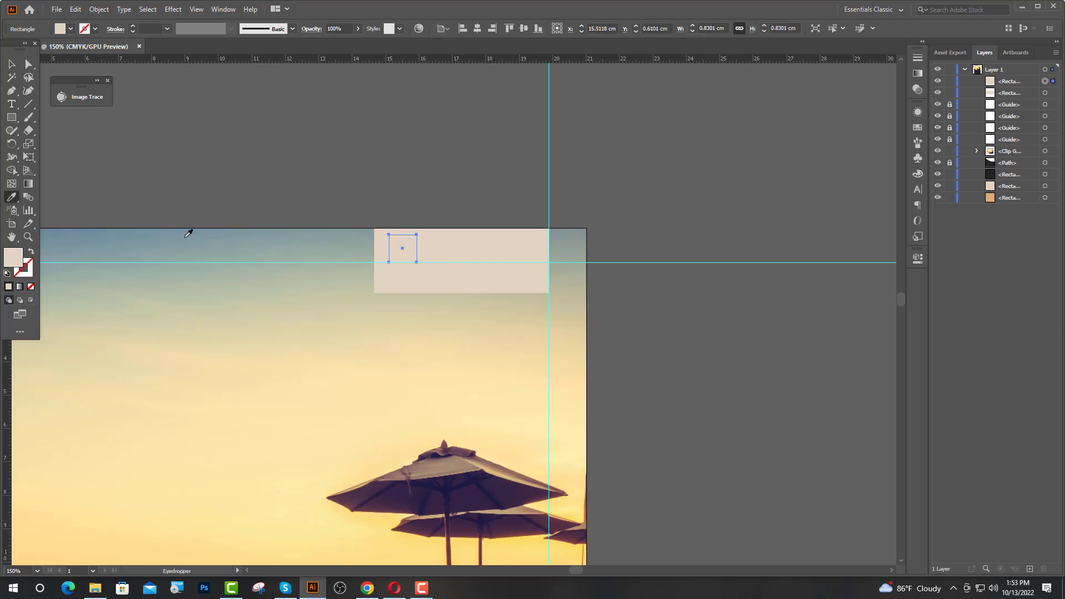
{"action": "scroll", "coordinate": [446, 220], "scroll_direction": "down", "scroll_amount": 2}
{"action": "left_click", "coordinate": [165, 306]}
{"action": "key", "text": "v"}
{"action": "scroll", "coordinate": [462, 206], "scroll_direction": "up", "scroll_amount": 3}
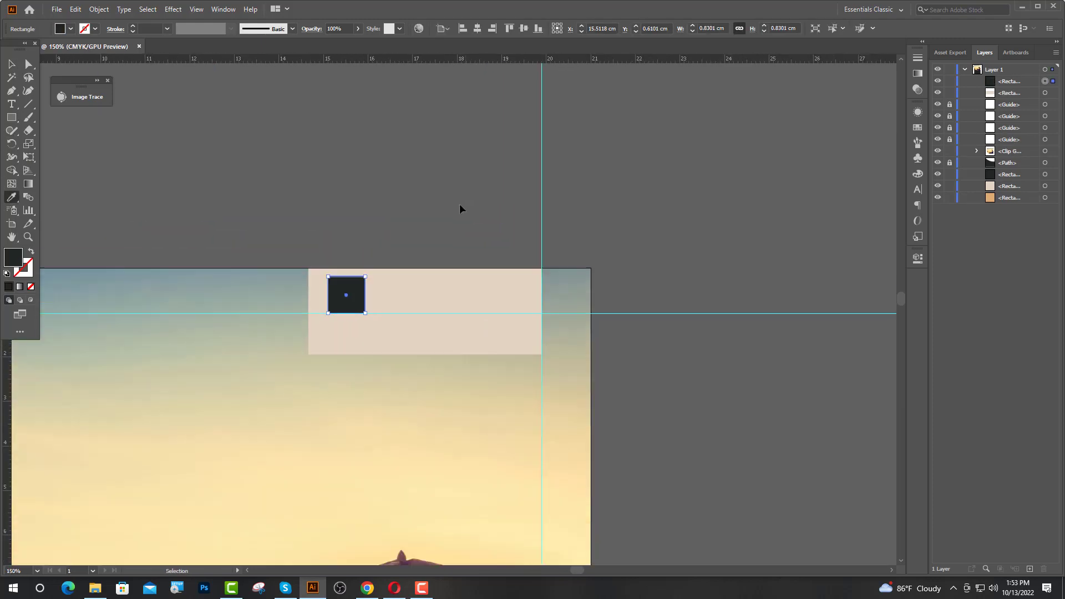
{"action": "scroll", "coordinate": [459, 205], "scroll_direction": "up", "scroll_amount": 2}
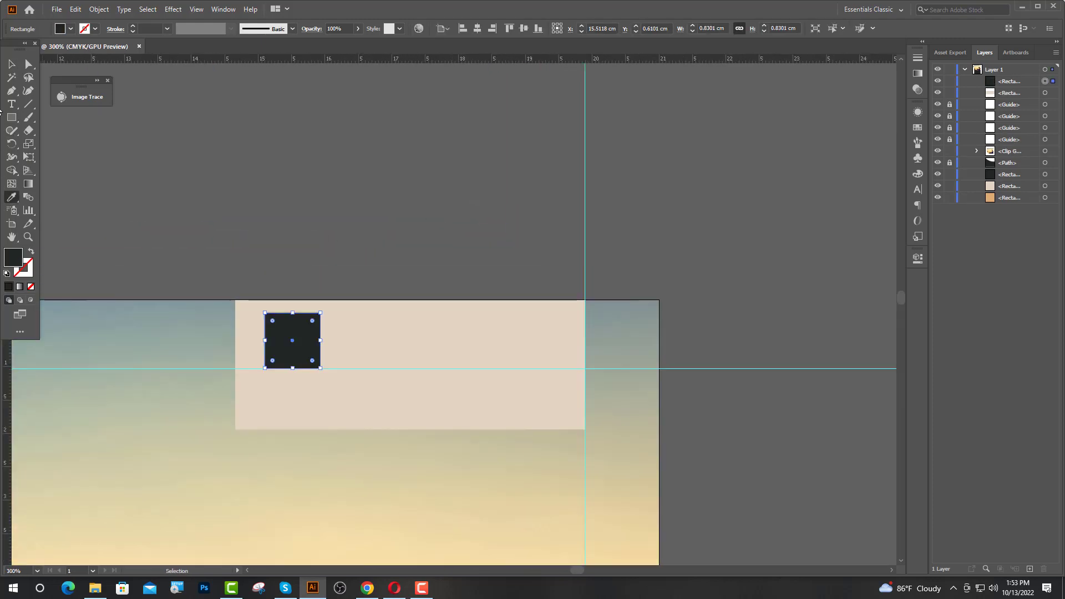
Swap the small square's dark fill to its stroke and set the stroke weight to 5 pt
{"action": "left_click", "coordinate": [31, 251]}
{"action": "left_click", "coordinate": [133, 25]}
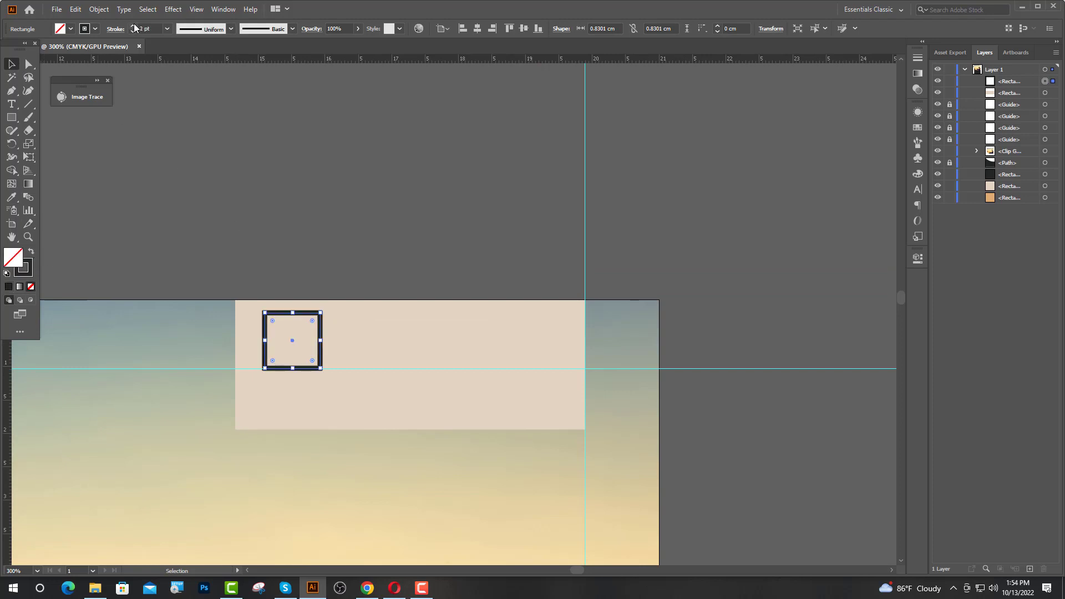
{"action": "left_click", "coordinate": [134, 25]}
{"action": "left_click", "coordinate": [133, 24]}
{"action": "left_click", "coordinate": [133, 25]}
Shrink the outlined square to about 0.51 cm and place an overlapping copy diagonally down and to its right
{"action": "left_click_drag", "start_coordinate": [293, 313], "coordinate": [314, 325]}
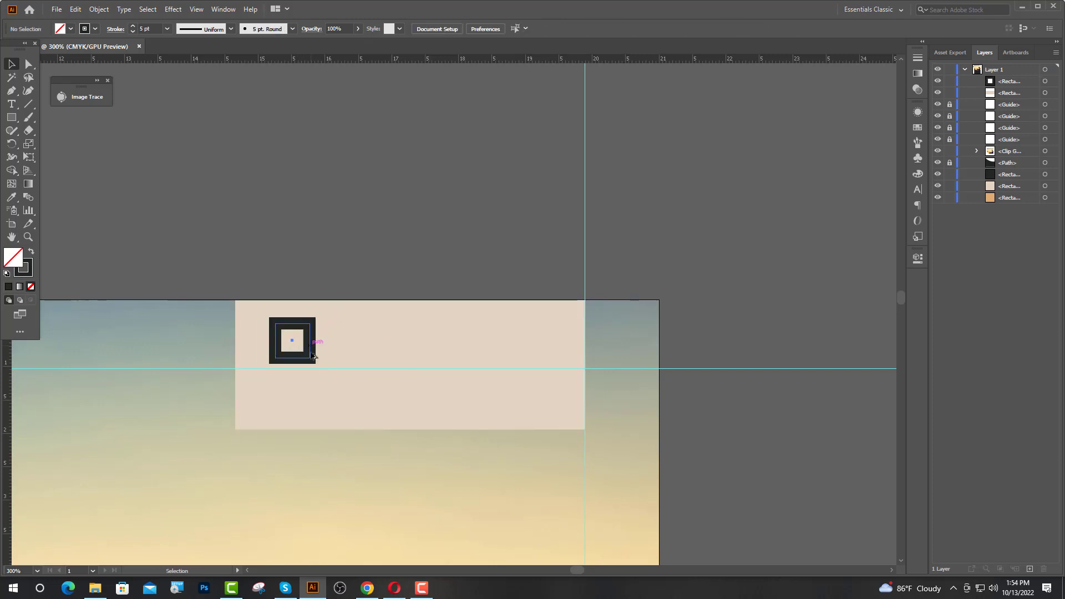
{"action": "left_click_drag", "start_coordinate": [321, 368], "coordinate": [321, 364]}
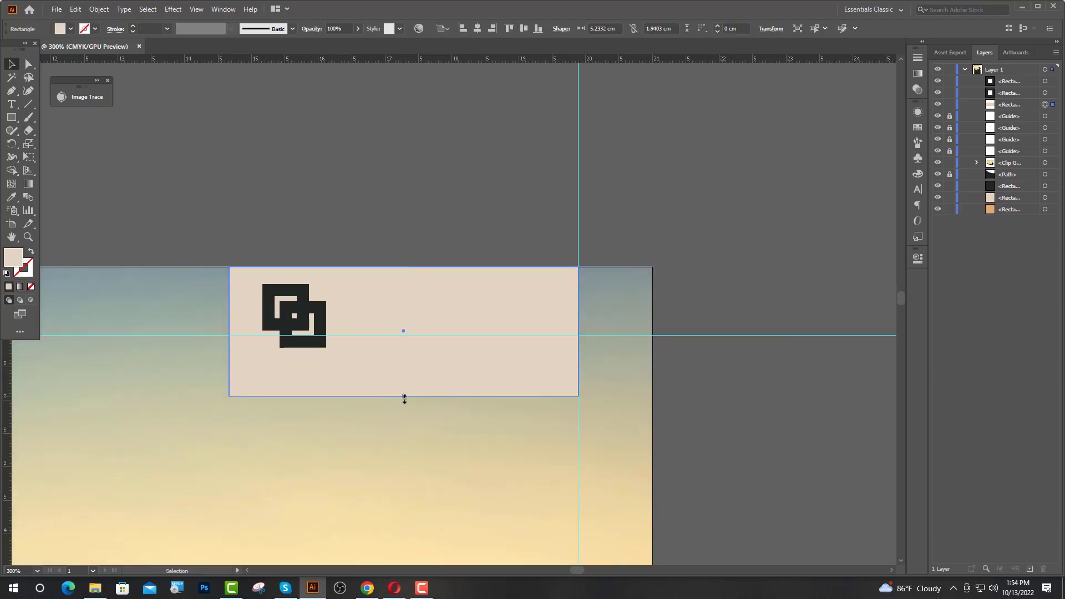
Enlarge the beige rectangle downward and to the left to about 5.9 × 2.3 cm
{"action": "left_click_drag", "start_coordinate": [404, 397], "coordinate": [404, 420]}
{"action": "left_click_drag", "start_coordinate": [229, 347], "coordinate": [184, 347]}
{"action": "left_click", "coordinate": [604, 384]}
Move both overlapping squares down together to around mid-height of the beige rectangle
{"action": "left_click", "coordinate": [308, 326]}
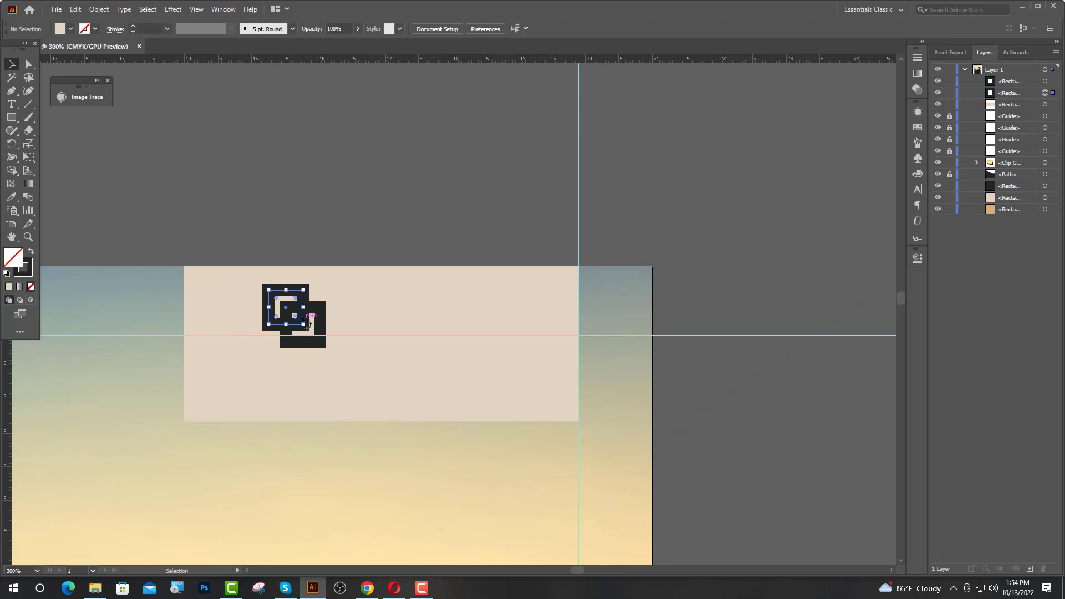
{"action": "left_click", "coordinate": [319, 345], "text": "shift"}
{"action": "key", "text": "Down"}
{"action": "key", "text": "Down"}
{"action": "key", "text": "Down"}
{"action": "key", "text": "Down"}
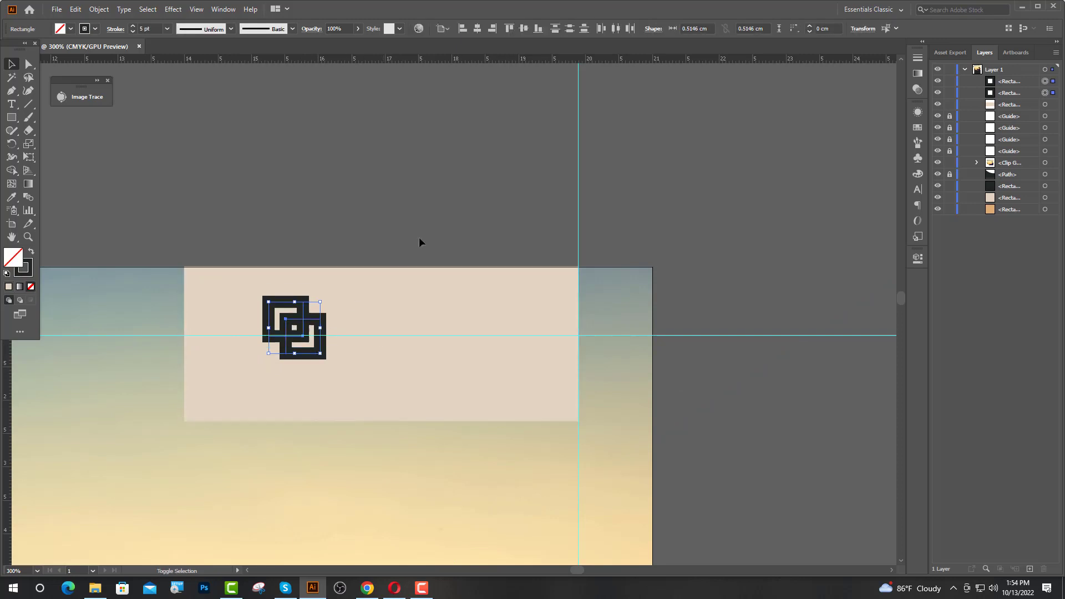
{"action": "key", "text": "Up"}
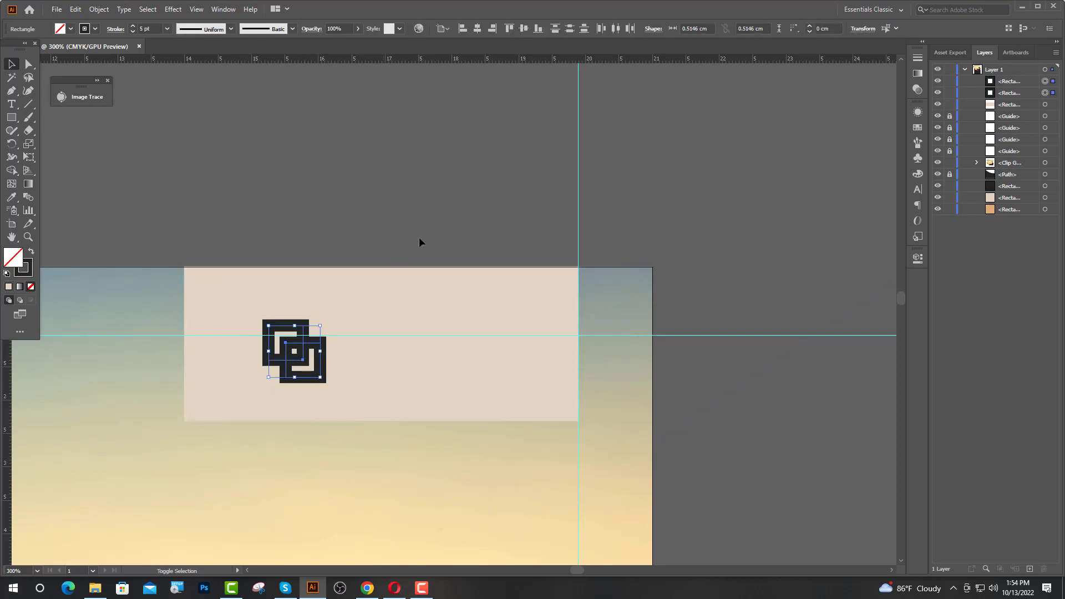
Expand the fill and stroke of the two overlapping squares
{"action": "left_click", "coordinate": [94, 10]}
{"action": "left_click", "coordinate": [108, 140]}
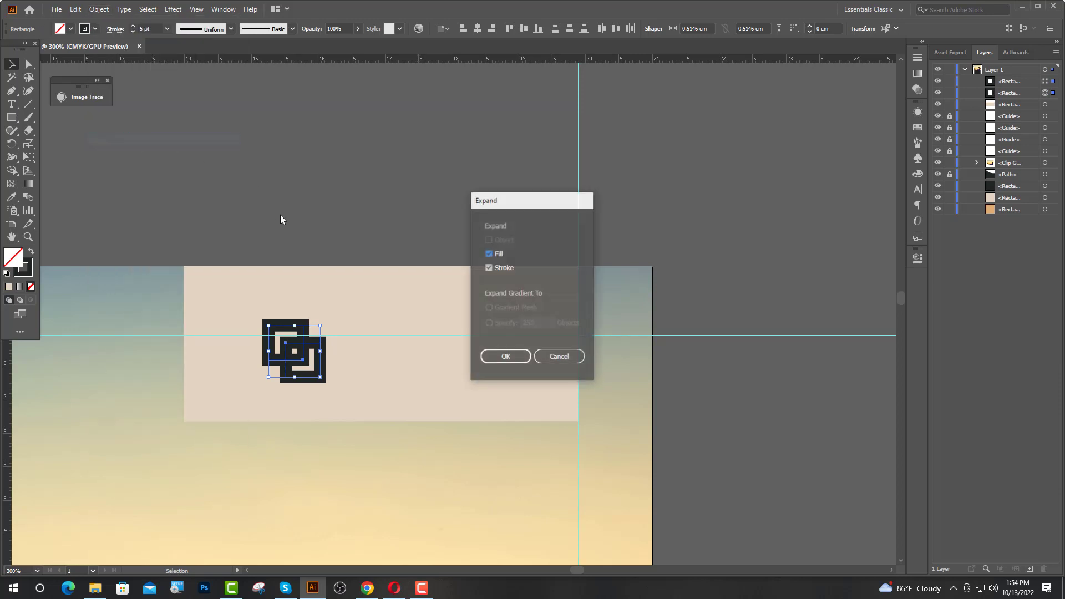
{"action": "left_click", "coordinate": [506, 357]}
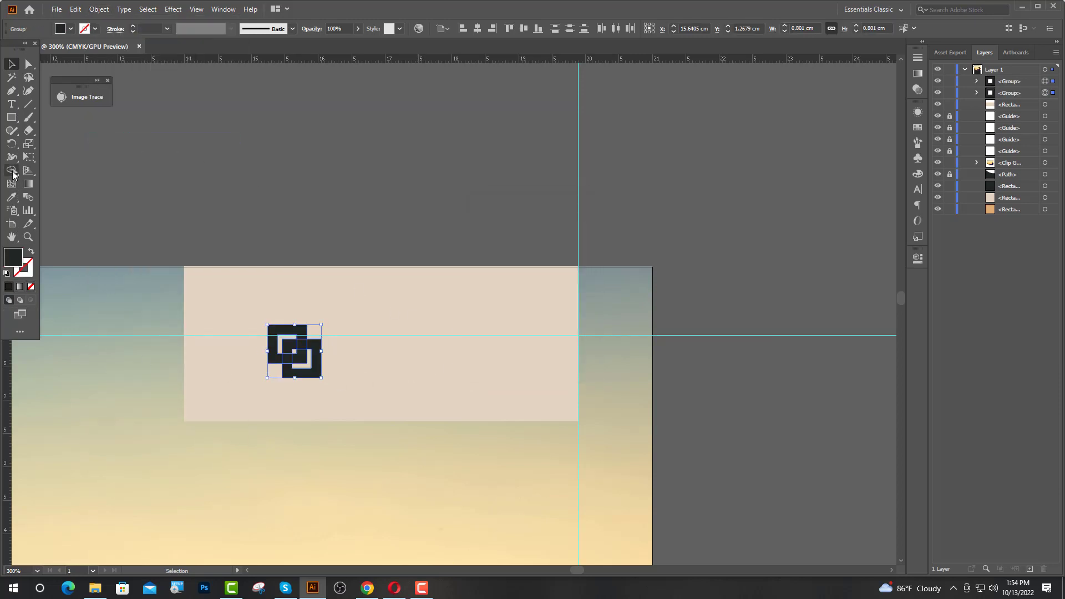
Merge the expanded squares into one logo mark with Shape Builder and shift it left on the beige rectangle
{"action": "left_click", "coordinate": [13, 171]}
{"action": "mouse_move", "coordinate": [275, 358]}
{"action": "left_mouse_down"}
{"action": "mouse_move", "coordinate": [302, 344]}
{"action": "mouse_move", "coordinate": [271, 365]}
{"action": "left_mouse_up"}
{"action": "left_click", "coordinate": [11, 65]}
{"action": "left_click", "coordinate": [144, 206]}
{"action": "left_click", "coordinate": [128, 222]}
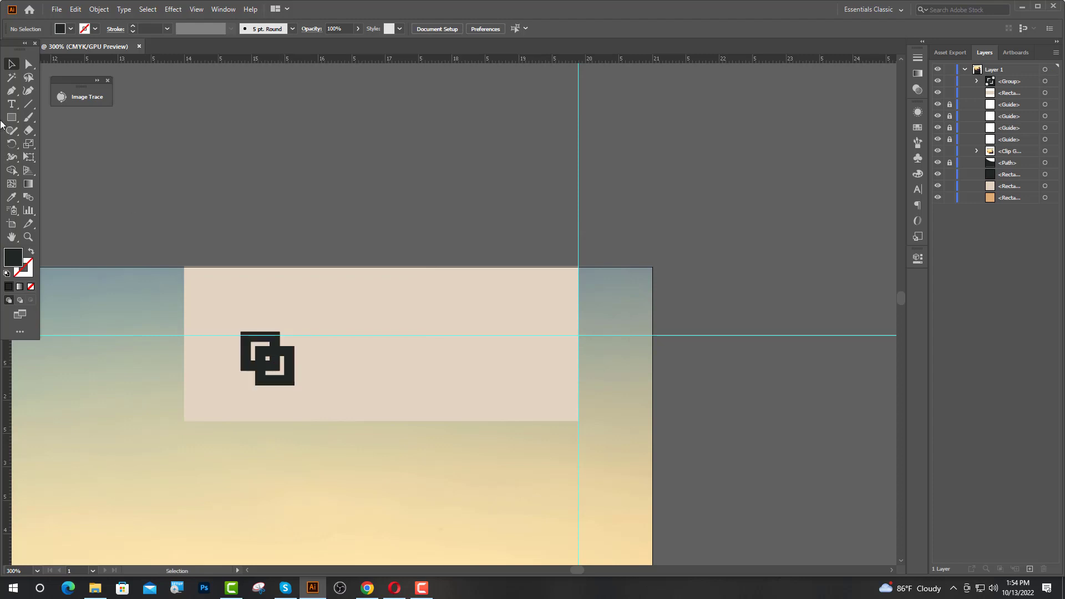
Add the text "HOTEL & RESORT" in Oswald Bold beside the logo mark on the beige rectangle
{"action": "left_click", "coordinate": [341, 351]}
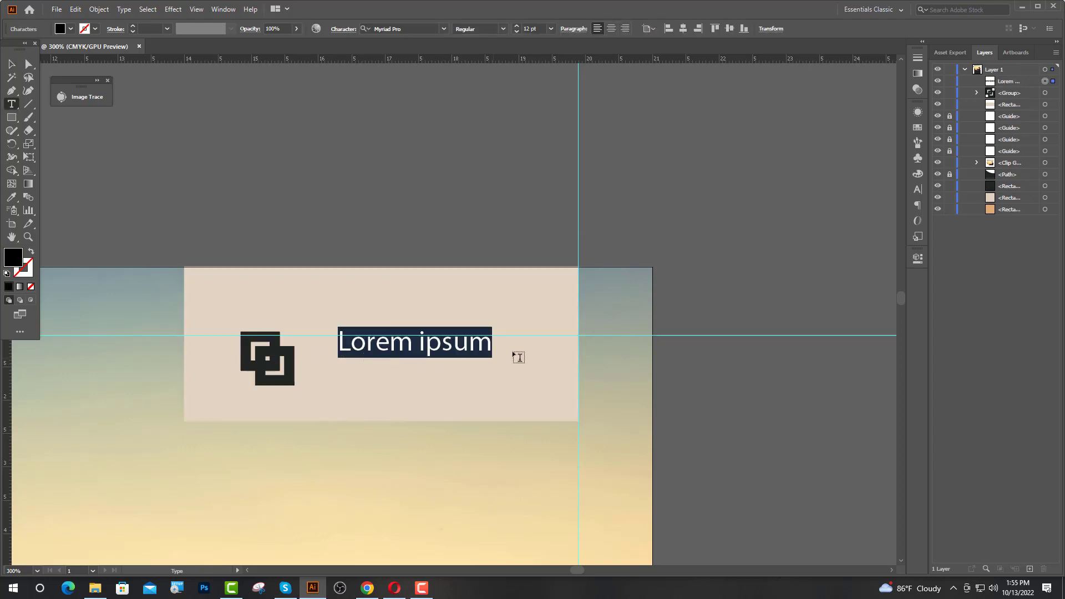
{"action": "left_click", "coordinate": [403, 28]}
{"action": "type", "text": "os"}
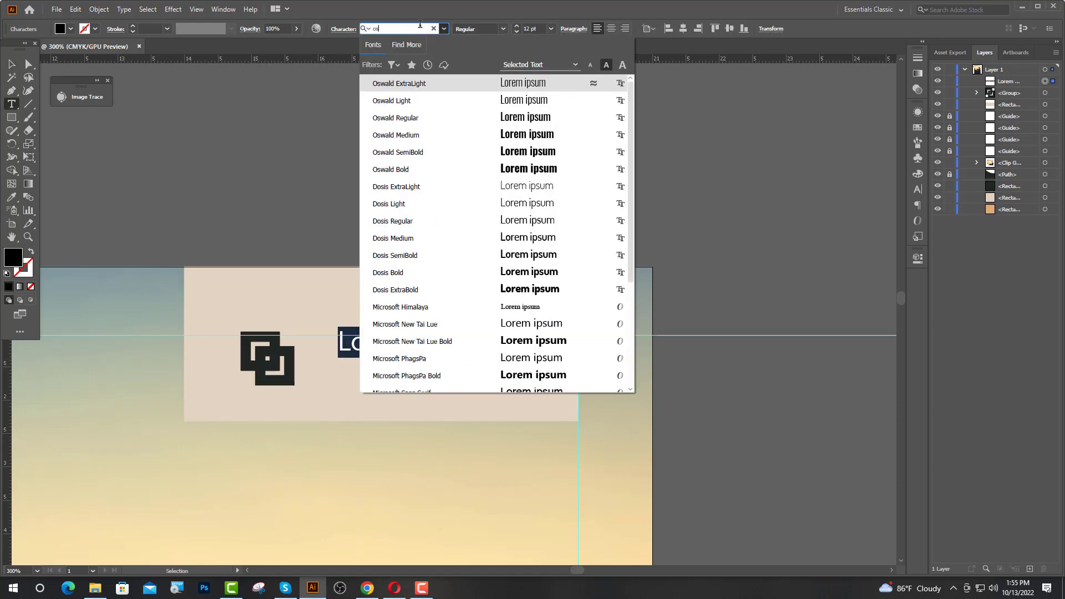
{"action": "left_click", "coordinate": [411, 171]}
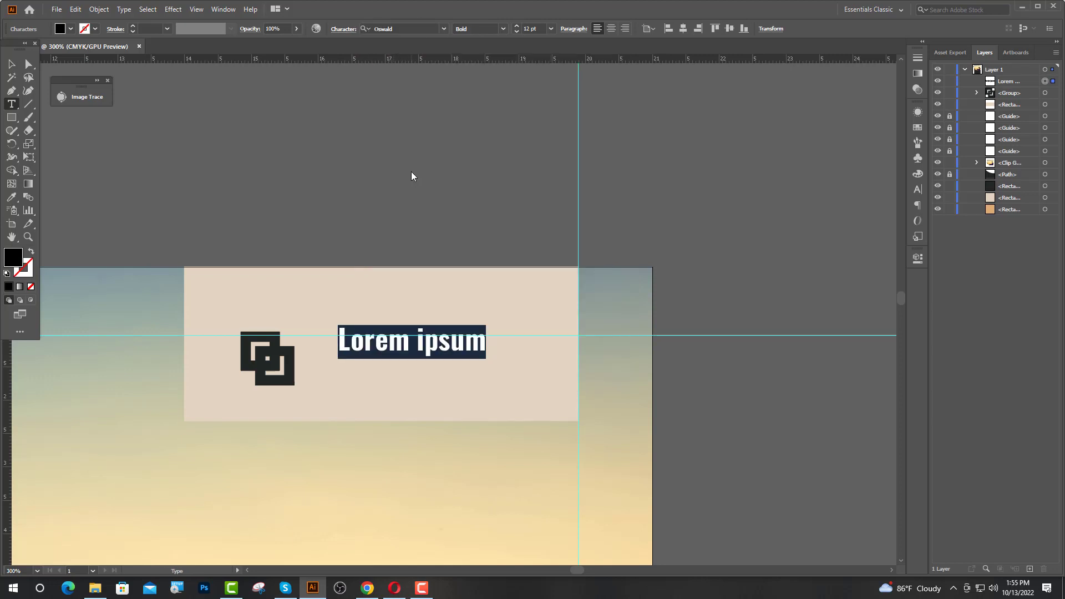
{"action": "type", "text": "HOT"}
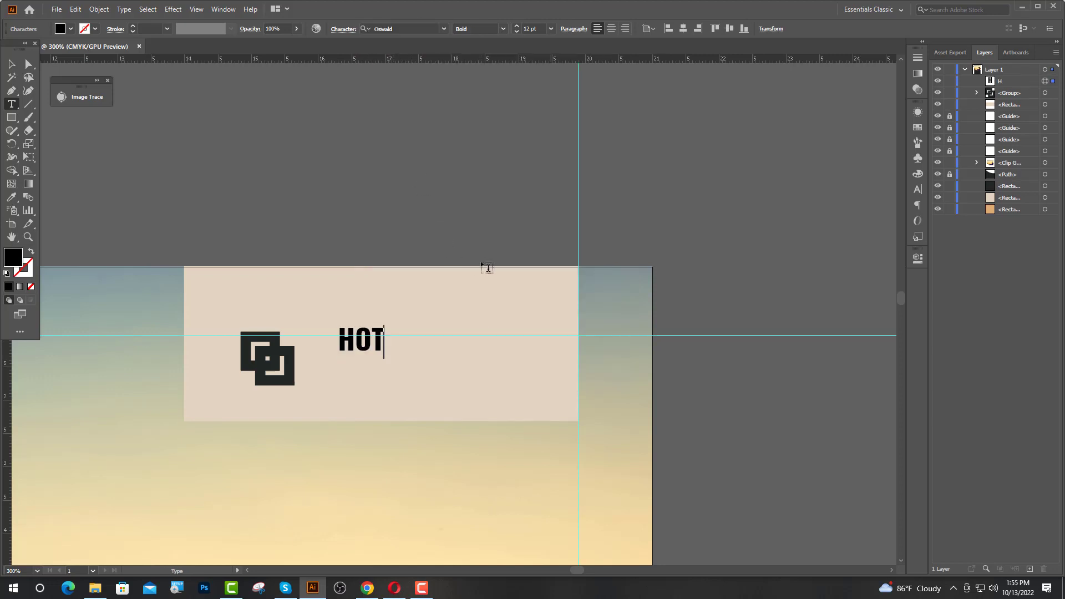
{"action": "type", "text": "EL &"}
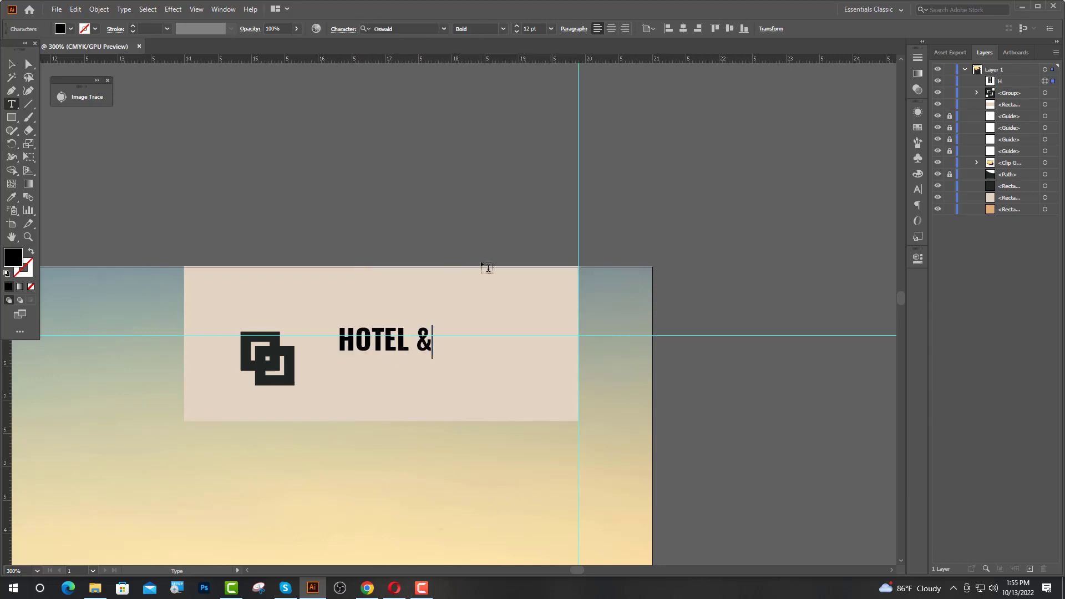
{"action": "type", "text": " RESORT"}
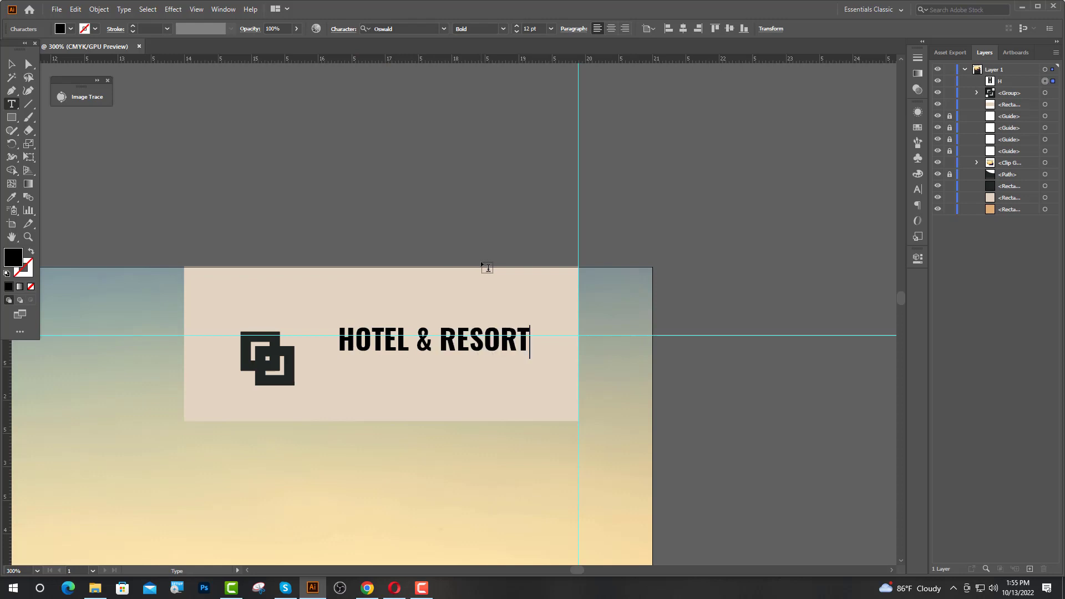
{"action": "key", "text": "Escape"}
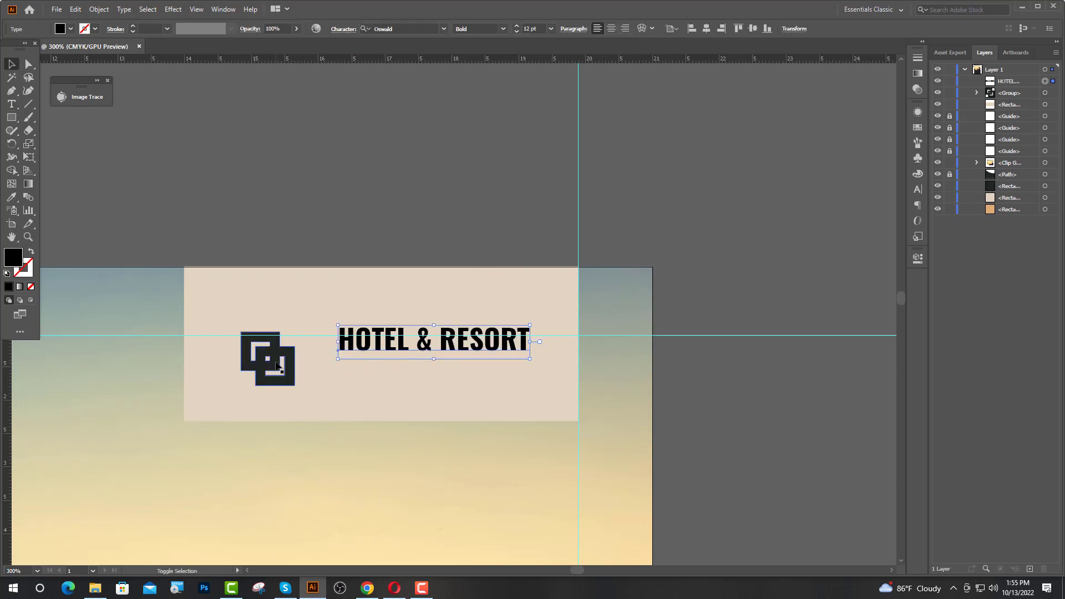
Align the vertical centres of the "HOTEL & RESORT" text and the logo mark
{"action": "left_click", "coordinate": [277, 366], "text": "shift"}
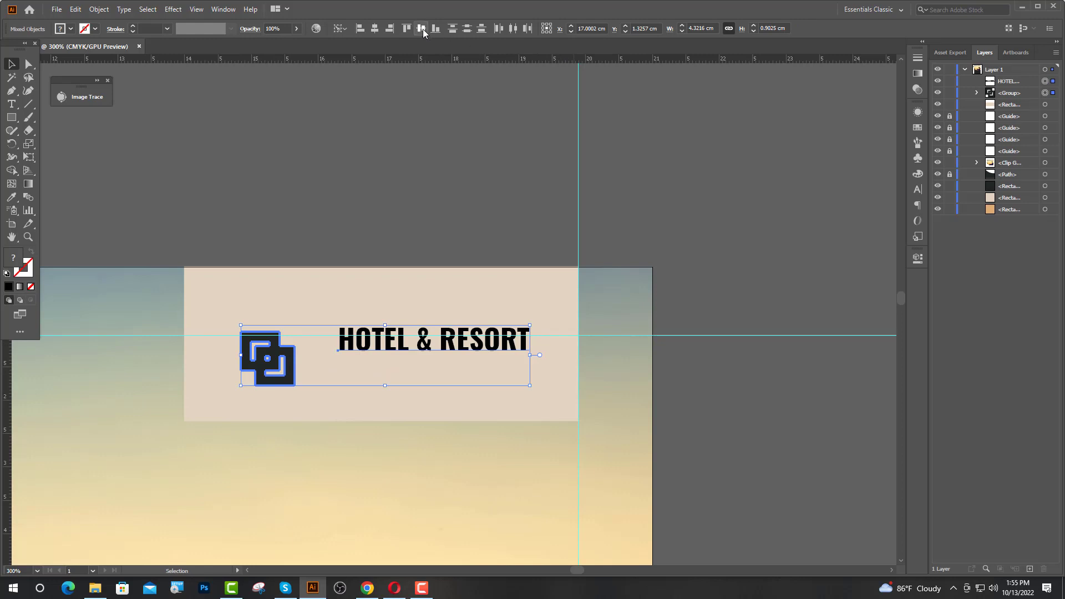
{"action": "left_click", "coordinate": [422, 30]}
Fill the logo mark with the orange swatch colour
{"action": "scroll", "coordinate": [427, 229], "scroll_direction": "down", "scroll_amount": 5}
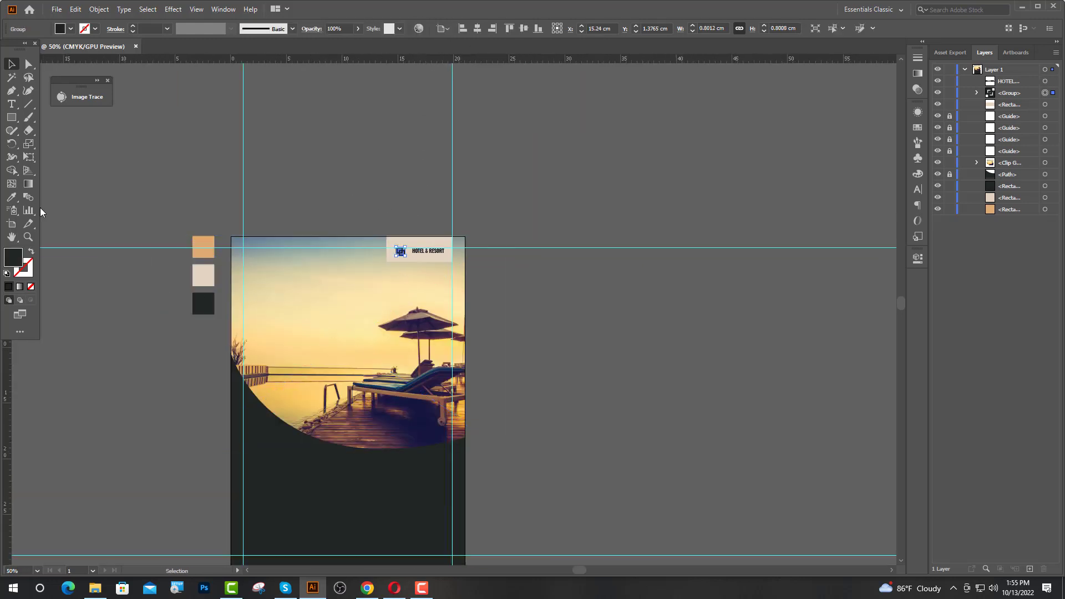
{"action": "left_click", "coordinate": [11, 197]}
{"action": "left_click", "coordinate": [209, 254]}
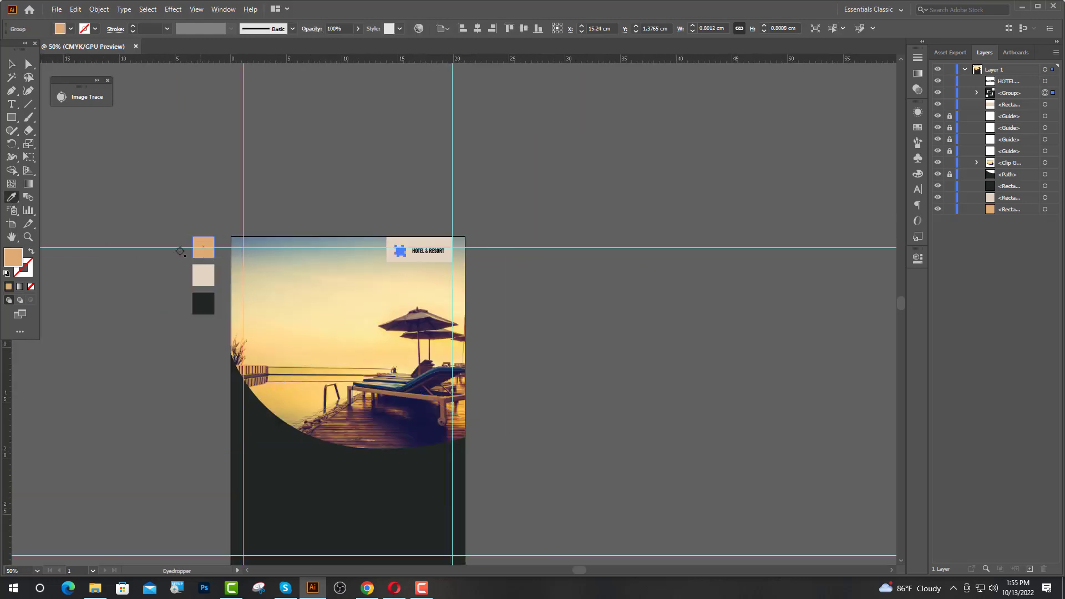
{"action": "left_click", "coordinate": [11, 64]}
{"action": "left_click", "coordinate": [185, 171]}
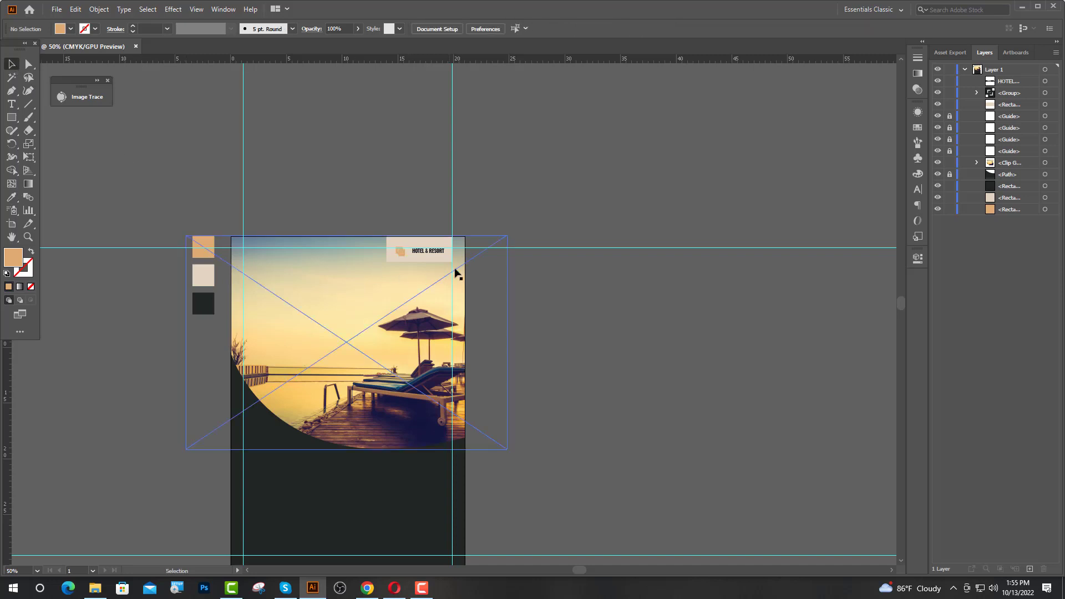
Move the "HOTEL & RESORT" text left, leaving a small gap beside the logo mark, and group it with the mark
{"action": "scroll", "coordinate": [420, 251], "scroll_direction": "up", "scroll_amount": 6}
{"action": "left_click", "coordinate": [413, 343]}
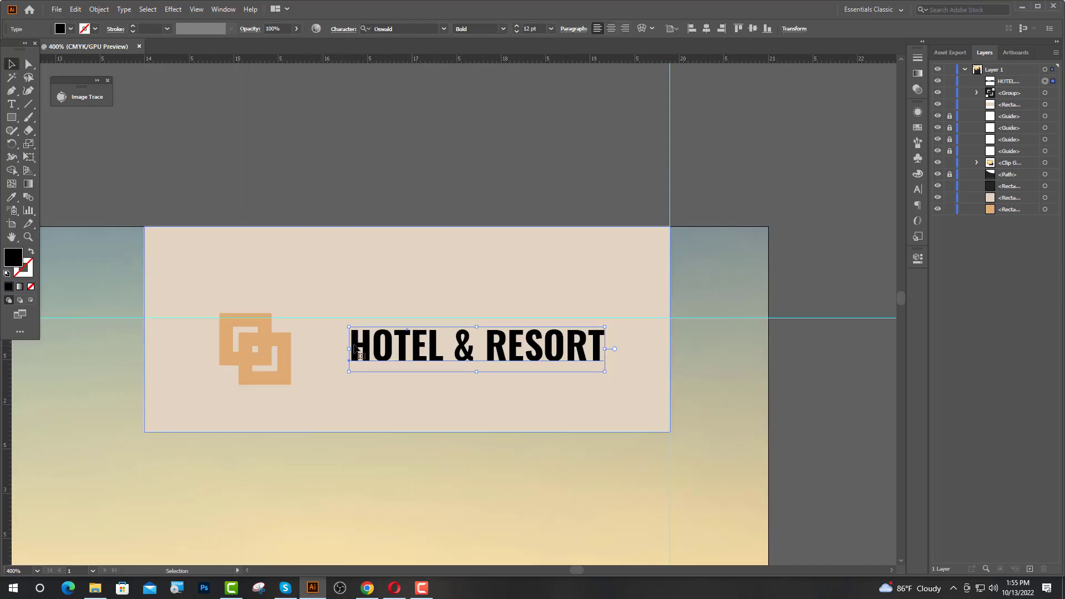
{"action": "key", "text": "Left"}
{"action": "key", "text": "Left"}
{"action": "key", "text": "Left"}
{"action": "key", "text": "Left"}
{"action": "key", "text": "Left"}
{"action": "key", "text": "Left"}
{"action": "key", "text": "Left"}
{"action": "key", "text": "Left"}
{"action": "key", "text": "Left"}
{"action": "key", "text": "Left"}
{"action": "key", "text": "Left"}
{"action": "key", "text": "Left"}
{"action": "key", "text": "Left"}
{"action": "key", "text": "Left"}
{"action": "key", "text": "Left"}
{"action": "key", "text": "Left"}
{"action": "key", "text": "Left"}
{"action": "key", "text": "Left"}
{"action": "key", "text": "Left"}
{"action": "key", "text": "Left"}
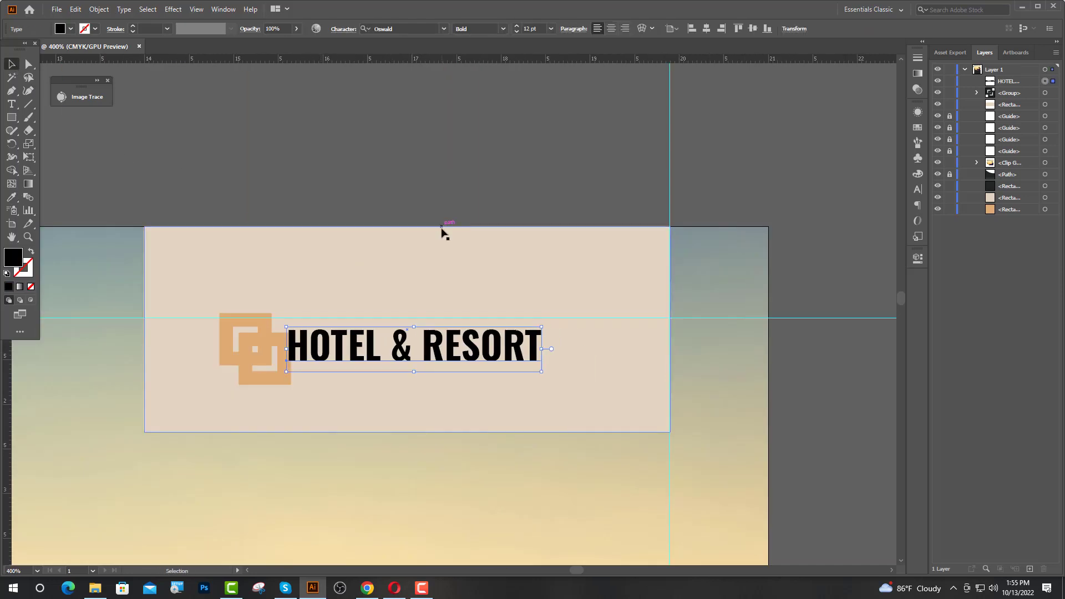
{"action": "key", "text": "Right"}
{"action": "key", "text": "Right"}
{"action": "key", "text": "Right"}
{"action": "key", "text": "Right"}
{"action": "key", "text": "Right"}
{"action": "key", "text": "Right"}
{"action": "key", "text": "Right"}
{"action": "key", "text": "Right"}
{"action": "key", "text": "Right"}
{"action": "key", "text": "Right"}
{"action": "key", "text": "Right"}
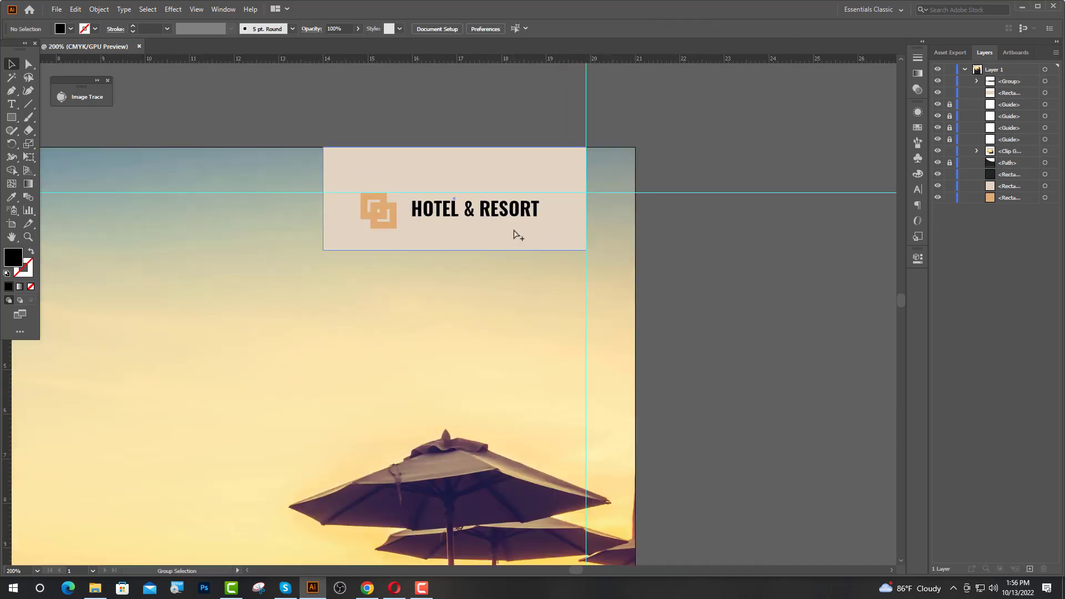
Duplicate the beige header rectangle directly below itself and stretch the copy downward to about 9.55 cm high
{"action": "scroll", "coordinate": [516, 231], "scroll_direction": "up", "scroll_amount": 1}
{"action": "scroll", "coordinate": [525, 252], "scroll_direction": "up", "scroll_amount": 2}
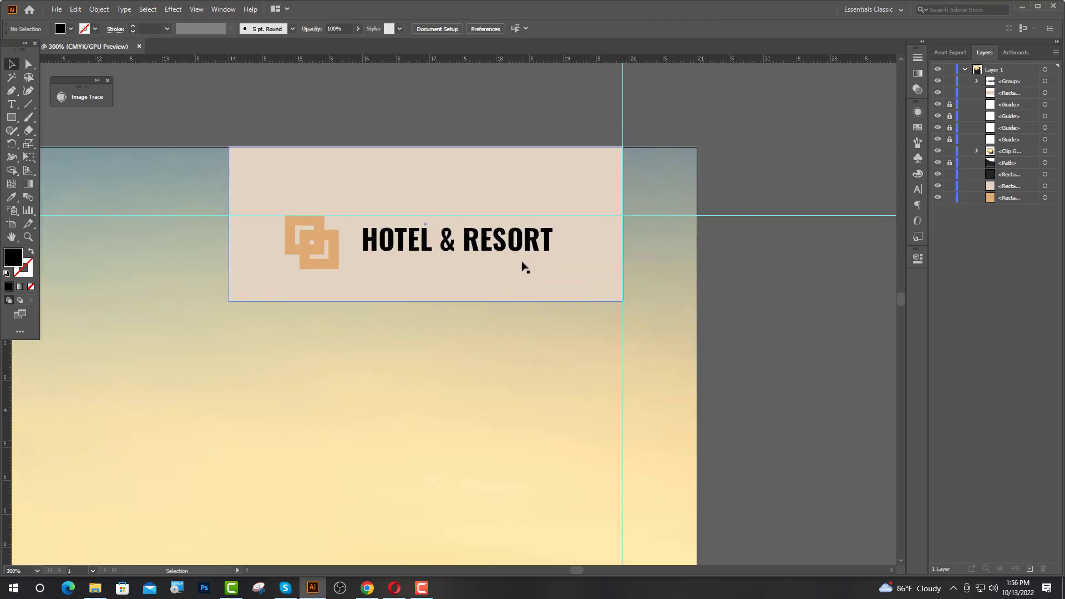
{"action": "scroll", "coordinate": [435, 310], "scroll_direction": "down", "scroll_amount": 2}
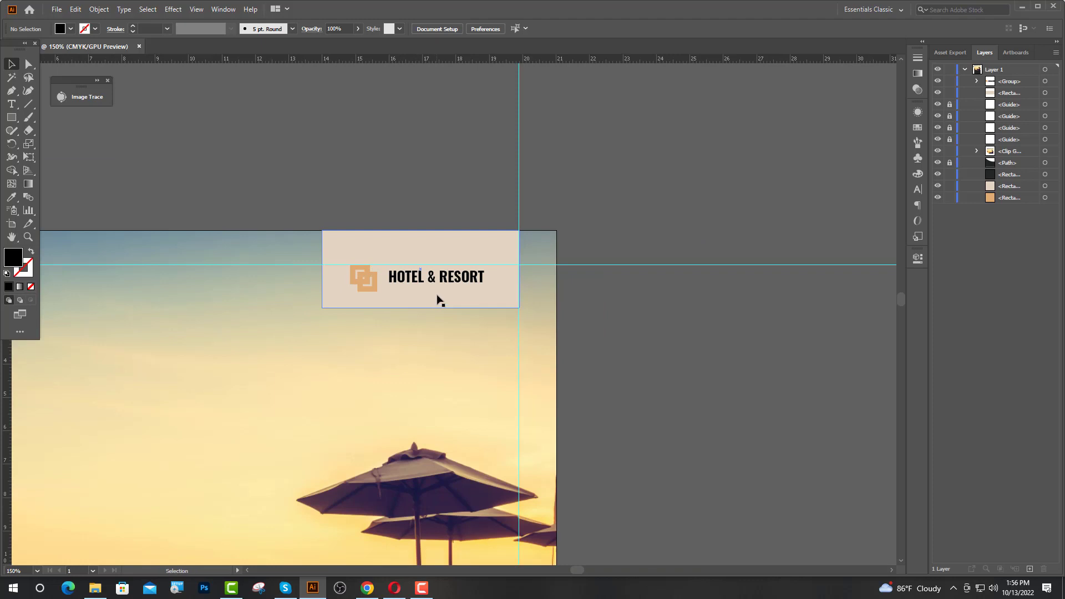
{"action": "left_click_drag", "start_coordinate": [438, 300], "coordinate": [466, 364]}
{"action": "scroll", "coordinate": [430, 322], "scroll_direction": "down", "scroll_amount": 2}
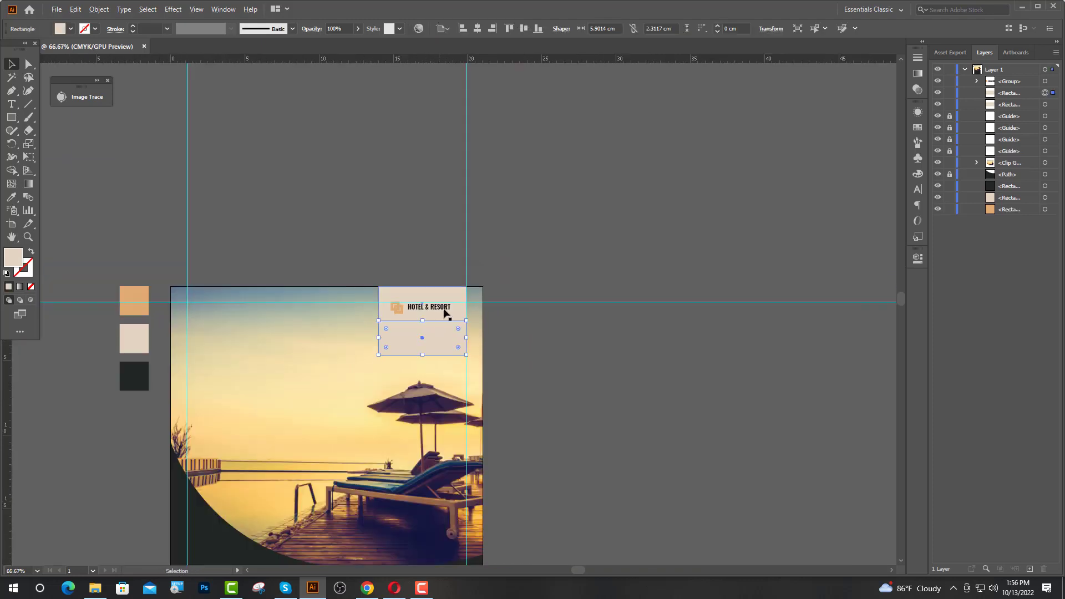
{"action": "scroll", "coordinate": [436, 300], "scroll_direction": "down", "scroll_amount": 2}
{"action": "left_click_drag", "start_coordinate": [422, 261], "coordinate": [422, 369]}
{"action": "left_click", "coordinate": [593, 322]}
{"action": "left_click", "coordinate": [444, 310]}
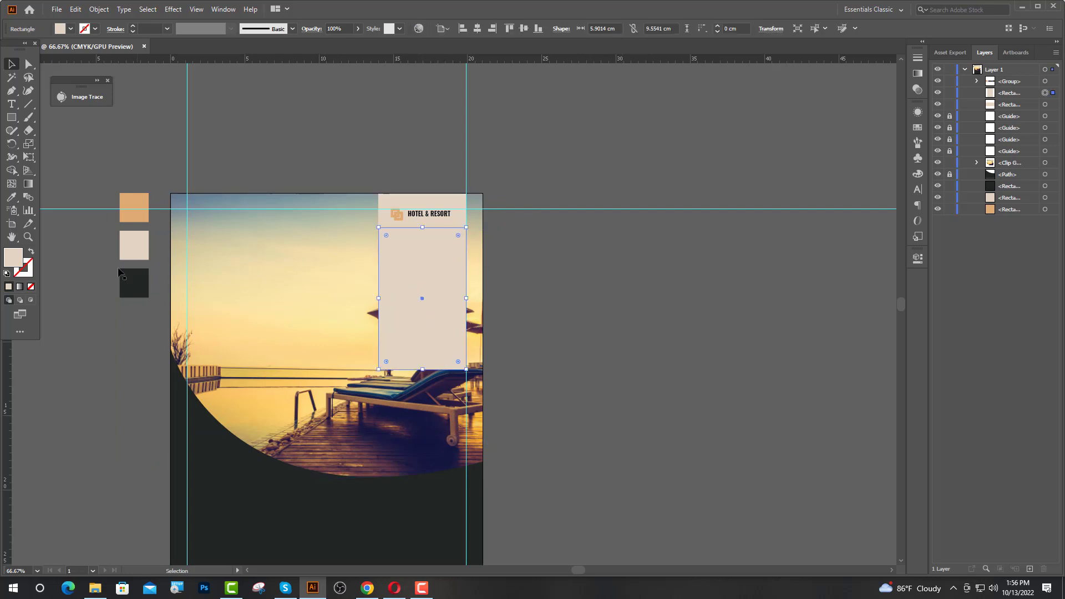
Fill the tall rectangle below the header with the dark swatch colour
{"action": "left_click", "coordinate": [11, 198]}
{"action": "left_click", "coordinate": [134, 283]}
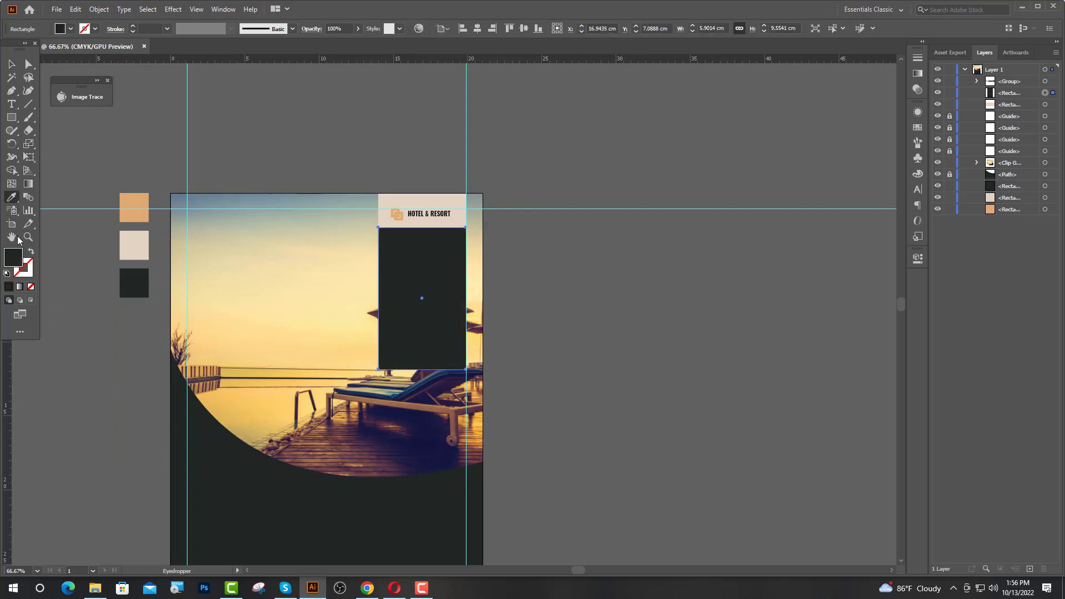
{"action": "left_click", "coordinate": [11, 64]}
{"action": "left_click", "coordinate": [546, 288]}
Place a new placeholder text object in the upper part of the dark panel below the header
{"action": "scroll", "coordinate": [442, 295], "scroll_direction": "up", "scroll_amount": 1}
{"action": "scroll", "coordinate": [442, 295], "scroll_direction": "up", "scroll_amount": 1}
{"action": "left_click", "coordinate": [468, 316]}
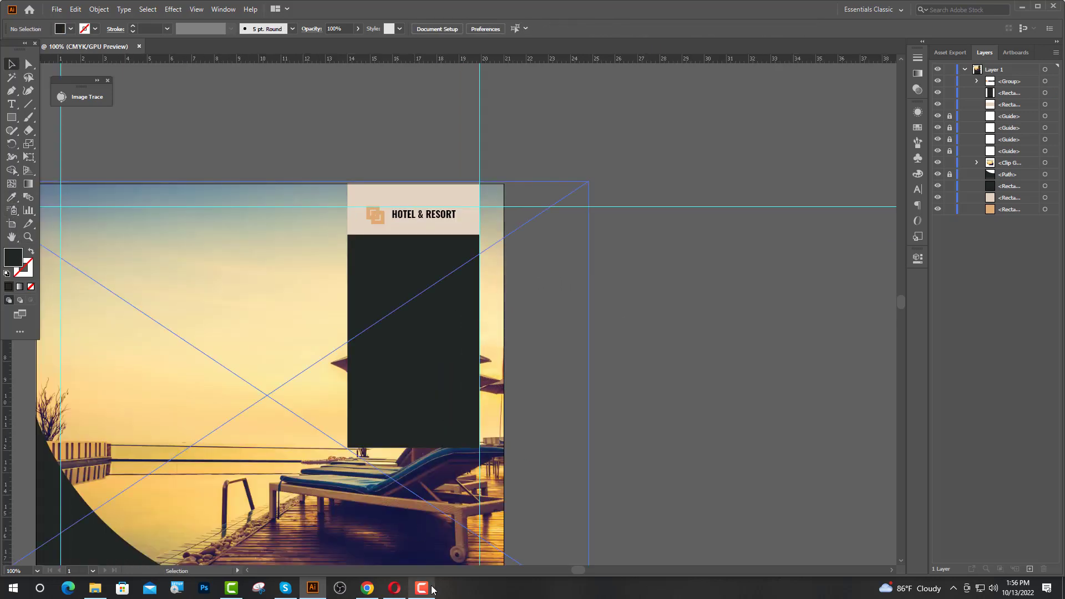
{"action": "left_click", "coordinate": [290, 134]}
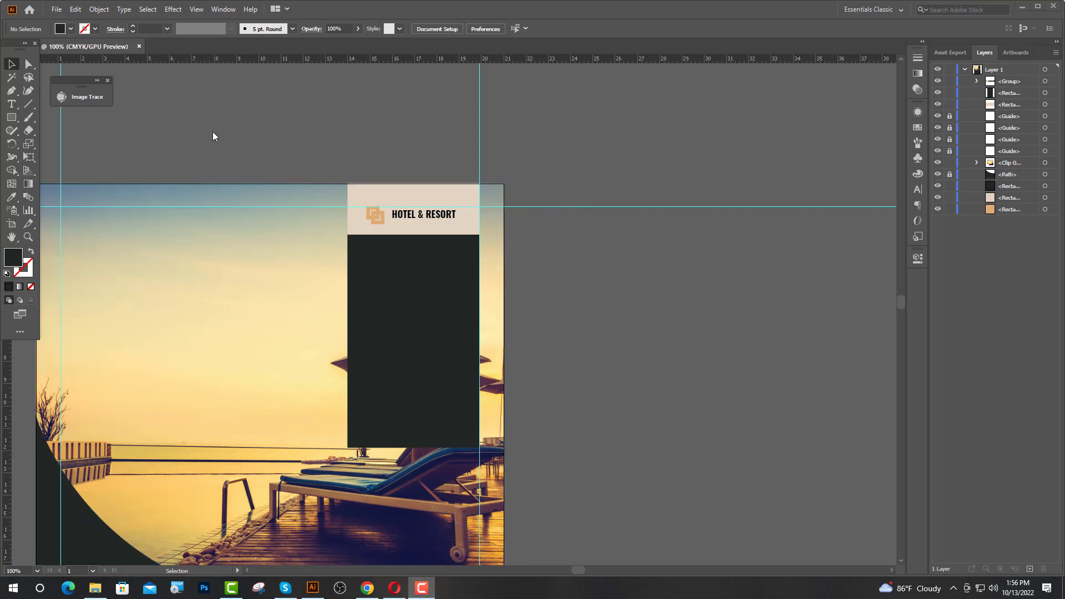
{"action": "left_click", "coordinate": [11, 104]}
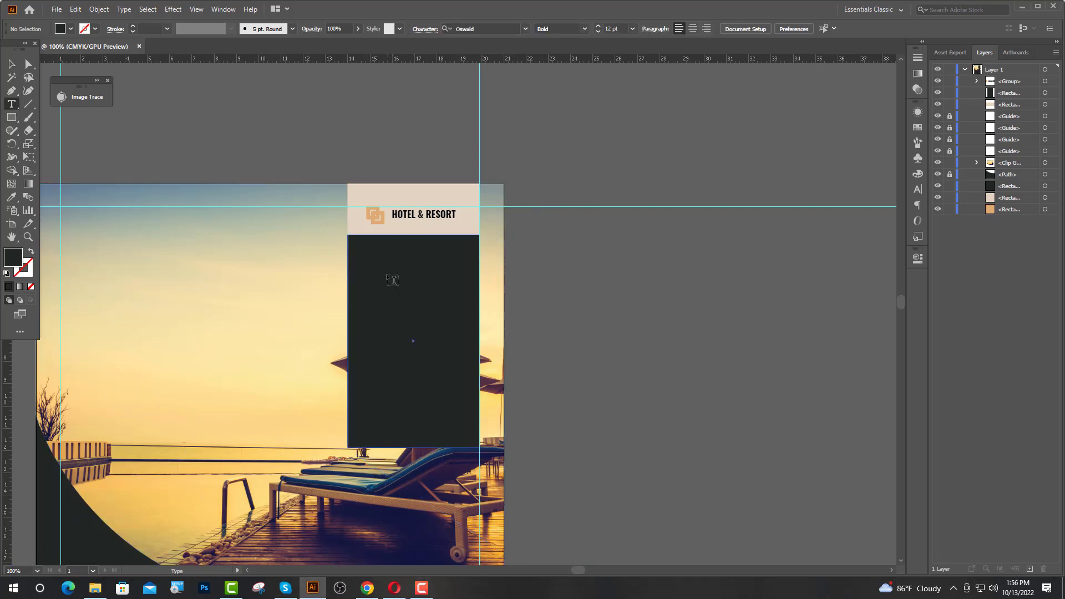
{"action": "left_click", "coordinate": [370, 269]}
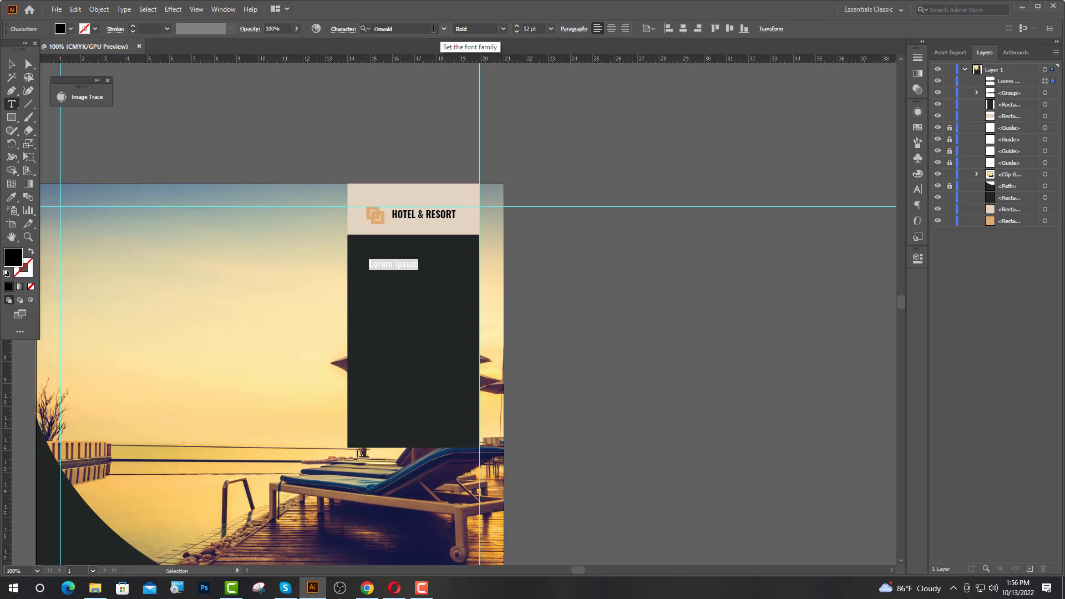
Set the placeholder text's font to Cambria Bold at 30 pt
{"action": "left_click", "coordinate": [443, 29]}
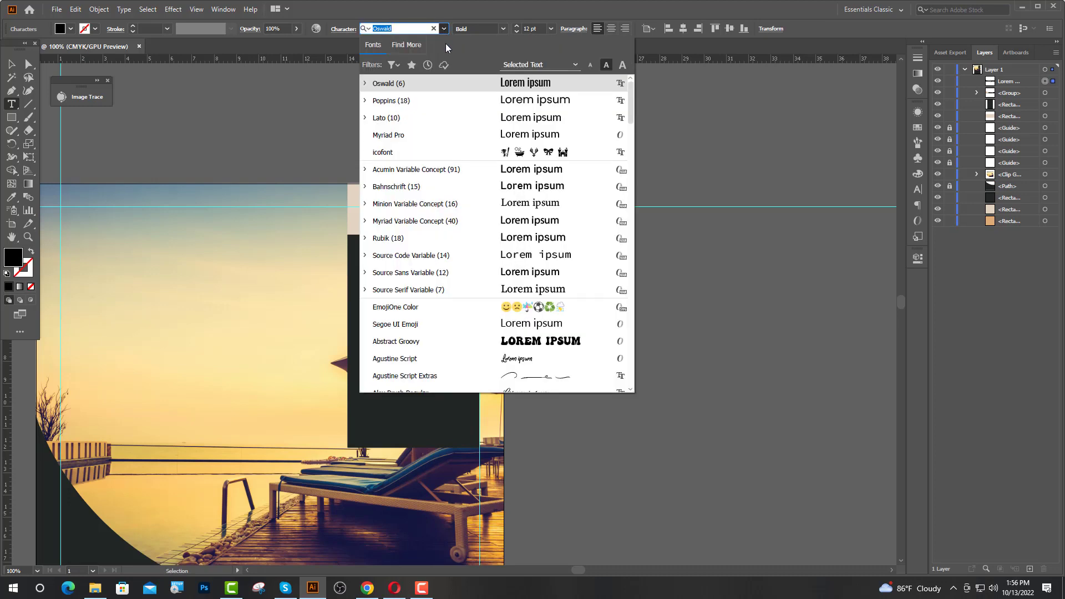
{"action": "left_click", "coordinate": [412, 25]}
{"action": "type", "text": "CA"}
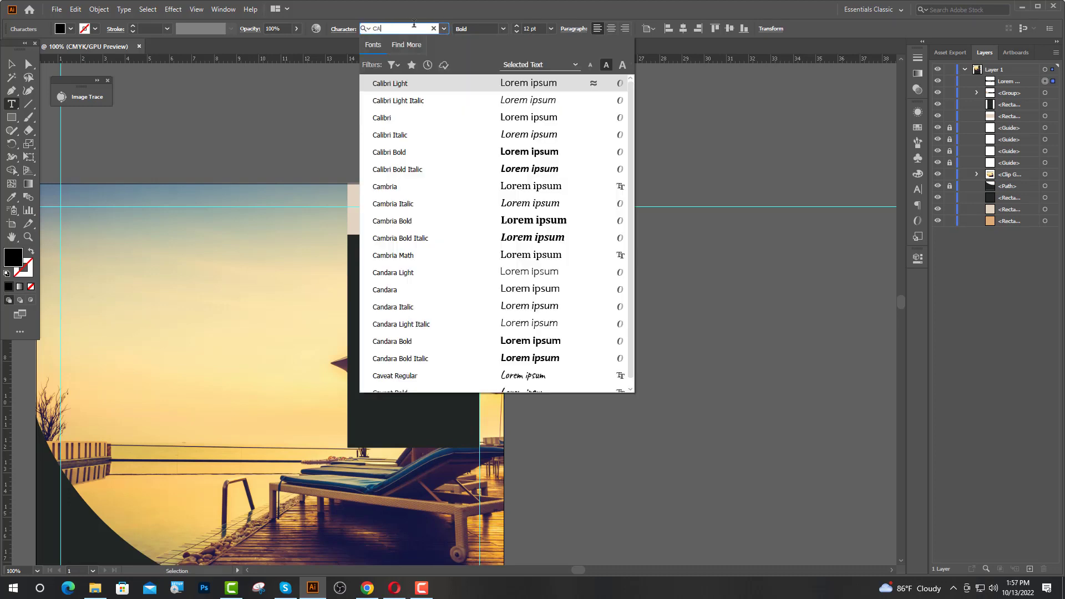
{"action": "type", "text": "M"}
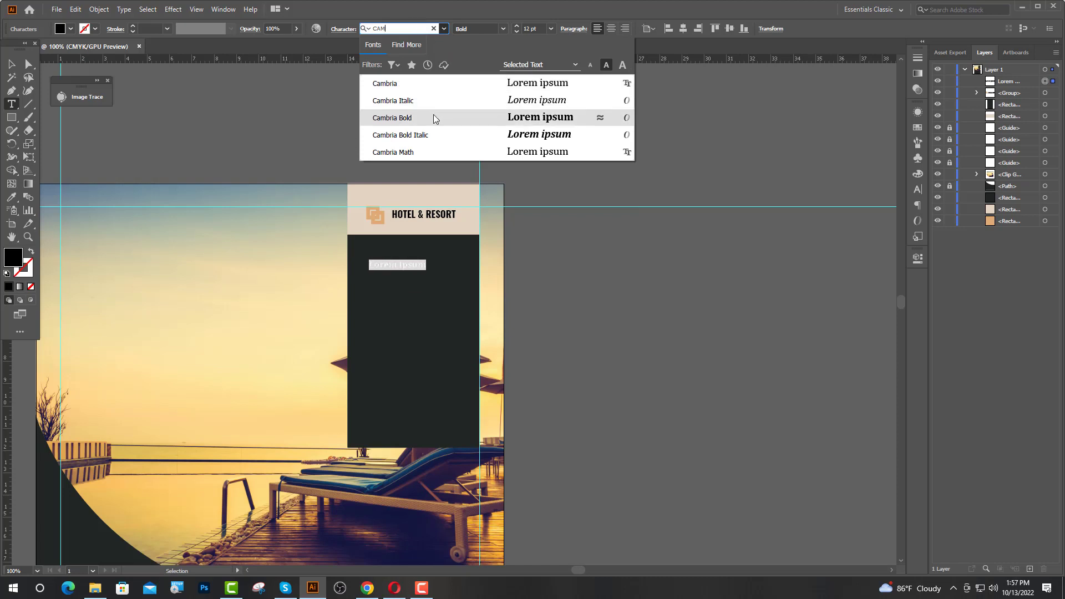
{"action": "left_click", "coordinate": [434, 115]}
{"action": "left_click", "coordinate": [520, 31]}
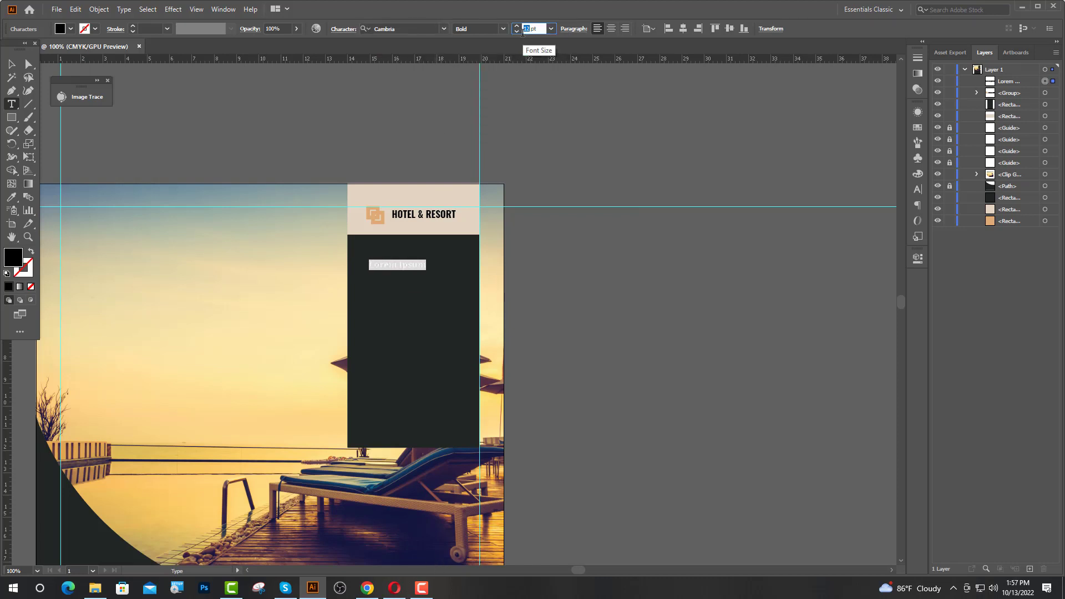
{"action": "type", "text": "30"}
{"action": "key", "text": "Return"}
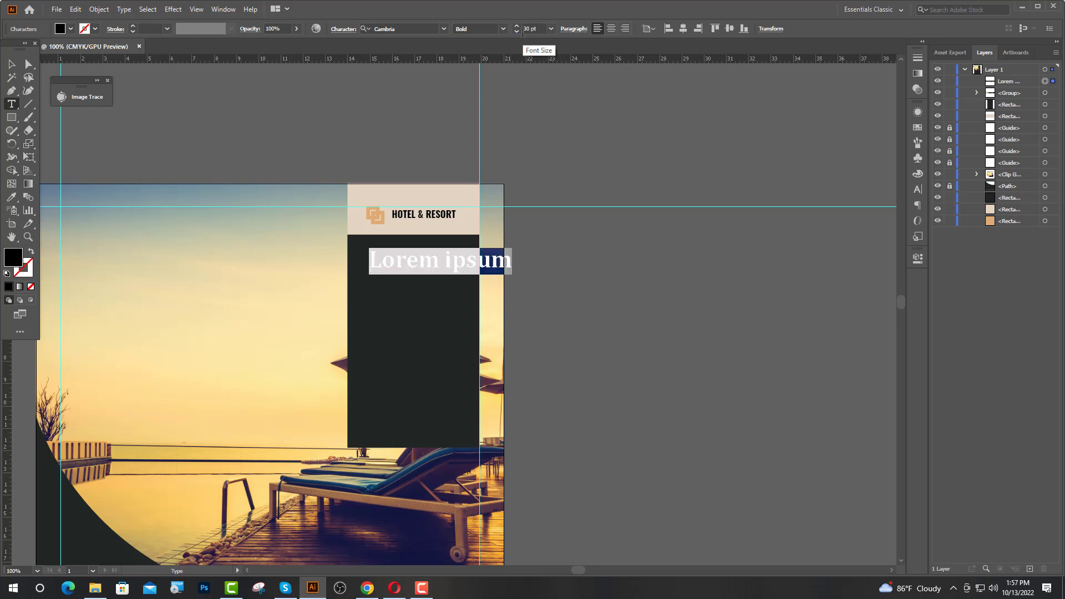
Replace the placeholder with the heading "GRAND CENTRAL HOTEL", putting each word on its own line
{"action": "type", "text": "GRAN"}
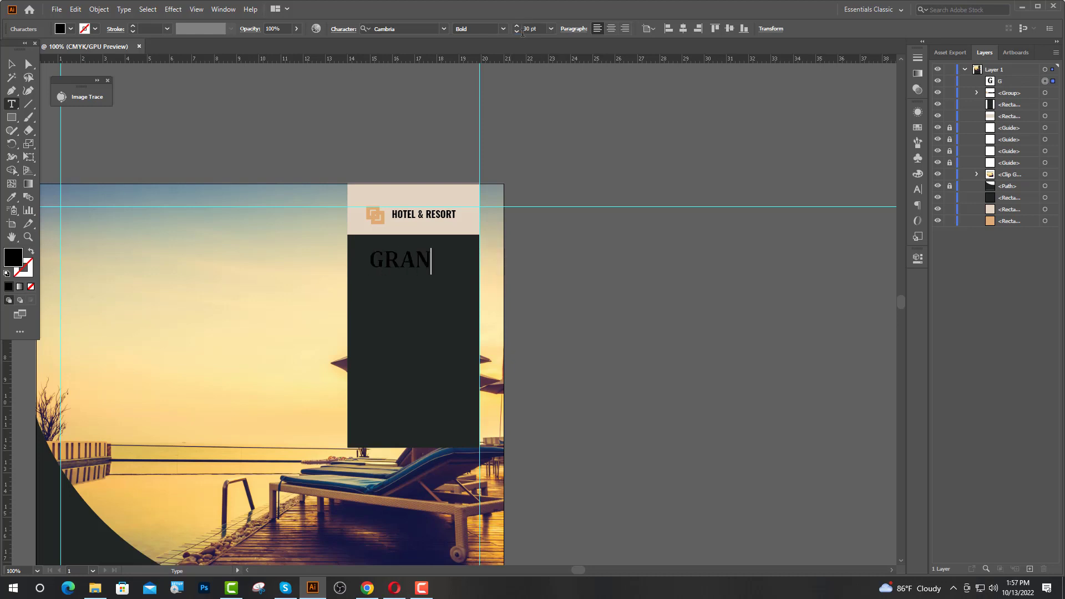
{"action": "type", "text": "D"}
{"action": "key", "text": "Return"}
{"action": "type", "text": "CE"}
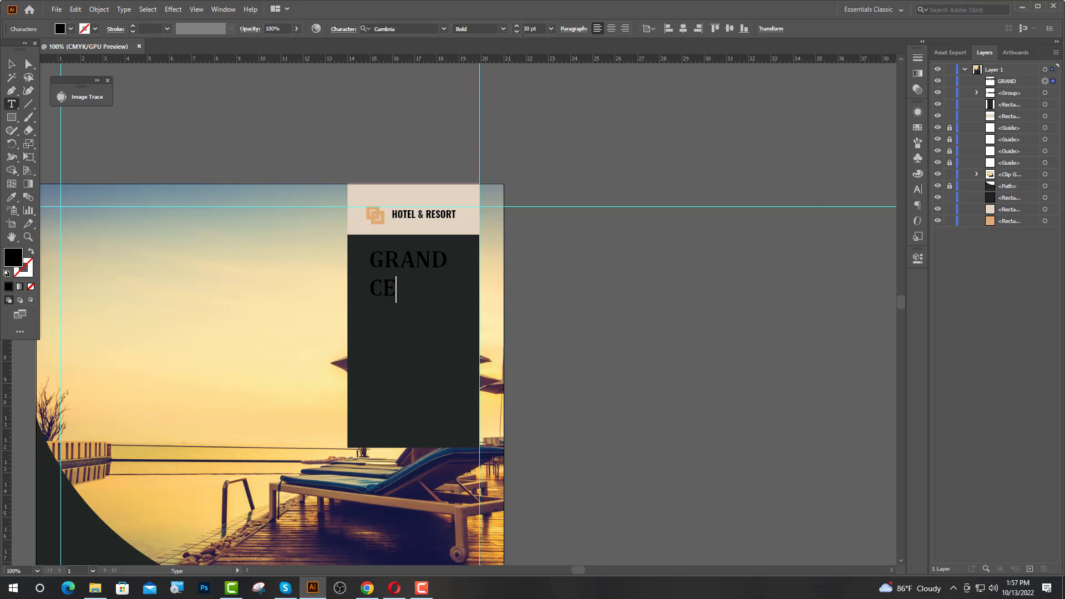
{"action": "type", "text": "NTRAL "}
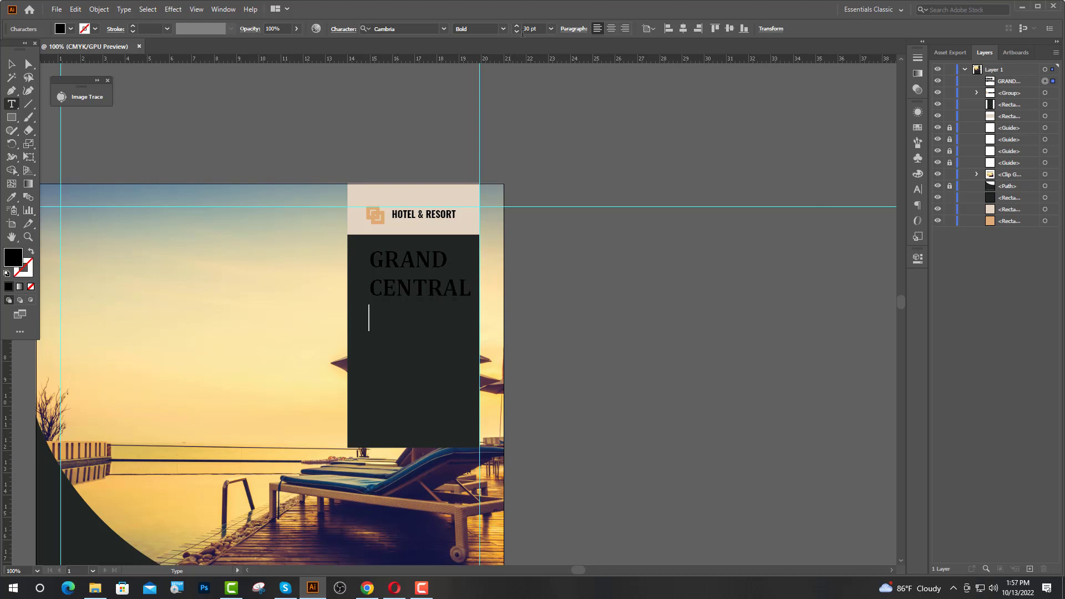
{"action": "type", "text": "HOTEL"}
{"action": "key", "text": "Escape"}
Center-align the heading's paragraph and move the text right so it sits within the dark panel
{"action": "left_click", "coordinate": [610, 28]}
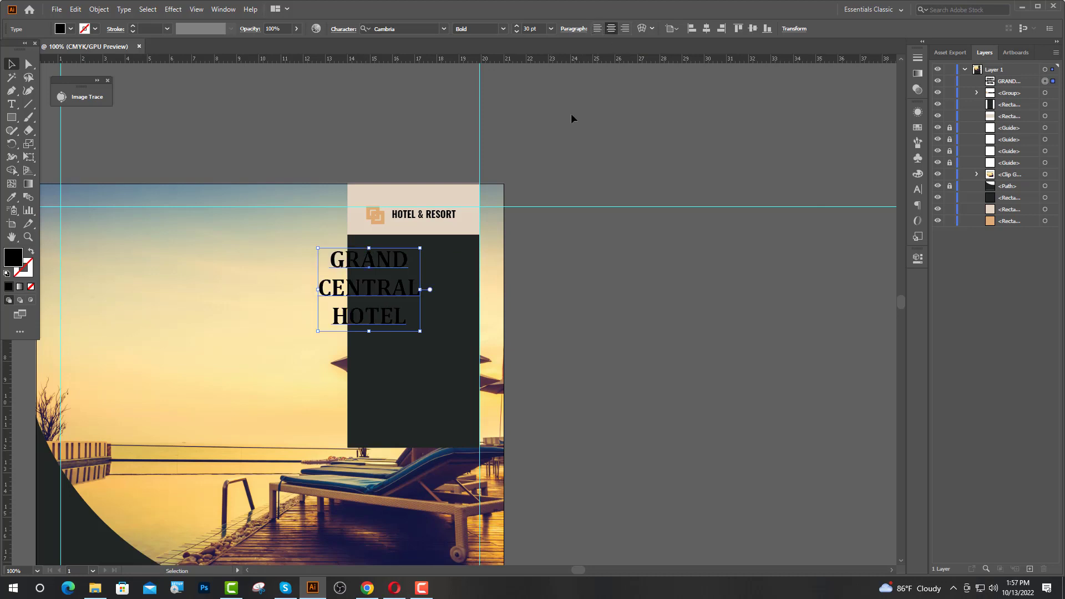
{"action": "left_click", "coordinate": [573, 117]}
{"action": "left_click_drag", "start_coordinate": [391, 290], "coordinate": [428, 285]}
{"action": "left_click_drag", "start_coordinate": [430, 285], "coordinate": [431, 285]}
{"action": "key", "text": "ctrl+equal"}
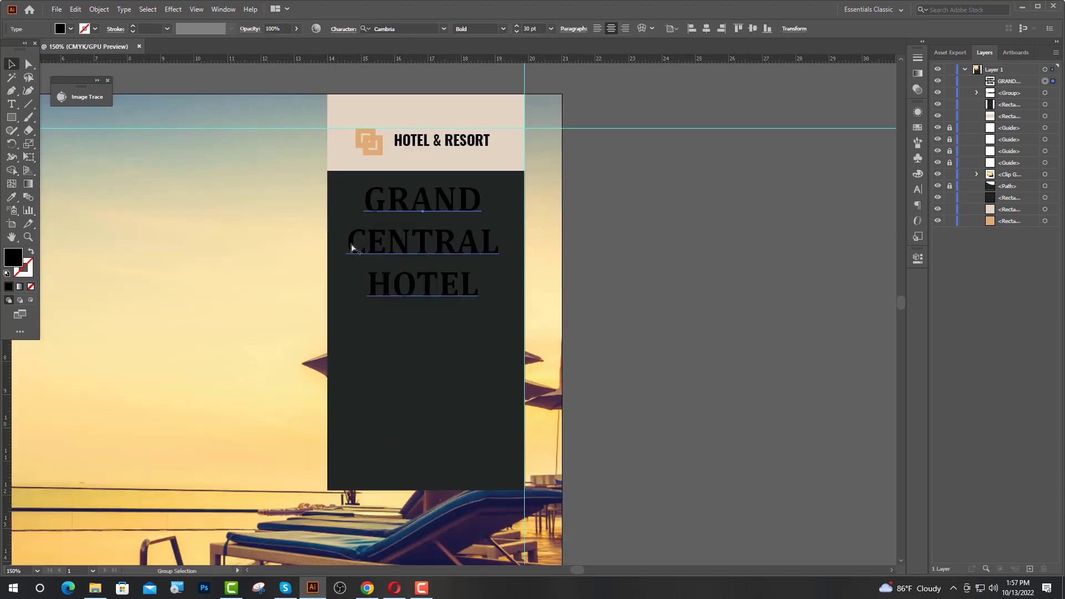
Colour the whole heading with the orange sampled from the logo mark
{"action": "left_click", "coordinate": [11, 197]}
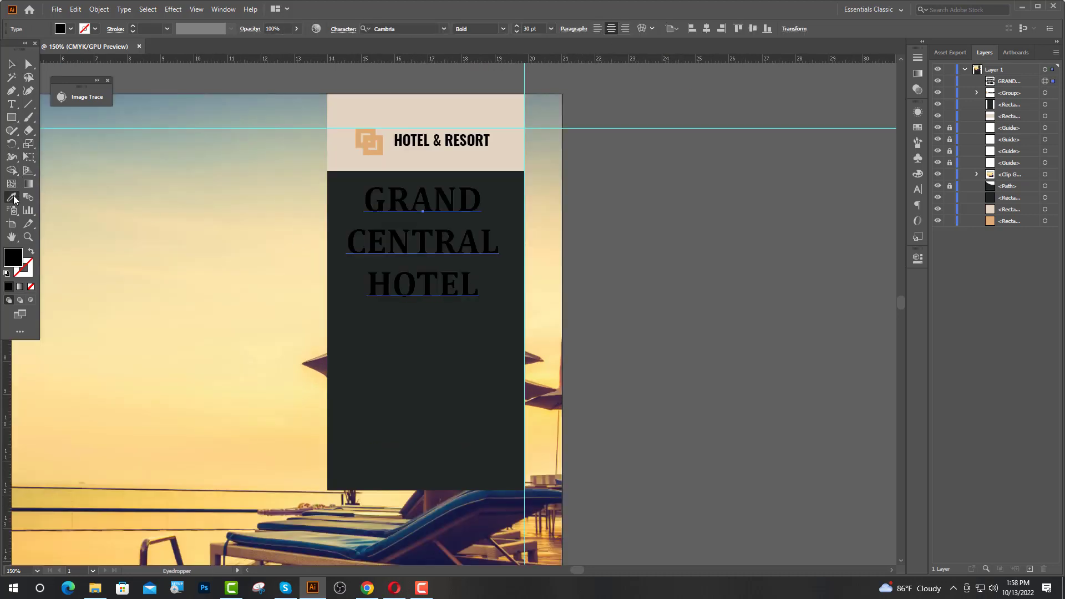
{"action": "left_click", "coordinate": [374, 139]}
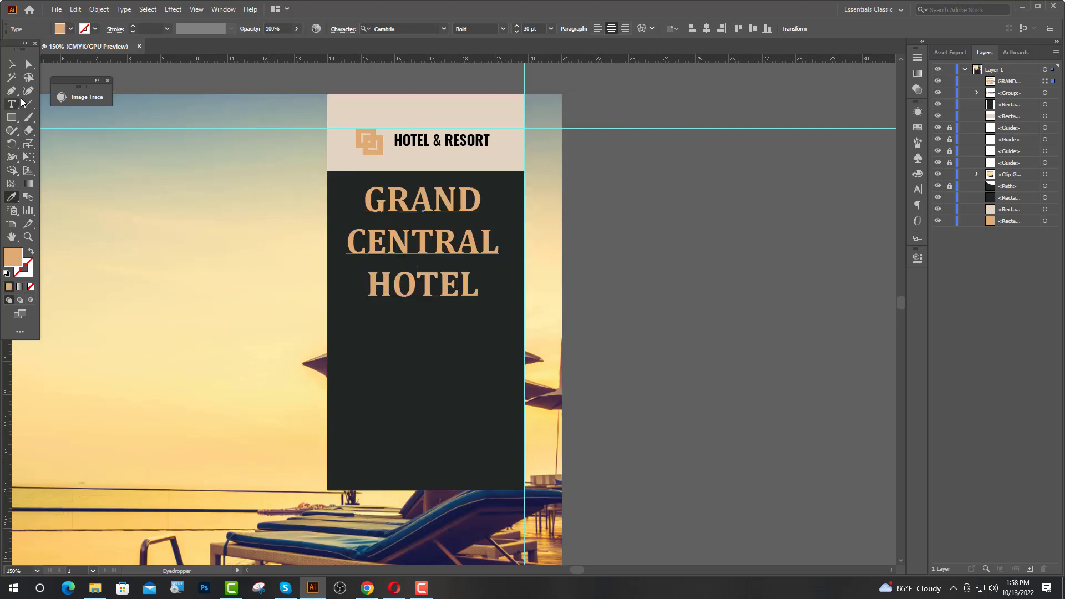
{"action": "left_click", "coordinate": [11, 64]}
Recolour only the word "HOTEL" in the heading with the beige swatch colour
{"action": "left_click", "coordinate": [11, 104]}
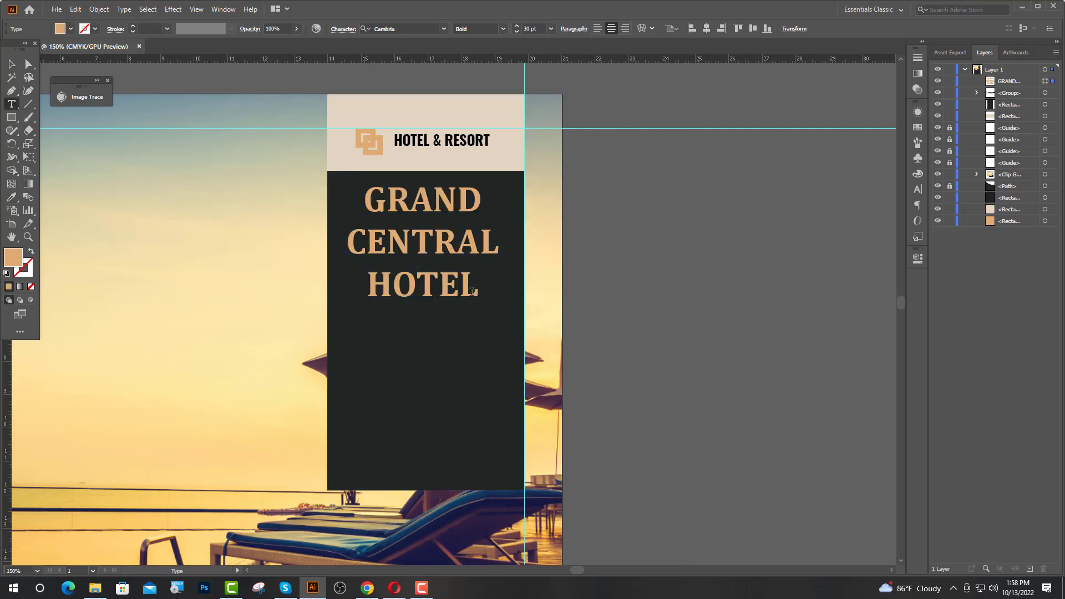
{"action": "left_click_drag", "start_coordinate": [479, 291], "coordinate": [349, 300]}
{"action": "scroll", "coordinate": [570, 273], "scroll_direction": "down", "scroll_amount": 1}
{"action": "scroll", "coordinate": [570, 277], "scroll_direction": "down", "scroll_amount": 3}
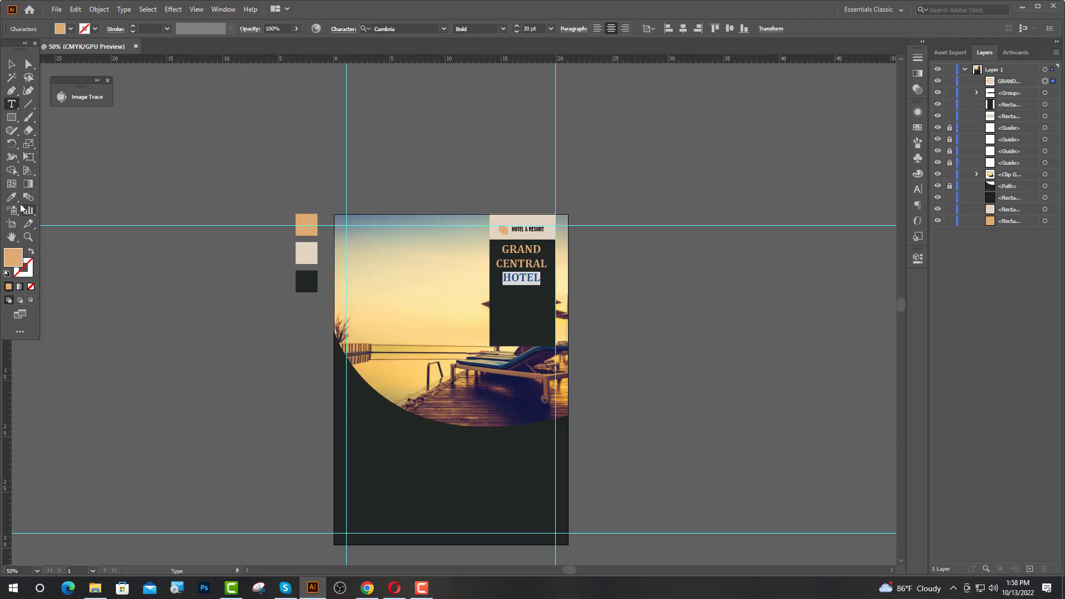
{"action": "left_click", "coordinate": [11, 197]}
{"action": "left_click", "coordinate": [303, 253]}
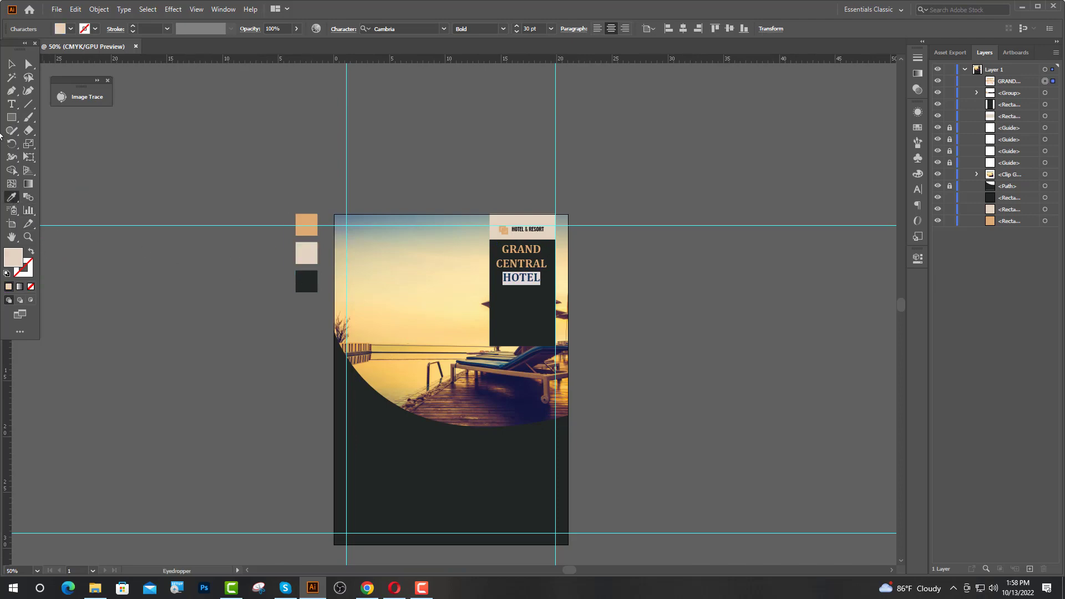
{"action": "left_click", "coordinate": [12, 65]}
{"action": "left_click", "coordinate": [184, 166]}
Tighten the three-line heading by setting its leading to 33 pt
{"action": "scroll", "coordinate": [542, 266], "scroll_direction": "up", "scroll_amount": 5}
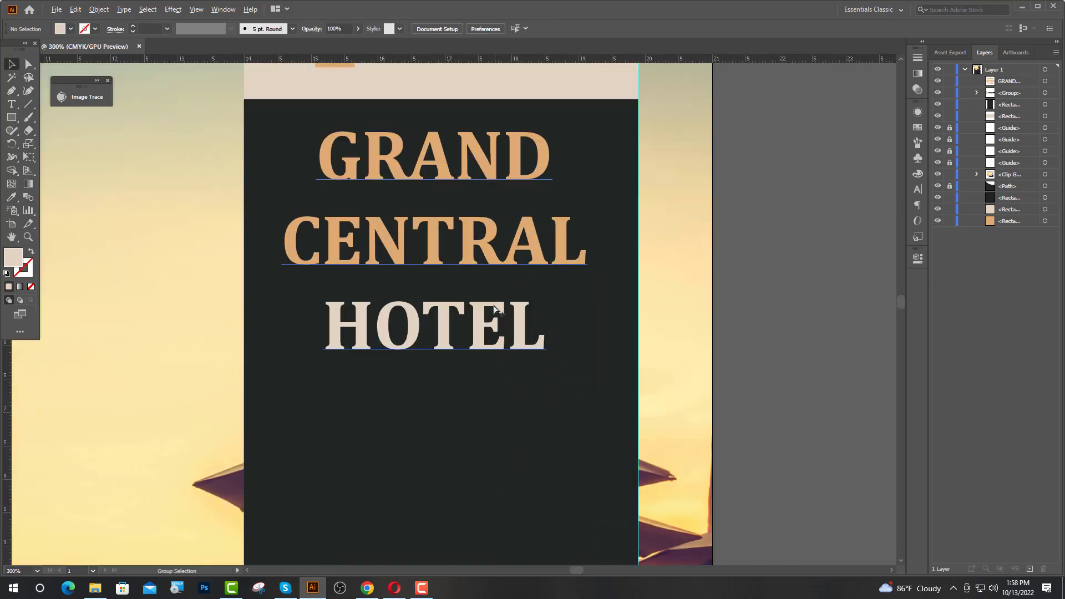
{"action": "left_click", "coordinate": [495, 309]}
{"action": "scroll", "coordinate": [613, 309], "scroll_direction": "down", "scroll_amount": 3}
{"action": "left_click", "coordinate": [917, 191]}
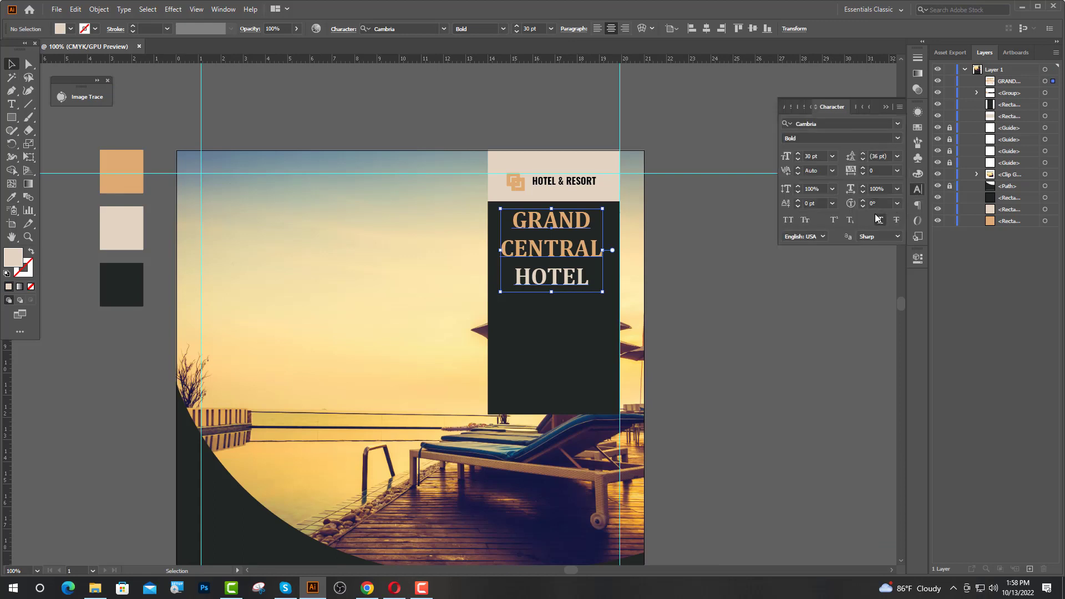
{"action": "left_click", "coordinate": [870, 157]}
{"action": "key", "text": "Return"}
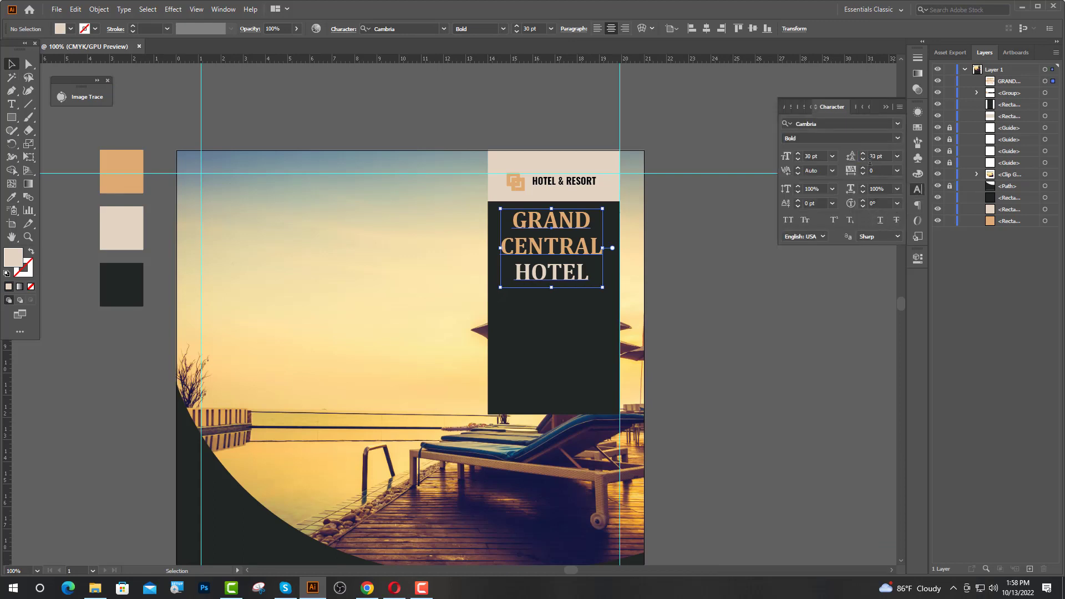
{"action": "left_click", "coordinate": [887, 108]}
Align the heading and the dark panel behind it to a common horizontal center
{"action": "scroll", "coordinate": [694, 333], "scroll_direction": "down", "scroll_amount": 2}
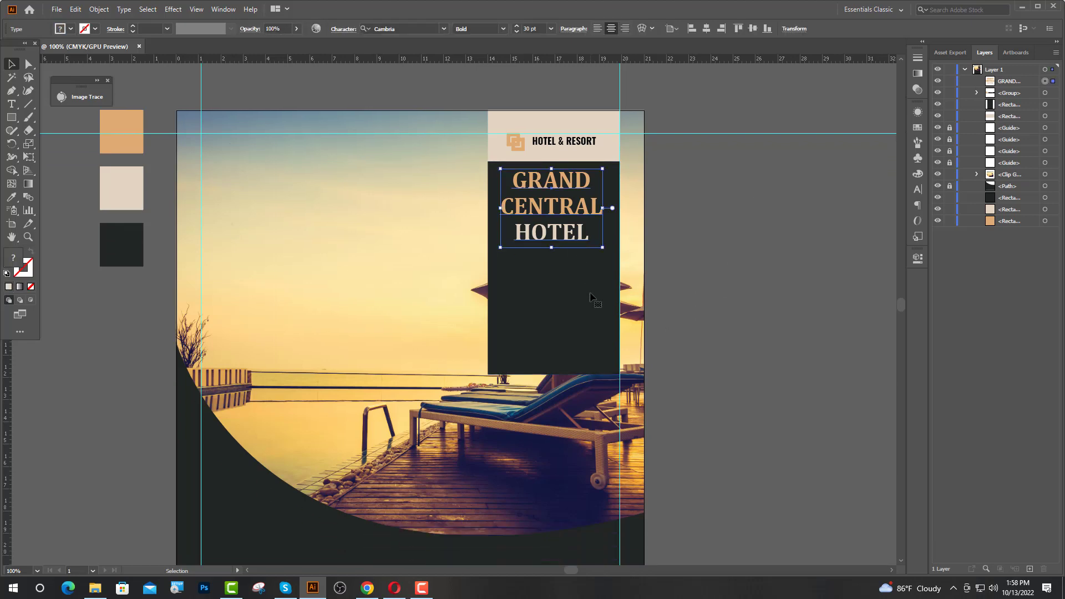
{"action": "left_click", "coordinate": [593, 298], "text": "shift"}
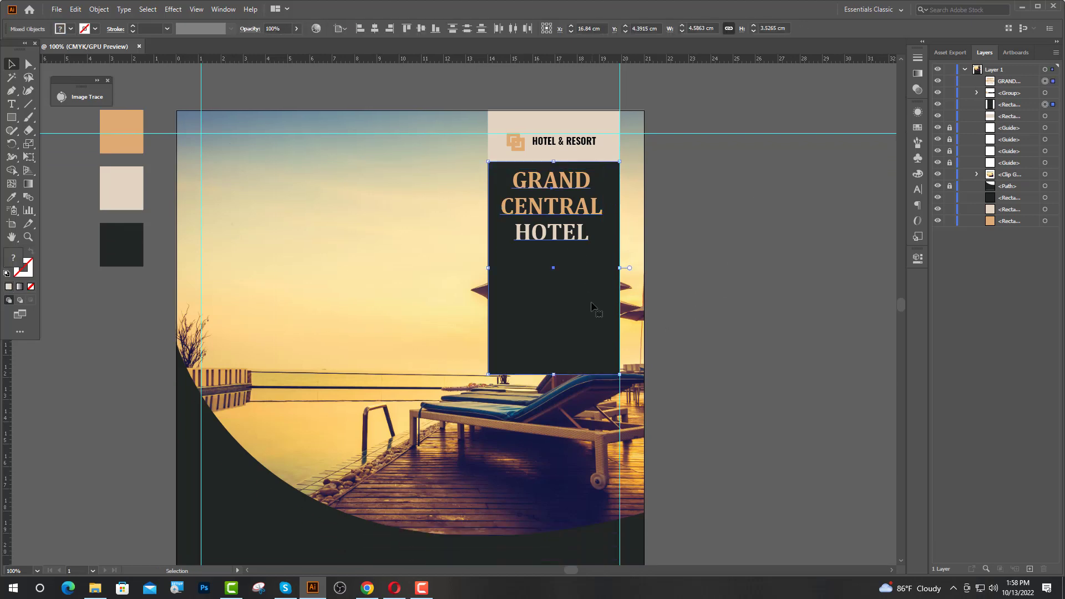
{"action": "left_click", "coordinate": [375, 28]}
{"action": "left_click", "coordinate": [745, 251]}
Stretch the dark panel's bottom edge downward over the loungers, making it roughly a third taller
{"action": "scroll", "coordinate": [582, 235], "scroll_direction": "down", "scroll_amount": 1}
{"action": "scroll", "coordinate": [582, 233], "scroll_direction": "up", "scroll_amount": 1}
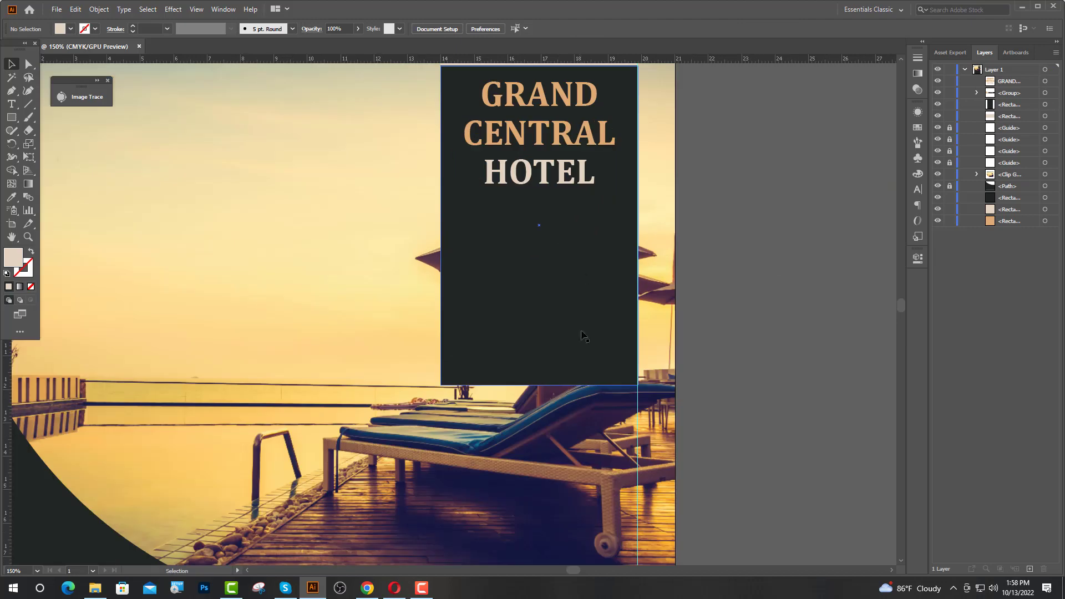
{"action": "scroll", "coordinate": [641, 366], "scroll_direction": "up", "scroll_amount": 1}
{"action": "left_click", "coordinate": [639, 366]}
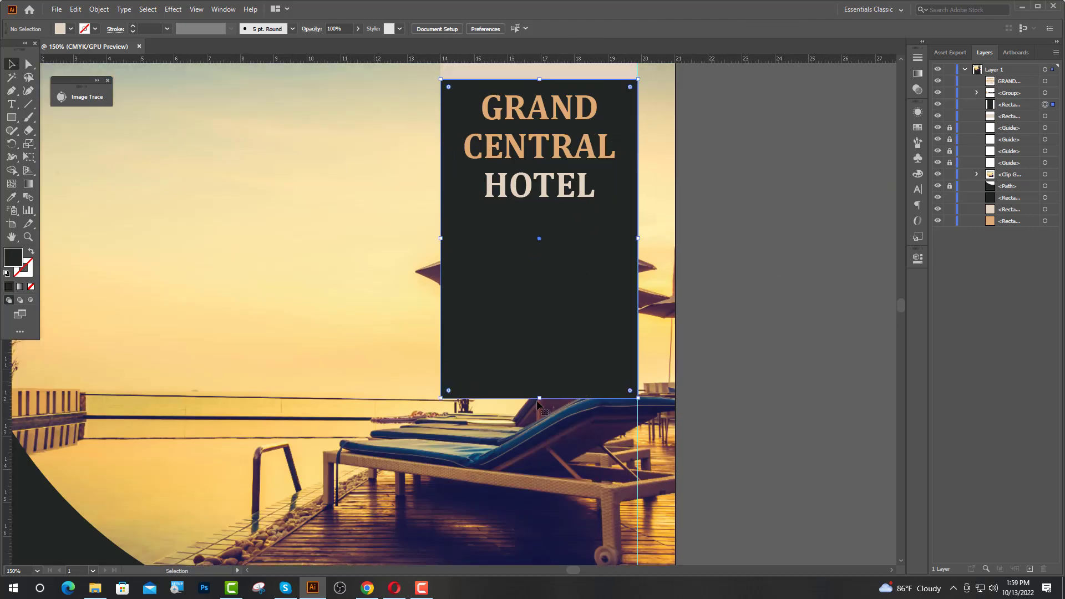
{"action": "left_click_drag", "start_coordinate": [539, 398], "coordinate": [531, 496]}
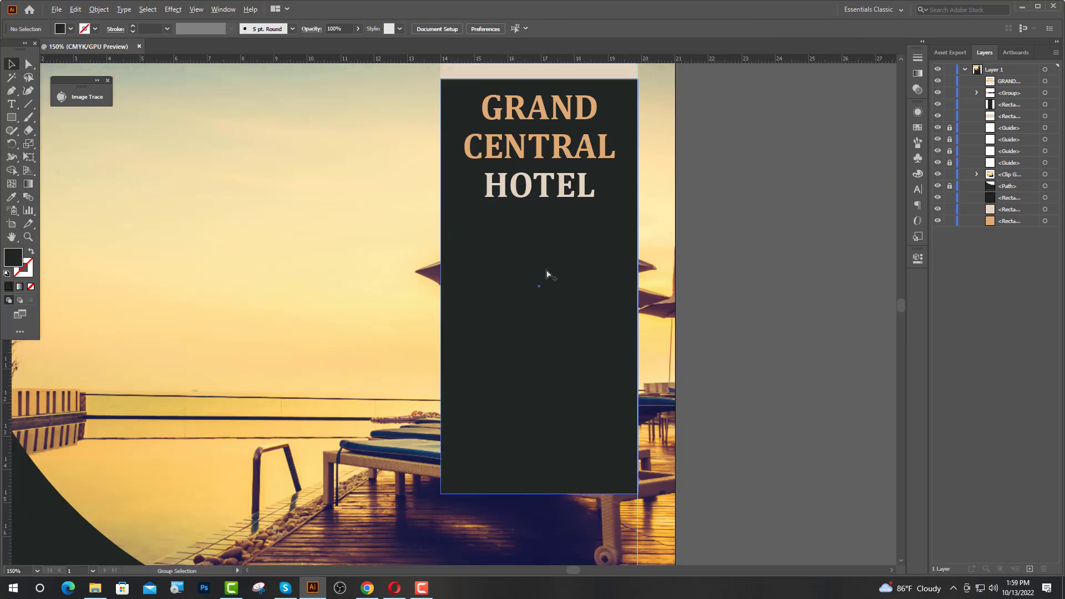
Draw a small five-pointed star about 0.68 cm wide near the dark panel's left edge, below the heading
{"action": "scroll", "coordinate": [548, 271], "scroll_direction": "up", "scroll_amount": 1}
{"action": "scroll", "coordinate": [569, 309], "scroll_direction": "up", "scroll_amount": 1}
{"action": "left_click", "coordinate": [759, 310]}
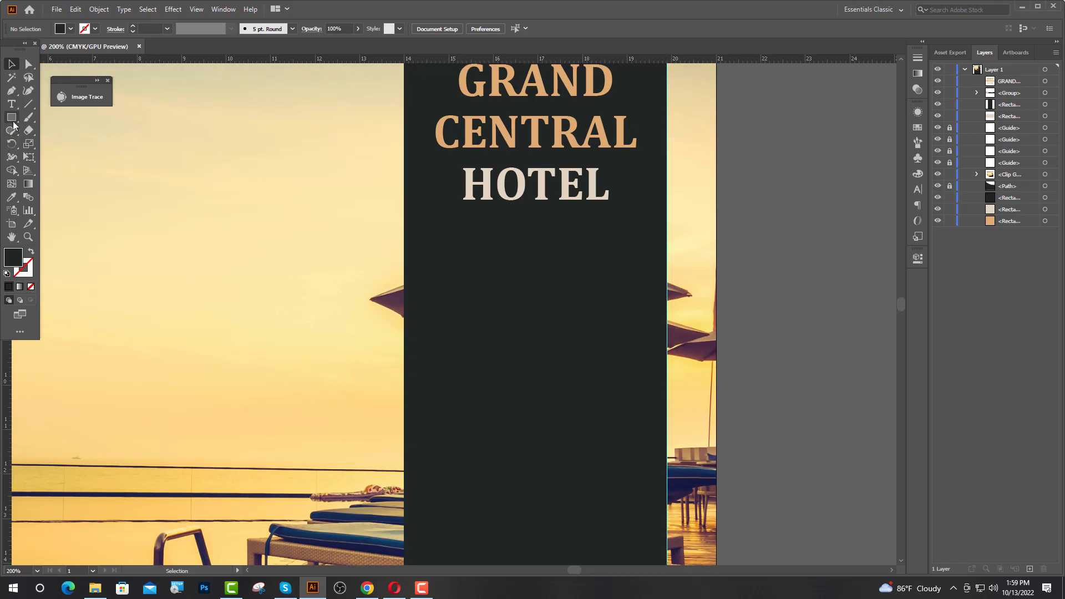
{"action": "left_click_drag", "start_coordinate": [13, 123], "coordinate": [55, 176]}
{"action": "left_click_drag", "start_coordinate": [437, 342], "coordinate": [445, 357]}
{"action": "key", "text": "v"}
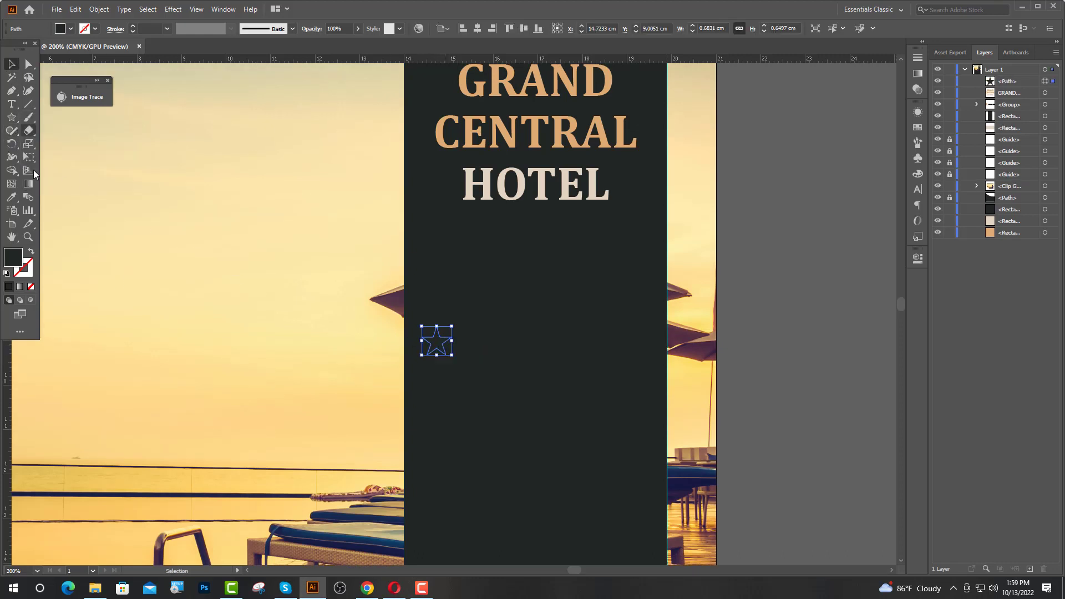
Fill the small star with the orange sampled from the heading
{"action": "left_click", "coordinate": [11, 198]}
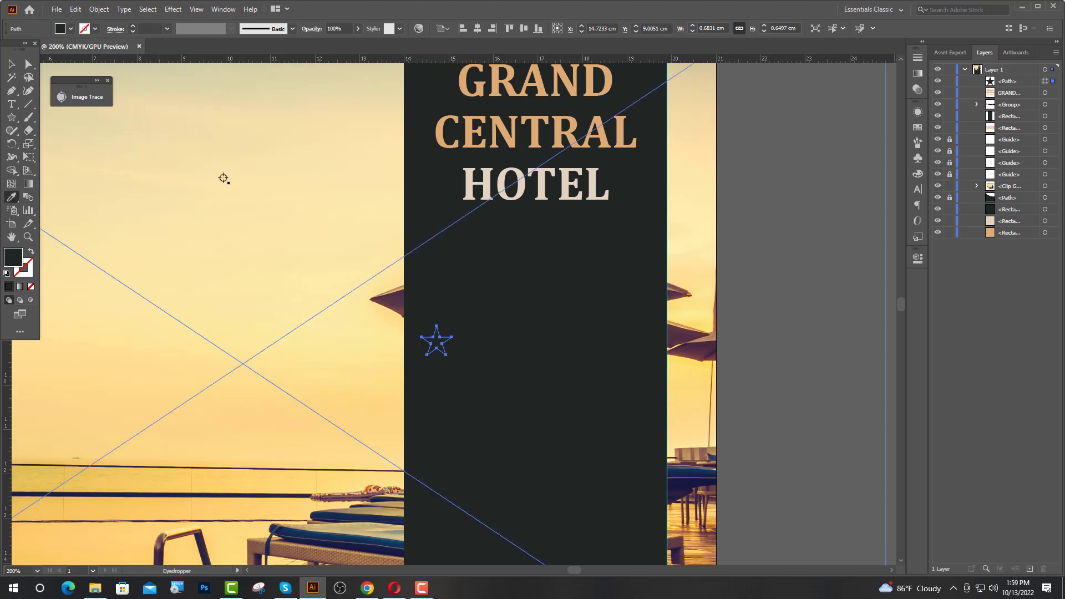
{"action": "left_click", "coordinate": [480, 91]}
{"action": "key", "text": "v"}
Add two progressively larger copies of the star to its right, the largest about 1.29 cm wide
{"action": "left_click_drag", "start_coordinate": [447, 348], "coordinate": [527, 309]}
{"action": "left_click", "coordinate": [719, 339]}
{"action": "left_click", "coordinate": [777, 331]}
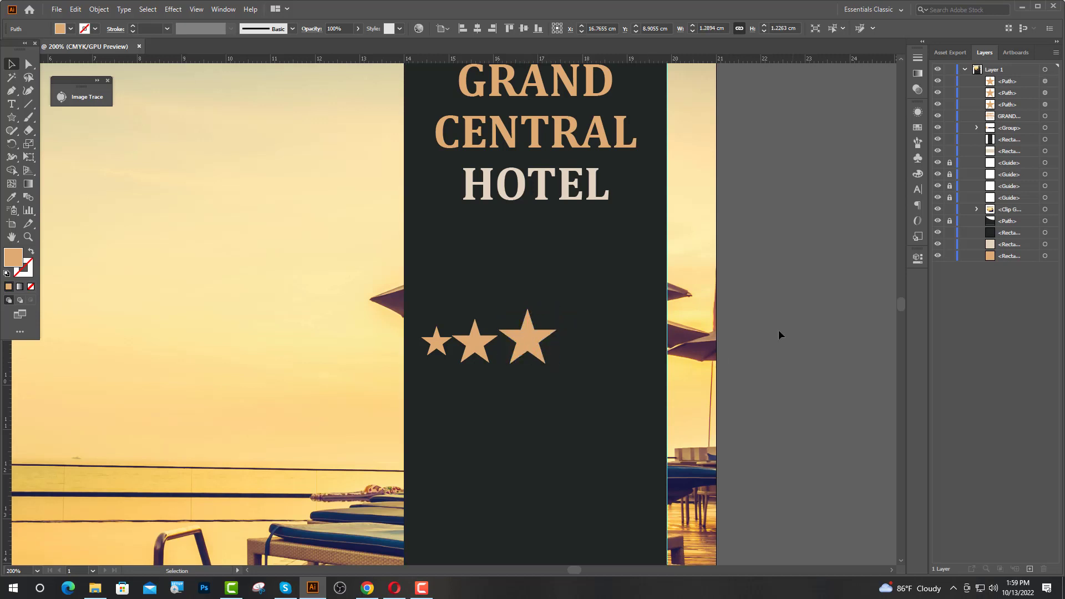
Duplicate the small and medium stars together to the right side of the large star
{"action": "left_click", "coordinate": [474, 344]}
{"action": "left_click", "coordinate": [439, 346], "text": "shift"}
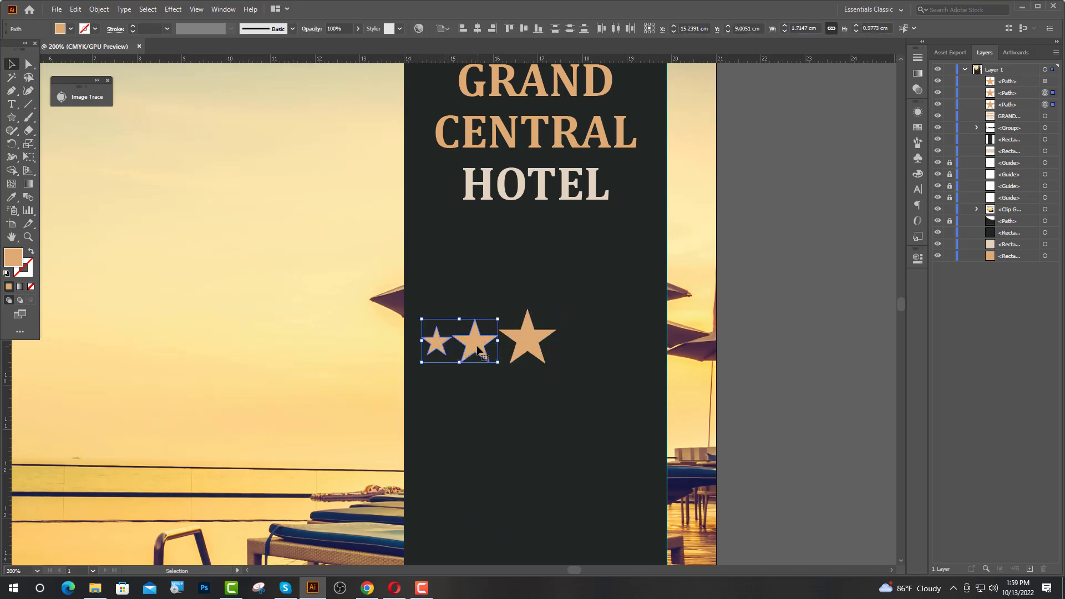
{"action": "left_click_drag", "start_coordinate": [477, 349], "coordinate": [616, 351]}
{"action": "left_click", "coordinate": [741, 370]}
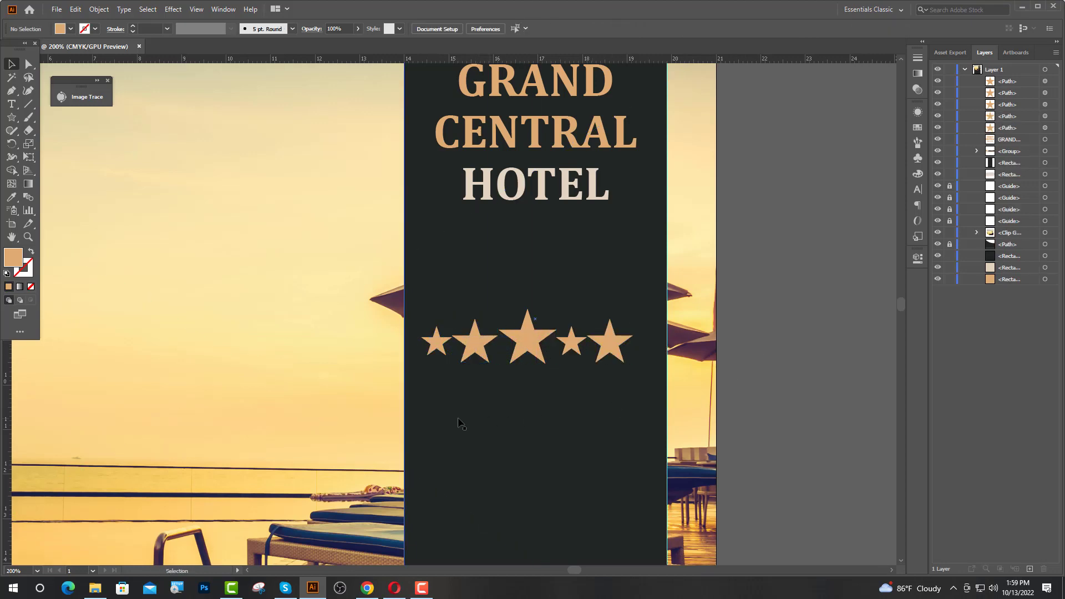
Swap the two stars beside the large star's right side so the medium one is inner and the small one outermost, without overlap
{"action": "left_click_drag", "start_coordinate": [416, 404], "coordinate": [700, 259]}
{"action": "left_click_drag", "start_coordinate": [490, 346], "coordinate": [524, 374]}
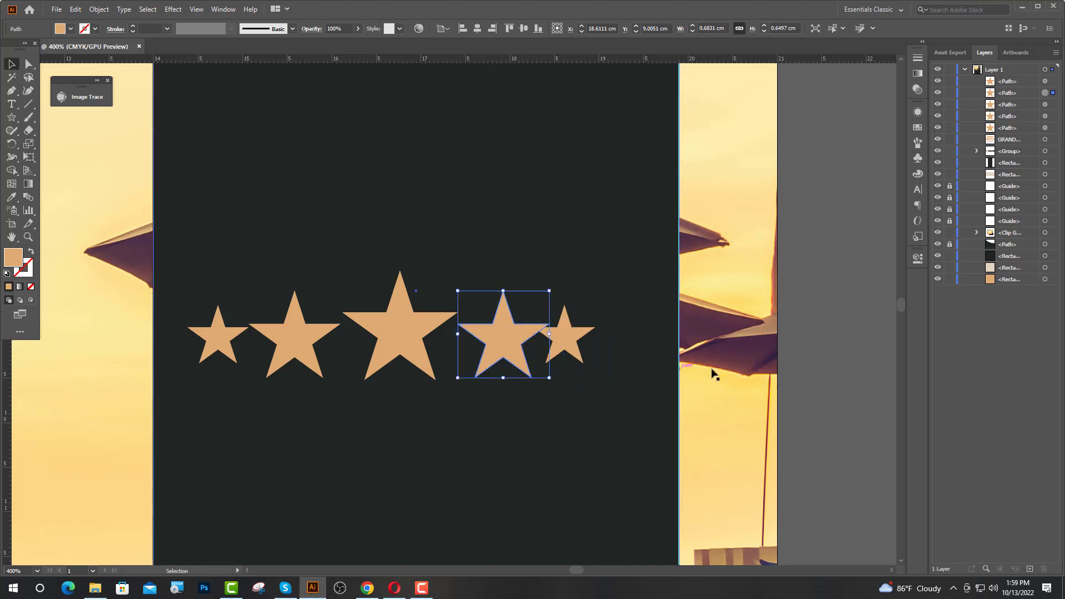
{"action": "left_click", "coordinate": [804, 332]}
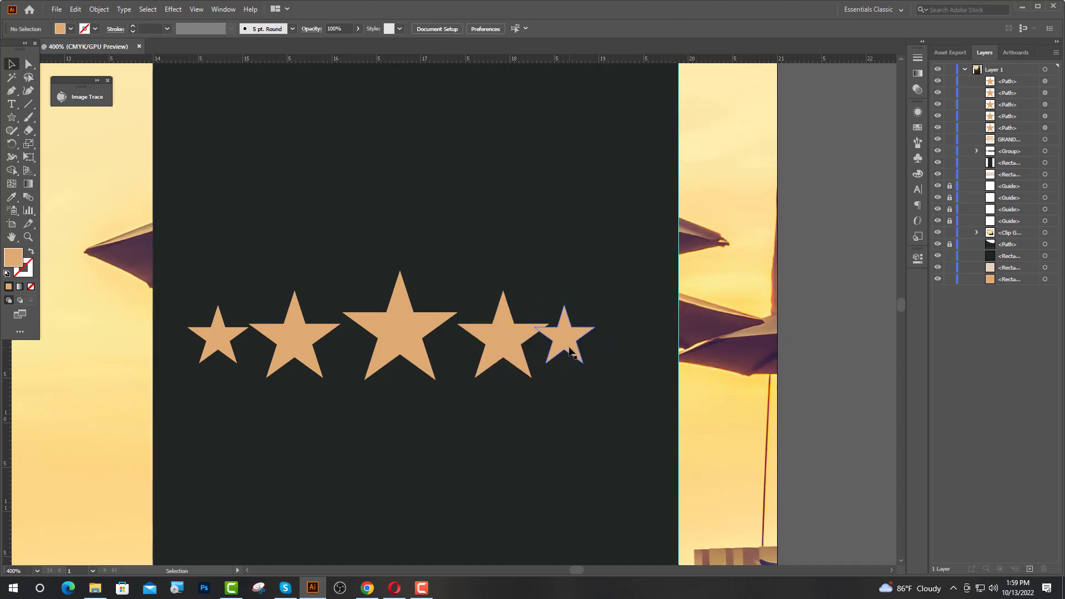
{"action": "left_click_drag", "start_coordinate": [569, 346], "coordinate": [581, 347]}
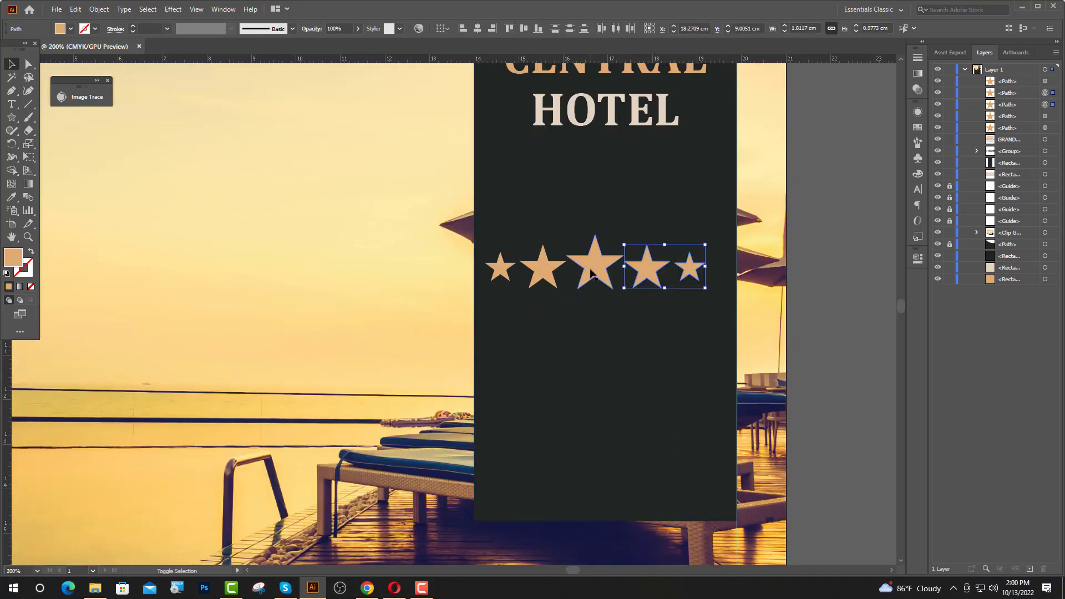
Group the five stars and centre the group horizontally on the dark panel
{"action": "left_click", "coordinate": [593, 275], "text": "shift"}
{"action": "left_click", "coordinate": [545, 275], "text": "shift"}
{"action": "left_click", "coordinate": [502, 271], "text": "shift"}
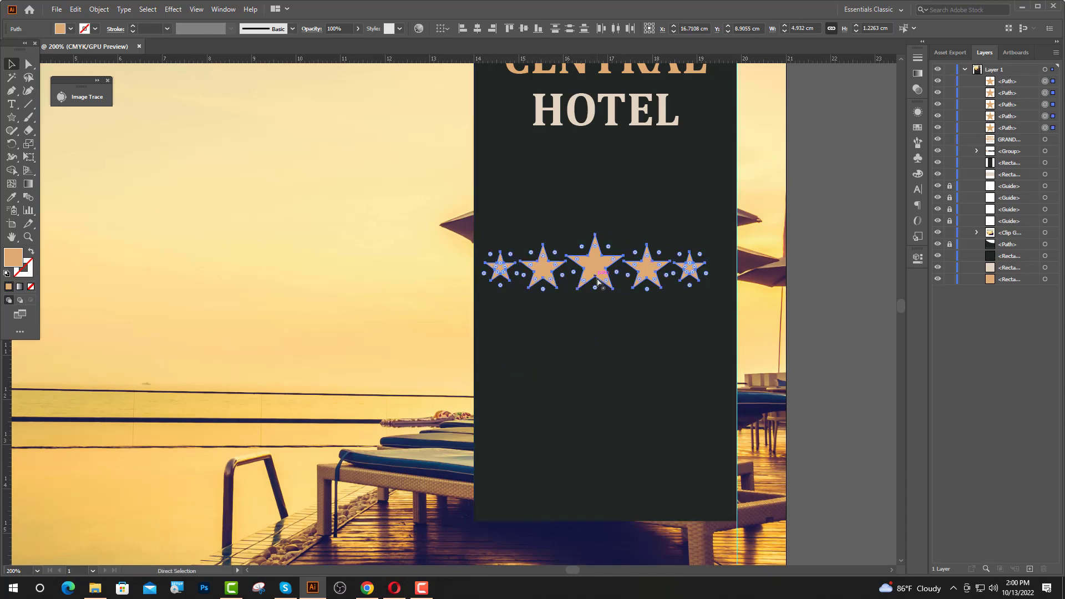
{"action": "key", "text": "ctrl+g"}
{"action": "left_click", "coordinate": [671, 345], "text": "shift"}
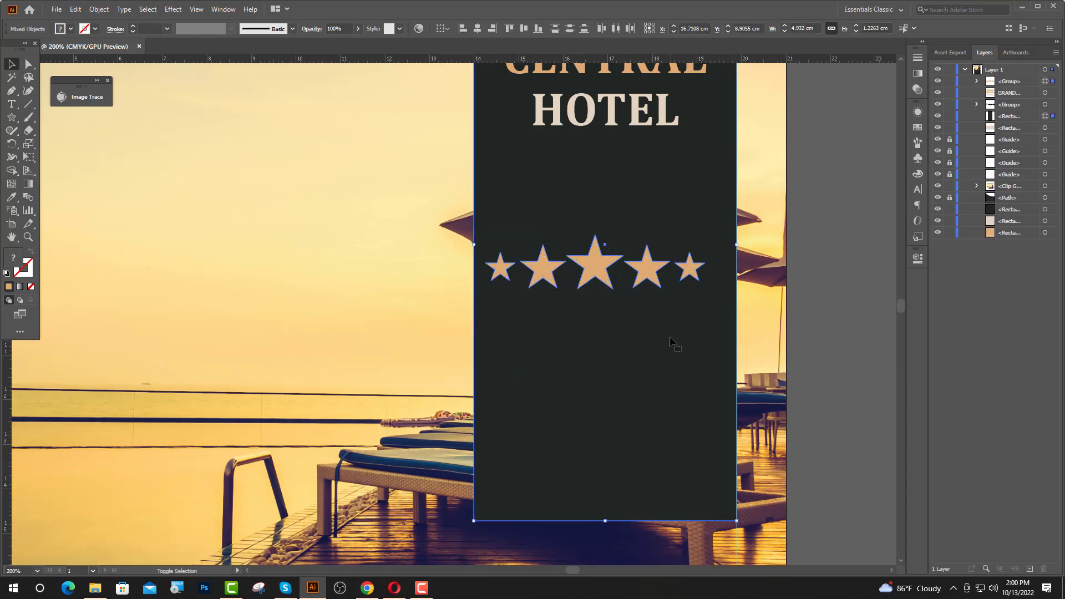
{"action": "left_click", "coordinate": [478, 29]}
{"action": "left_click", "coordinate": [854, 260]}
Move the star group up to sit just beneath the HOTEL line of the heading
{"action": "left_click", "coordinate": [604, 273]}
{"action": "key", "text": "Up"}
{"action": "key", "text": "Up"}
{"action": "key", "text": "Up"}
{"action": "key", "text": "Up"}
{"action": "key", "text": "Up"}
{"action": "key", "text": "Up"}
{"action": "key", "text": "Up"}
{"action": "key", "text": "Up"}
{"action": "key", "text": "Up"}
{"action": "key", "text": "Up"}
{"action": "key", "text": "Up"}
{"action": "key", "text": "Up"}
{"action": "key", "text": "Up"}
{"action": "key", "text": "Up"}
{"action": "key", "text": "Up"}
{"action": "key", "text": "Up"}
{"action": "key", "text": "Up"}
{"action": "key", "text": "Up"}
{"action": "key", "text": "Up"}
{"action": "key", "text": "Up"}
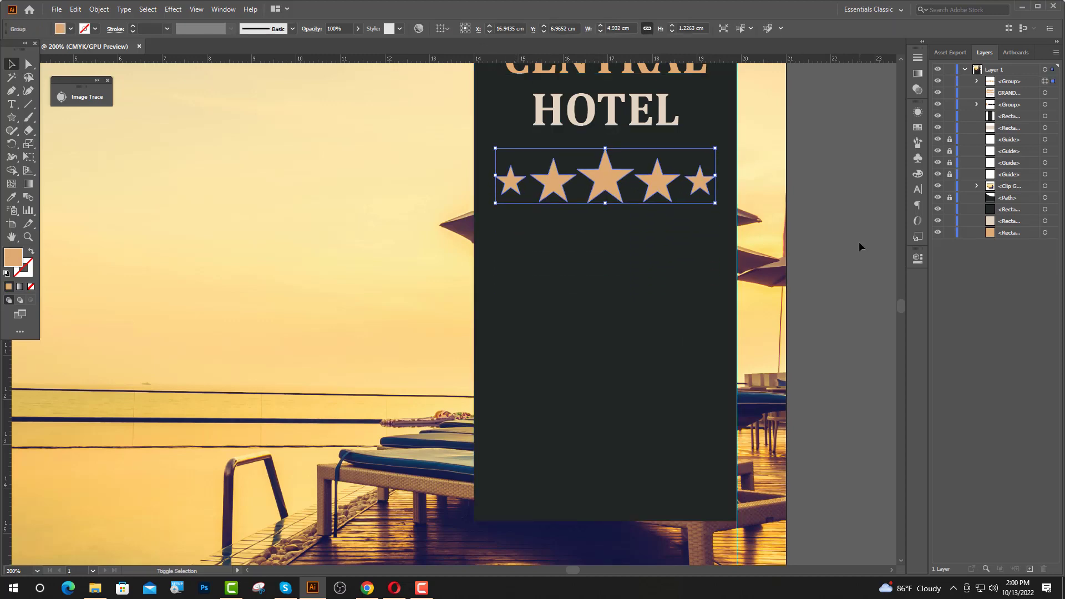
{"action": "left_click", "coordinate": [859, 243]}
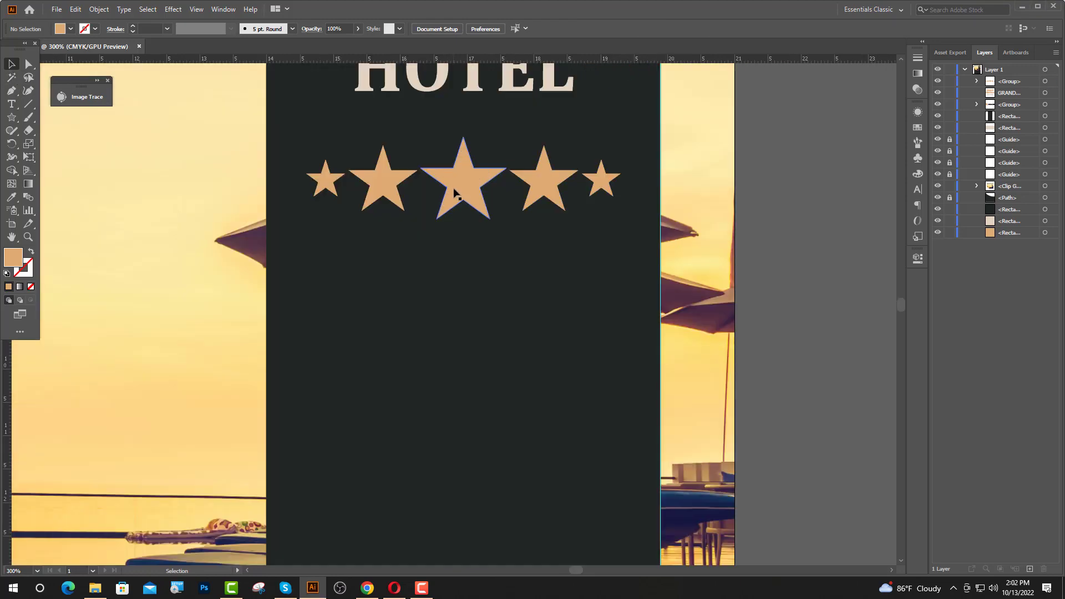
Ungroup the stars and align all five along their bottom edges
{"action": "left_click", "coordinate": [454, 189]}
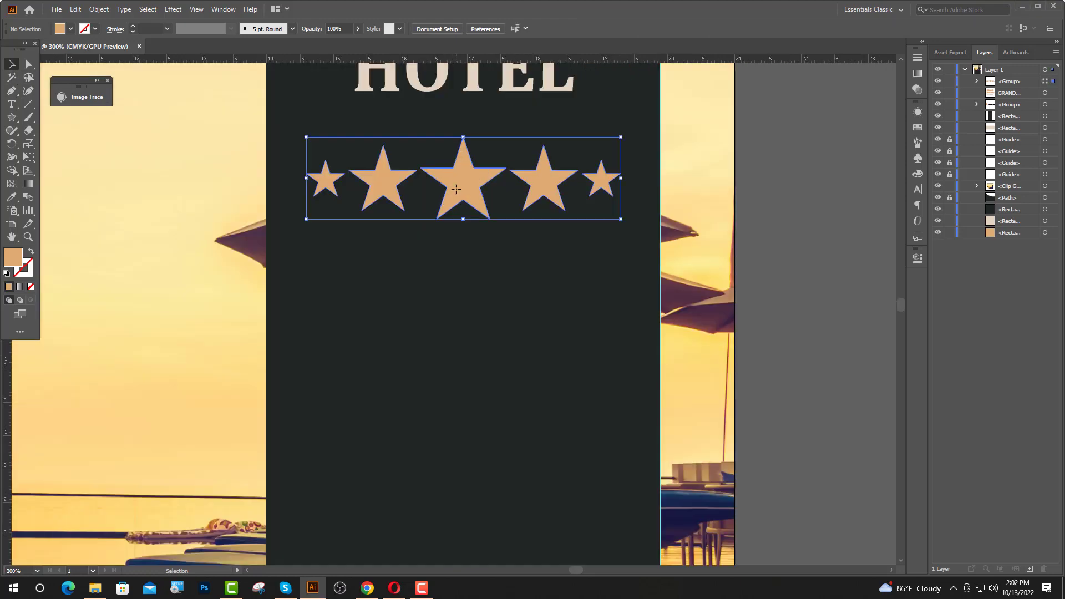
{"action": "right_click", "coordinate": [462, 190]}
{"action": "mouse_move", "coordinate": [494, 318]}
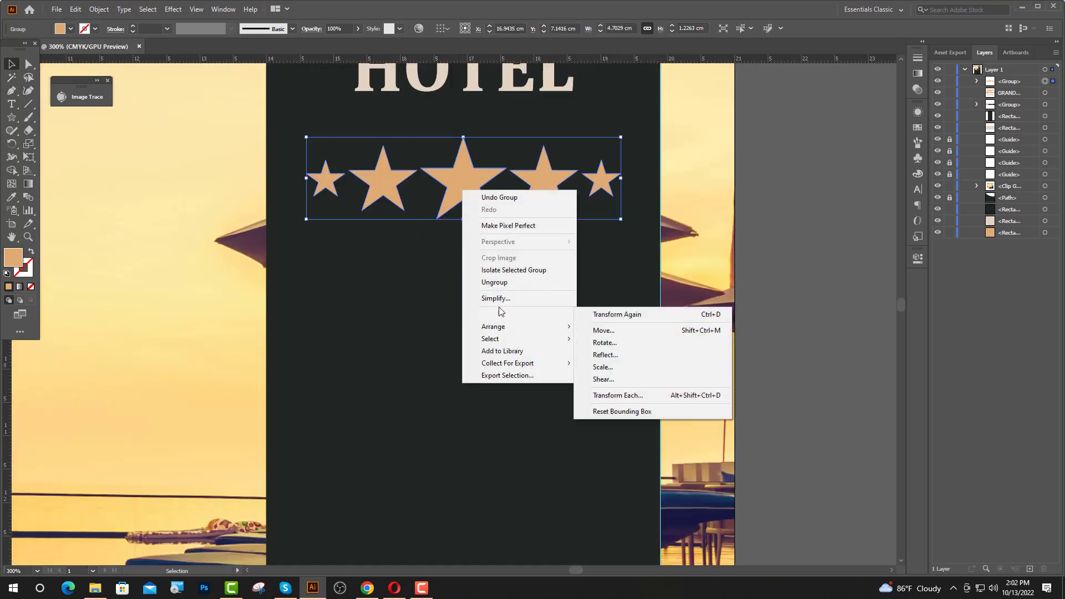
{"action": "left_click", "coordinate": [494, 282]}
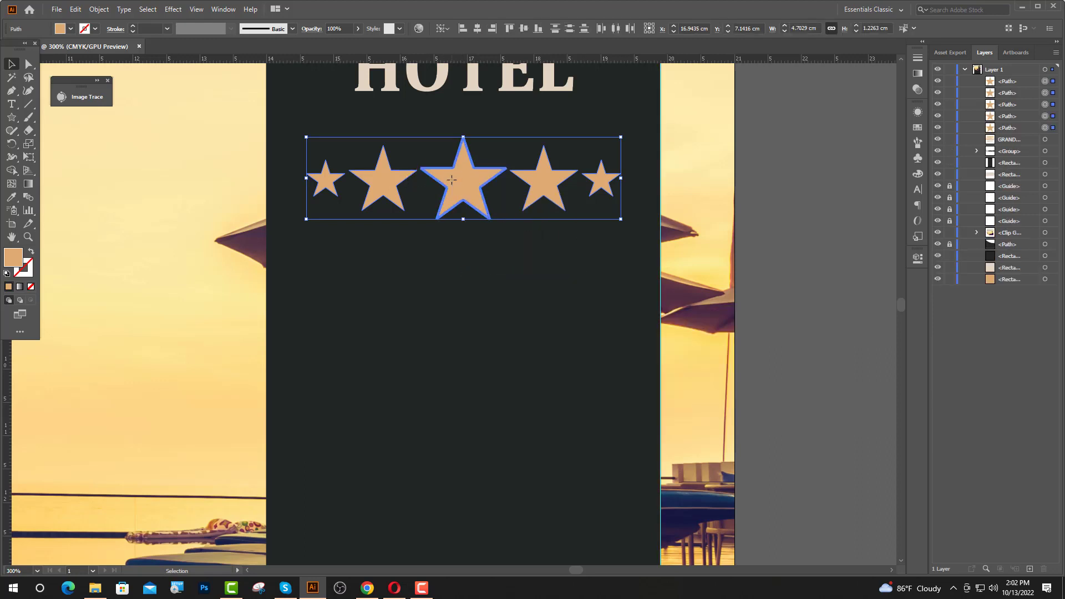
{"action": "left_click", "coordinate": [537, 28]}
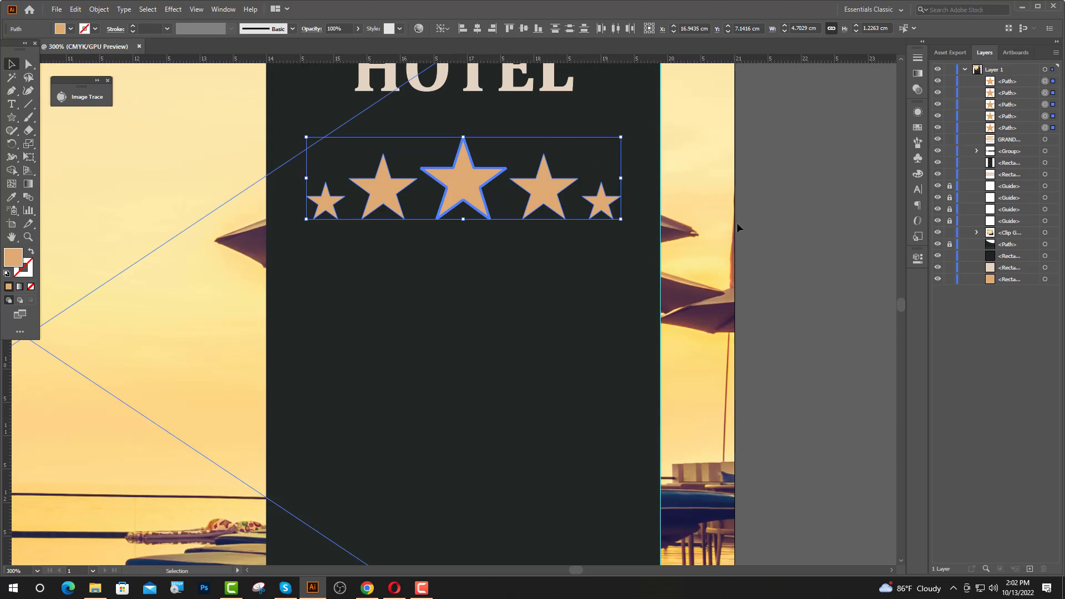
{"action": "left_click", "coordinate": [792, 218]}
Lower the two small outer stars together so they sit slightly below the other stars
{"action": "key", "text": "ctrl+minus"}
{"action": "left_click", "coordinate": [498, 281]}
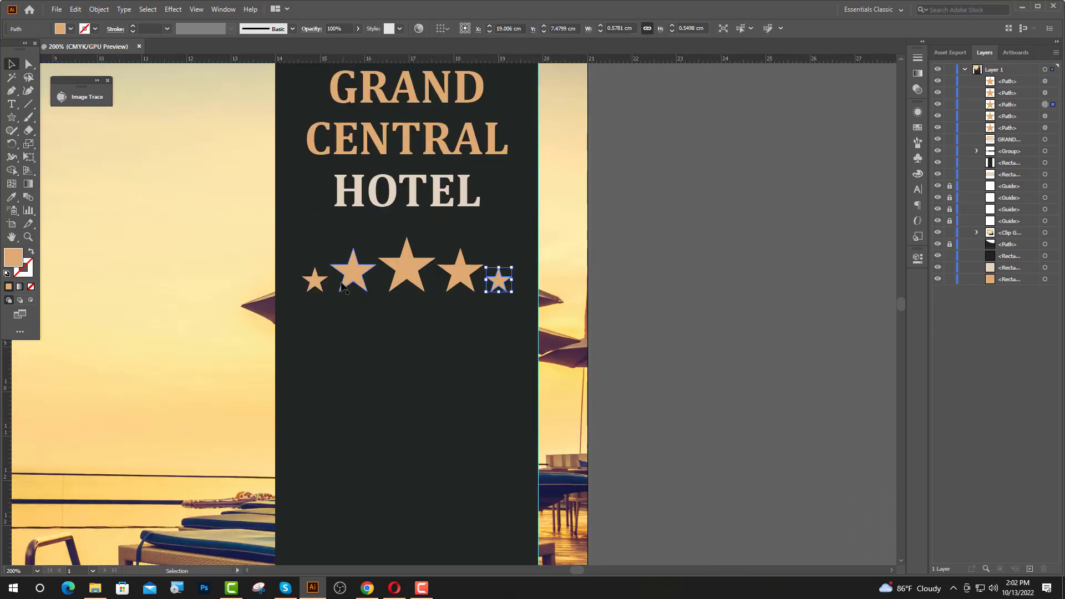
{"action": "left_click", "coordinate": [315, 281], "text": "shift"}
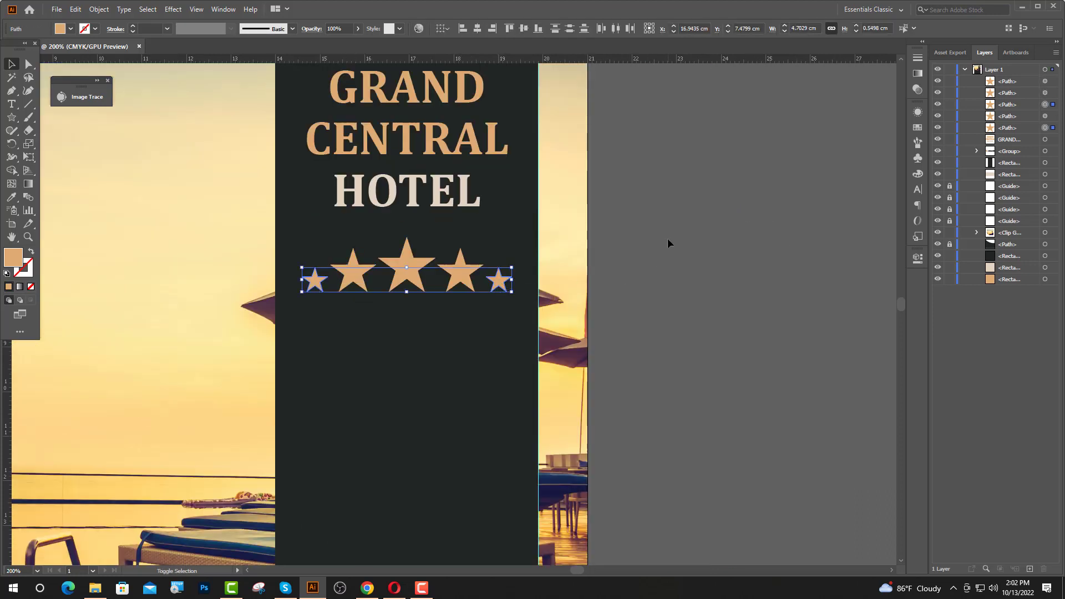
{"action": "key", "text": "shift+Down"}
{"action": "left_click", "coordinate": [668, 237]}
Lower the two medium stars together slightly to form an even arch with the large centre star
{"action": "left_click", "coordinate": [462, 275]}
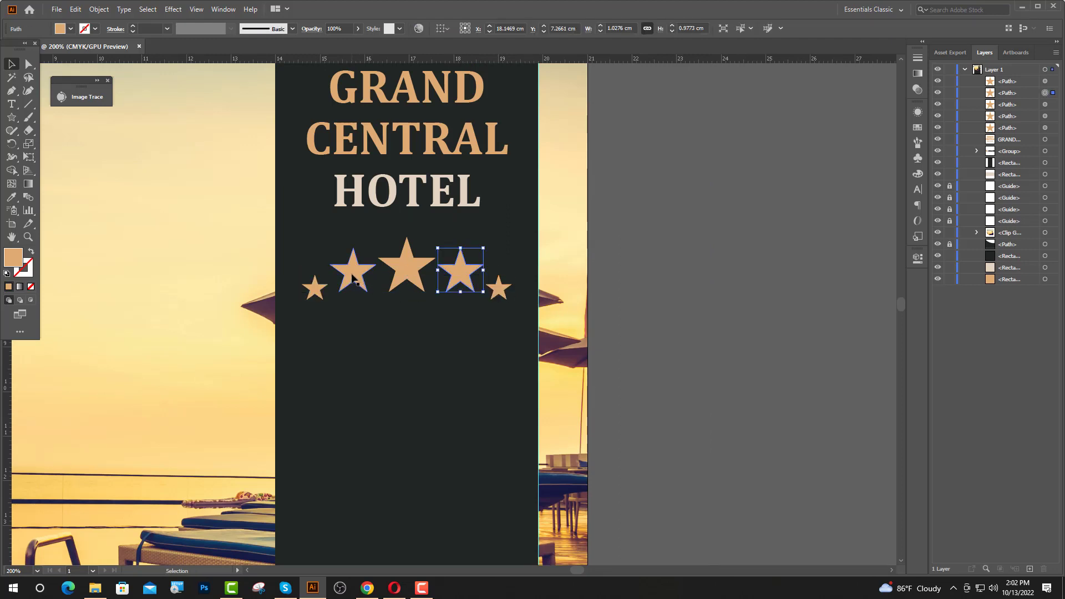
{"action": "left_click", "coordinate": [353, 275], "text": "shift"}
{"action": "key", "text": "Down"}
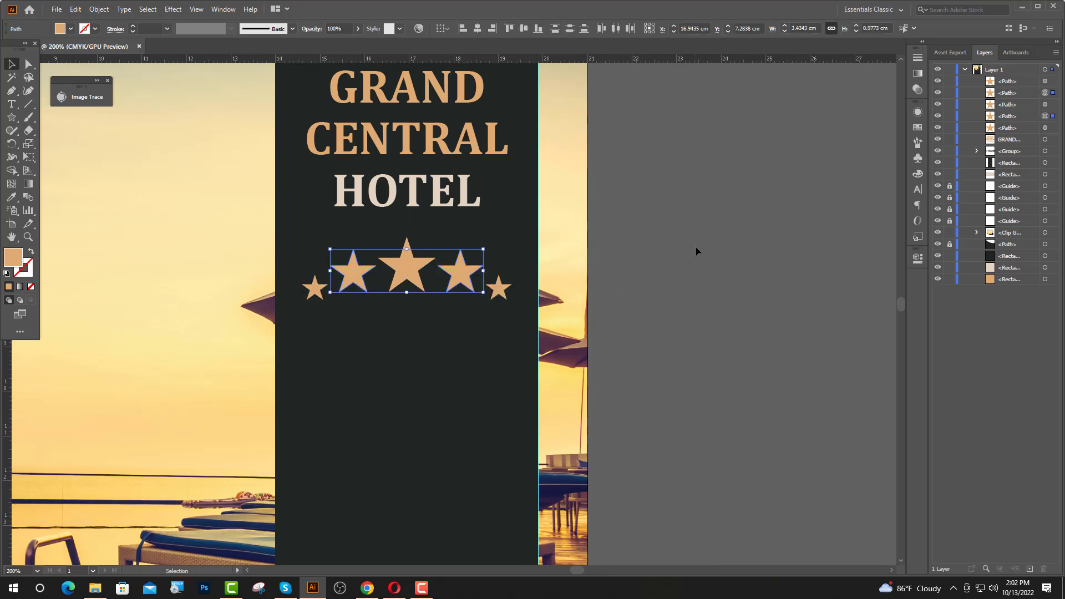
{"action": "key", "text": "Down"}
{"action": "key", "text": "Down"}
{"action": "left_click", "coordinate": [697, 248]}
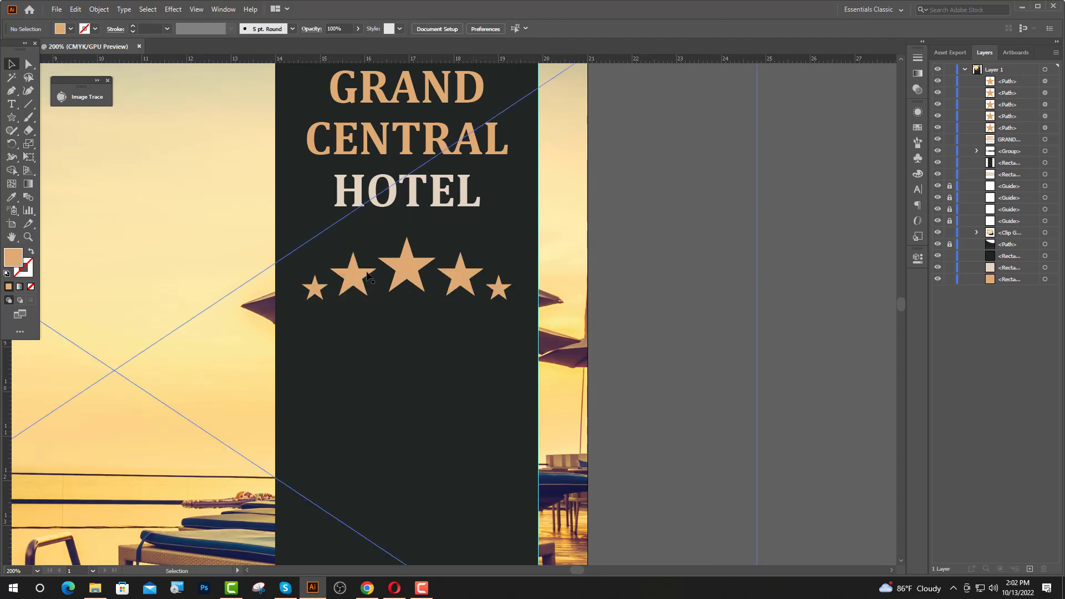
Draw a horizontal line about 4.99 cm long below the stars with the Pen tool, with an orange stroke and no fill
{"action": "left_click", "coordinate": [13, 90]}
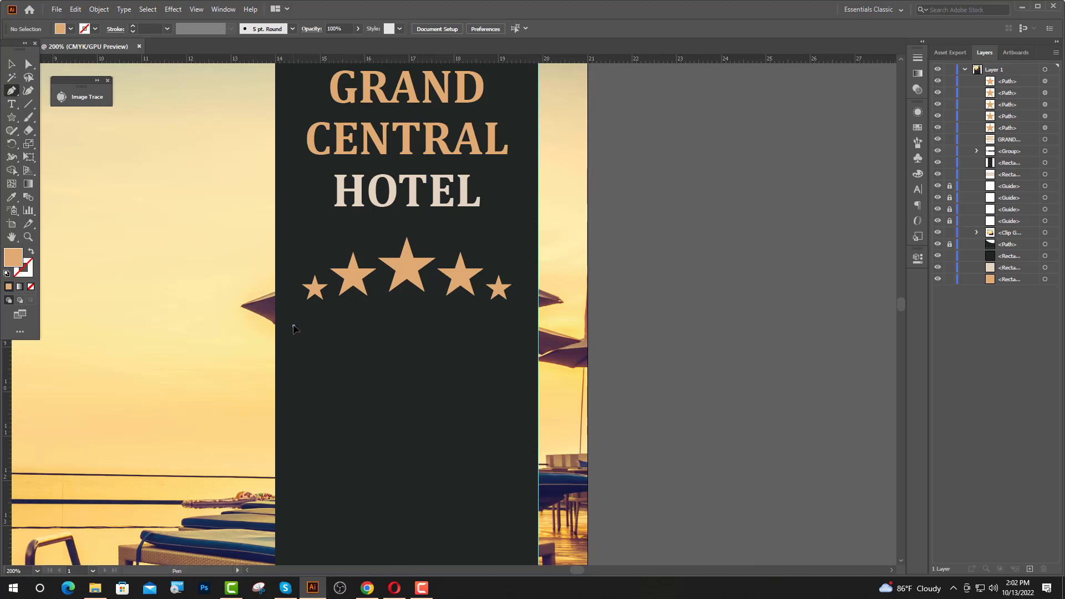
{"action": "left_click", "coordinate": [293, 326]}
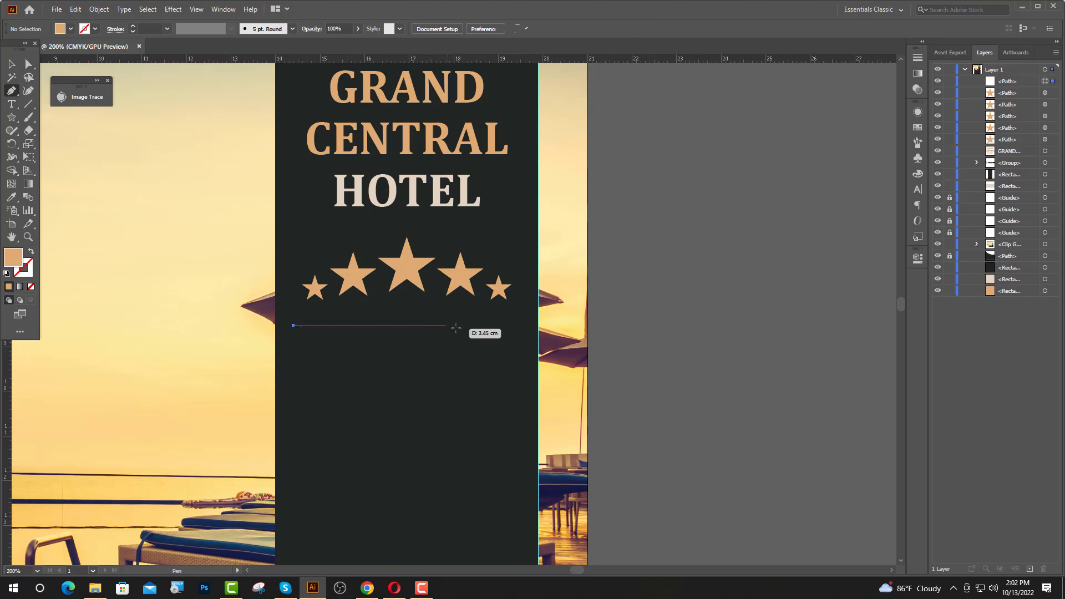
{"action": "left_click", "coordinate": [516, 328]}
{"action": "key", "text": "v"}
{"action": "left_click", "coordinate": [31, 252]}
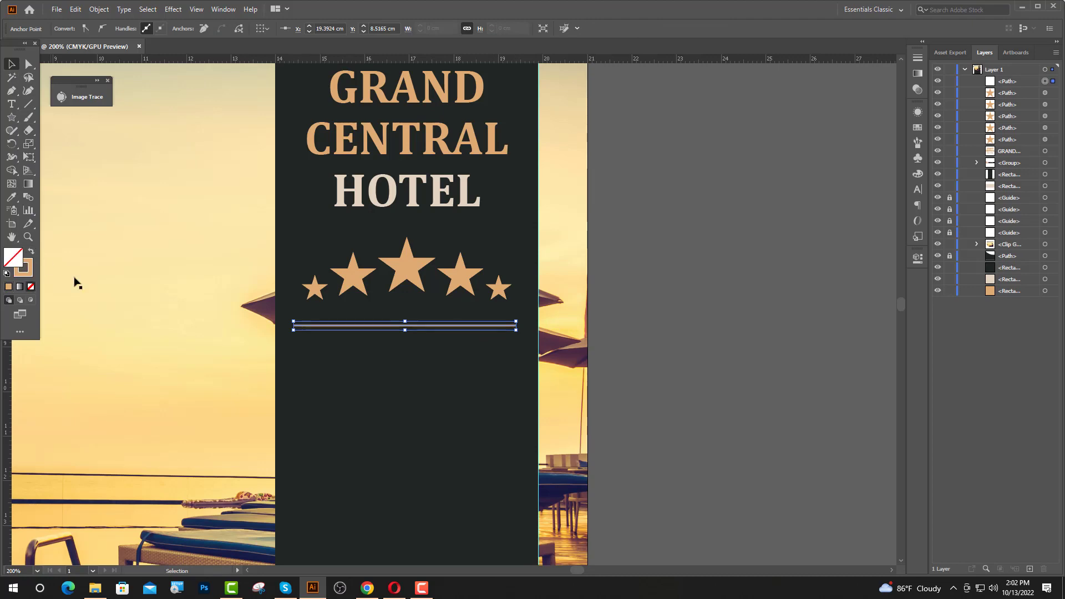
{"action": "left_click", "coordinate": [680, 358]}
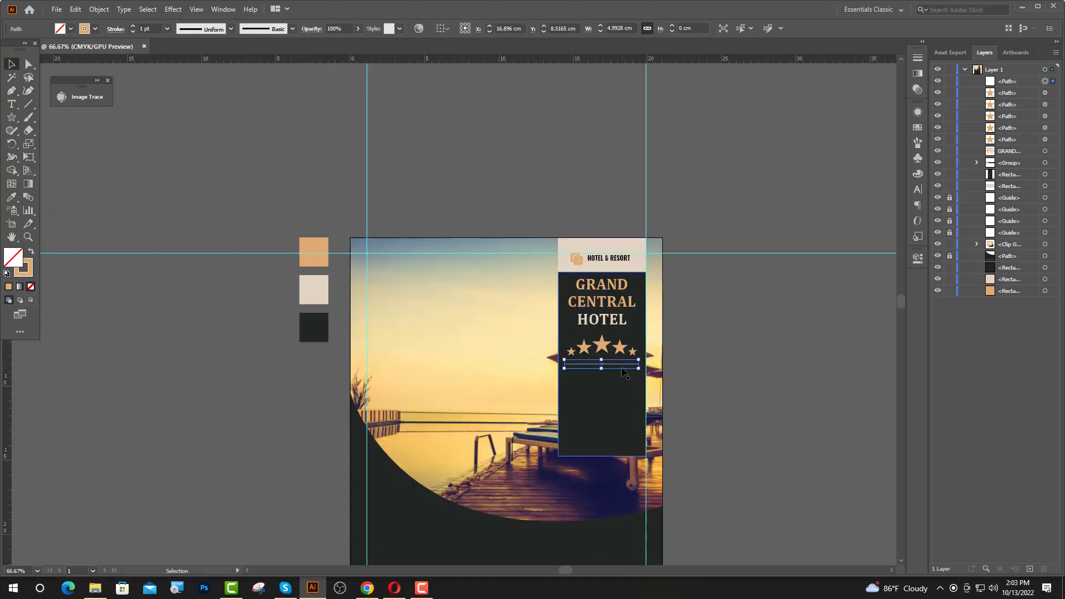
Move the orange line straight up to sit between the HOTEL text and the stars
{"action": "left_click_drag", "start_coordinate": [622, 365], "coordinate": [616, 336]}
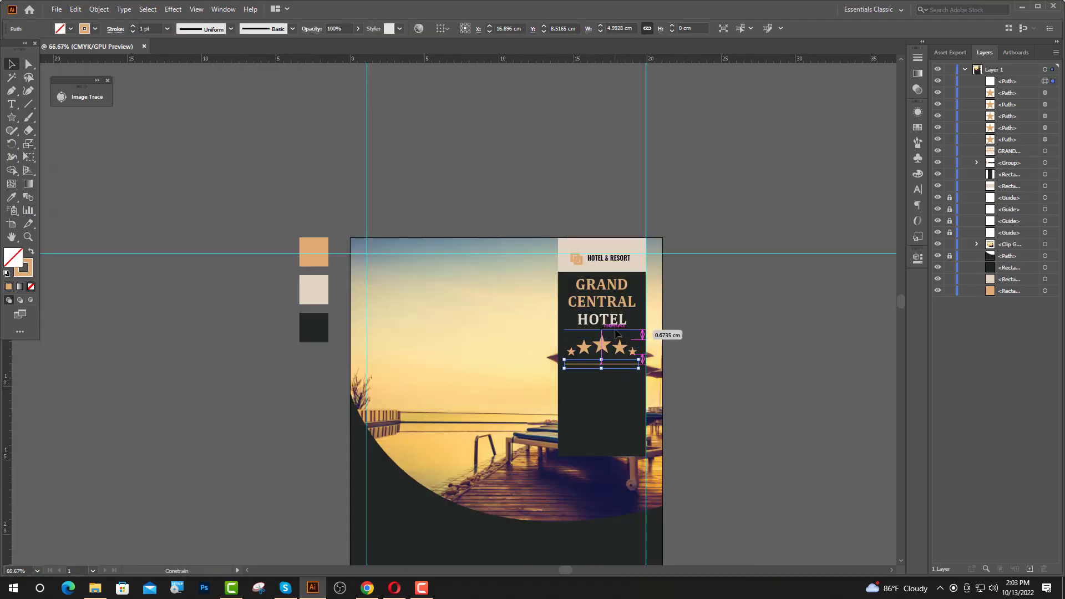
{"action": "scroll", "coordinate": [616, 337], "scroll_direction": "up", "scroll_amount": 3}
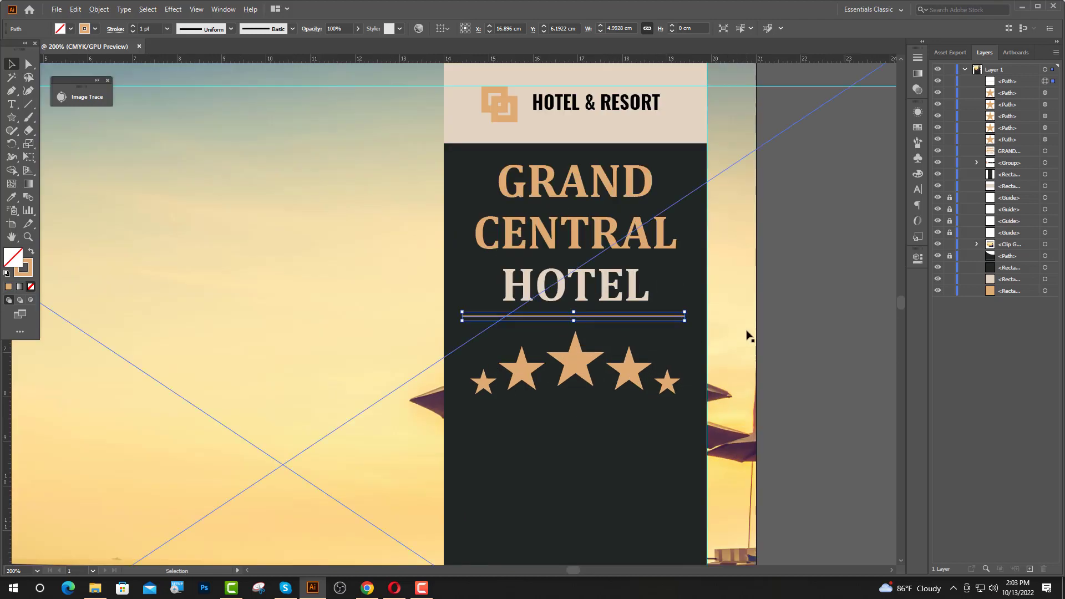
{"action": "key", "text": "Up"}
{"action": "key", "text": "Up"}
{"action": "key", "text": "Up"}
{"action": "key", "text": "Up"}
{"action": "key", "text": "Up"}
{"action": "key", "text": "Up"}
{"action": "key", "text": "Up"}
{"action": "key", "text": "Up"}
{"action": "key", "text": "Up"}
{"action": "key", "text": "Up"}
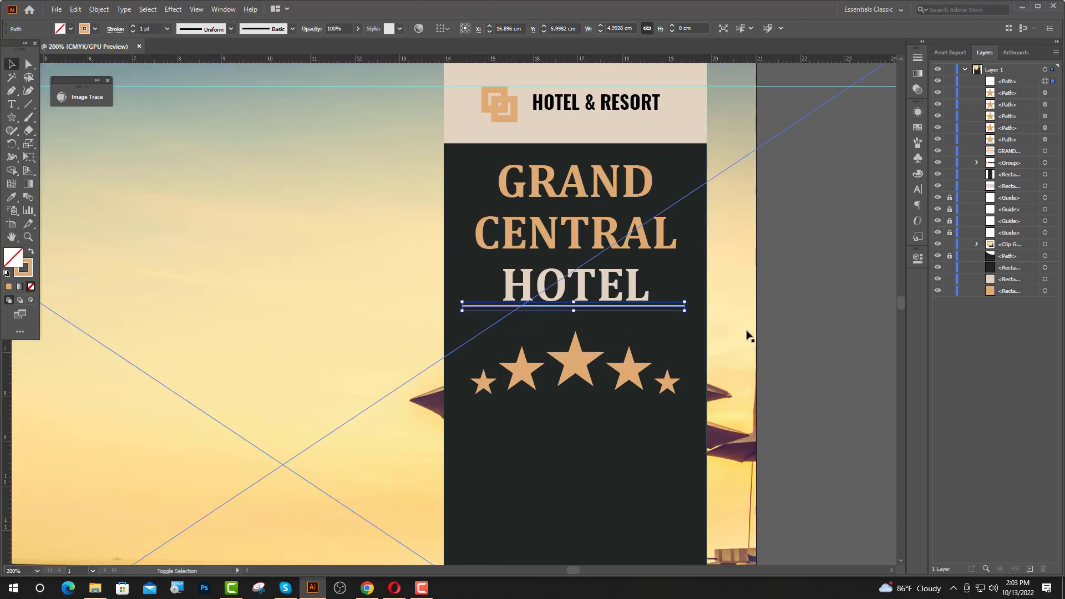
{"action": "key", "text": "Down"}
{"action": "key", "text": "Down"}
{"action": "key", "text": "Down"}
{"action": "key", "text": "Down"}
{"action": "key", "text": "Down"}
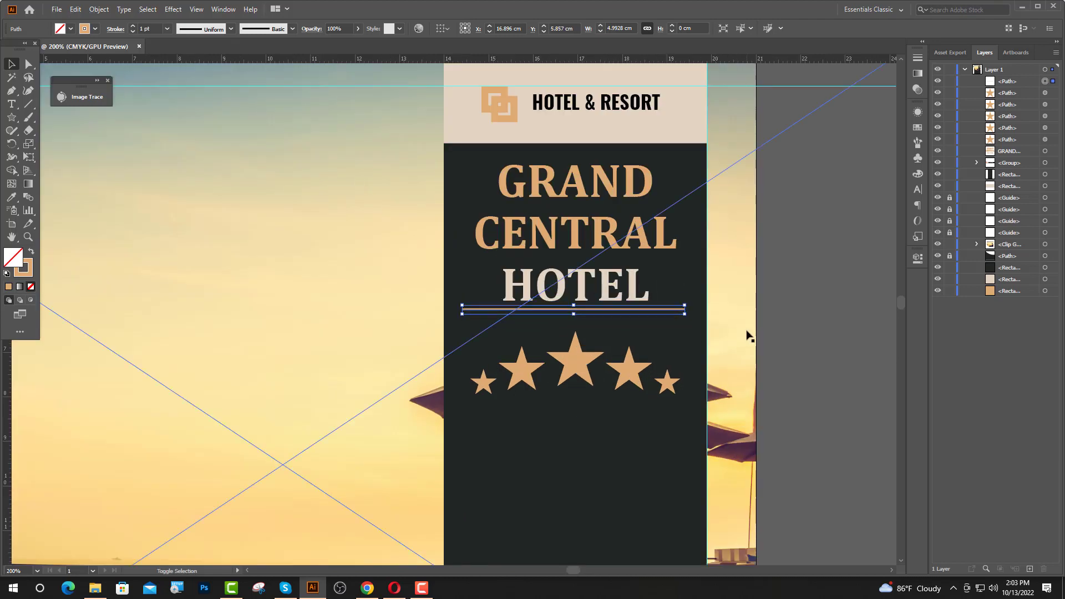
Group the five arched stars below the orange line
{"action": "scroll", "coordinate": [617, 372], "scroll_direction": "up", "scroll_amount": 1}
{"action": "left_click", "coordinate": [477, 367]}
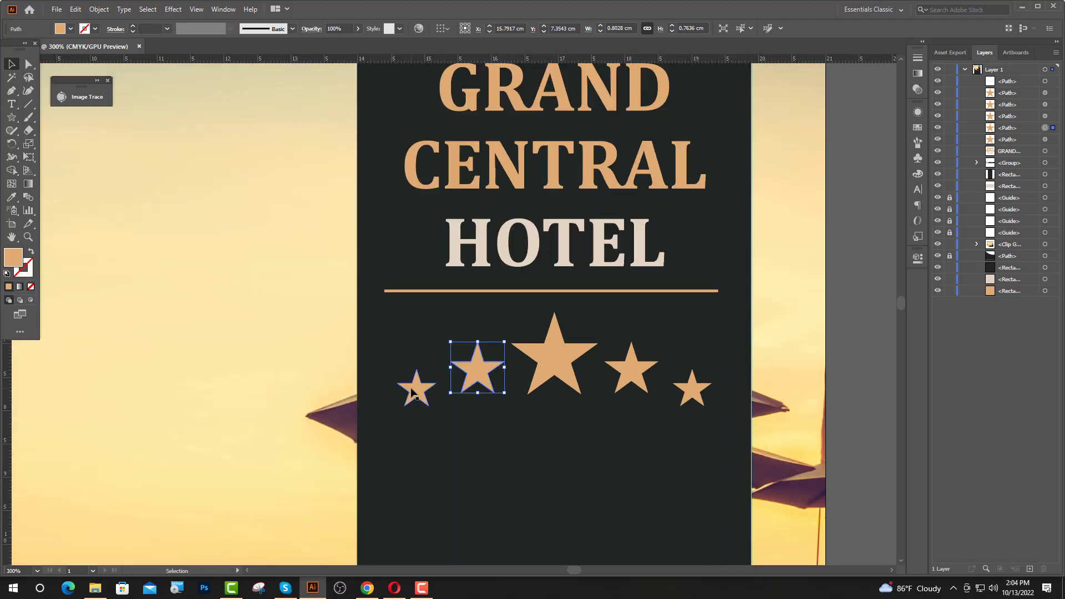
{"action": "left_click", "coordinate": [411, 391], "text": "shift"}
{"action": "left_click", "coordinate": [554, 366], "text": "shift"}
{"action": "left_click", "coordinate": [631, 371], "text": "shift"}
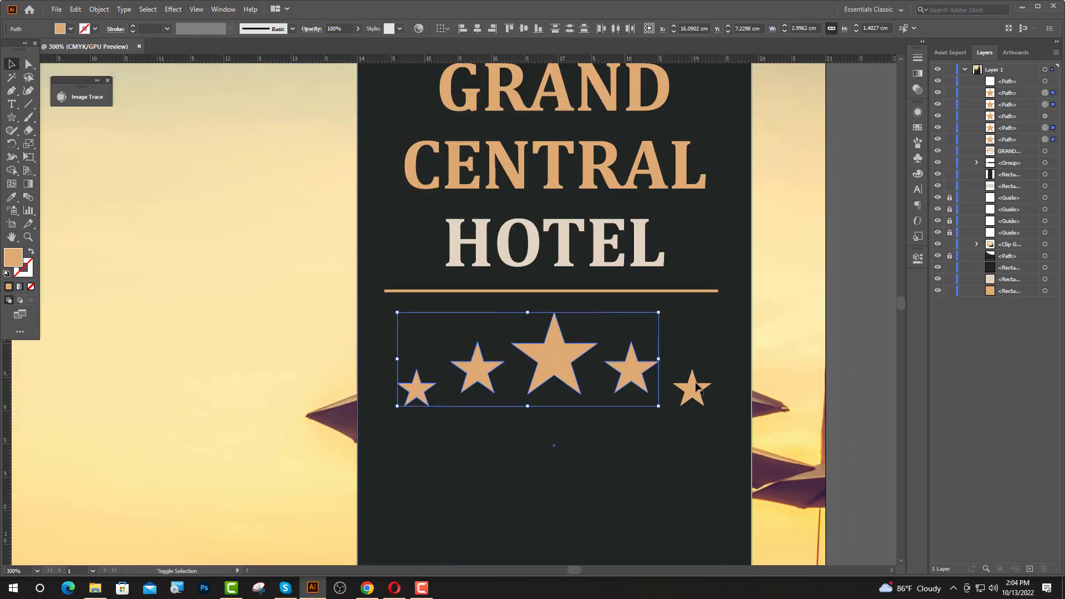
{"action": "left_click", "coordinate": [702, 392], "text": "shift"}
{"action": "key", "text": "a"}
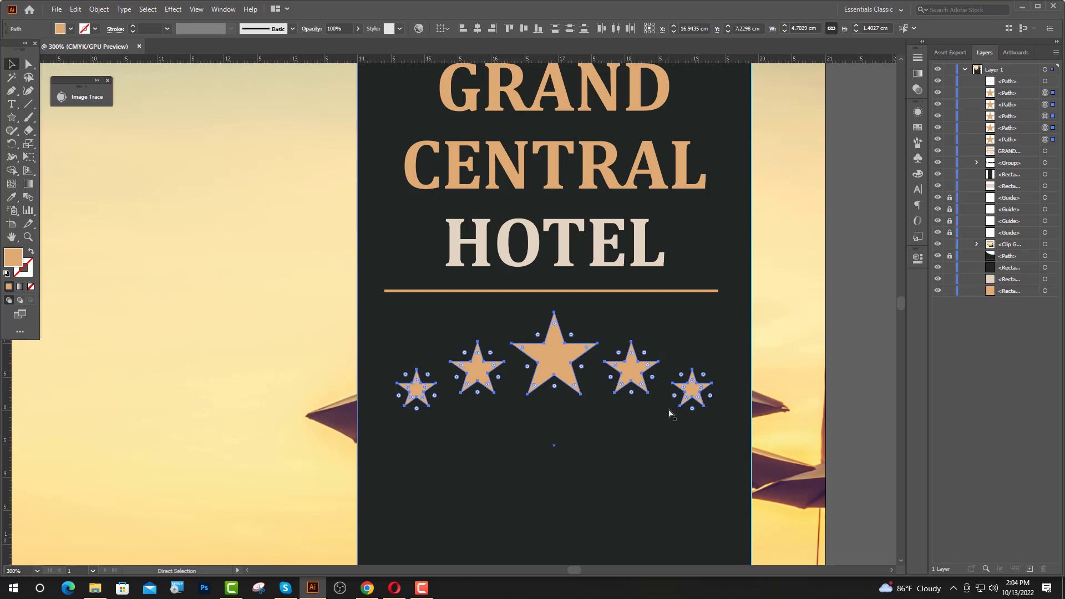
{"action": "key", "text": "ctrl+g"}
{"action": "left_click", "coordinate": [848, 358]}
Recolour the four smaller stars inside the group with the beige sampled from the swatch beside the artboard
{"action": "scroll", "coordinate": [554, 426], "scroll_direction": "down", "scroll_amount": 1}
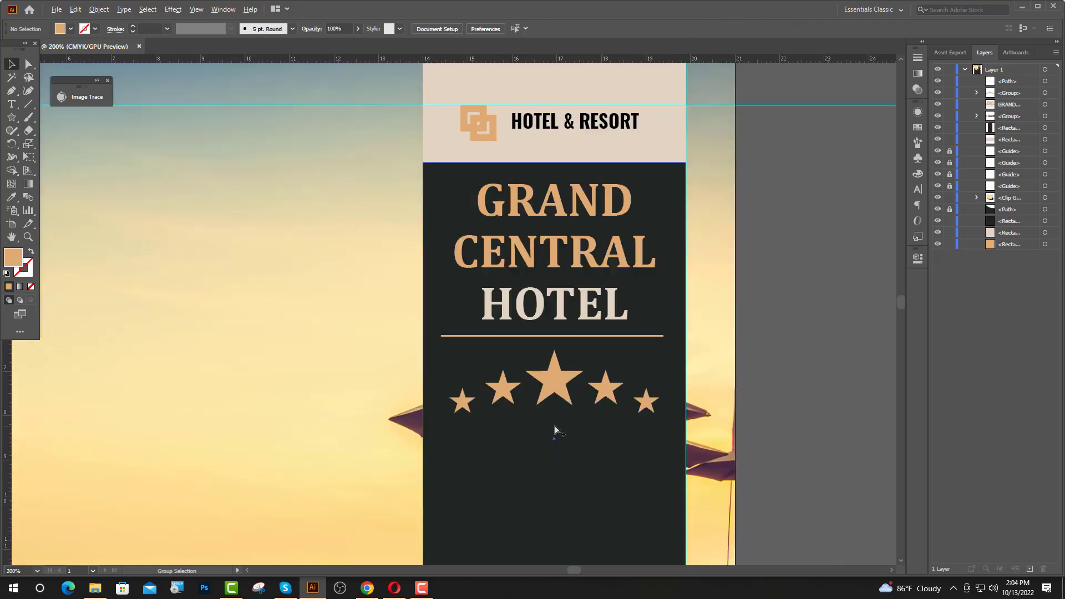
{"action": "scroll", "coordinate": [714, 374], "scroll_direction": "down", "scroll_amount": 1}
{"action": "left_click", "coordinate": [27, 64]}
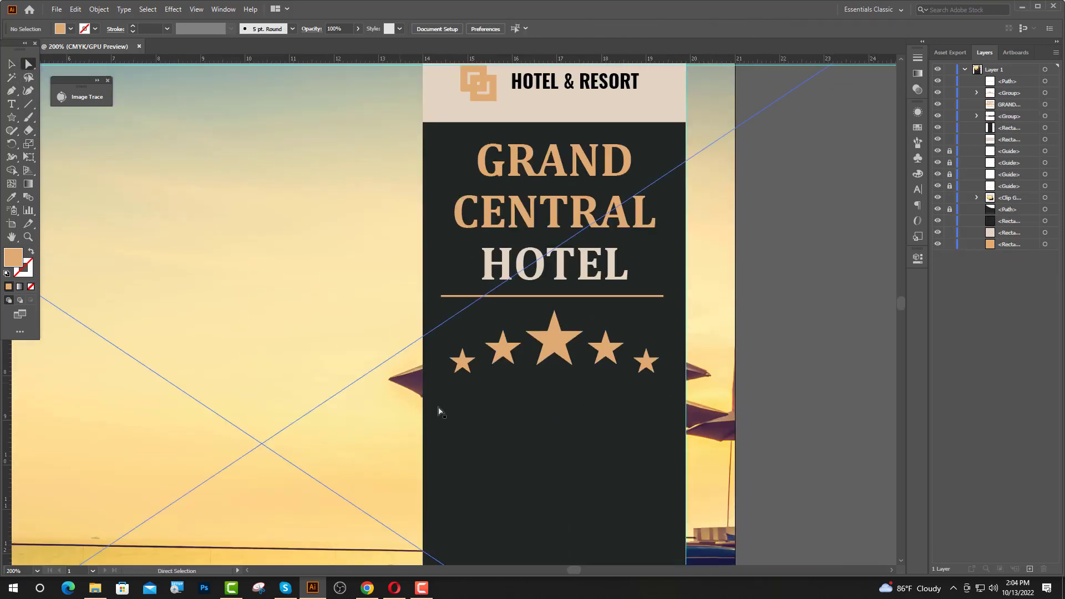
{"action": "left_click", "coordinate": [461, 364]}
{"action": "left_click", "coordinate": [503, 348], "text": "shift"}
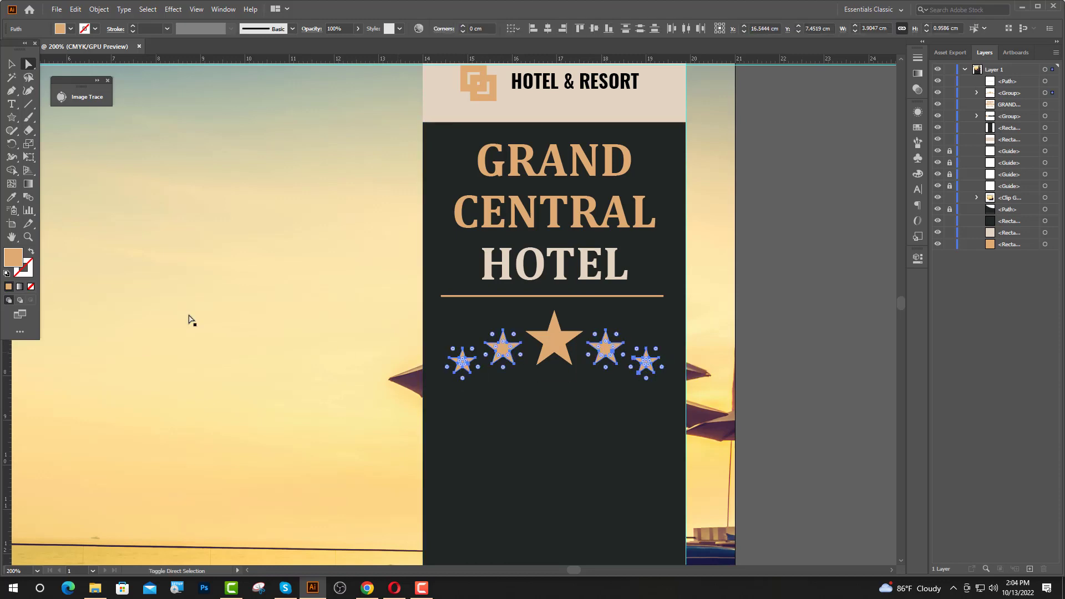
{"action": "left_click", "coordinate": [14, 197]}
{"action": "scroll", "coordinate": [571, 283], "scroll_direction": "down", "scroll_amount": 3}
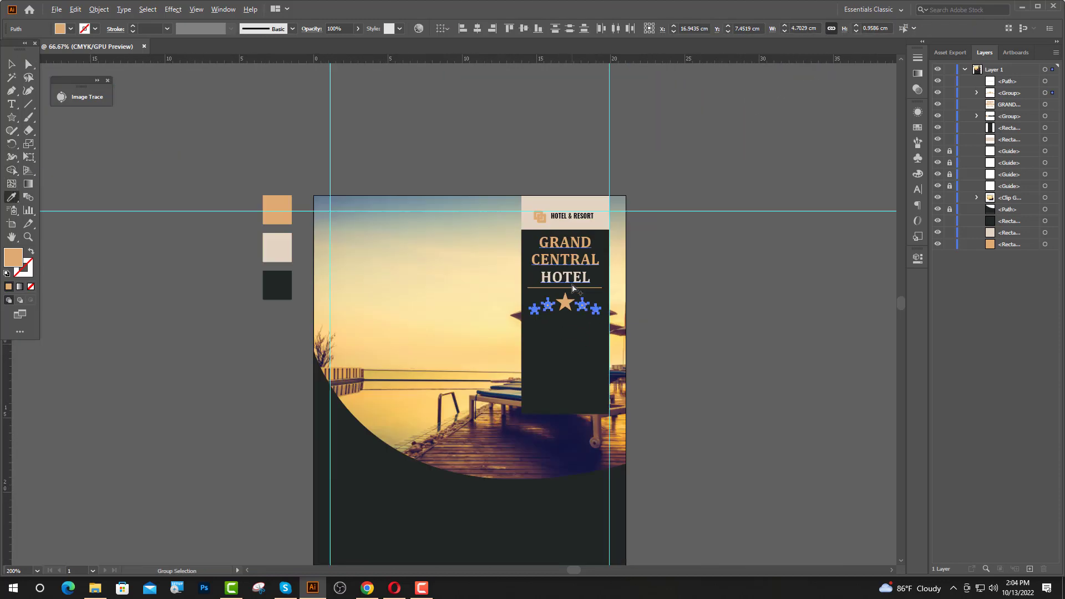
{"action": "left_click", "coordinate": [281, 252]}
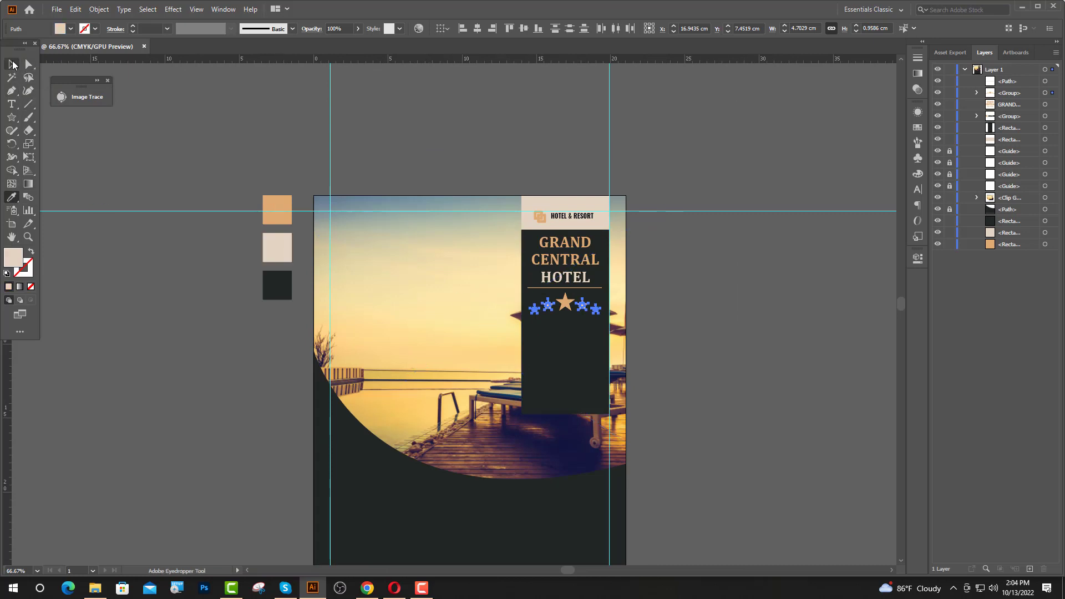
{"action": "left_click", "coordinate": [14, 65]}
{"action": "left_click", "coordinate": [676, 371]}
Draw a beige rectangle about 4.93 × 2.54 cm on the dark panel below the stars
{"action": "key", "text": "ctrl+plus"}
{"action": "key", "text": "ctrl+plus"}
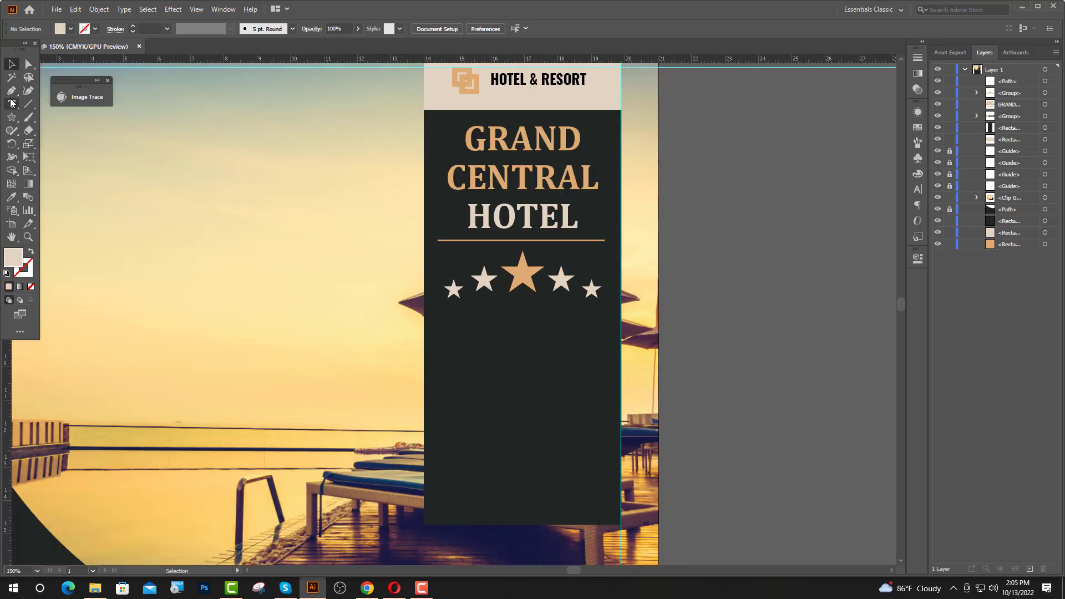
{"action": "left_click_drag", "start_coordinate": [11, 118], "coordinate": [72, 115]}
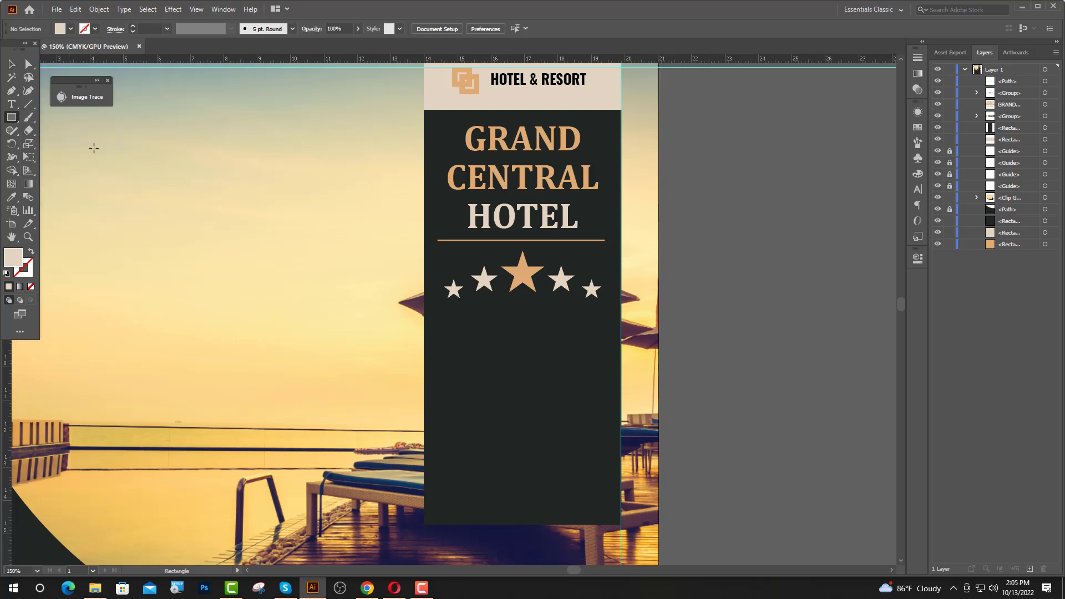
{"action": "left_click_drag", "start_coordinate": [440, 317], "coordinate": [604, 402]}
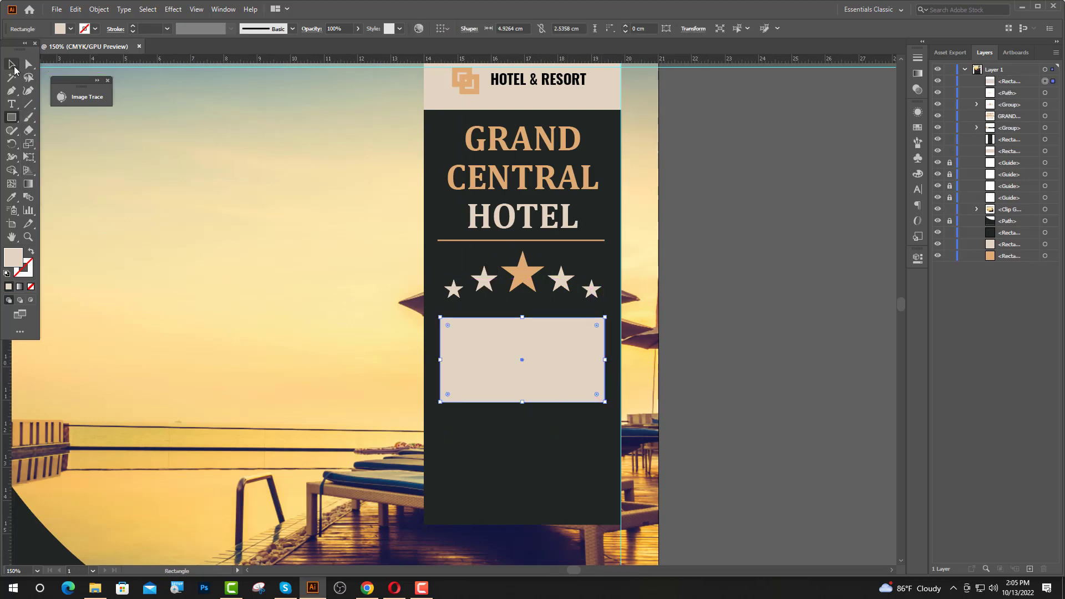
Resize the beige rectangle below the stars to about 4.96 × 2.29 cm and swap its fill and stroke, leaving a beige outline
{"action": "left_click", "coordinate": [13, 65]}
{"action": "left_click_drag", "start_coordinate": [440, 359], "coordinate": [438, 360]}
{"action": "left_click", "coordinate": [700, 382]}
{"action": "left_click", "coordinate": [537, 389]}
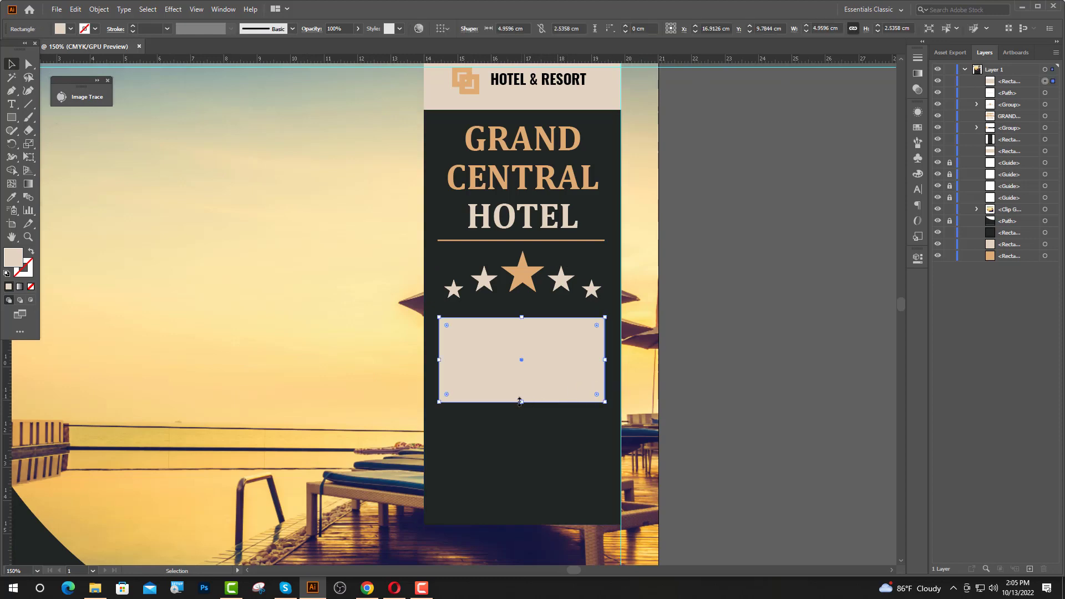
{"action": "left_click_drag", "start_coordinate": [522, 400], "coordinate": [522, 394]}
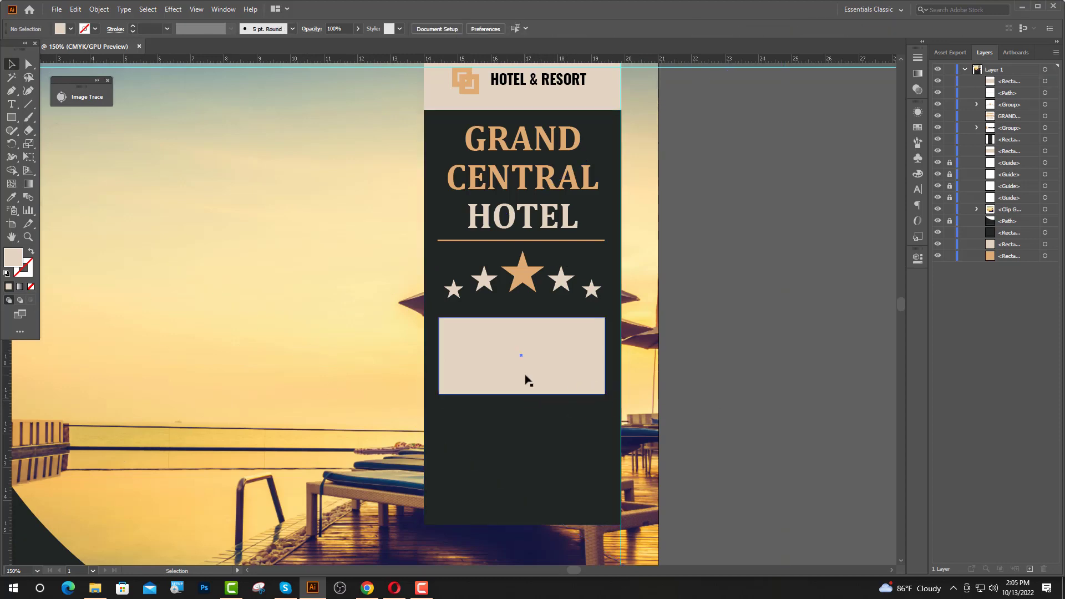
{"action": "left_click", "coordinate": [31, 251]}
{"action": "left_click", "coordinate": [718, 363]}
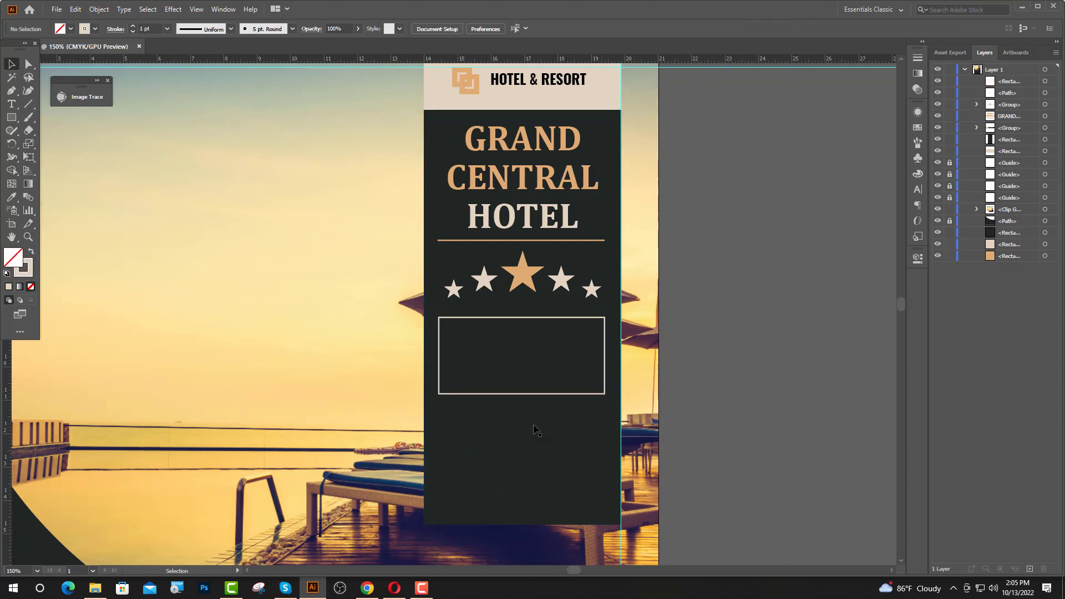
Add the text "START FROM" at the upper edge of the outlined box
{"action": "left_click", "coordinate": [12, 104]}
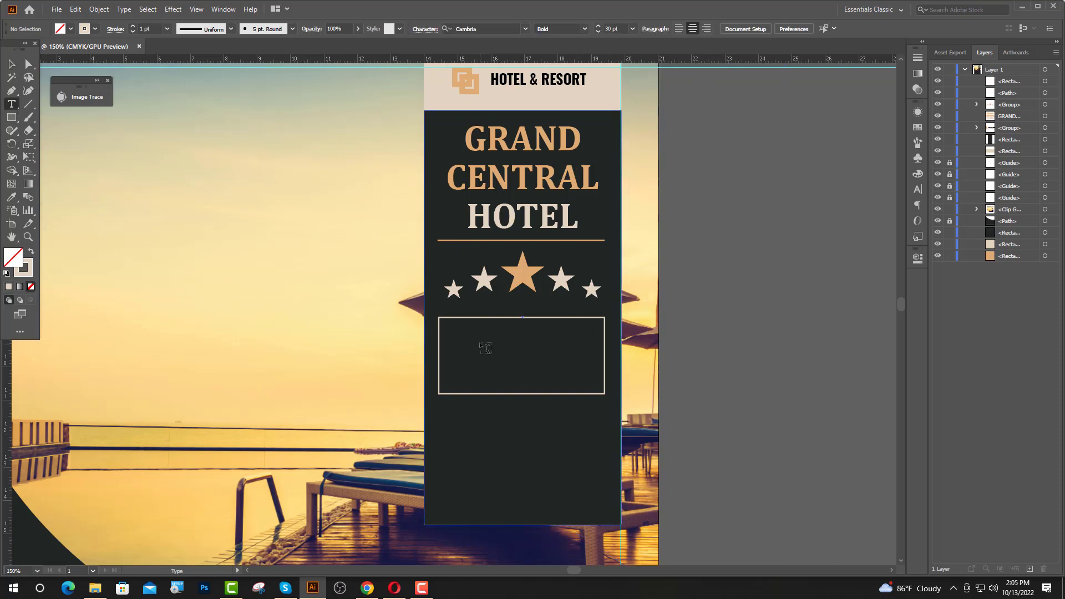
{"action": "left_click", "coordinate": [472, 329]}
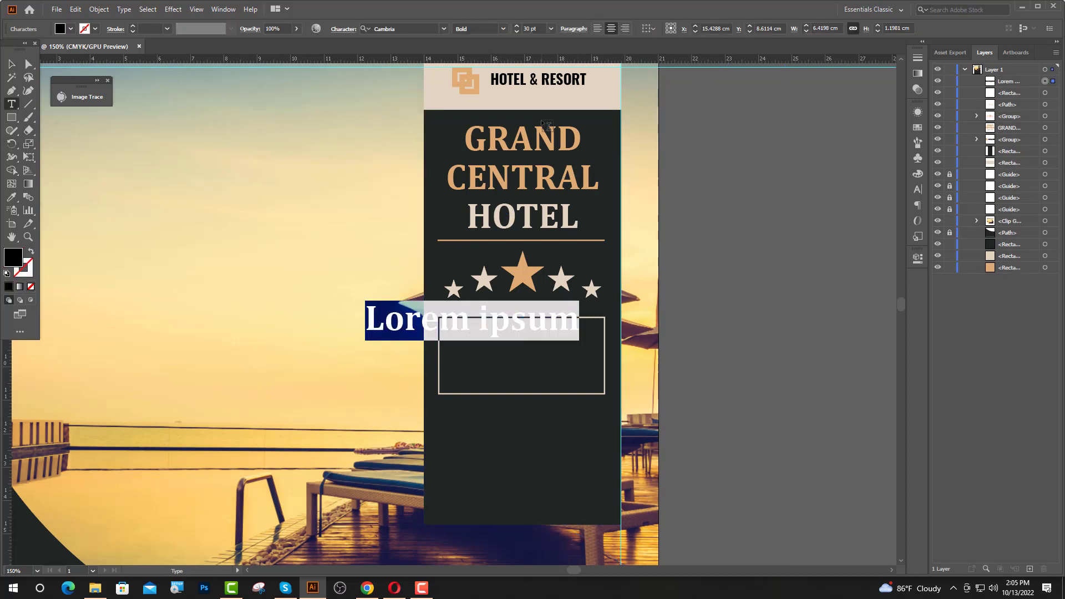
{"action": "type", "text": "STA"}
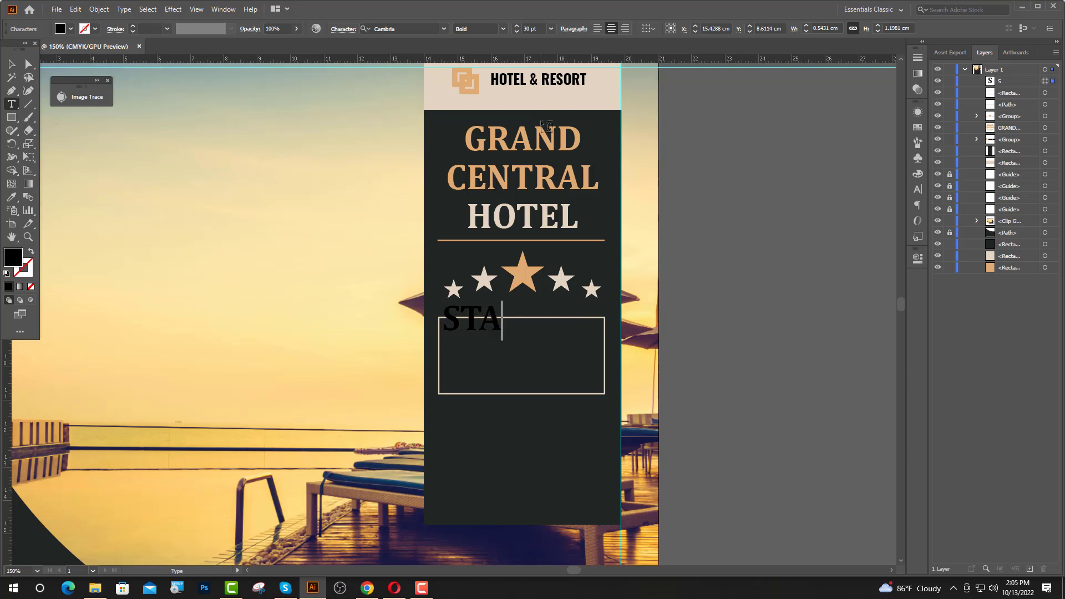
{"action": "type", "text": "RT FROM"}
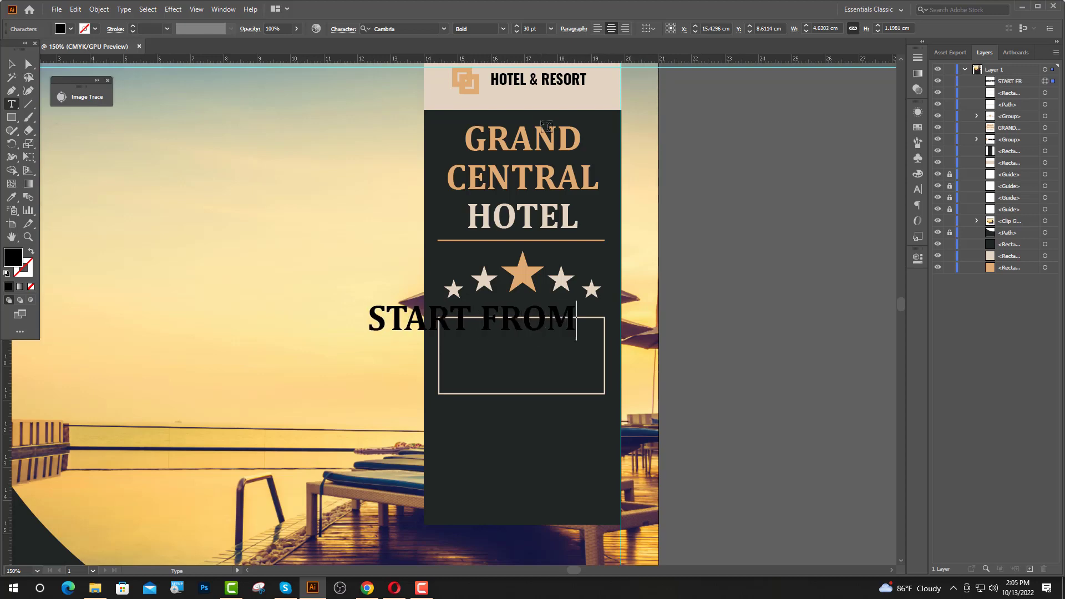
{"action": "key", "text": "Escape"}
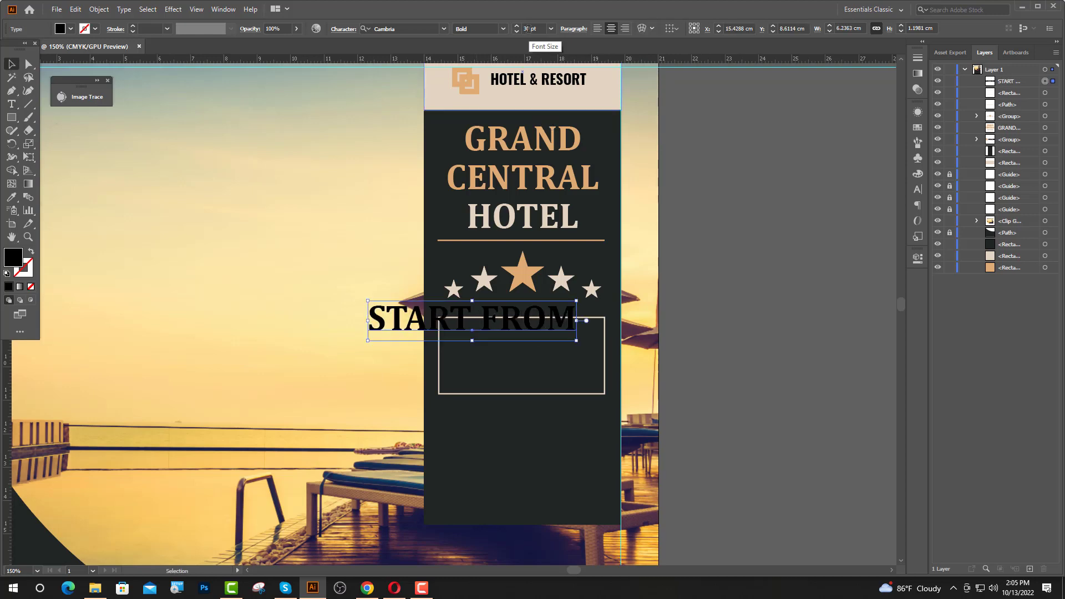
Set the START FROM text to 16 pt and move it inside the upper part of the outlined box
{"action": "left_click", "coordinate": [523, 29]}
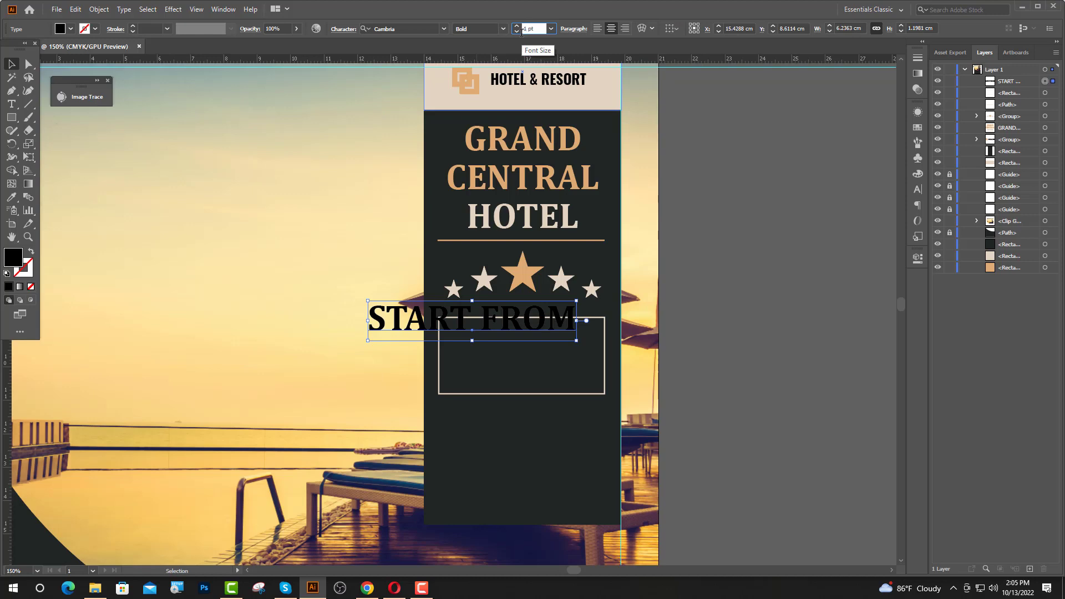
{"action": "type", "text": "16"}
{"action": "key", "text": "Return"}
{"action": "left_click_drag", "start_coordinate": [510, 331], "coordinate": [555, 341]}
{"action": "key", "text": "ctrl+shift+a"}
Add the text "$99" at 24 pt inside the outlined box
{"action": "left_click", "coordinate": [11, 105]}
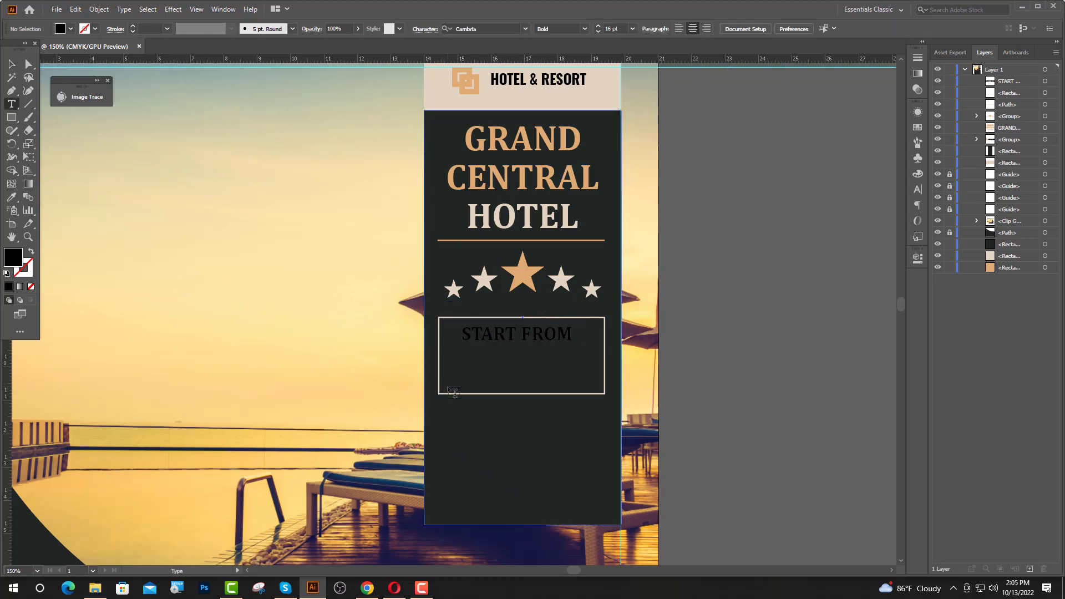
{"action": "left_click", "coordinate": [460, 361]}
{"action": "left_click", "coordinate": [523, 29]}
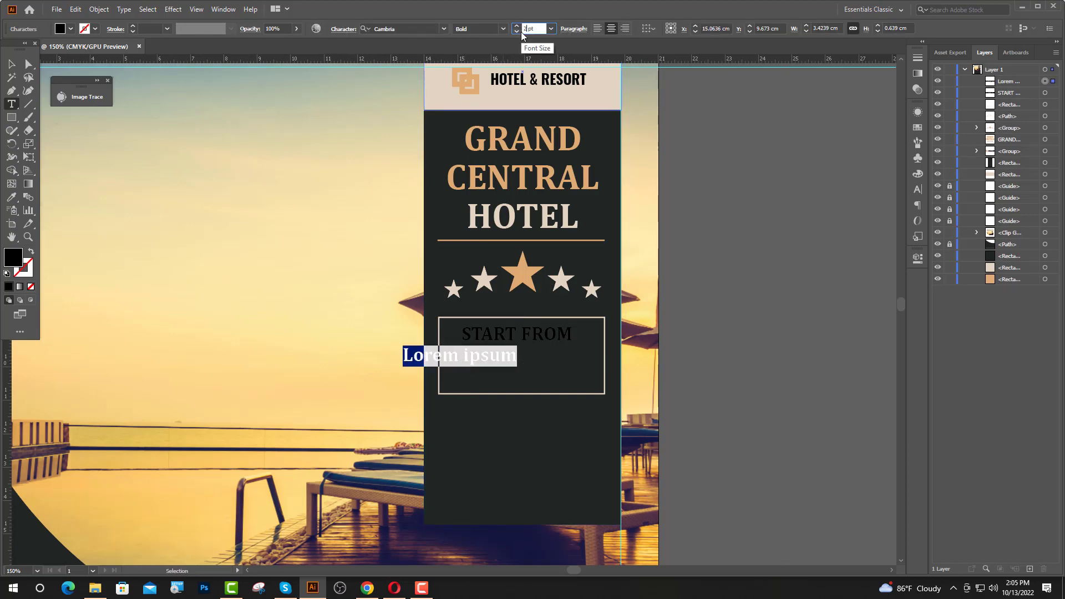
{"action": "key", "text": "Return"}
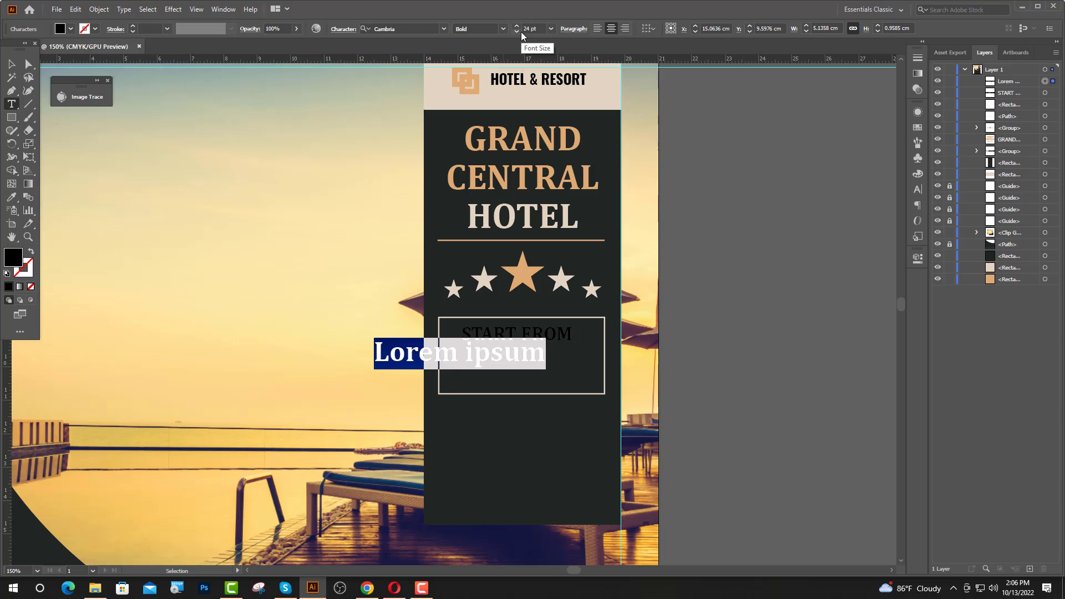
{"action": "type", "text": "$99"}
{"action": "key", "text": "Escape"}
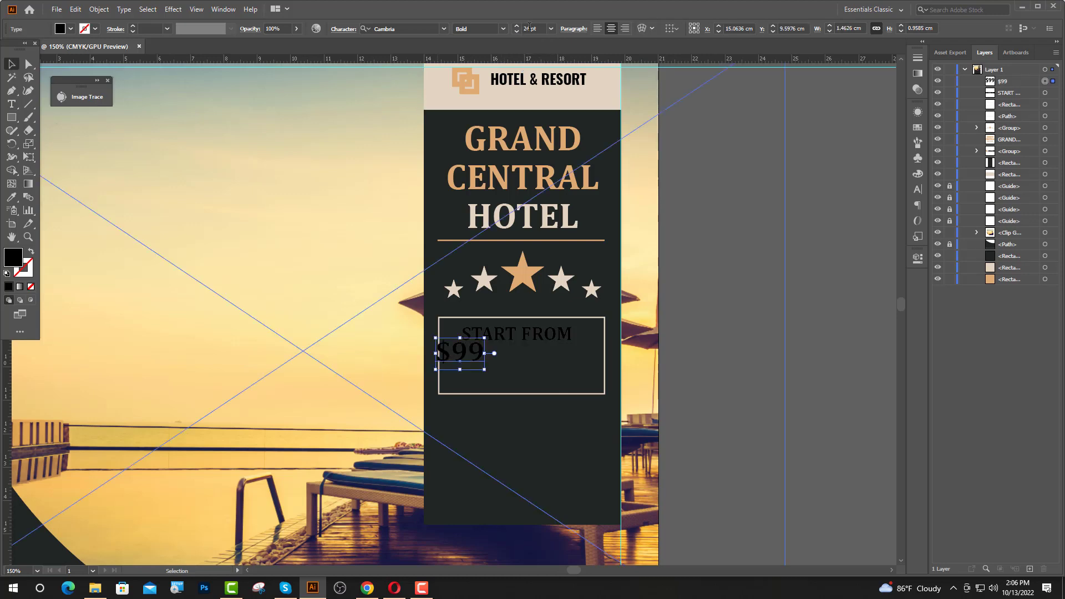
Enlarge the $99 text to 30 pt and place it beneath START FROM
{"action": "left_click", "coordinate": [529, 26]}
{"action": "type", "text": "30"}
{"action": "key", "text": "Return"}
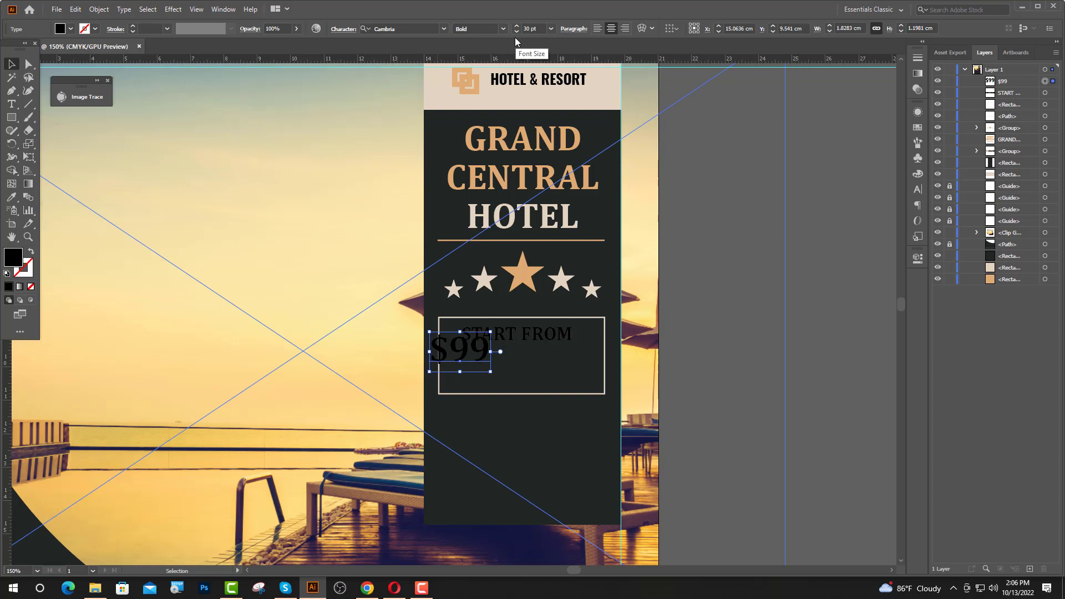
{"action": "left_click", "coordinate": [12, 64]}
{"action": "left_click_drag", "start_coordinate": [477, 349], "coordinate": [529, 363]}
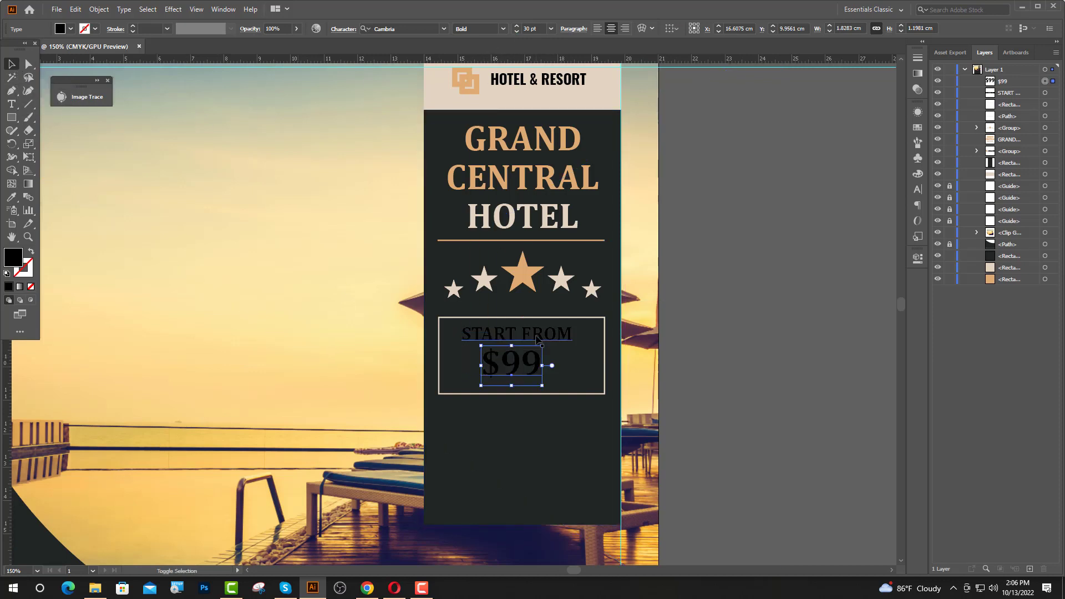
Group START FROM with $99 and centre the group horizontally on the outlined box as the key object
{"action": "left_click", "coordinate": [537, 338], "text": "shift"}
{"action": "key", "text": "ctrl+g"}
{"action": "left_click", "coordinate": [604, 358], "text": "shift"}
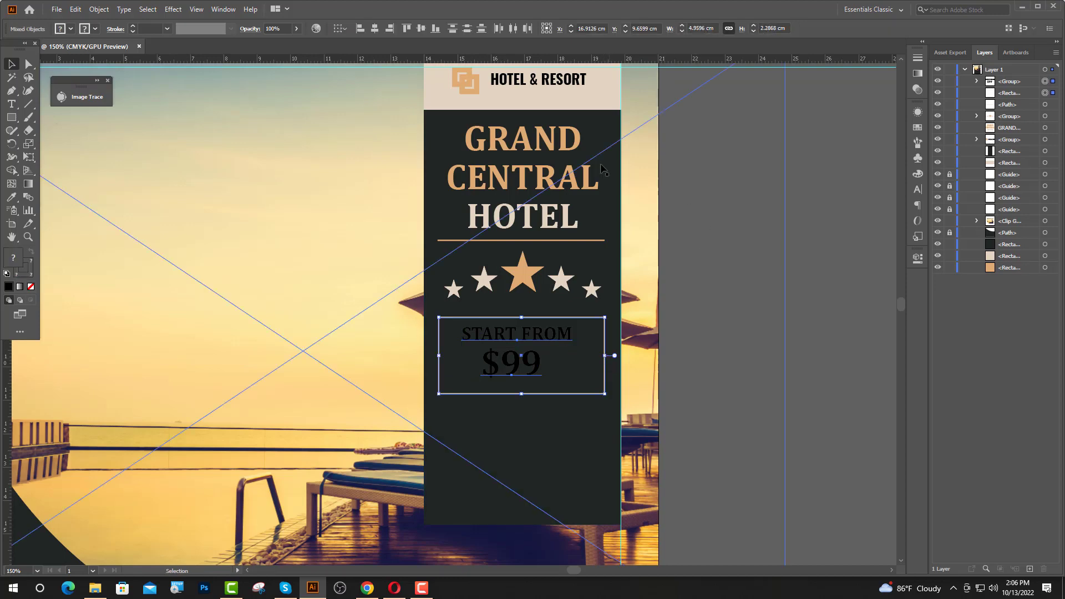
{"action": "left_click", "coordinate": [604, 333]}
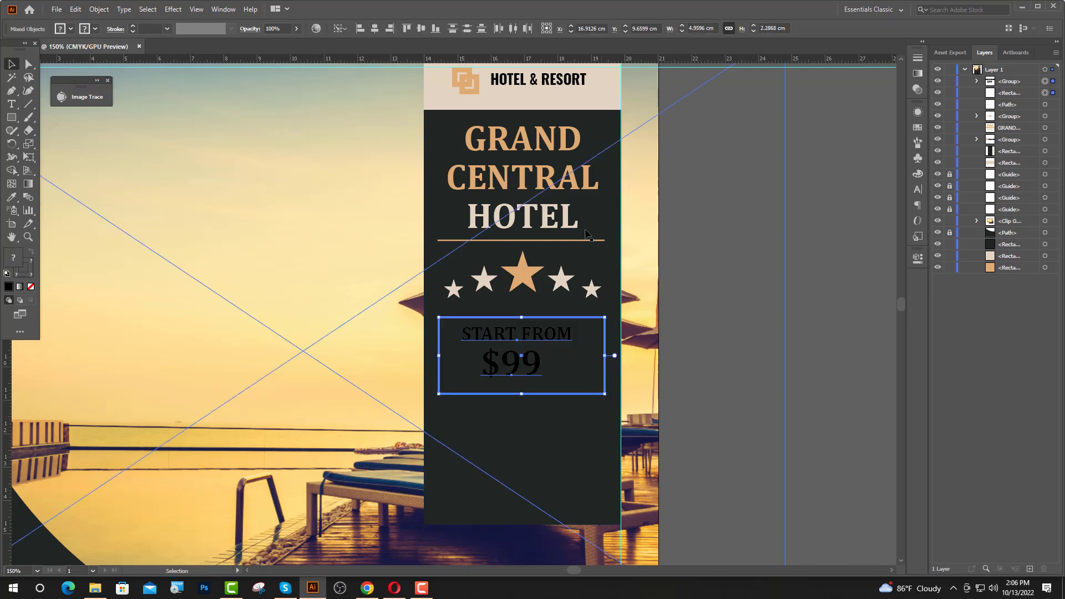
{"action": "left_click", "coordinate": [377, 30]}
{"action": "key", "text": "ctrl+shift+a"}
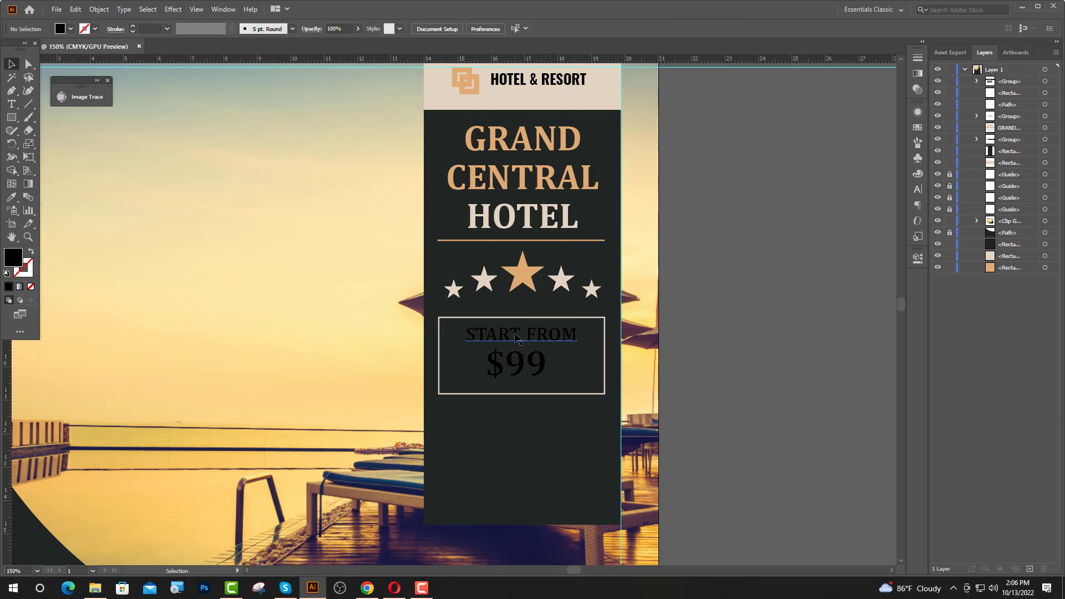
Recolour the START FROM and $99 group with the beige sampled from the swatch beside the artboard
{"action": "left_click", "coordinate": [516, 336]}
{"action": "scroll", "coordinate": [662, 382], "scroll_direction": "down", "scroll_amount": 3}
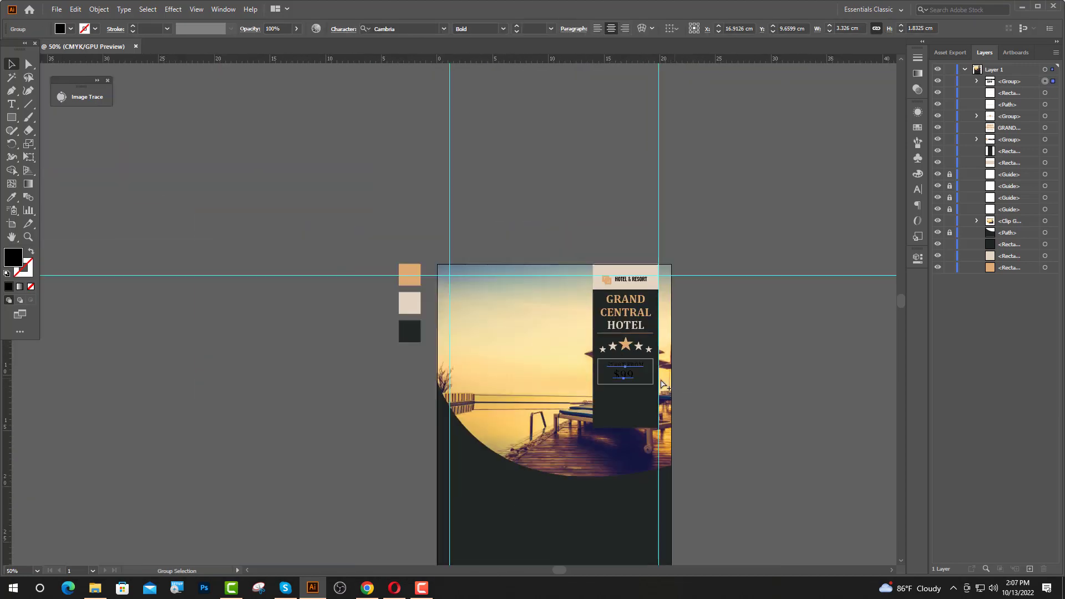
{"action": "left_click", "coordinate": [11, 197]}
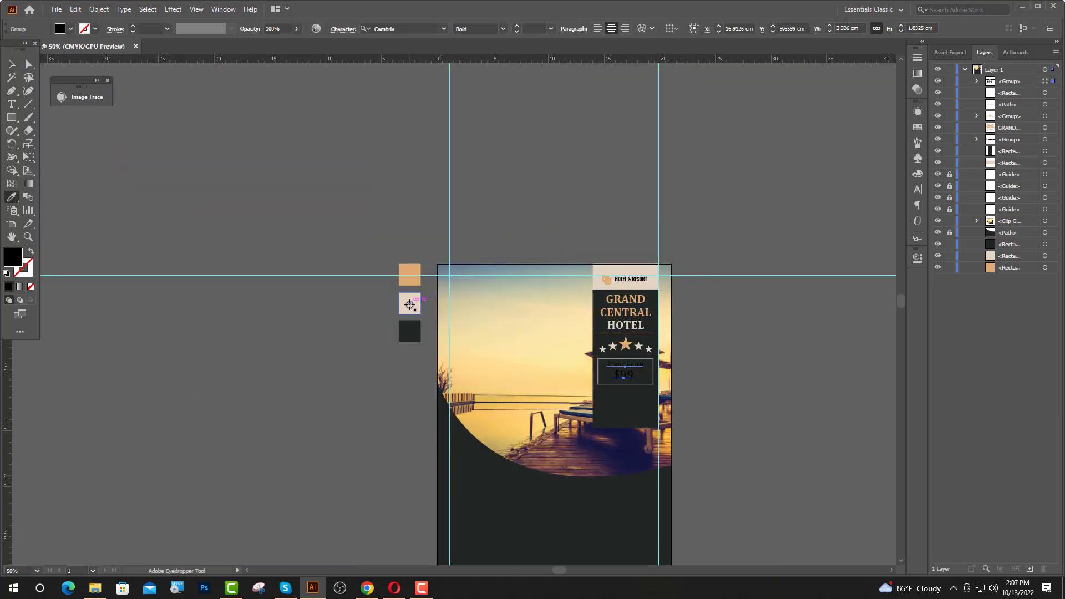
{"action": "left_click", "coordinate": [410, 305]}
{"action": "key", "text": "v"}
{"action": "key", "text": "ctrl+shift+a"}
{"action": "scroll", "coordinate": [587, 357], "scroll_direction": "down", "scroll_amount": 3}
{"action": "scroll", "coordinate": [644, 322], "scroll_direction": "up", "scroll_amount": 3}
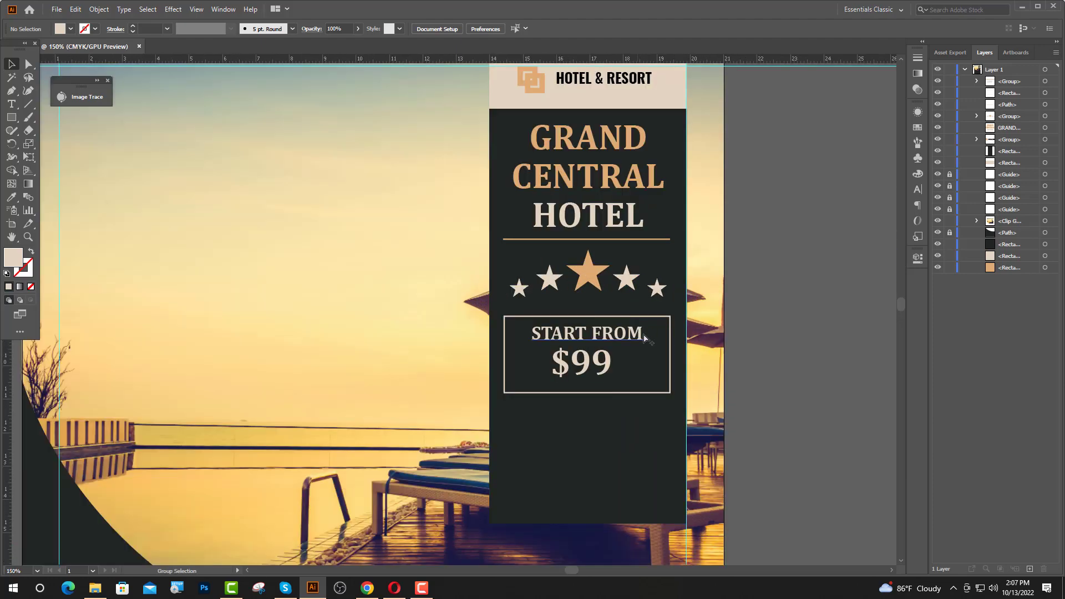
Place a new placeholder text below the price box and set its size to 10 pt
{"action": "scroll", "coordinate": [613, 433], "scroll_direction": "down", "scroll_amount": 2}
{"action": "scroll", "coordinate": [613, 432], "scroll_direction": "right", "scroll_amount": 2}
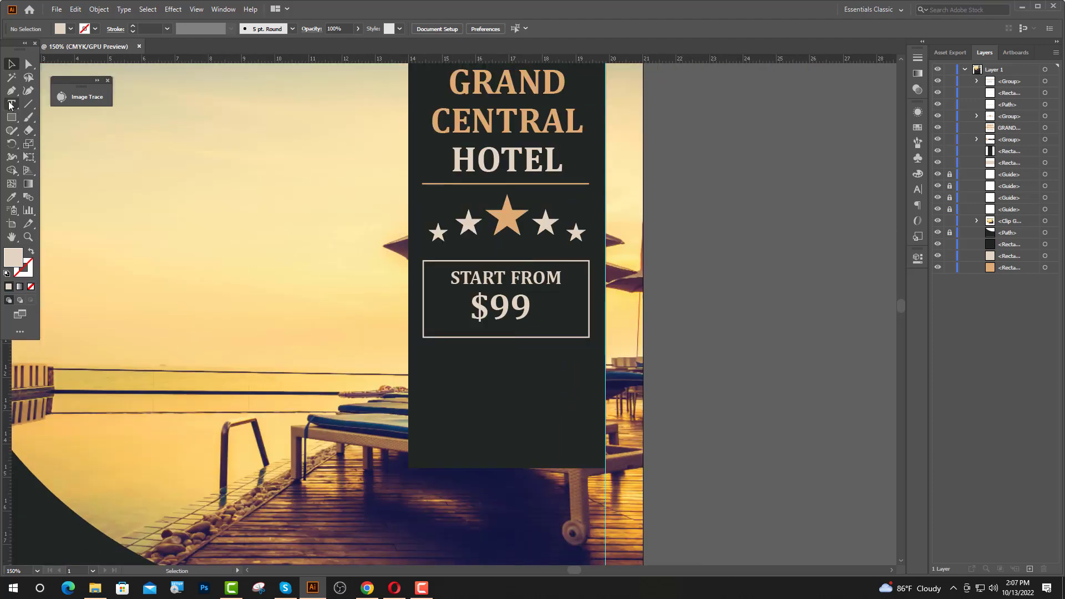
{"action": "left_click", "coordinate": [11, 104]}
{"action": "left_click", "coordinate": [414, 358]}
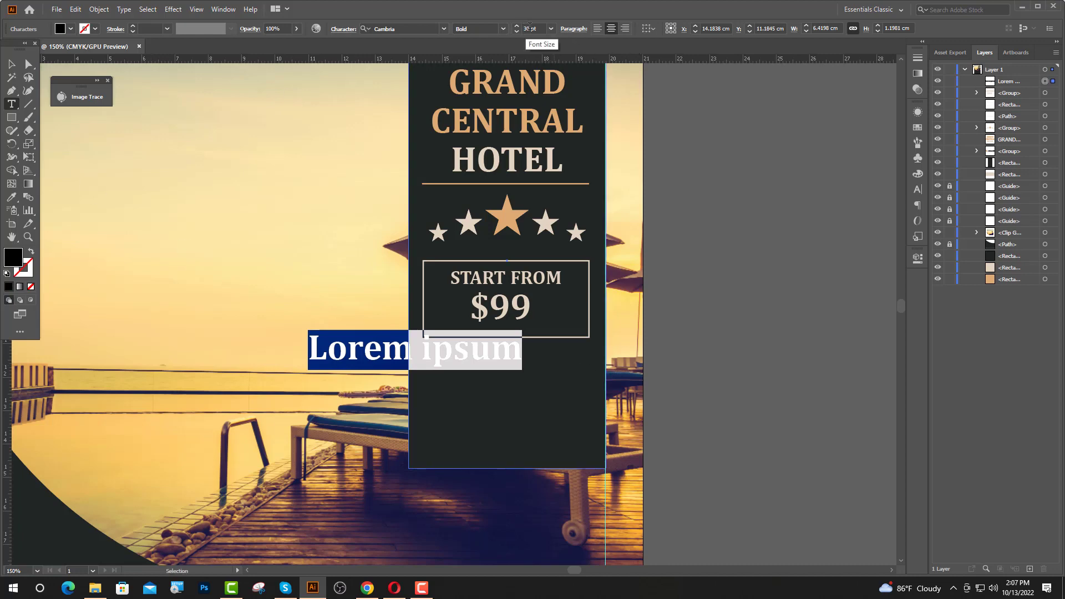
{"action": "left_click_drag", "start_coordinate": [530, 27], "coordinate": [520, 45]}
{"action": "type", "text": "10"}
{"action": "key", "text": "Return"}
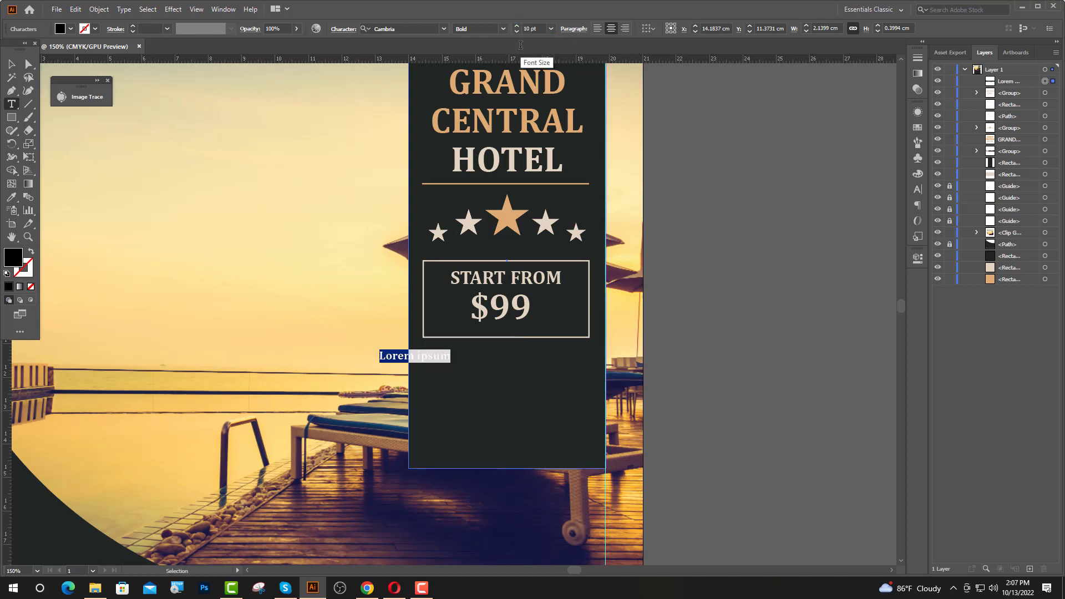
Set the placeholder text's font to Lato Regular and colour it with the beige sampled from a small star
{"action": "left_click", "coordinate": [408, 29]}
{"action": "type", "text": "LA"}
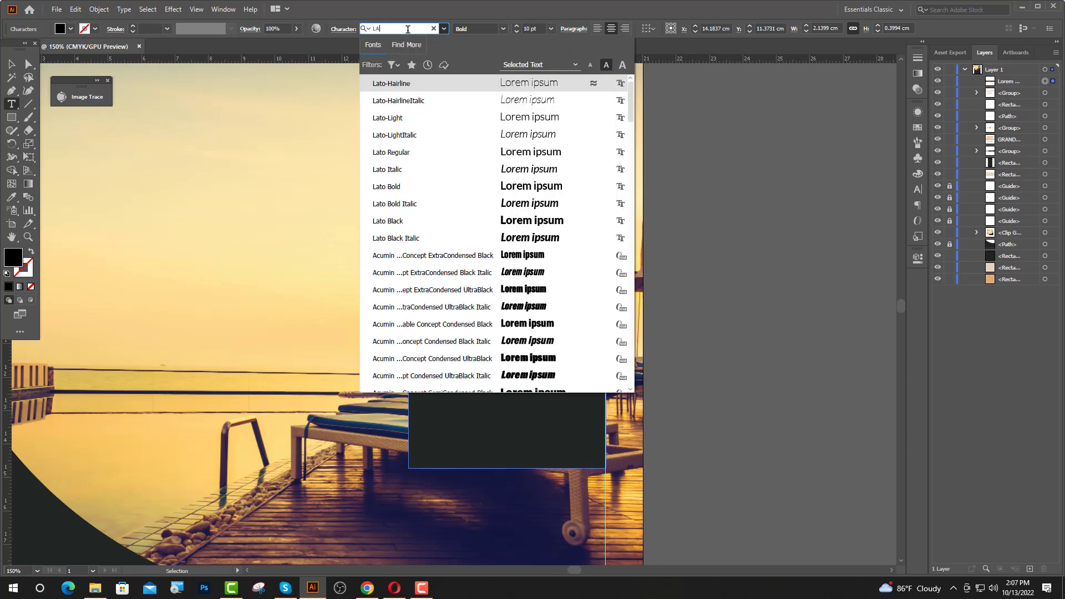
{"action": "left_click", "coordinate": [438, 152]}
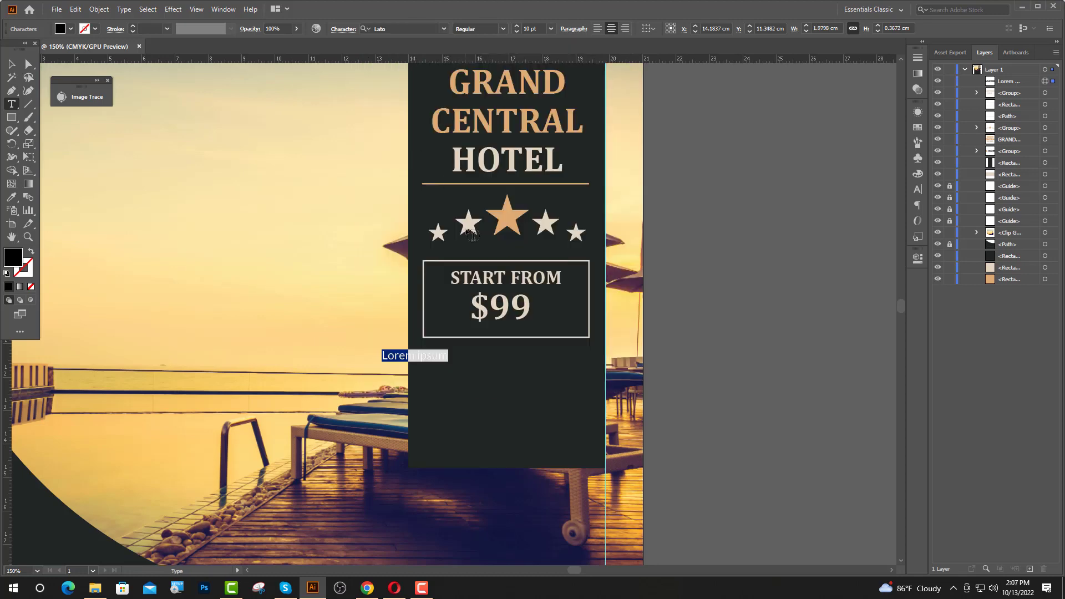
{"action": "left_click", "coordinate": [12, 198]}
{"action": "left_click", "coordinate": [468, 225]}
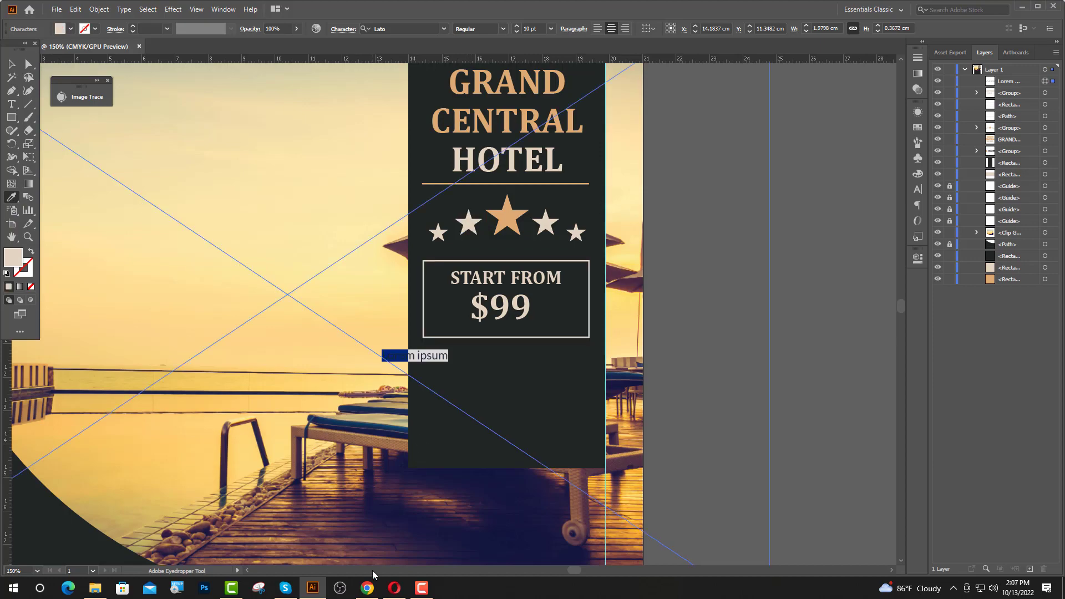
Switch to Chrome, copy the first sentence under "Why do we use it?" on lipsum.com, and return to Illustrator to paste it over the placeholder text
{"action": "left_click", "coordinate": [367, 588]}
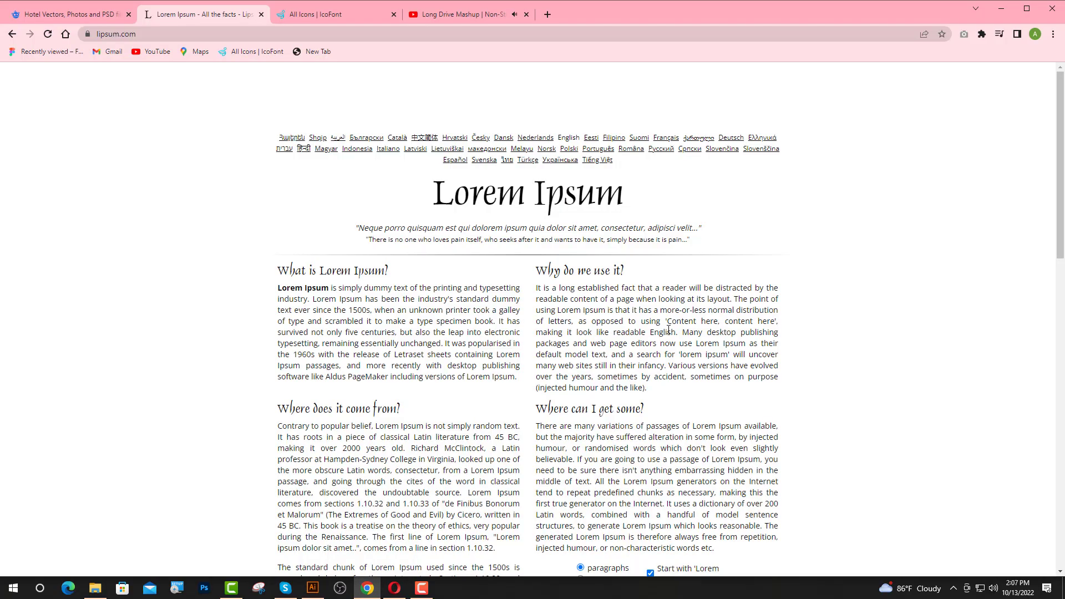
{"action": "left_click_drag", "start_coordinate": [731, 300], "coordinate": [541, 285]}
{"action": "key", "text": "ctrl+c"}
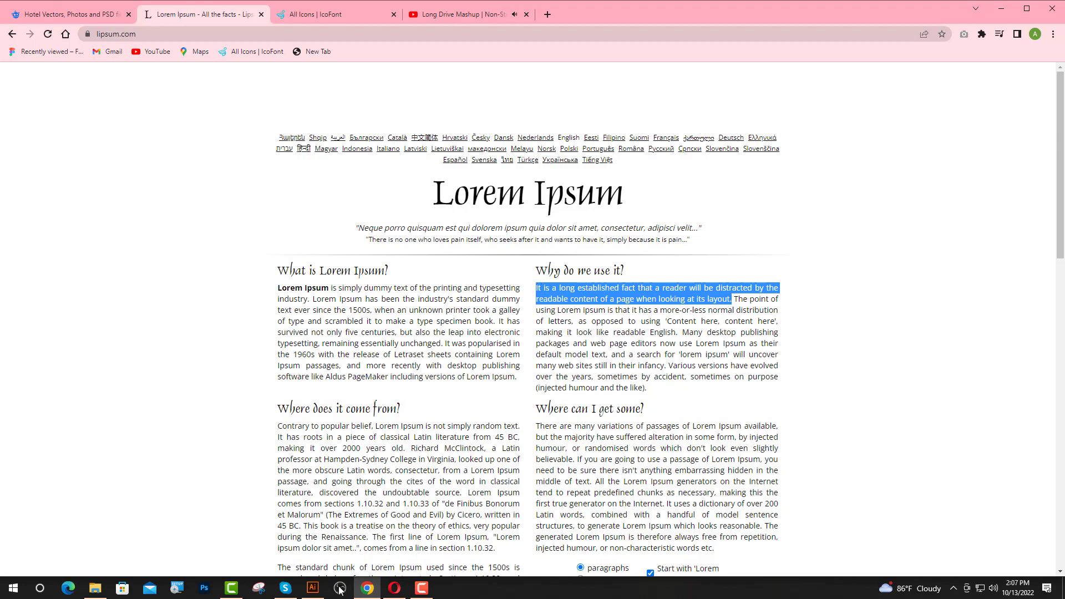
{"action": "left_click", "coordinate": [313, 588]}
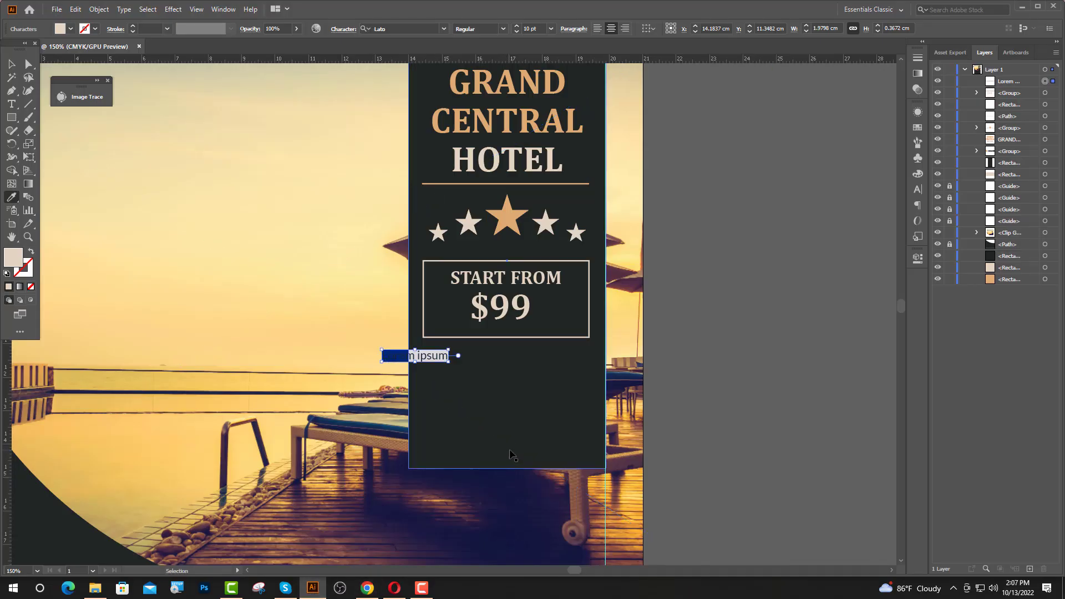
{"action": "key", "text": "ctrl+v"}
{"action": "key", "text": "t"}
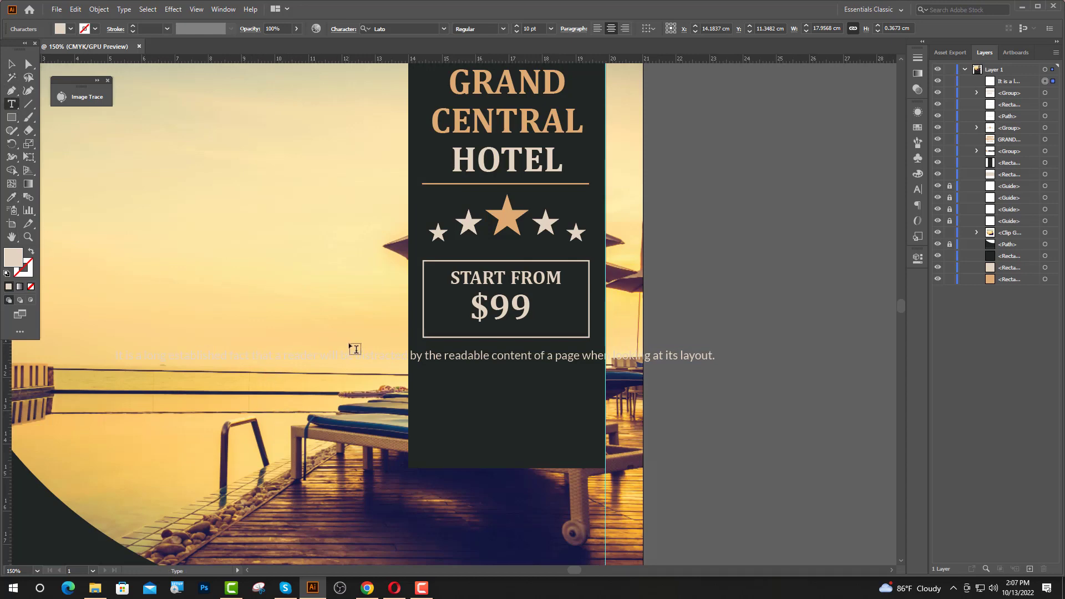
Break the pasted sentence into four lines after "fact", "distracted" and "page", with blank space between the lines
{"action": "key", "text": "Return"}
{"action": "key", "text": "Return"}
{"action": "key", "text": "Return"}
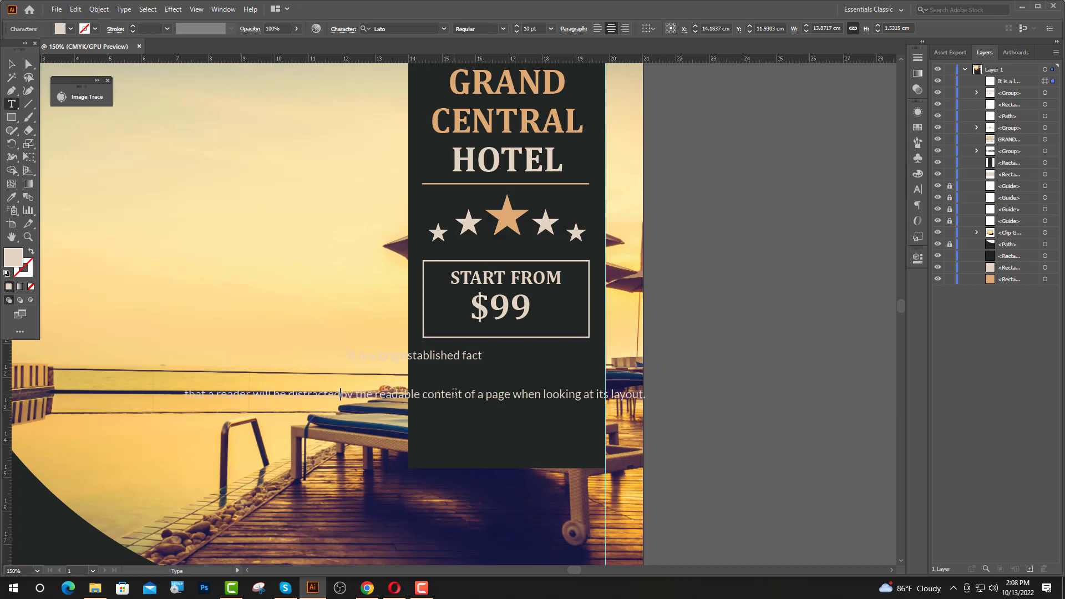
{"action": "key", "text": "Return"}
{"action": "key", "text": "Return"}
{"action": "key", "text": "Return"}
{"action": "left_click", "coordinate": [507, 419]}
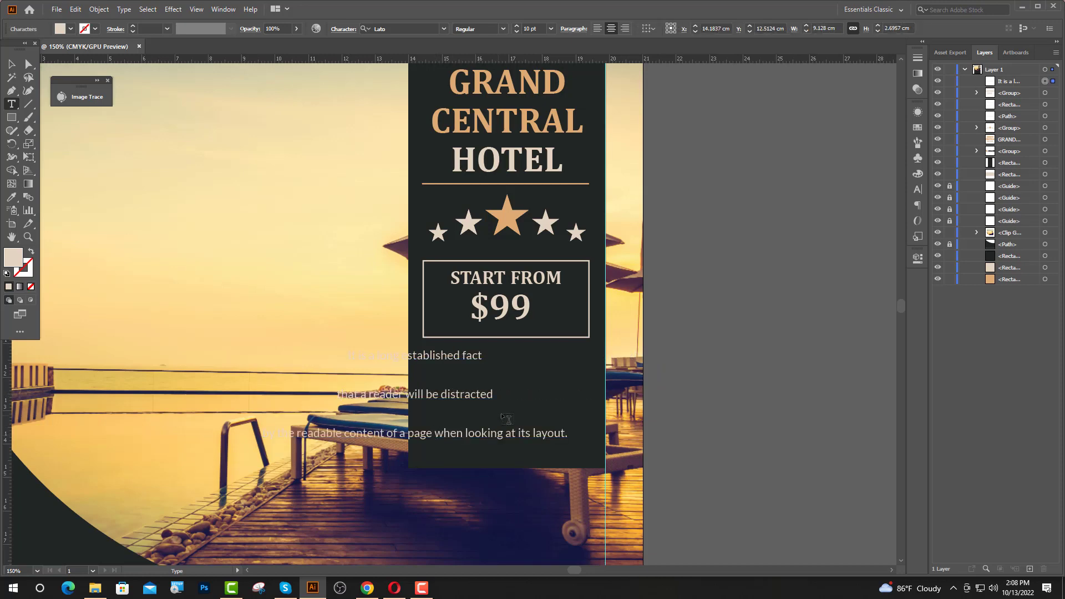
{"action": "key", "text": "Return"}
{"action": "key", "text": "Return"}
{"action": "key", "text": "Return"}
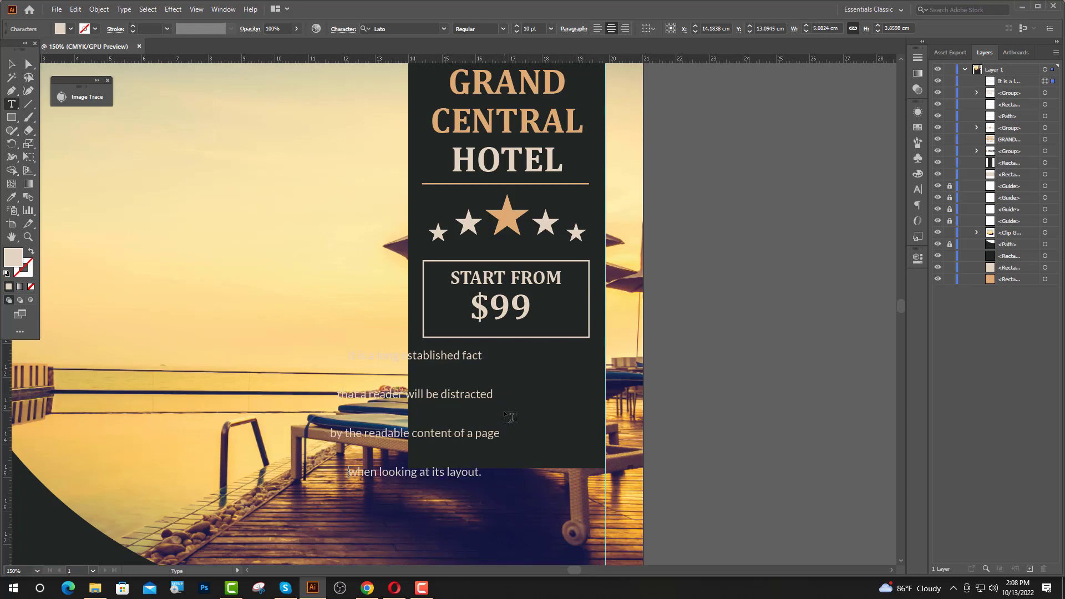
Move the four-line paragraph onto the dark panel below the price box and tighten its line spacing
{"action": "left_click", "coordinate": [11, 69]}
{"action": "left_click_drag", "start_coordinate": [430, 398], "coordinate": [507, 388]}
{"action": "left_click", "coordinate": [919, 192]}
{"action": "left_click", "coordinate": [917, 203]}
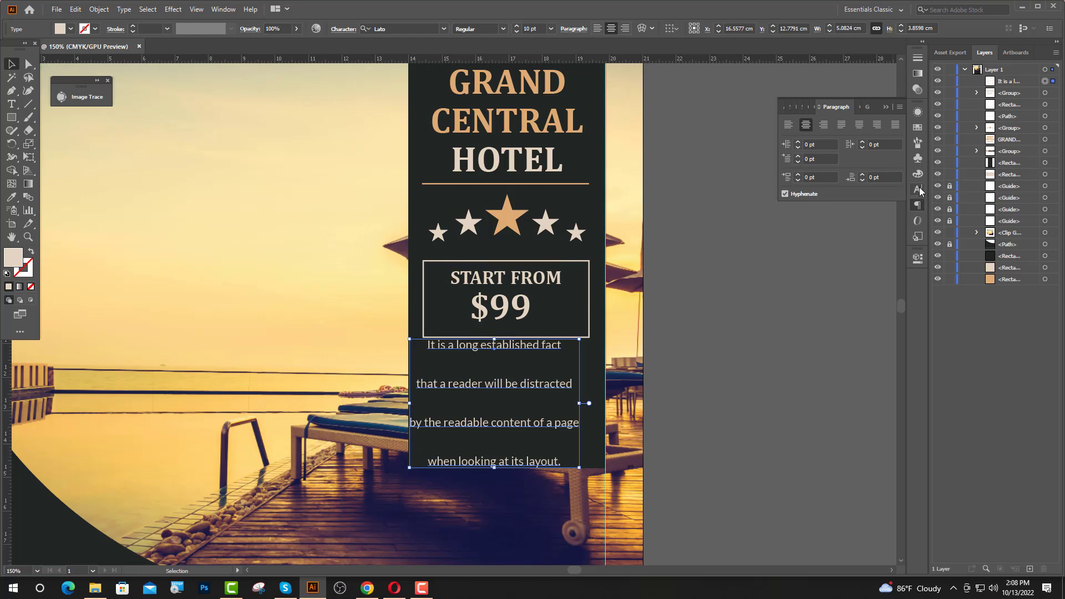
{"action": "left_click", "coordinate": [917, 189]}
{"action": "left_click", "coordinate": [897, 156]}
{"action": "left_click", "coordinate": [902, 241]}
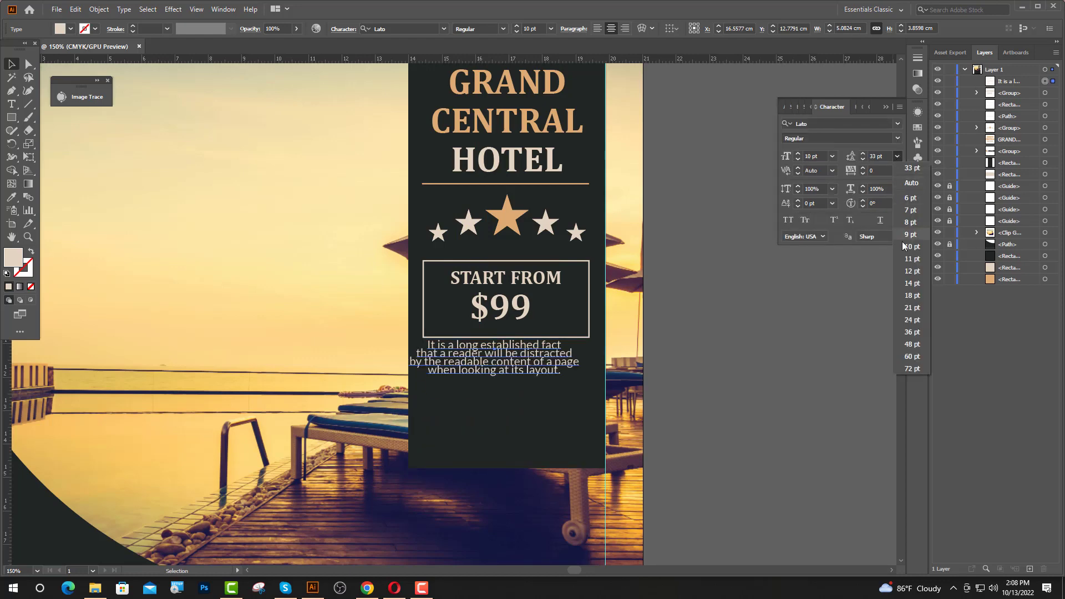
{"action": "left_click", "coordinate": [887, 108]}
{"action": "left_click", "coordinate": [771, 261]}
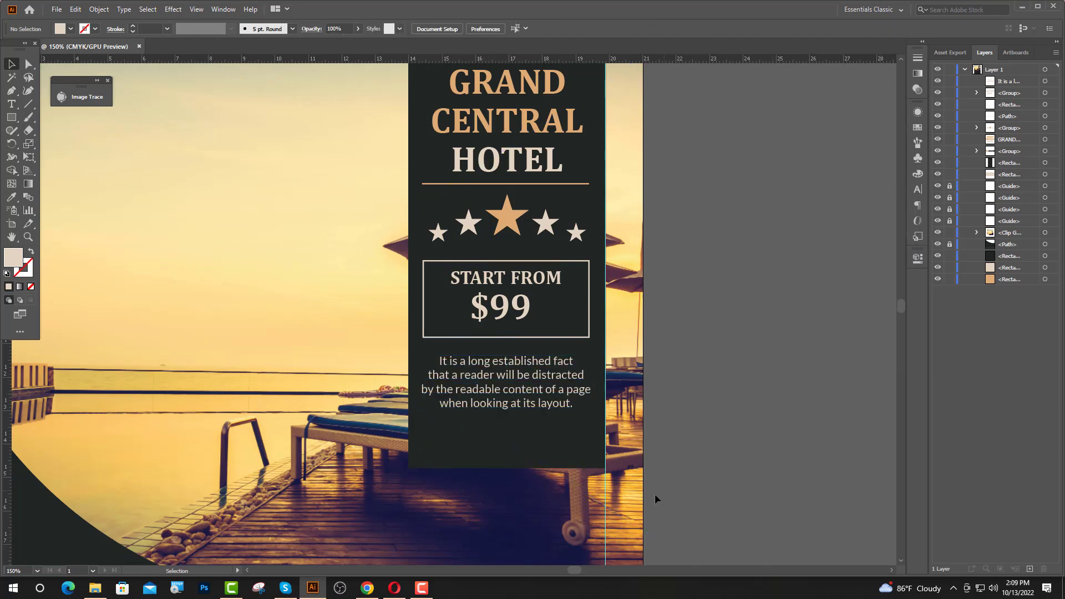
Place a new left-aligned placeholder text on the dark panel below the four-line paragraph
{"action": "scroll", "coordinate": [495, 425], "scroll_direction": "down", "scroll_amount": 2}
{"action": "scroll", "coordinate": [506, 461], "scroll_direction": "up", "scroll_amount": 2}
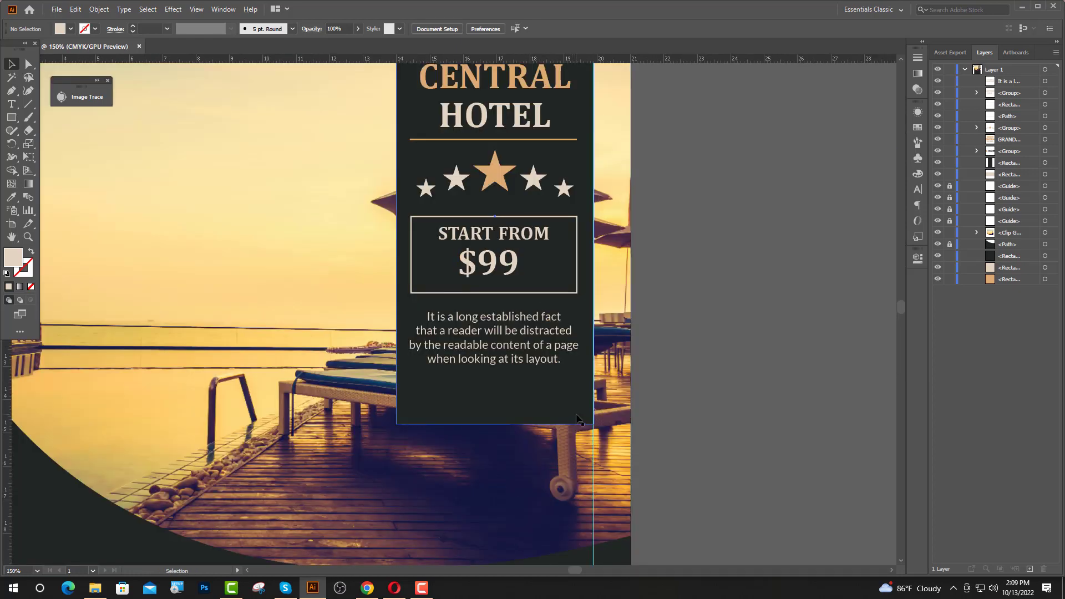
{"action": "left_click", "coordinate": [10, 105]}
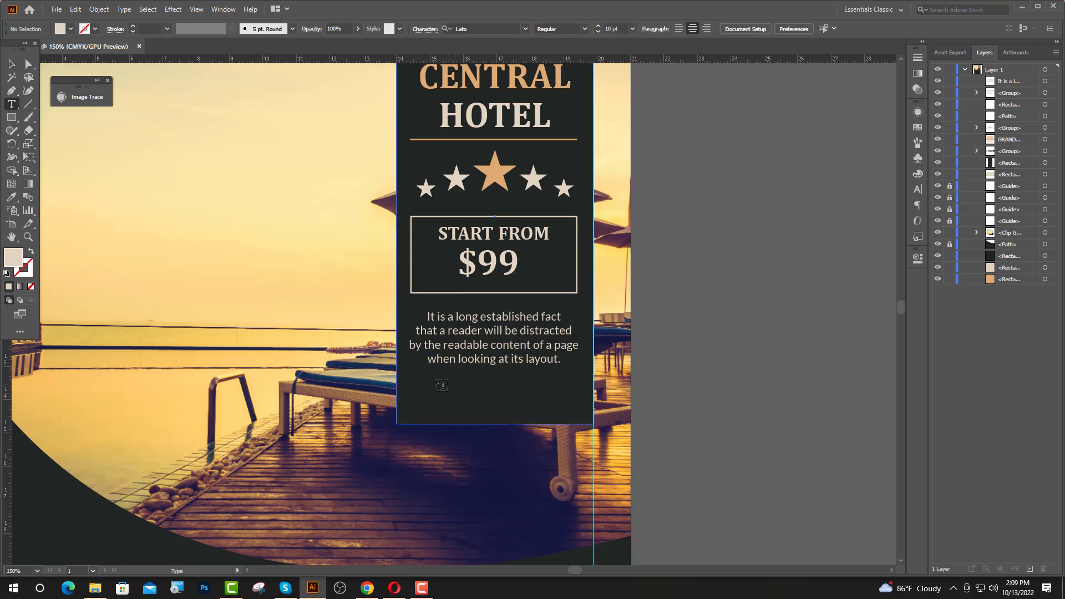
{"action": "left_click", "coordinate": [403, 384]}
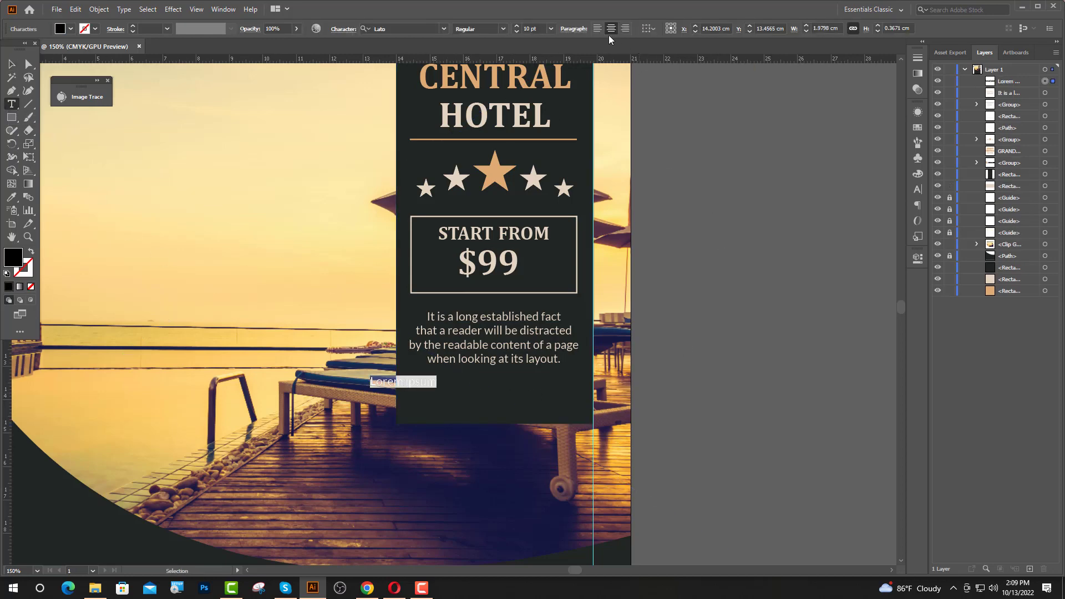
{"action": "left_click", "coordinate": [598, 31]}
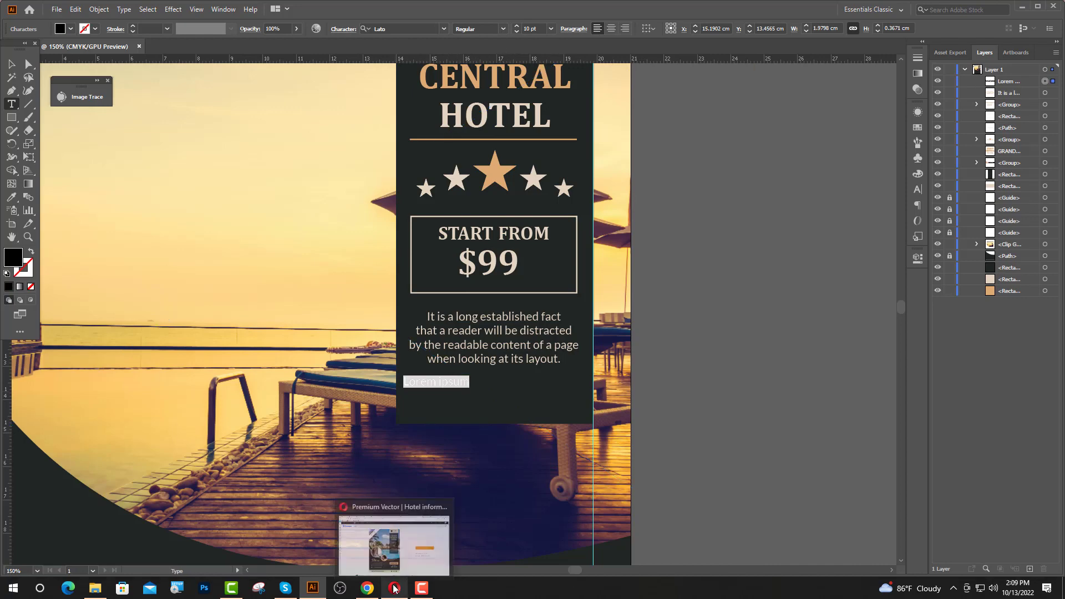
Switch to Chrome, copy "Lorem ipsum dolor sit amet, consectetur adipiscing elit" from lipsum.com, and return to Illustrator to paste it over the placeholder text
{"action": "left_click", "coordinate": [371, 589]}
{"action": "left_click", "coordinate": [618, 338]}
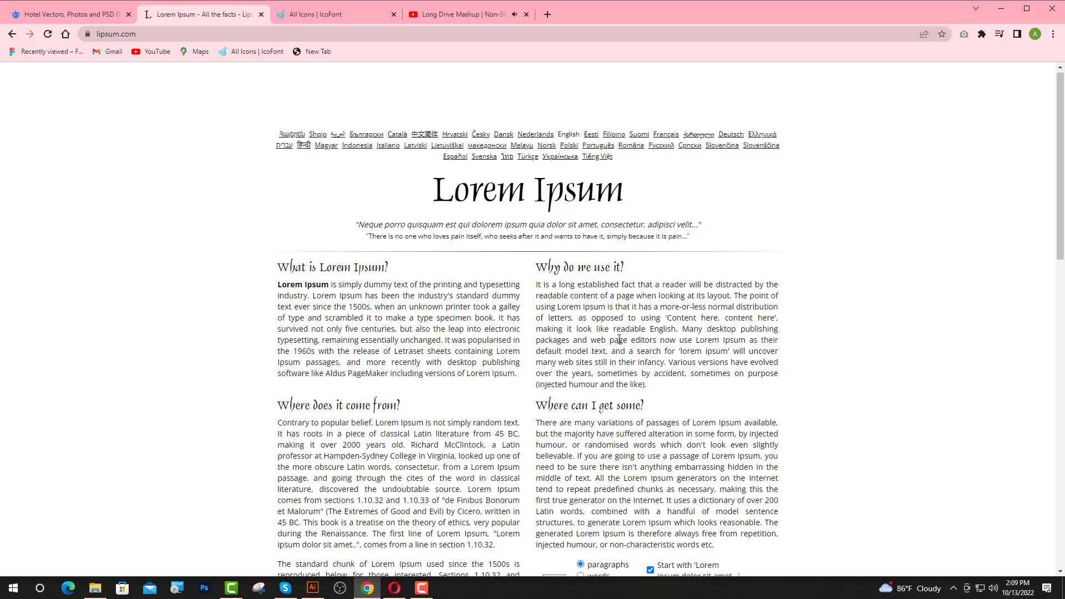
{"action": "scroll", "coordinate": [619, 338], "scroll_direction": "down", "scroll_amount": 3}
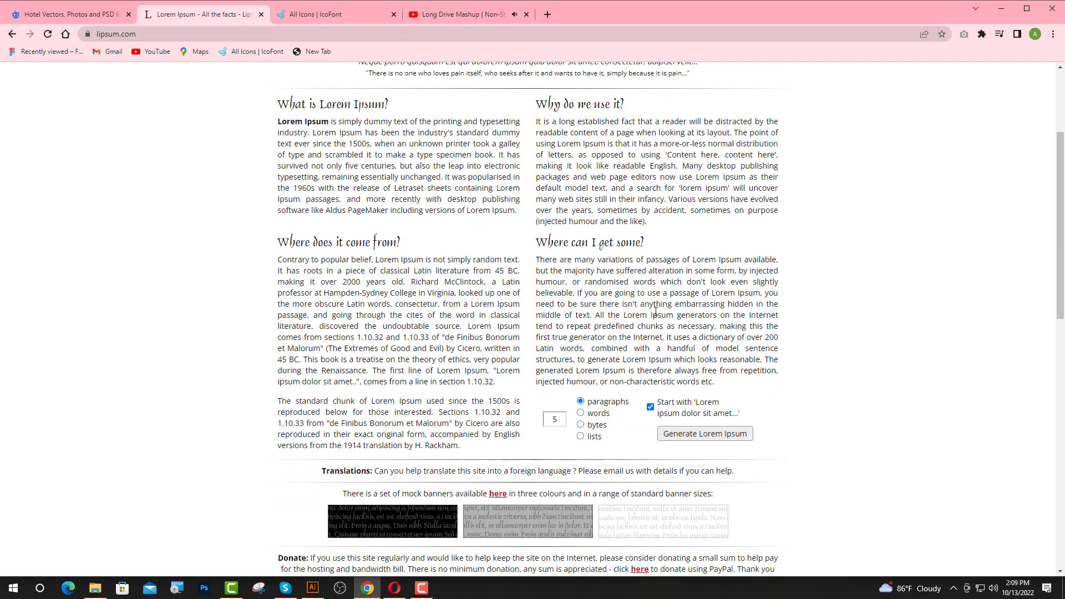
{"action": "scroll", "coordinate": [655, 312], "scroll_direction": "down", "scroll_amount": 5}
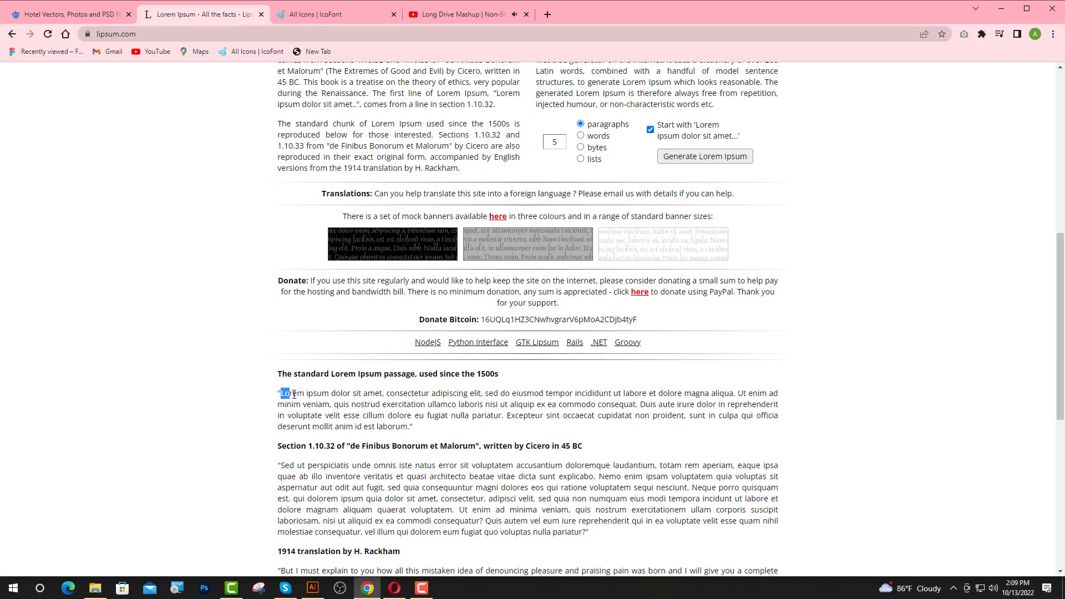
{"action": "left_click_drag", "start_coordinate": [371, 394], "coordinate": [481, 394]}
{"action": "key", "text": "ctrl+c"}
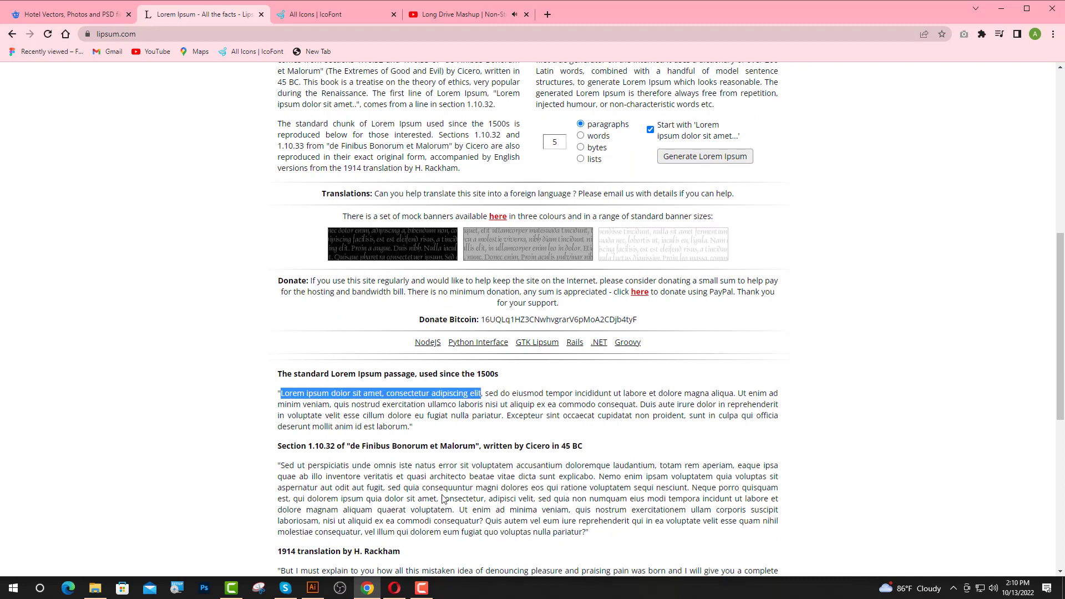
{"action": "left_click", "coordinate": [317, 591]}
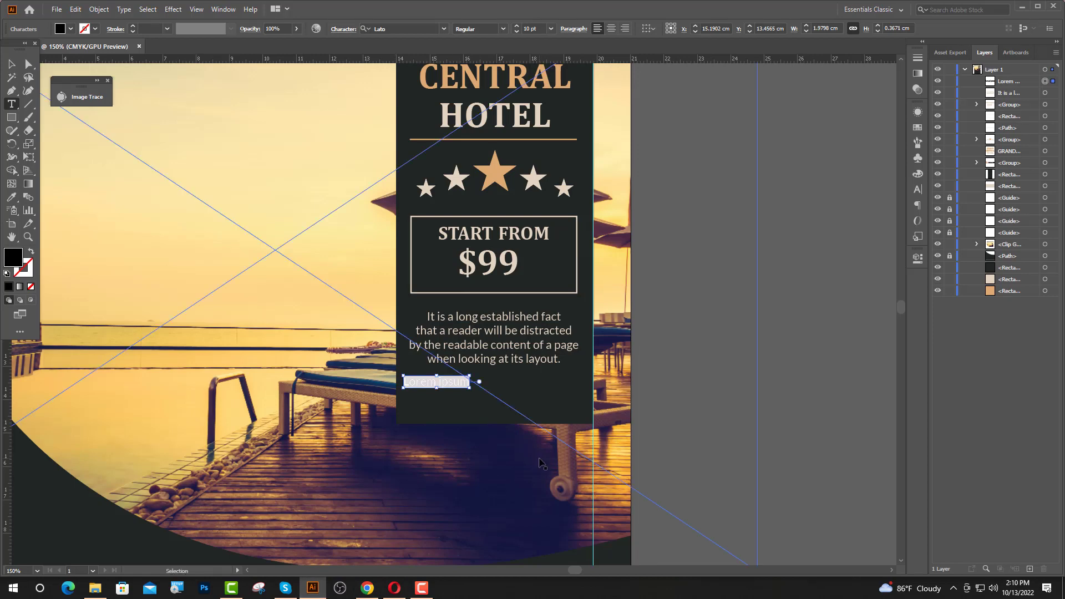
{"action": "key", "text": "ctrl+v"}
Break the pasted sentence into two lines after "amet," and end it with a full stop
{"action": "scroll", "coordinate": [543, 388], "scroll_direction": "up", "scroll_amount": 1}
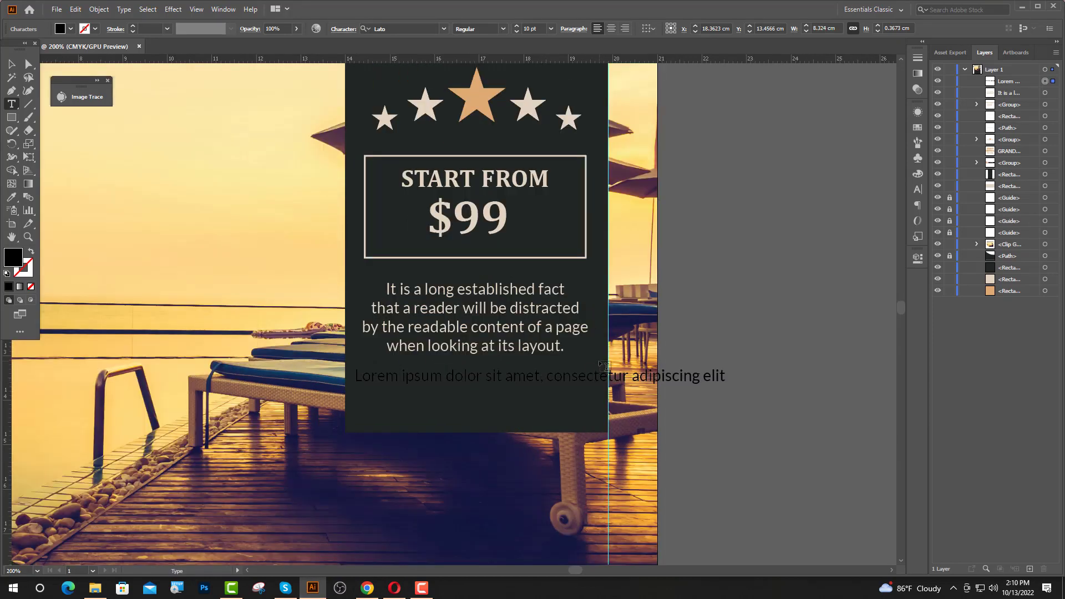
{"action": "key", "text": "BackSpace"}
{"action": "key", "text": "Return"}
{"action": "left_click", "coordinate": [12, 65]}
{"action": "left_click", "coordinate": [12, 103]}
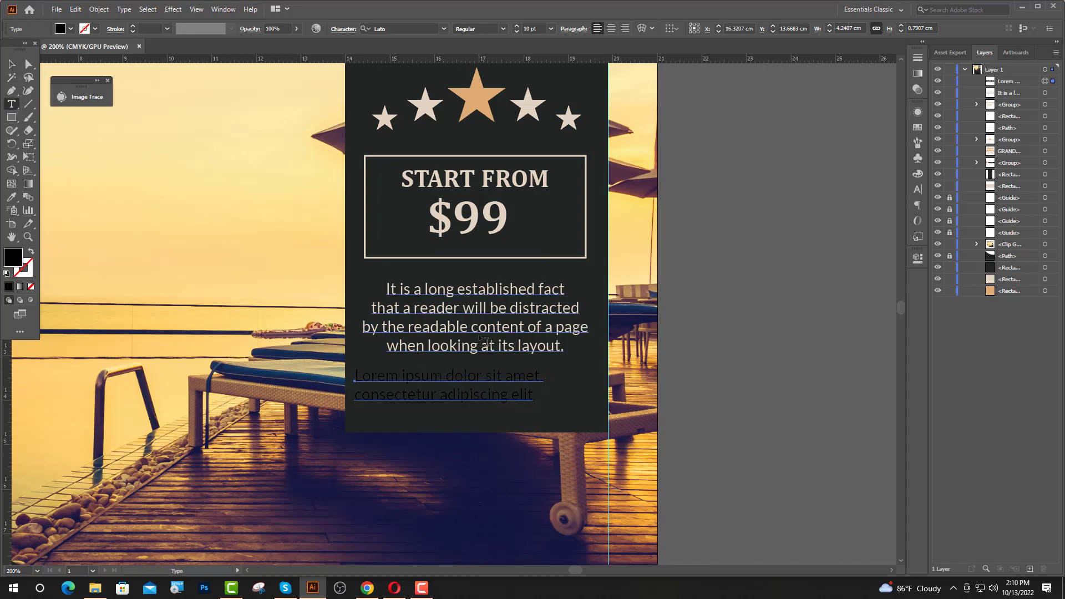
{"action": "left_click", "coordinate": [533, 394]}
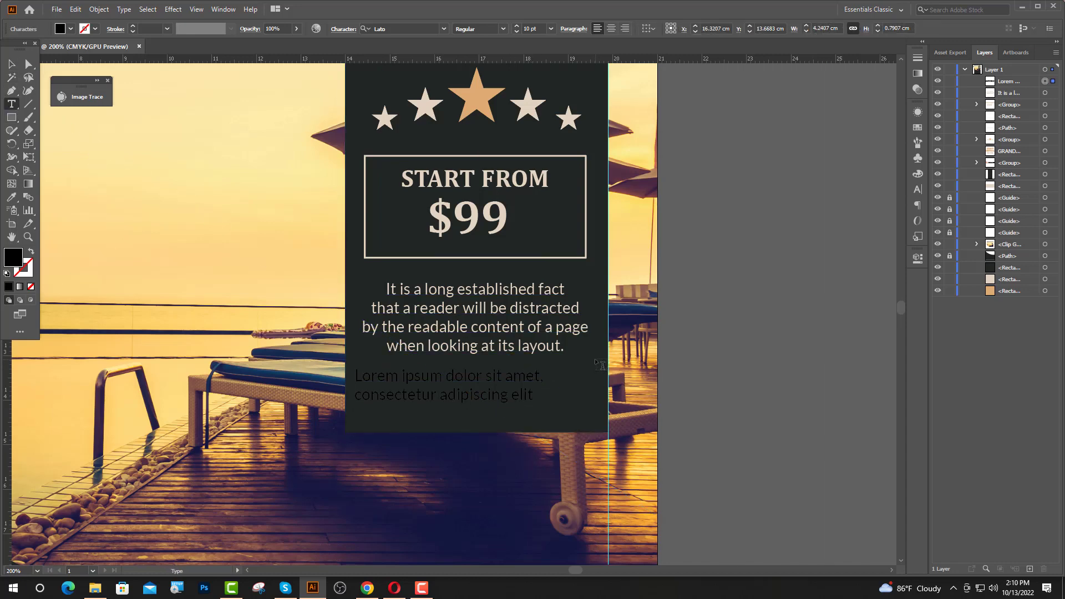
{"action": "key", "text": "Escape"}
Centre-align the two-line text, move it under the four-line paragraph, and colour it with that paragraph's sampled beige
{"action": "left_click", "coordinate": [611, 28]}
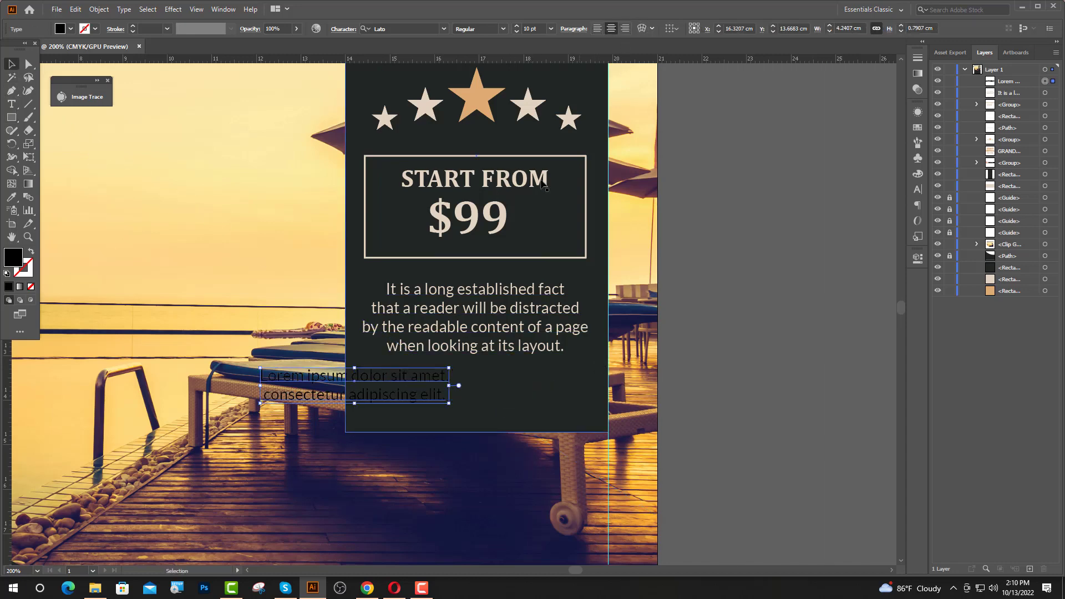
{"action": "left_click_drag", "start_coordinate": [298, 398], "coordinate": [420, 406]}
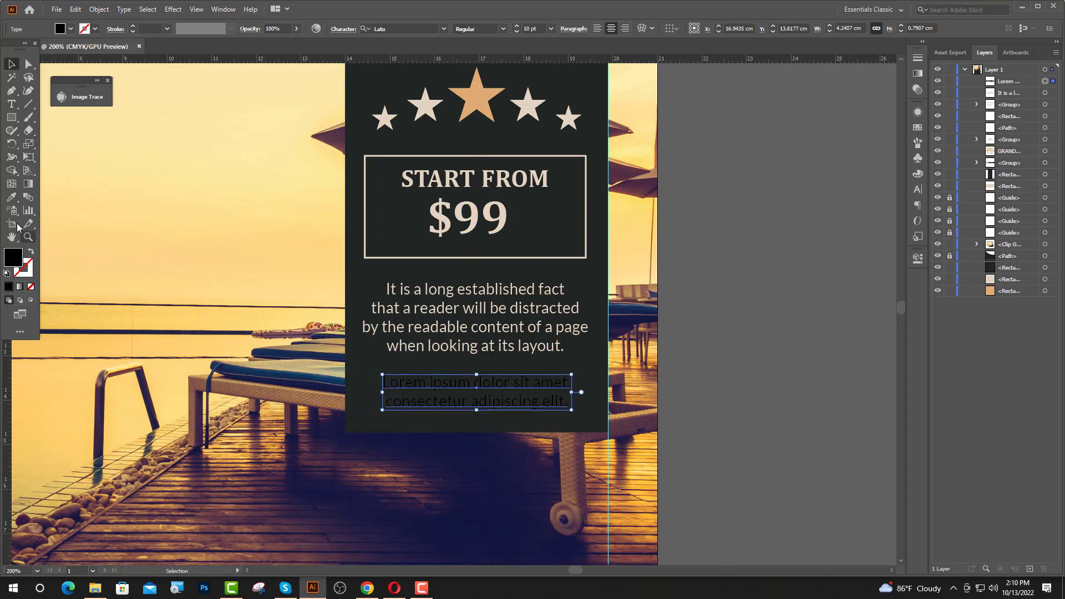
{"action": "key", "text": "i"}
{"action": "left_click", "coordinate": [400, 353]}
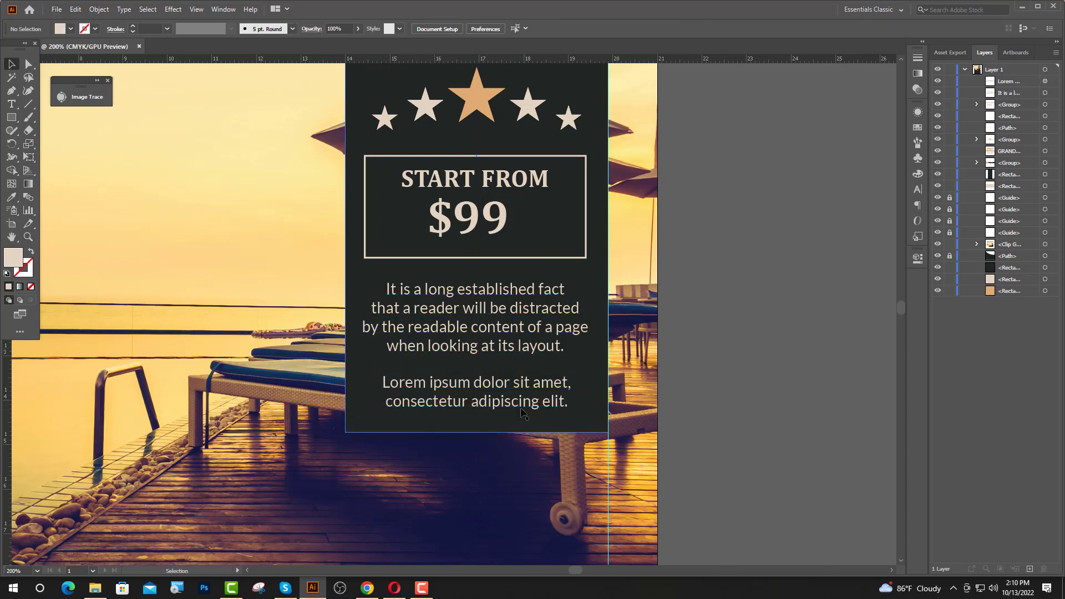
Nudge the two-line text up so that only a small gap separates it from the paragraph above
{"action": "key", "text": "v"}
{"action": "key", "text": "Up"}
{"action": "key", "text": "Up"}
{"action": "key", "text": "Up"}
{"action": "key", "text": "Up"}
{"action": "key", "text": "Up"}
{"action": "key", "text": "Up"}
{"action": "key", "text": "Up"}
{"action": "key", "text": "Up"}
{"action": "key", "text": "Up"}
{"action": "key", "text": "Up"}
{"action": "key", "text": "Up"}
{"action": "key", "text": "Up"}
{"action": "key", "text": "Up"}
{"action": "key", "text": "Up"}
{"action": "key", "text": "Up"}
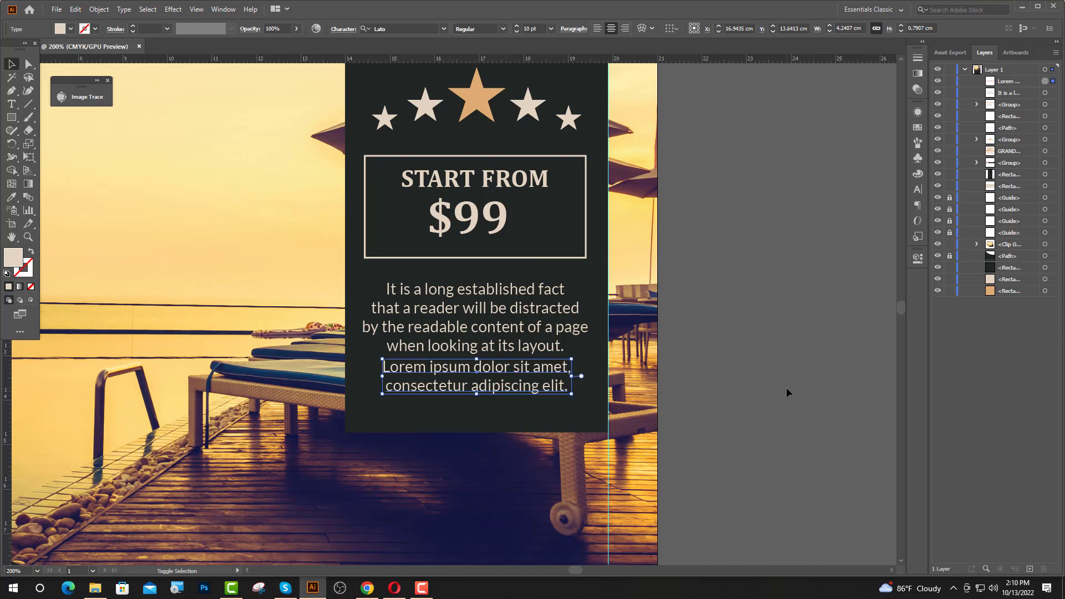
{"action": "key", "text": "Down"}
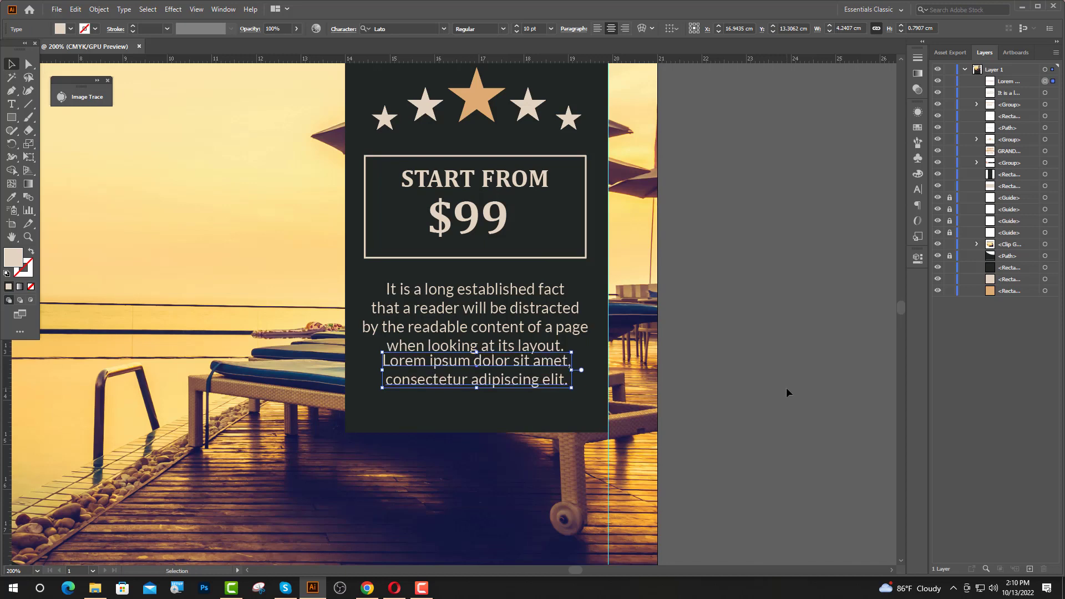
{"action": "key", "text": "Down"}
{"action": "key", "text": "Down"}
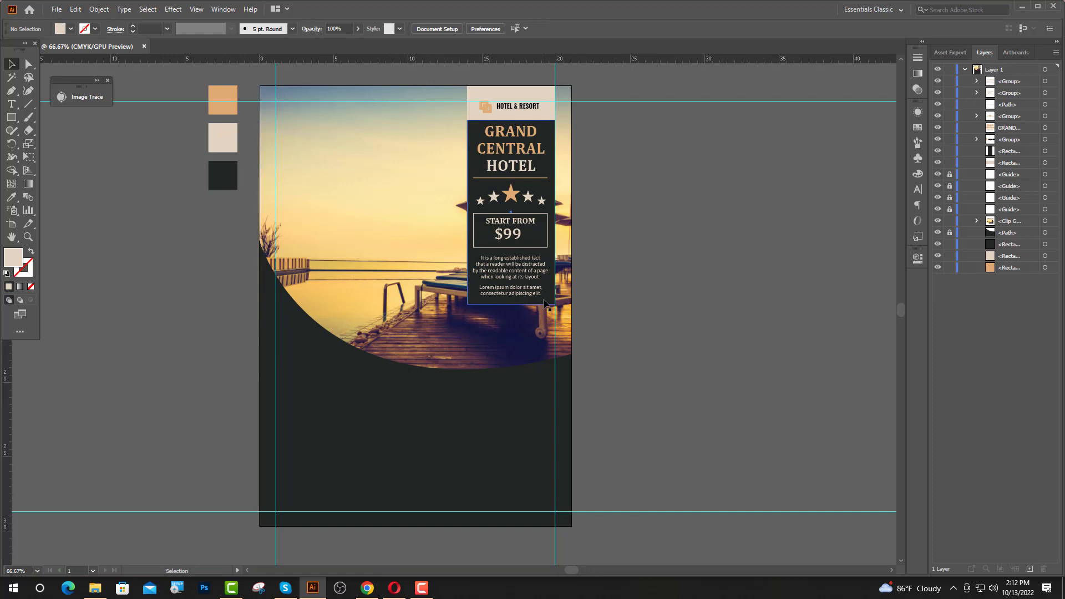
Set the opacity of the dark panel rectangle behind the heading and texts to 80%
{"action": "left_click", "coordinate": [544, 301]}
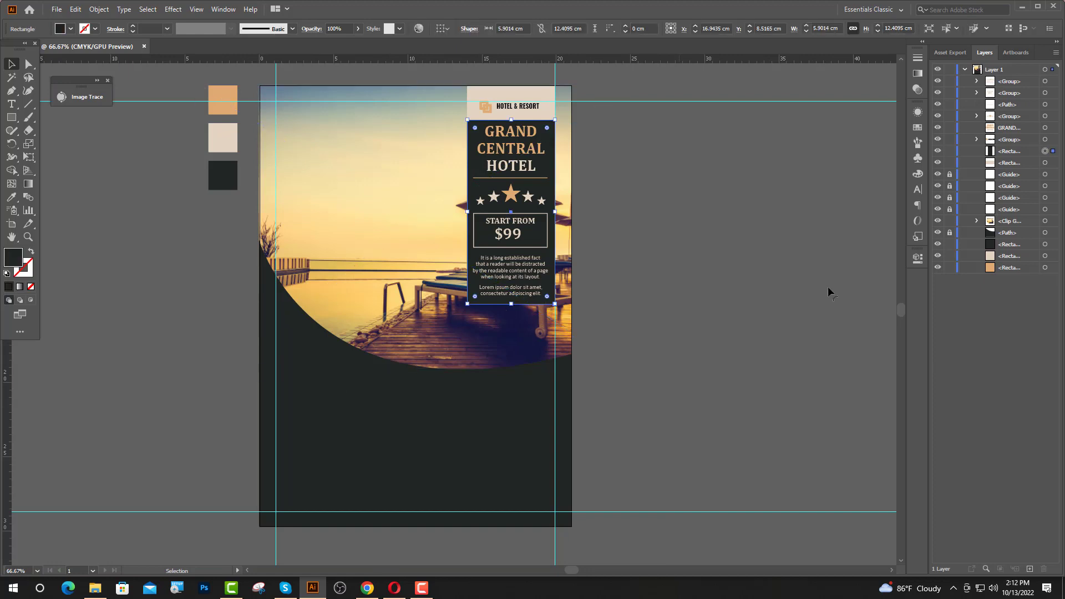
{"action": "left_click", "coordinate": [918, 258]}
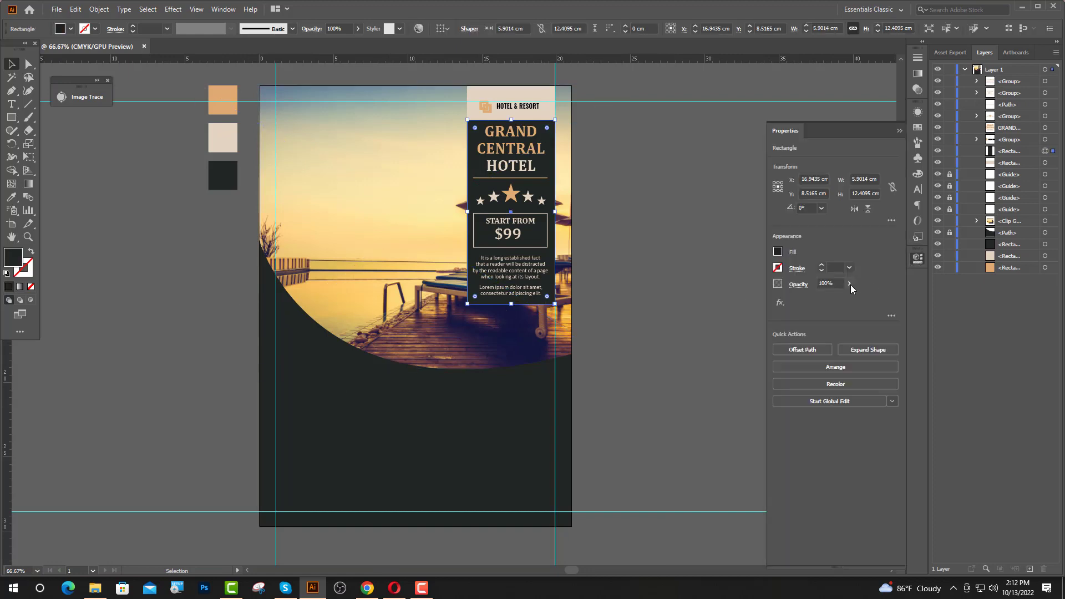
{"action": "left_click_drag", "start_coordinate": [828, 284], "coordinate": [814, 290]}
{"action": "type", "text": "8"}
{"action": "key", "text": "Return"}
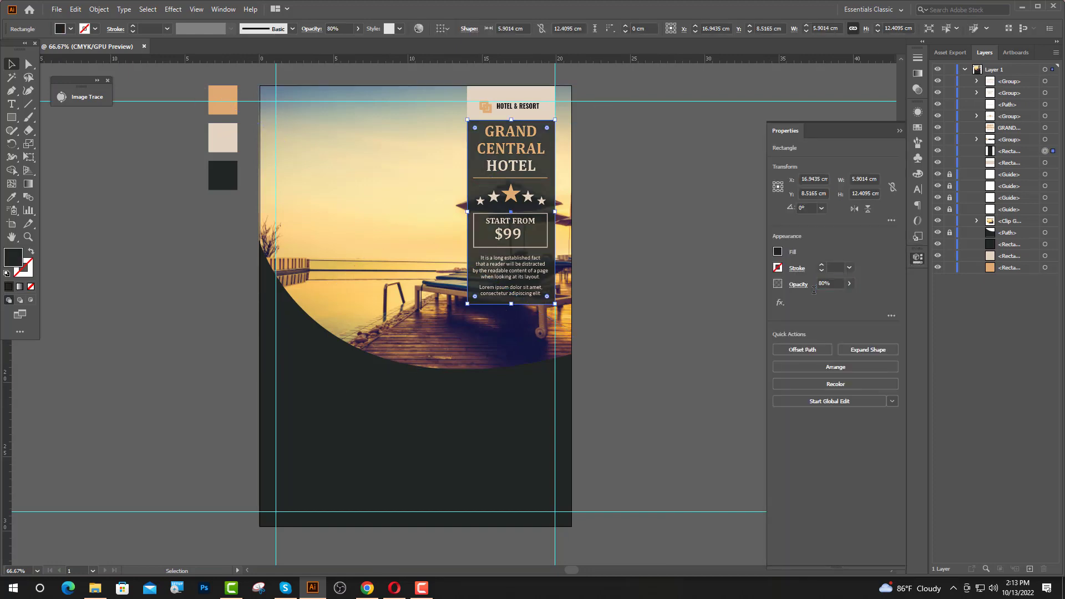
{"action": "left_click", "coordinate": [900, 131]}
{"action": "left_click", "coordinate": [811, 154]}
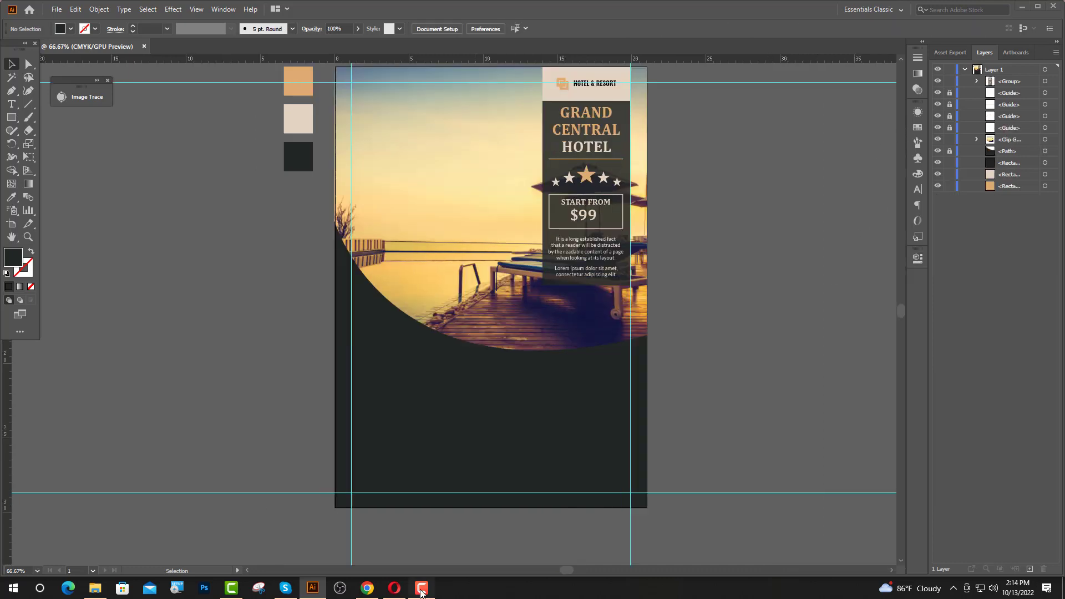
{"action": "left_click", "coordinate": [421, 591]}
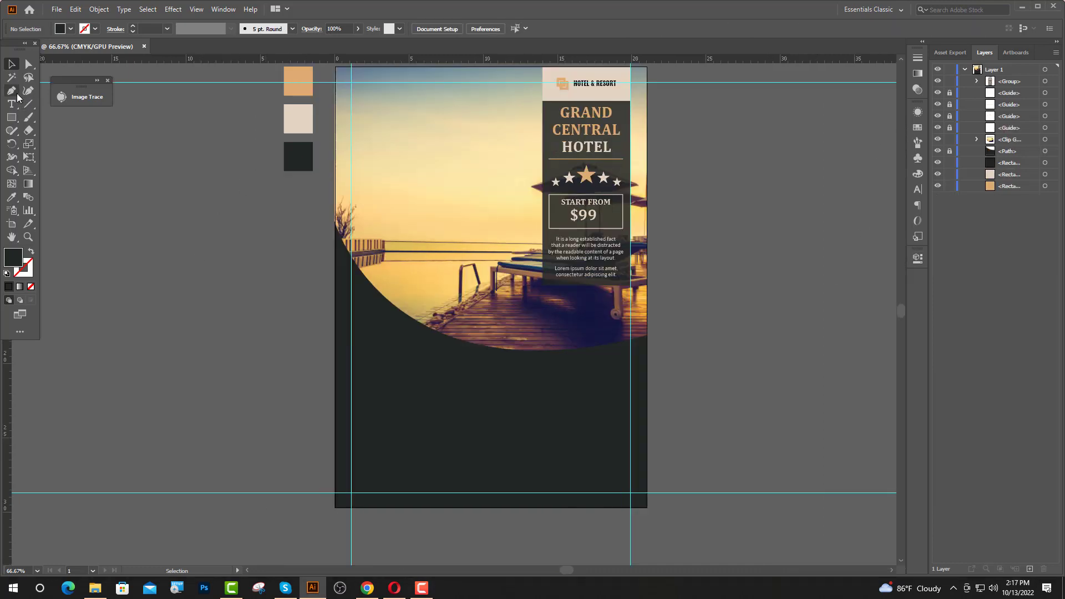
Draw a closed crescent band with the Pen tool below the photo's curved edge, about 21 cm wide and 8 cm high, tapering toward the page's right edge
{"action": "key", "text": "p"}
{"action": "left_click", "coordinate": [335, 256]}
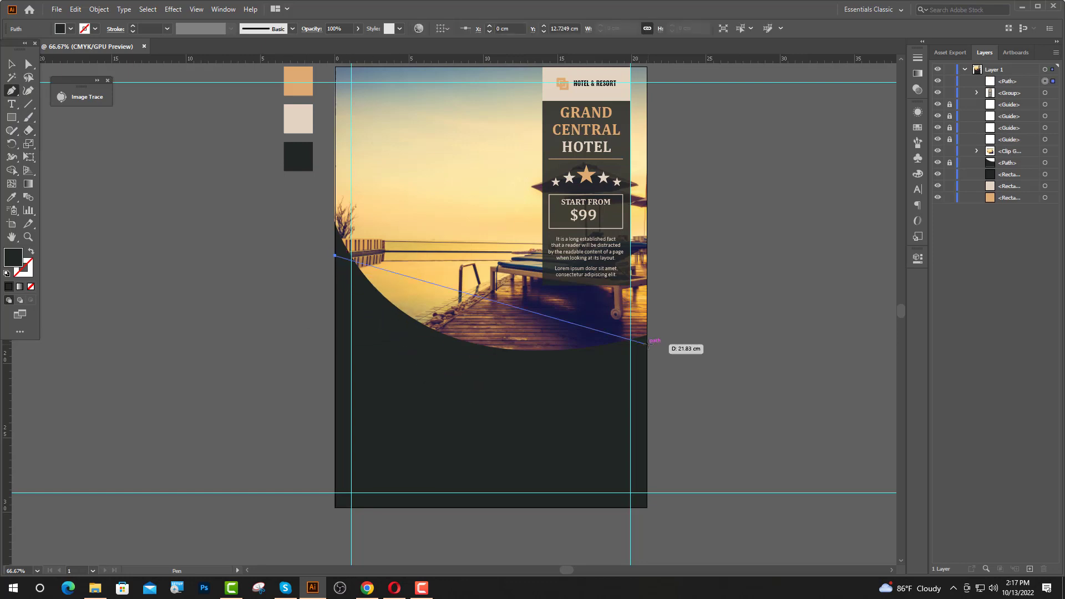
{"action": "left_click_drag", "start_coordinate": [646, 344], "coordinate": [890, 261]}
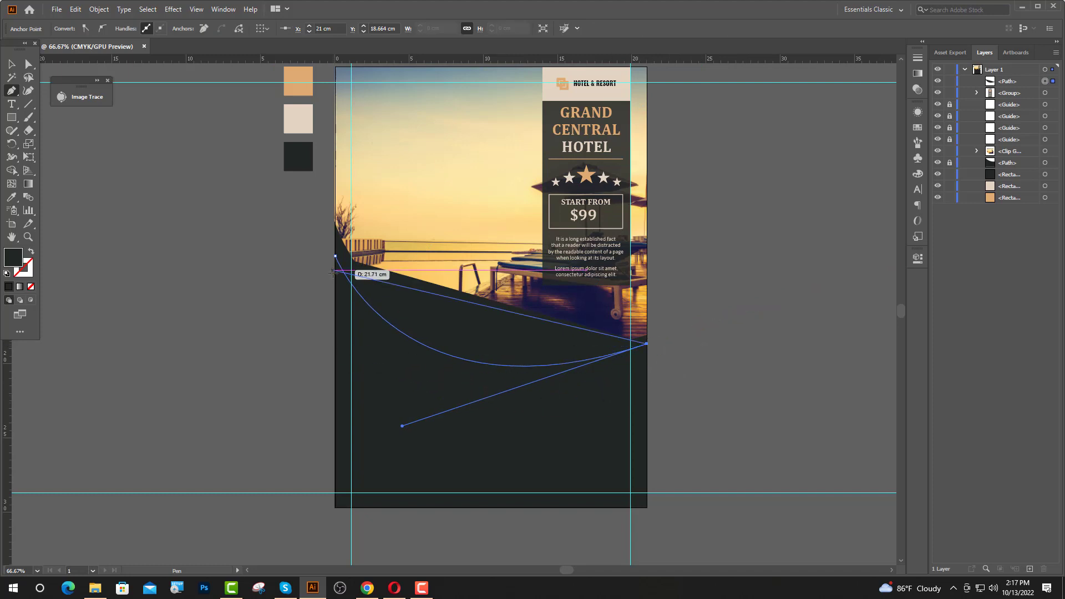
{"action": "left_click_drag", "start_coordinate": [335, 277], "coordinate": [245, 107]}
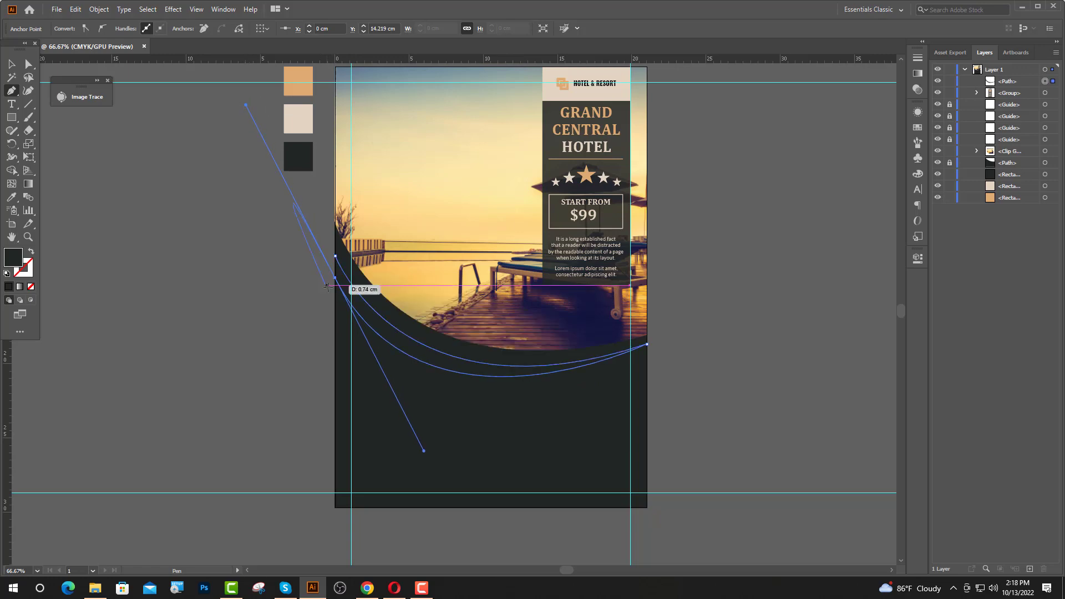
{"action": "scroll", "coordinate": [337, 299], "scroll_direction": "up", "scroll_amount": 1}
{"action": "scroll", "coordinate": [337, 300], "scroll_direction": "up", "scroll_amount": 1}
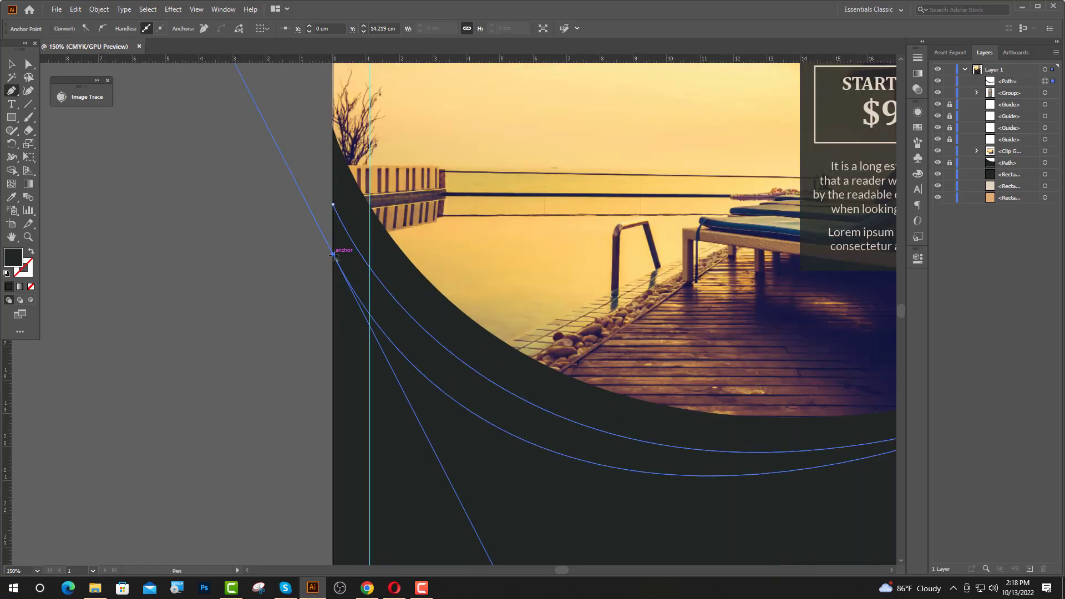
{"action": "left_click_drag", "start_coordinate": [332, 254], "coordinate": [333, 204]}
{"action": "left_click", "coordinate": [333, 204]}
{"action": "key", "text": "v"}
{"action": "scroll", "coordinate": [467, 278], "scroll_direction": "down", "scroll_amount": 1}
{"action": "left_click", "coordinate": [462, 357]}
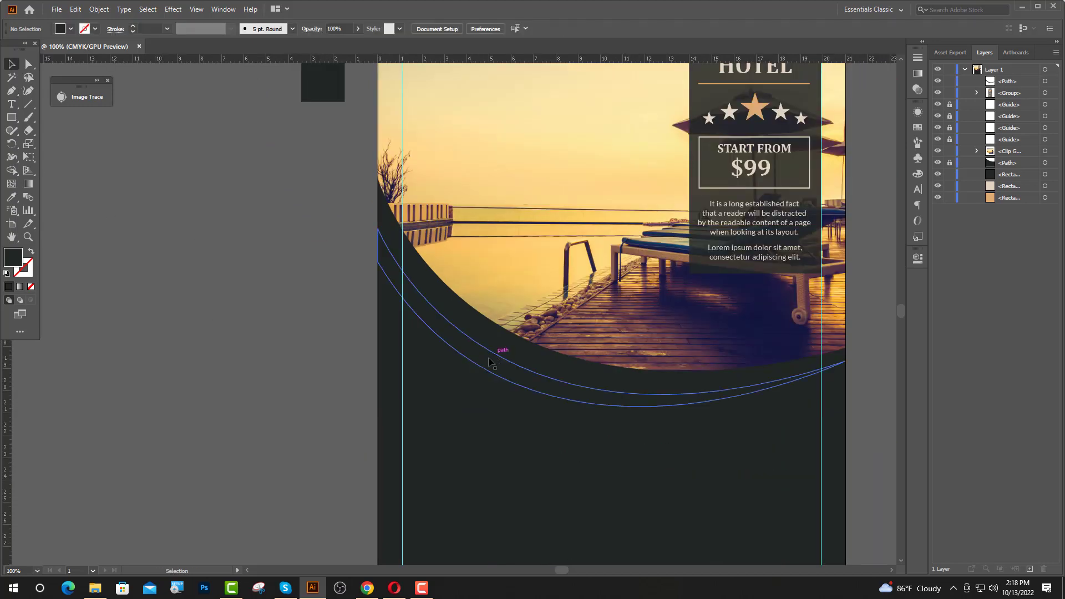
Fill the curved band below the photo with the orange sampled from the colour swatch beside the page
{"action": "left_click_drag", "start_coordinate": [489, 357], "coordinate": [490, 359]}
{"action": "scroll", "coordinate": [437, 381], "scroll_direction": "down", "scroll_amount": 2}
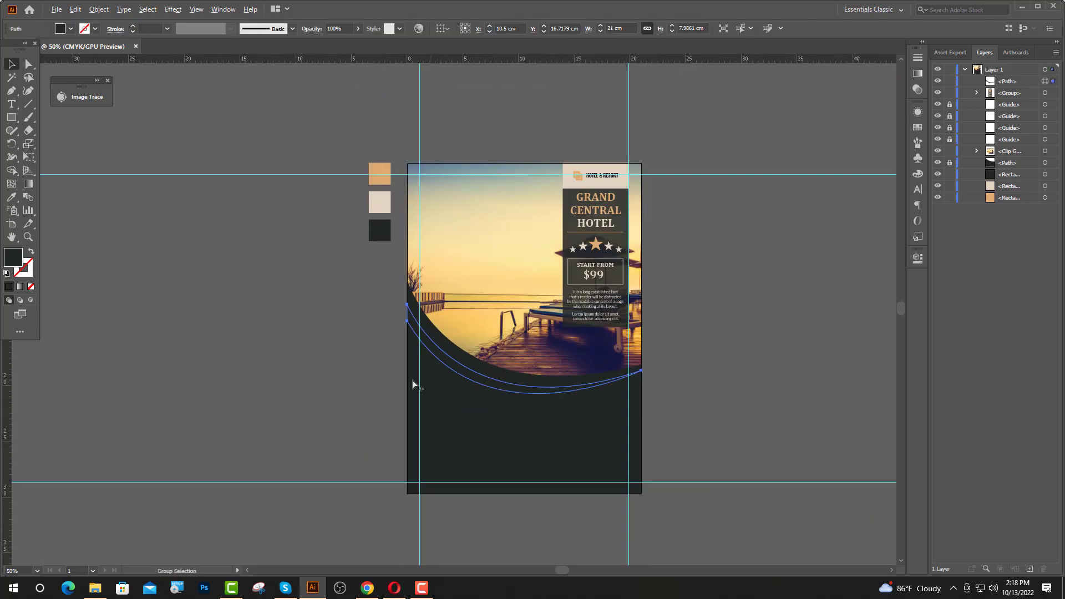
{"action": "left_click", "coordinate": [13, 199]}
{"action": "left_click", "coordinate": [377, 183]}
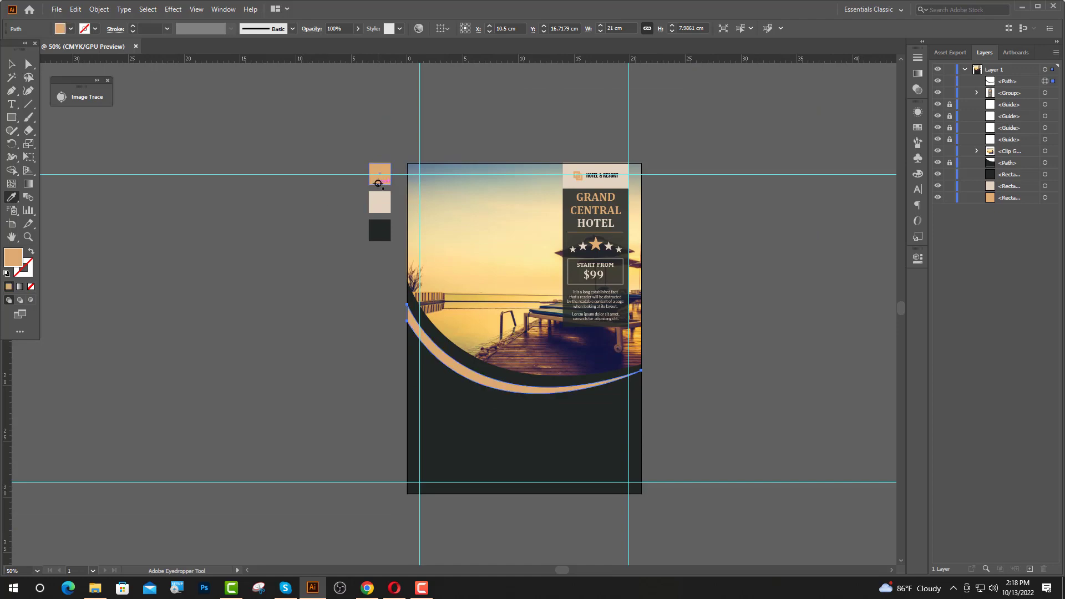
{"action": "key", "text": "v"}
{"action": "left_click", "coordinate": [576, 397]}
{"action": "scroll", "coordinate": [575, 396], "scroll_direction": "up", "scroll_amount": 1}
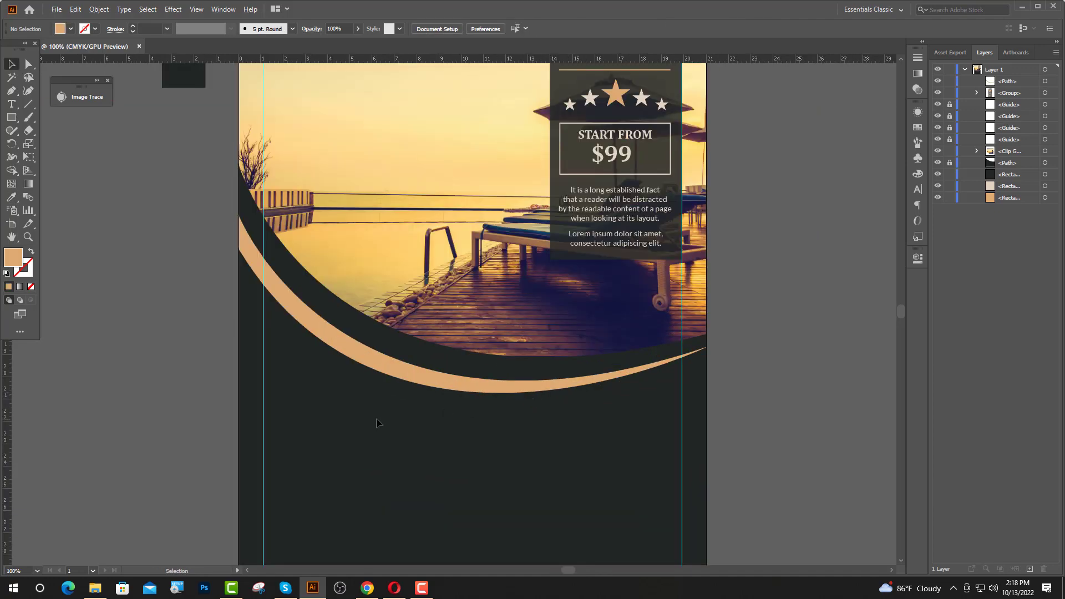
{"action": "left_click_drag", "start_coordinate": [650, 361], "coordinate": [655, 373]}
{"action": "scroll", "coordinate": [655, 373], "scroll_direction": "down", "scroll_amount": 1}
{"action": "scroll", "coordinate": [615, 335], "scroll_direction": "down", "scroll_amount": 1}
{"action": "scroll", "coordinate": [437, 323], "scroll_direction": "up", "scroll_amount": 2}
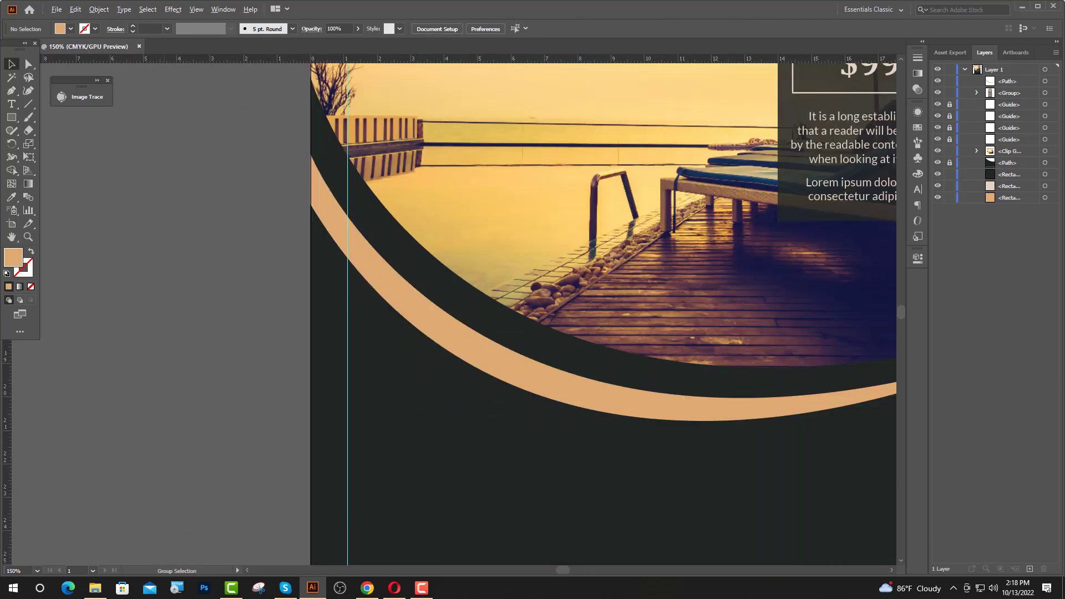
Draw an orange circle about 6.34 cm in diameter over the curved band, its edge touching the page's left margin guide
{"action": "left_click_drag", "start_coordinate": [16, 119], "coordinate": [59, 146]}
{"action": "mouse_move", "coordinate": [372, 281]}
{"action": "left_mouse_down"}
{"action": "mouse_move", "coordinate": [438, 332]}
{"action": "mouse_move", "coordinate": [444, 357]}
{"action": "left_mouse_up"}
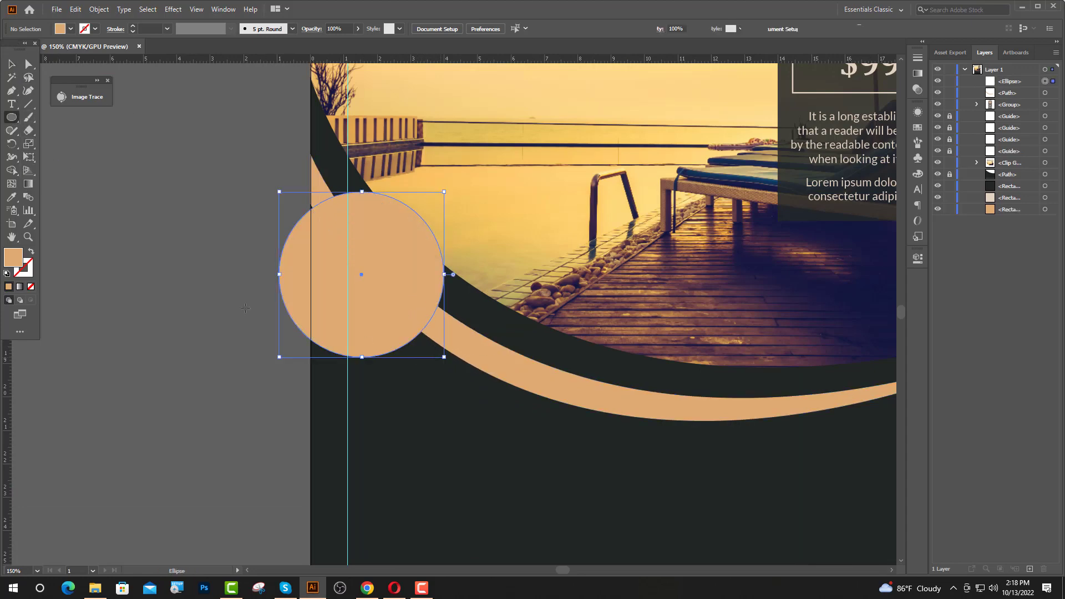
{"action": "left_click", "coordinate": [12, 64]}
{"action": "left_click_drag", "start_coordinate": [361, 276], "coordinate": [490, 354]}
{"action": "mouse_move", "coordinate": [461, 430]}
{"action": "left_mouse_down"}
{"action": "mouse_move", "coordinate": [465, 455]}
{"action": "mouse_move", "coordinate": [459, 412]}
{"action": "left_mouse_up"}
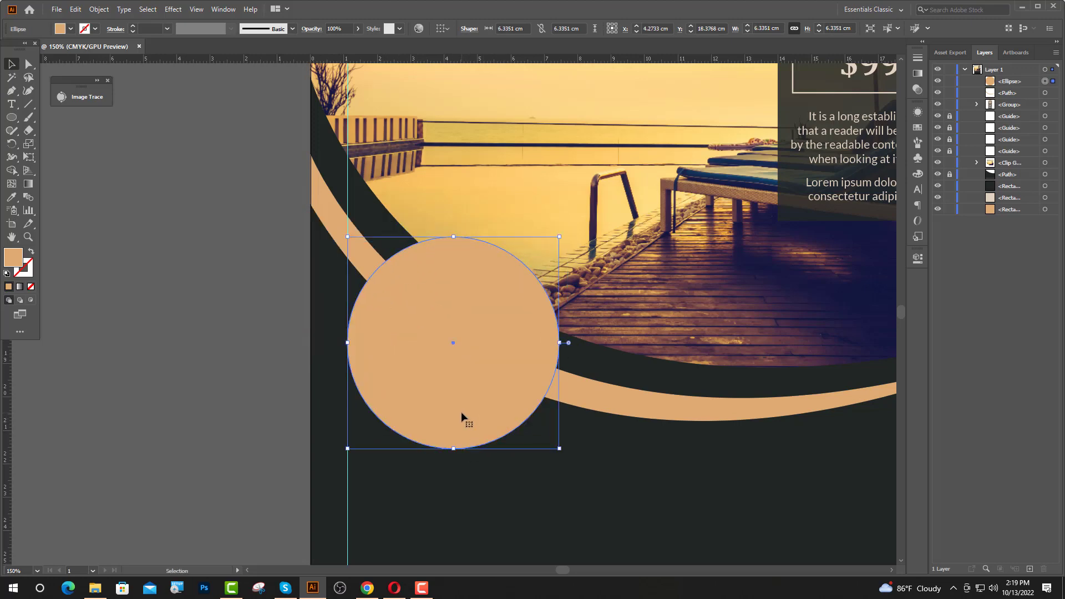
Duplicate the orange circle in place and shrink the front copy concentrically to about 5.75 cm in diameter
{"action": "key", "text": "ctrl+c"}
{"action": "key", "text": "ctrl+f"}
{"action": "left_click_drag", "start_coordinate": [454, 237], "coordinate": [455, 247]}
Fill the larger rear circle with the beige sampled from the middle colour swatch beside the page, forming a ring
{"action": "scroll", "coordinate": [527, 302], "scroll_direction": "down", "scroll_amount": 2}
{"action": "scroll", "coordinate": [527, 301], "scroll_direction": "down", "scroll_amount": 3}
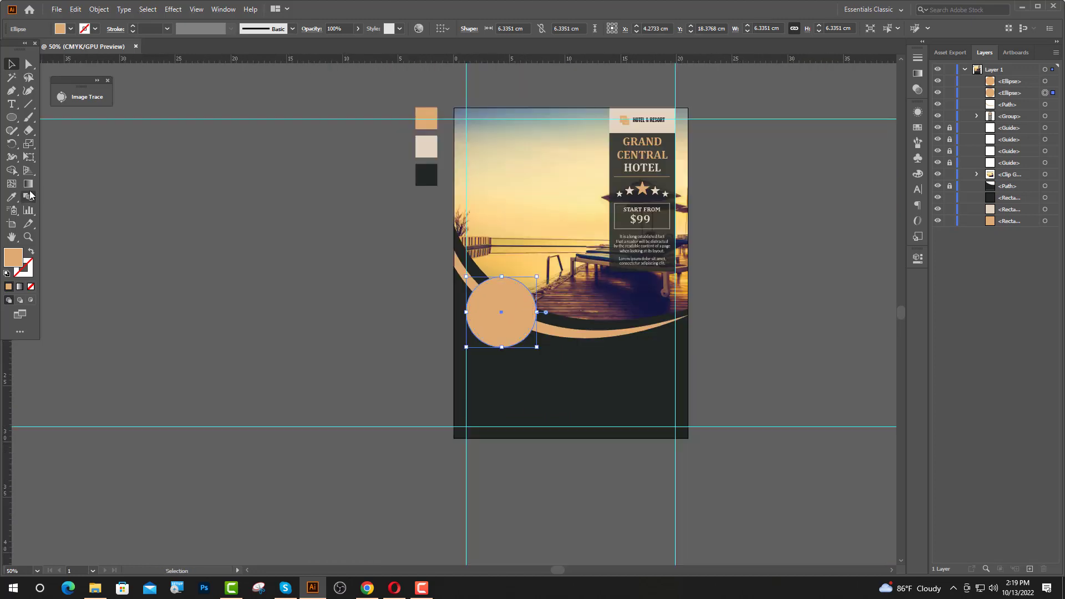
{"action": "left_click", "coordinate": [13, 198]}
{"action": "left_click", "coordinate": [424, 150]}
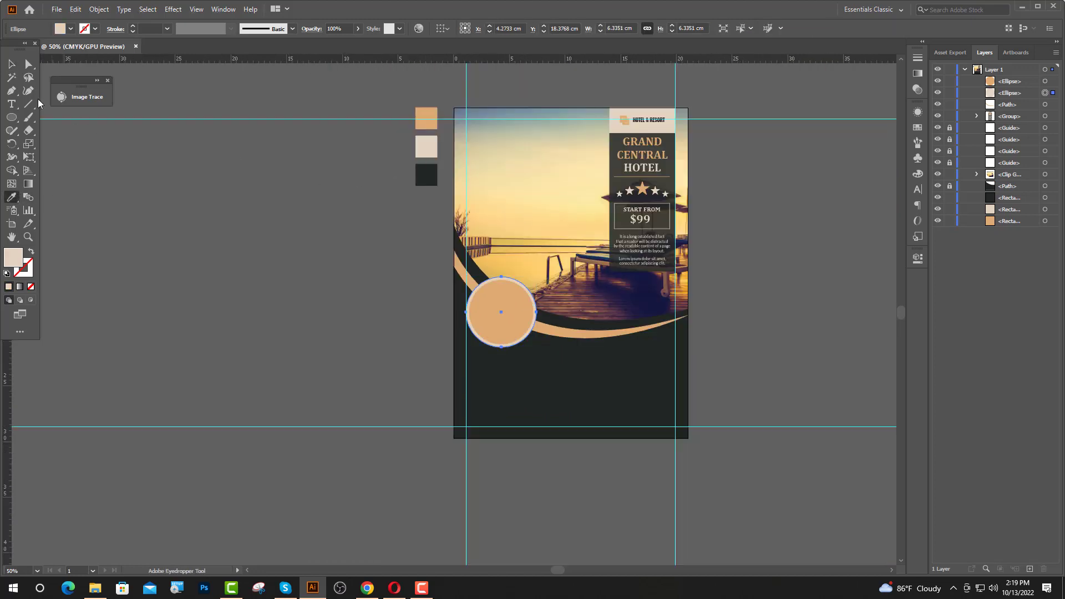
{"action": "key", "text": "v"}
{"action": "left_click", "coordinate": [430, 244]}
{"action": "scroll", "coordinate": [527, 328], "scroll_direction": "up", "scroll_amount": 3}
{"action": "left_click", "coordinate": [496, 327]}
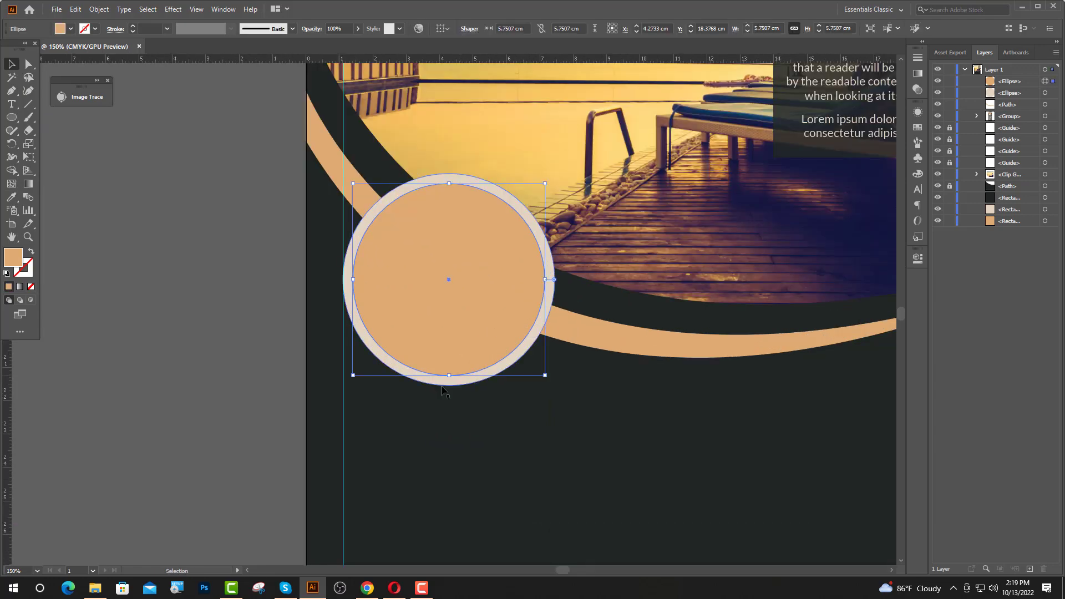
Place the brunette-girl photo from the Image 3 folder in the flyer and stack it directly behind the orange circle
{"action": "left_click", "coordinate": [96, 588]}
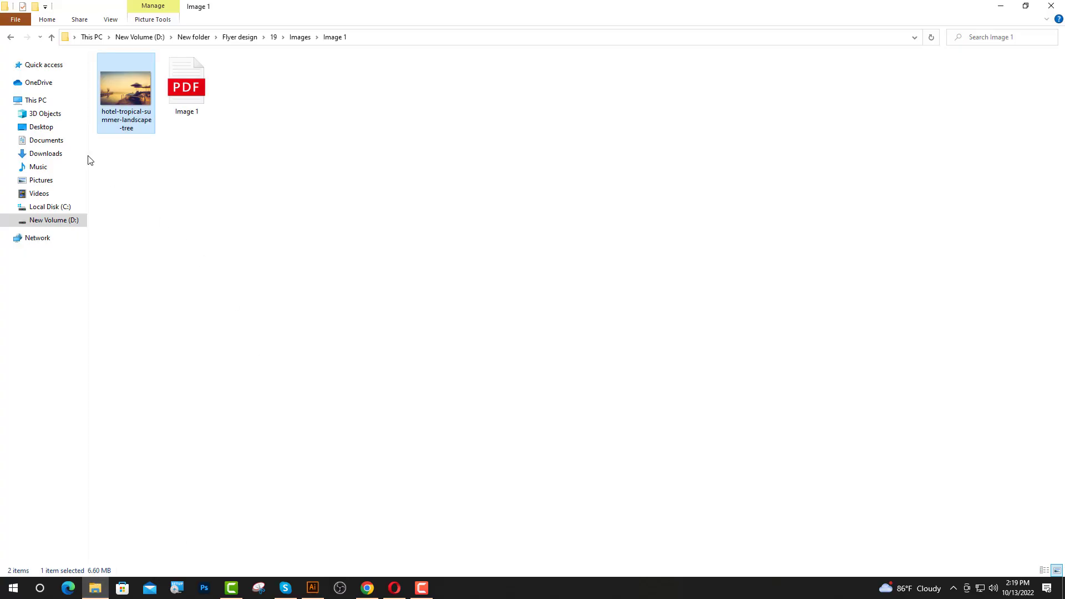
{"action": "left_click", "coordinate": [11, 38]}
{"action": "double_click", "coordinate": [135, 97]}
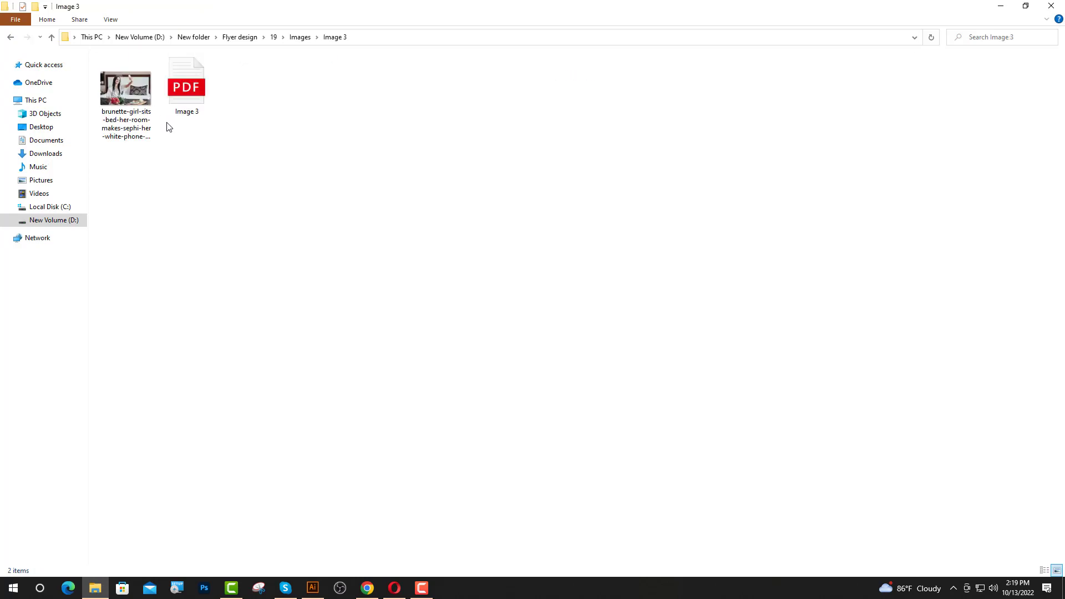
{"action": "left_click_drag", "start_coordinate": [133, 133], "coordinate": [454, 452]}
{"action": "key", "text": "ctrl+minus"}
{"action": "key", "text": "ctrl+minus"}
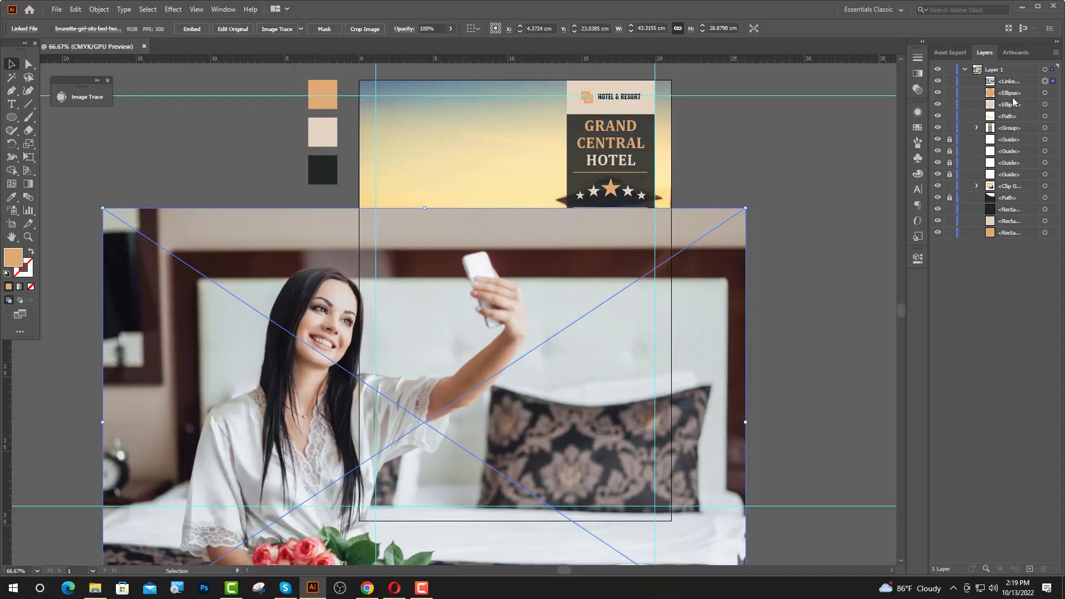
{"action": "left_click_drag", "start_coordinate": [1010, 86], "coordinate": [1009, 100]}
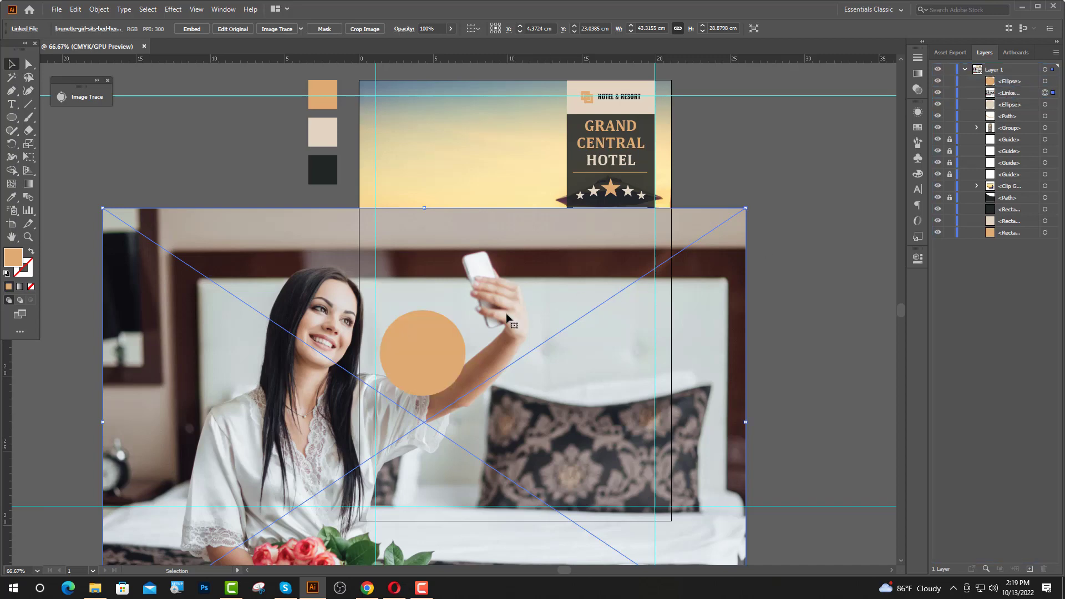
Scale the bedroom photo down to about 8.85 × 5.90 cm and position it so that it covers the orange circle
{"action": "left_click_drag", "start_coordinate": [425, 209], "coordinate": [429, 384]}
{"action": "left_click_drag", "start_coordinate": [432, 438], "coordinate": [443, 364]}
{"action": "scroll", "coordinate": [442, 364], "scroll_direction": "up", "scroll_amount": 2}
{"action": "left_click_drag", "start_coordinate": [423, 403], "coordinate": [476, 401]}
{"action": "scroll", "coordinate": [476, 401], "scroll_direction": "up", "scroll_amount": 1}
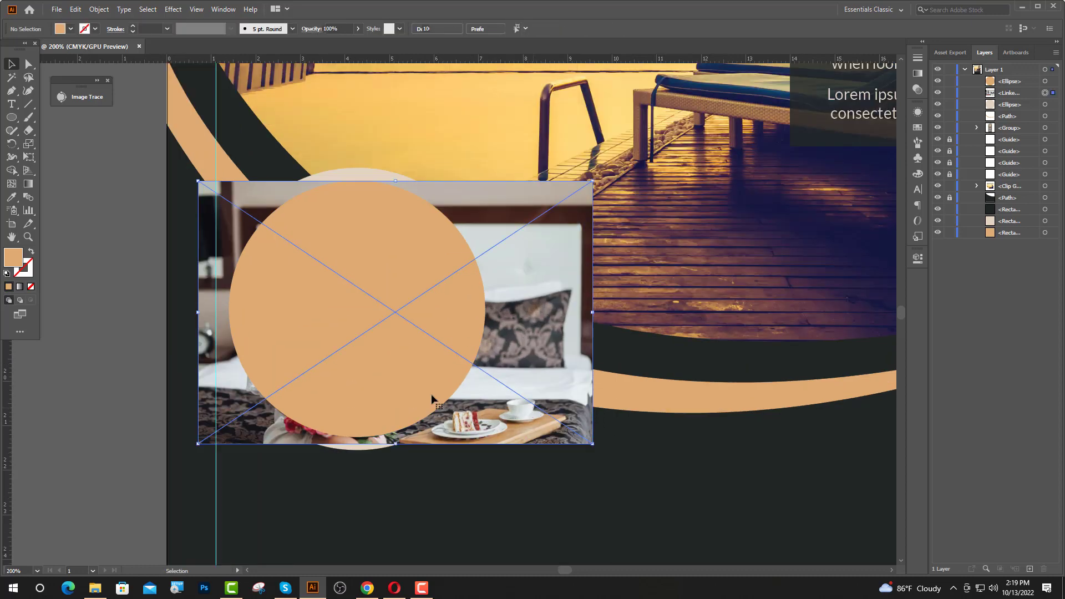
Clip the bedroom photo to the orange circle with a clipping mask and group it with the beige ring
{"action": "left_click", "coordinate": [413, 392], "text": "shift"}
{"action": "right_click", "coordinate": [404, 369]}
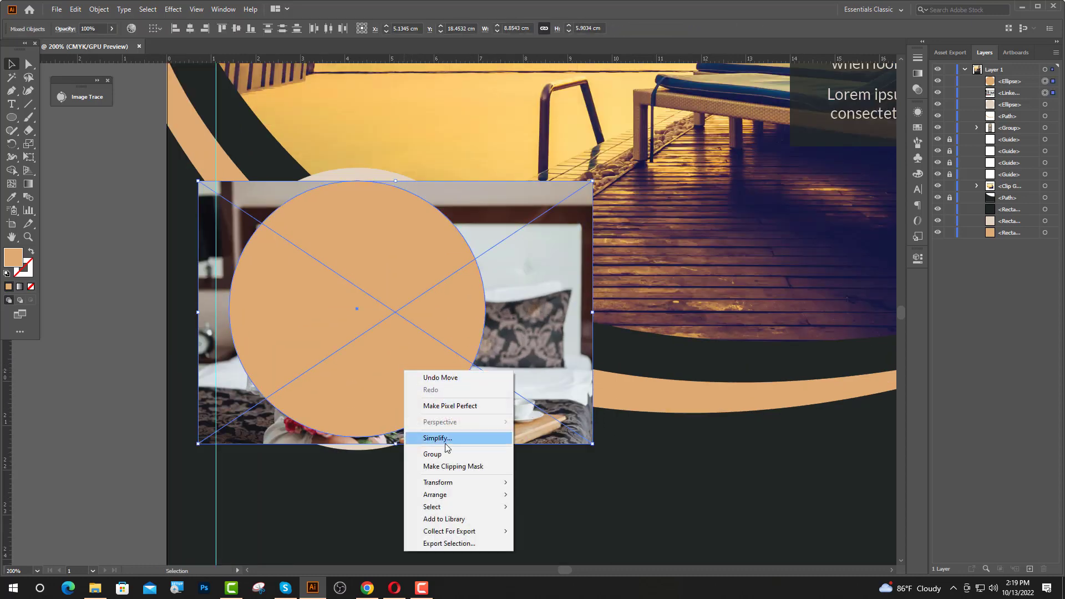
{"action": "left_click", "coordinate": [465, 467]}
{"action": "left_click", "coordinate": [158, 372]}
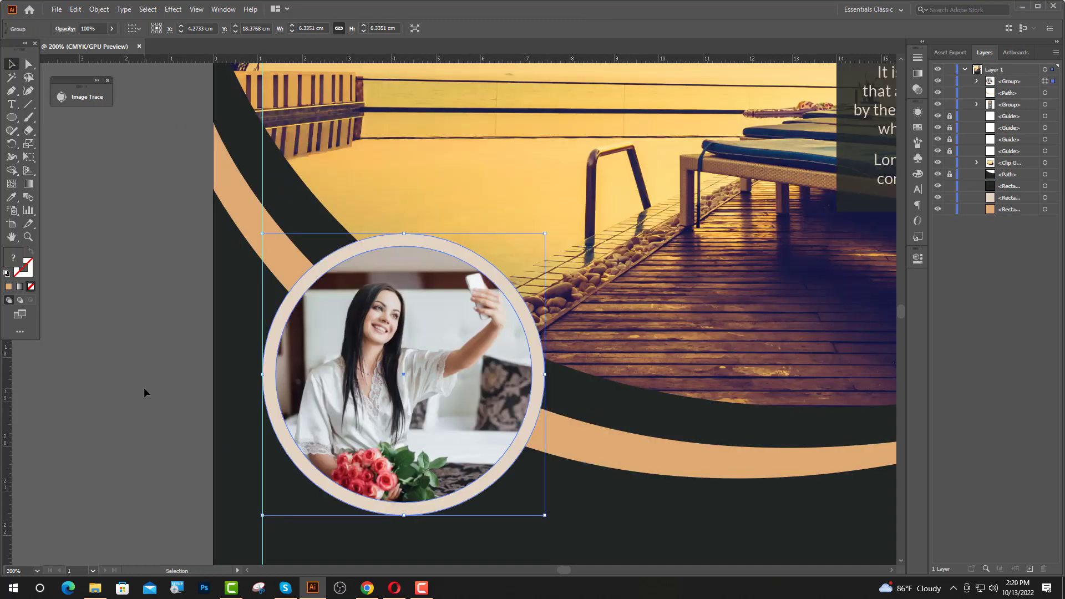
{"action": "left_click", "coordinate": [144, 387]}
Draw a second circle about 4.33 cm in diameter beside the round photo and fill it with the beige sampled from the ring
{"action": "scroll", "coordinate": [198, 375], "scroll_direction": "down", "scroll_amount": 2}
{"action": "scroll", "coordinate": [388, 349], "scroll_direction": "down", "scroll_amount": 1}
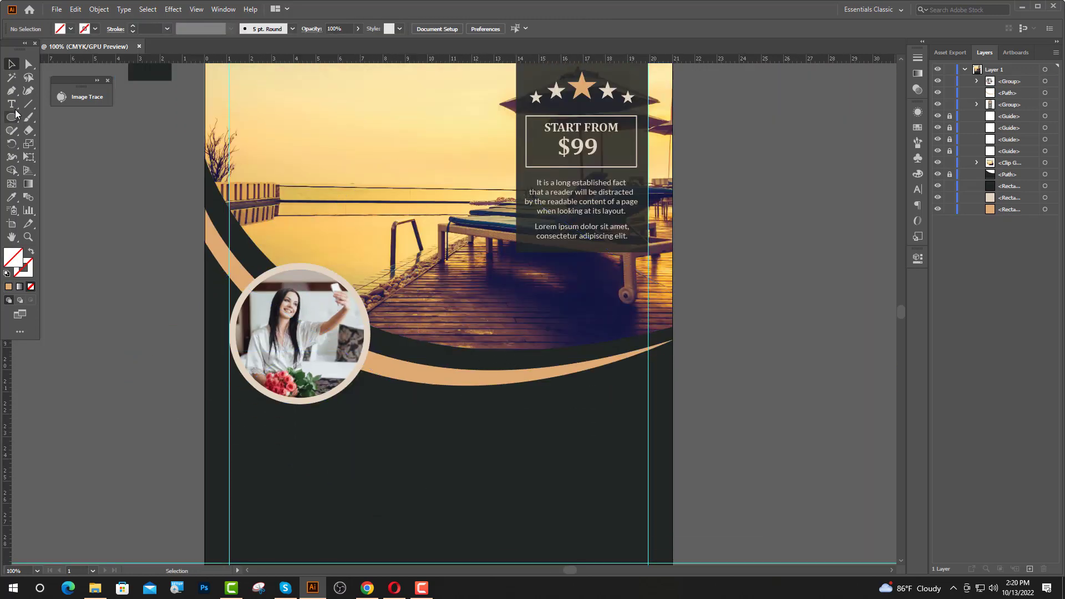
{"action": "left_click_drag", "start_coordinate": [417, 368], "coordinate": [445, 416]}
{"action": "left_click", "coordinate": [11, 64]}
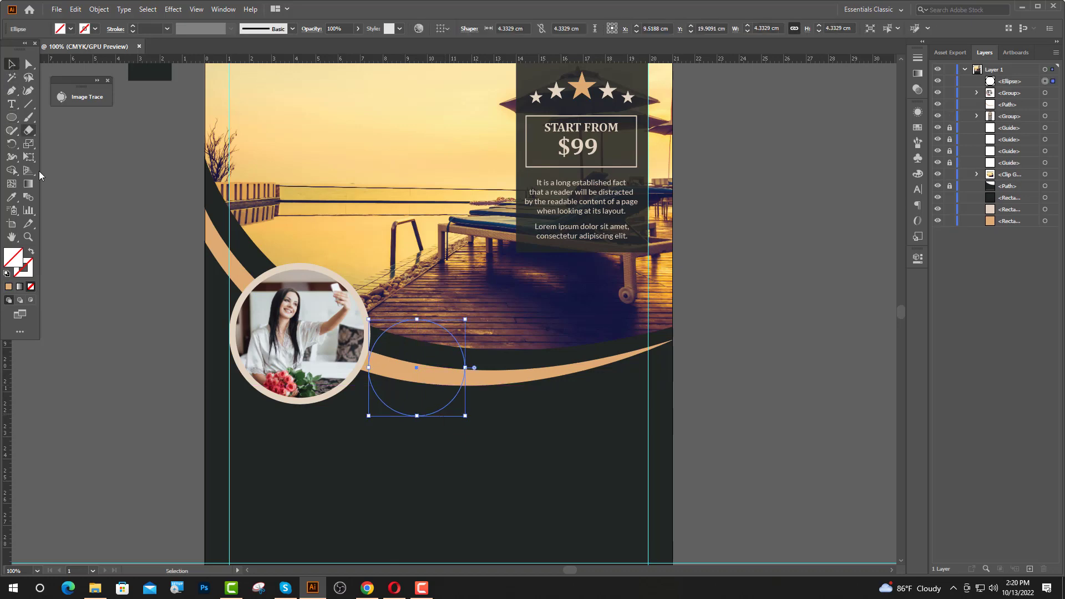
{"action": "left_click", "coordinate": [12, 197]}
{"action": "left_click", "coordinate": [255, 282]}
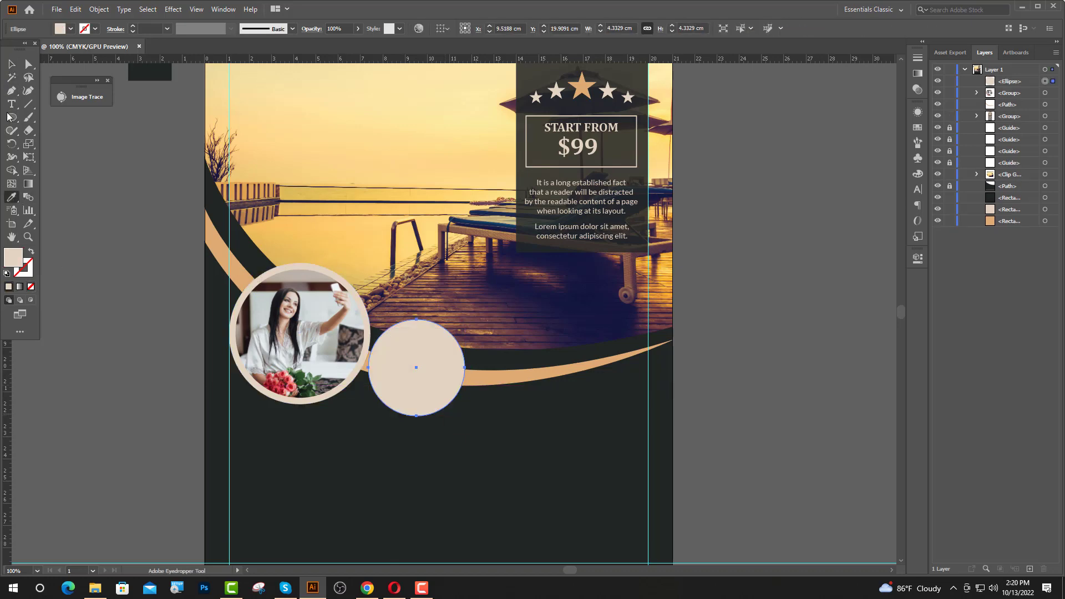
Move the beige circle along the orange band to about X 11.15 cm, Y 20.71 cm, leaving a gap from the round photo
{"action": "key", "text": "v"}
{"action": "left_click_drag", "start_coordinate": [406, 378], "coordinate": [444, 404]}
{"action": "scroll", "coordinate": [478, 403], "scroll_direction": "down", "scroll_amount": 1}
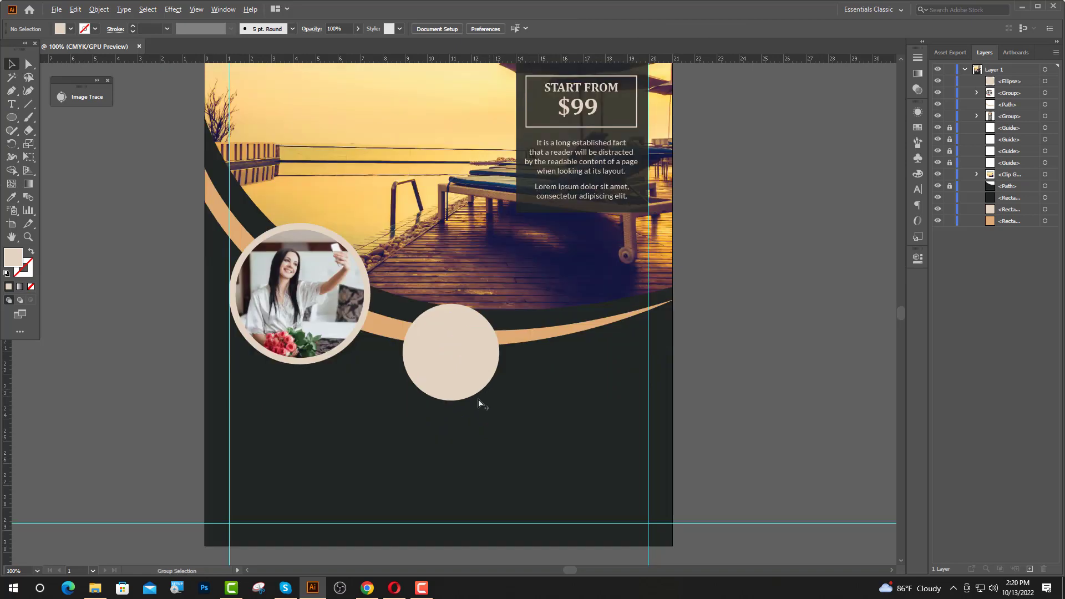
{"action": "scroll", "coordinate": [454, 394], "scroll_direction": "up", "scroll_amount": 1}
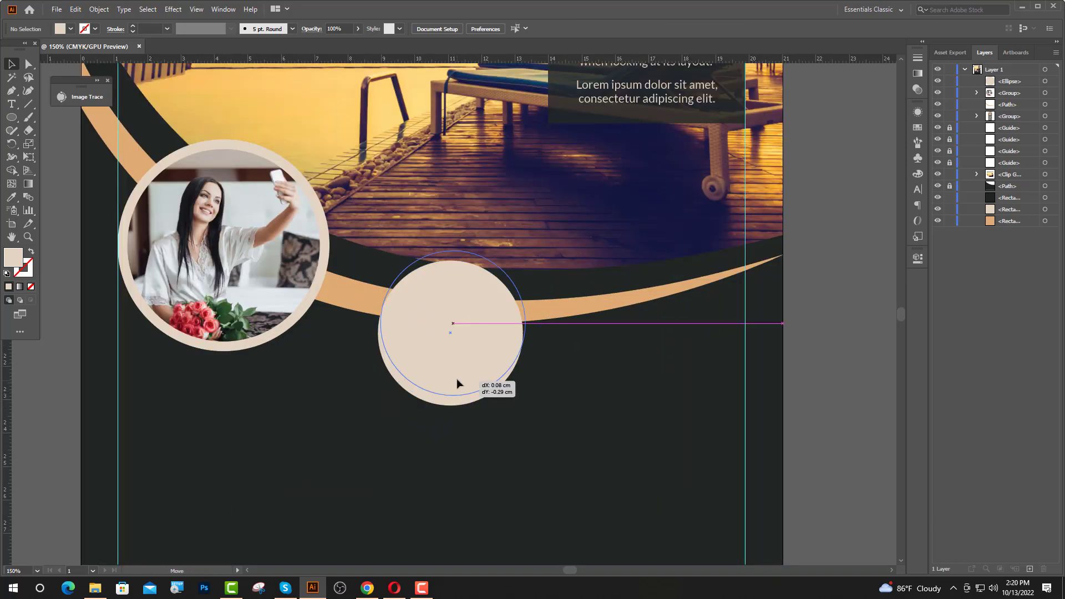
{"action": "left_click", "coordinate": [493, 332]}
Duplicate the small beige circle in place and shrink the copy concentrically to about 3.71 cm in diameter
{"action": "key", "text": "a"}
{"action": "key", "text": "ctrl+c"}
{"action": "key", "text": "ctrl+f"}
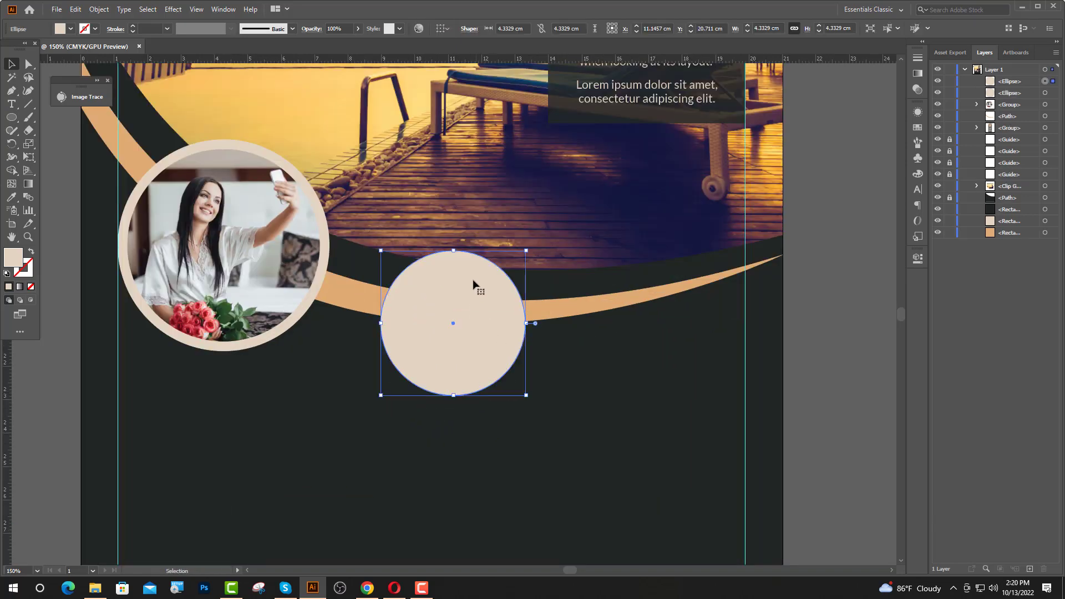
{"action": "left_click_drag", "start_coordinate": [453, 251], "coordinate": [459, 262]}
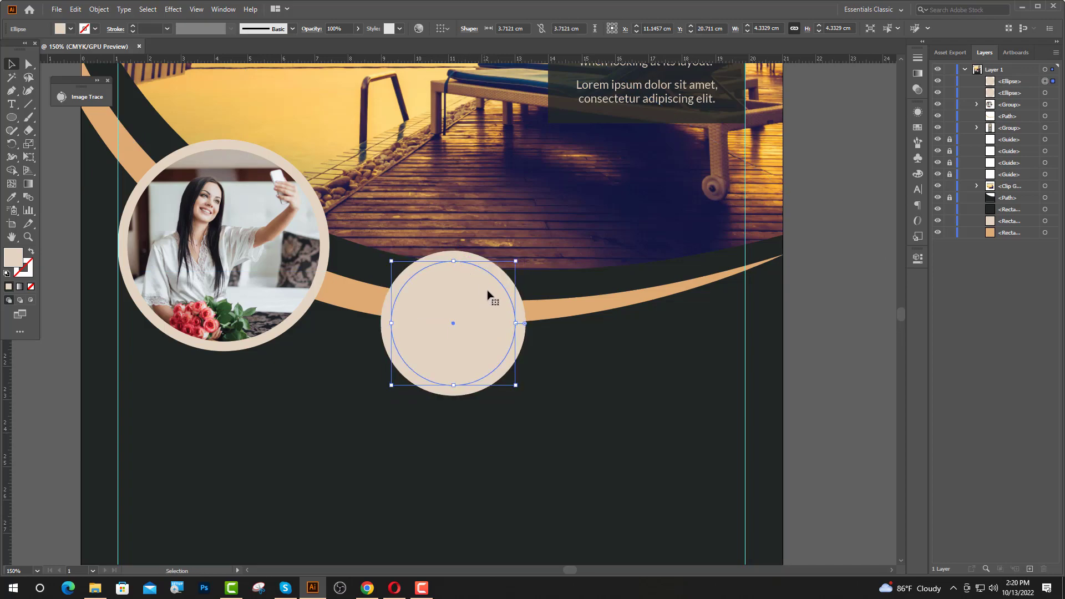
Place the beautiful-young-woman spa photo from the Image 2 folder in the flyer
{"action": "scroll", "coordinate": [542, 316], "scroll_direction": "down", "scroll_amount": 1}
{"action": "left_click", "coordinate": [93, 589]}
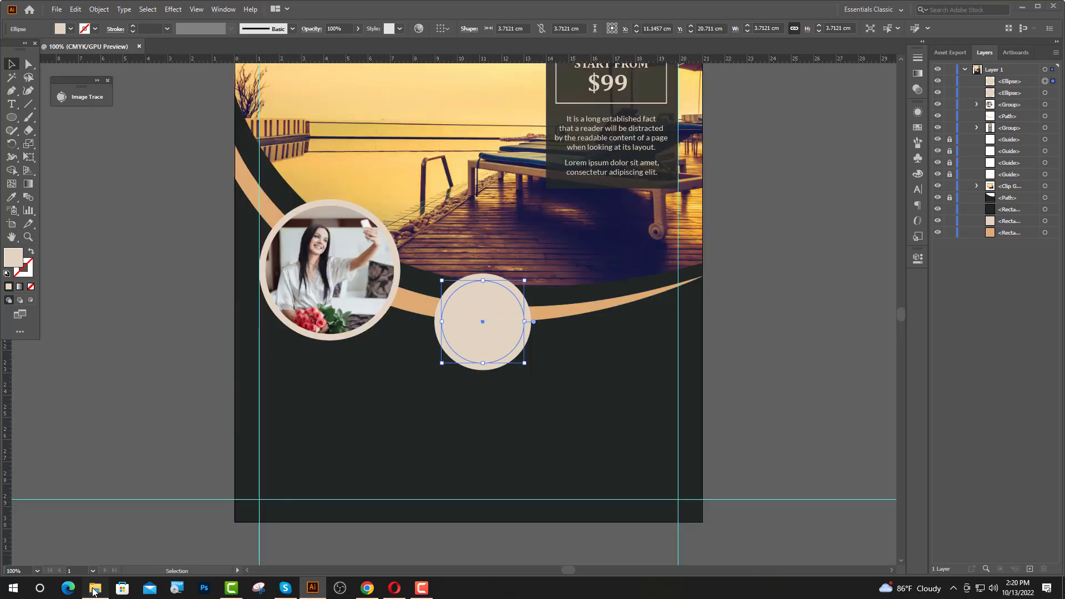
{"action": "left_click", "coordinate": [10, 37]}
{"action": "double_click", "coordinate": [120, 88]}
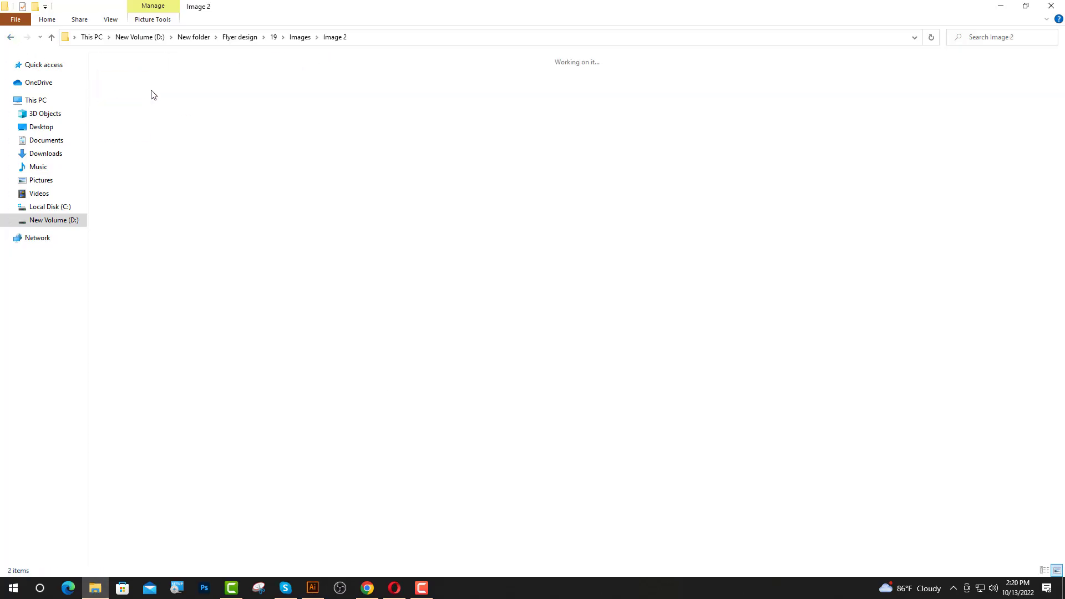
{"action": "left_click_drag", "start_coordinate": [128, 91], "coordinate": [411, 403]}
{"action": "scroll", "coordinate": [411, 403], "scroll_direction": "down", "scroll_amount": 7}
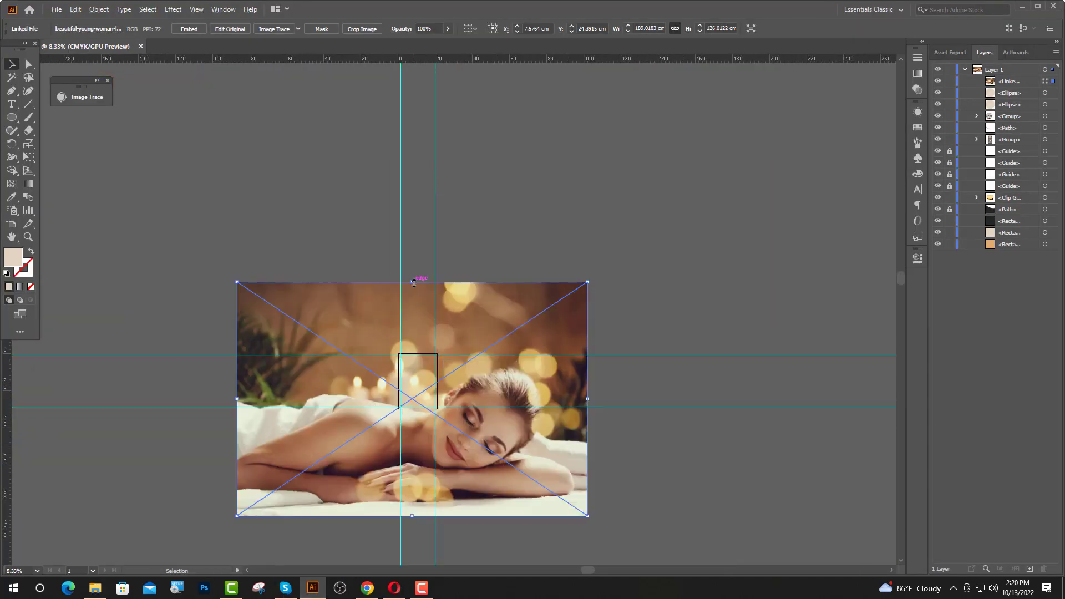
Scale the spa photo down to about 5.85 × 3.90 cm over the small circles and stack it behind the inner circle
{"action": "left_click_drag", "start_coordinate": [413, 283], "coordinate": [414, 391]}
{"action": "scroll", "coordinate": [415, 398], "scroll_direction": "up", "scroll_amount": 5}
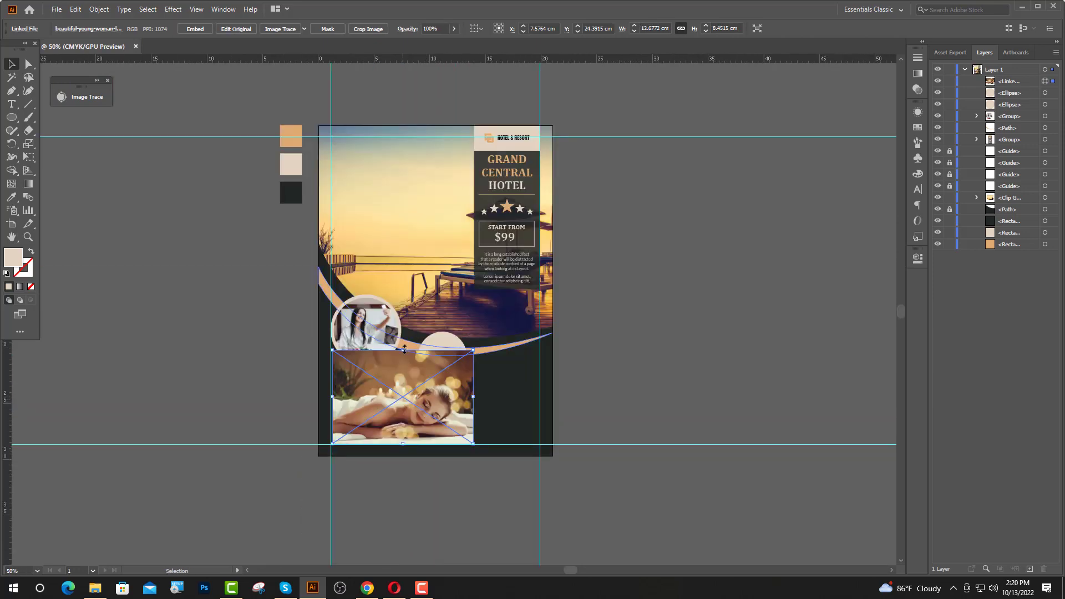
{"action": "left_click_drag", "start_coordinate": [403, 350], "coordinate": [437, 375]}
{"action": "scroll", "coordinate": [452, 371], "scroll_direction": "up", "scroll_amount": 1}
{"action": "scroll", "coordinate": [451, 370], "scroll_direction": "up", "scroll_amount": 3}
{"action": "left_click_drag", "start_coordinate": [431, 373], "coordinate": [410, 395]}
{"action": "scroll", "coordinate": [419, 393], "scroll_direction": "up", "scroll_amount": 2}
{"action": "key", "text": "ctrl+bracketleft"}
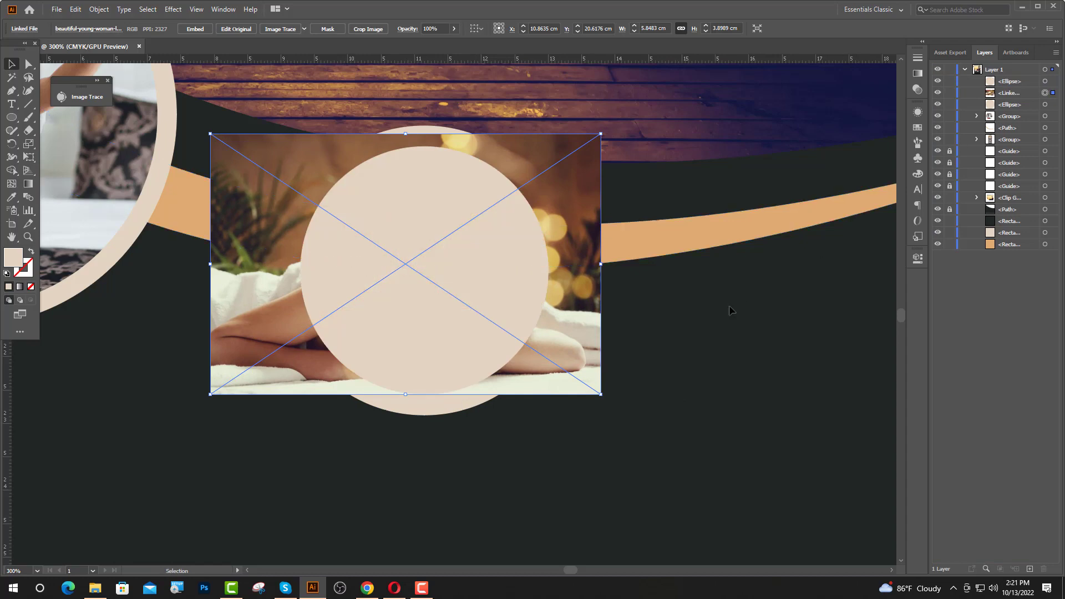
Fine-tune the spa photo to about 5.69 × 3.80 cm so that it still covers the inner circle
{"action": "left_click", "coordinate": [690, 365]}
{"action": "left_click_drag", "start_coordinate": [592, 359], "coordinate": [596, 366]}
{"action": "left_click_drag", "start_coordinate": [605, 140], "coordinate": [600, 143]}
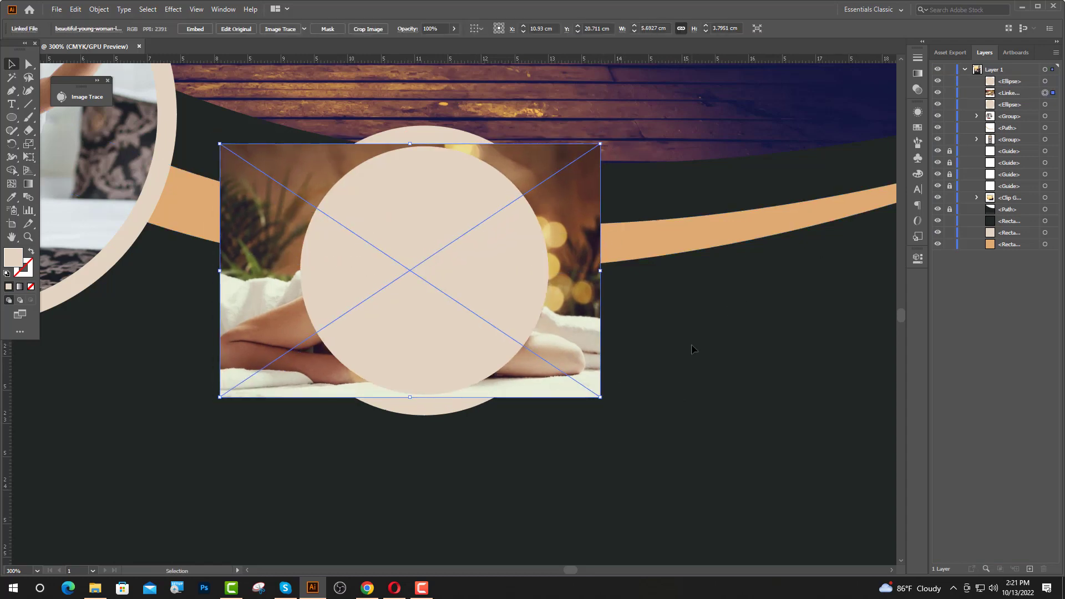
{"action": "left_click", "coordinate": [694, 344]}
Clip the spa photo to the inner beige circle with a clipping mask
{"action": "left_click", "coordinate": [496, 306]}
{"action": "left_click", "coordinate": [581, 313], "text": "shift"}
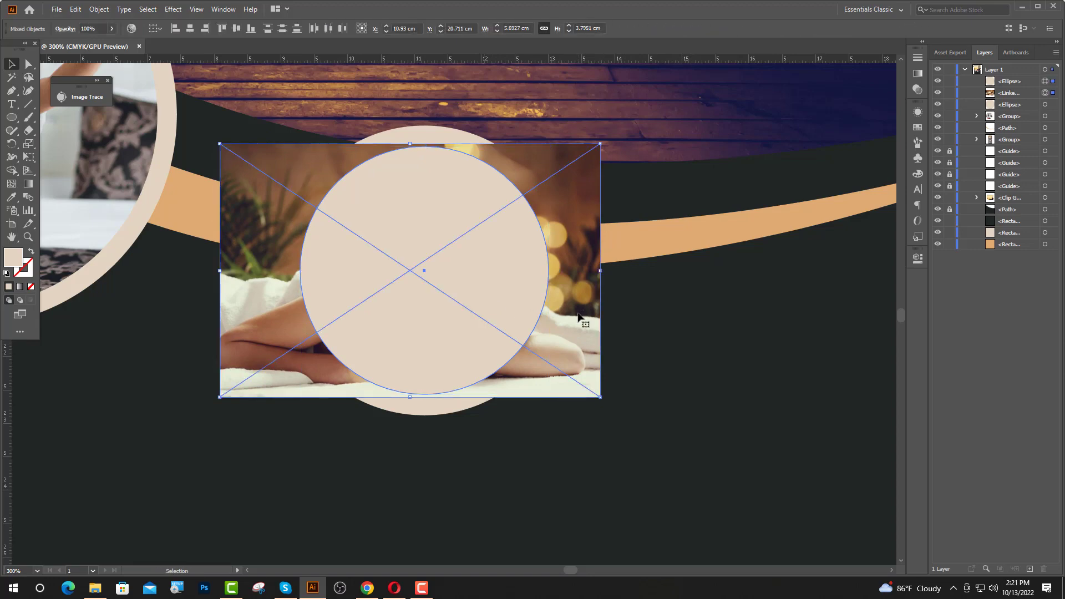
{"action": "right_click", "coordinate": [578, 312]}
{"action": "left_click", "coordinate": [625, 409]}
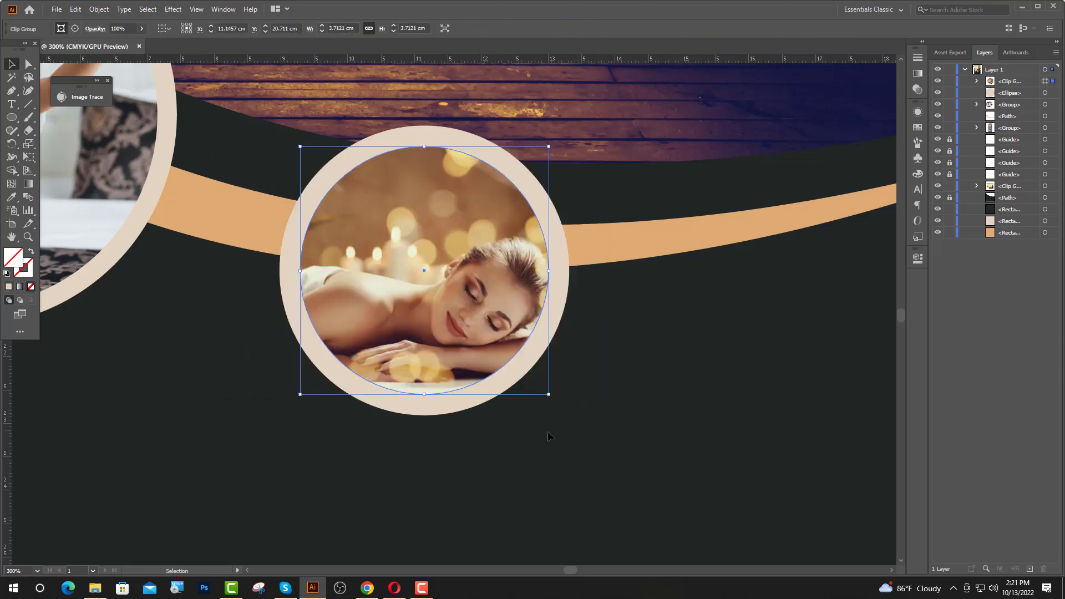
{"action": "left_click", "coordinate": [482, 399]}
Select both round photos with their rings and nudge them up together so that they sit higher across the orange band
{"action": "key", "text": "ctrl+1"}
{"action": "left_click", "coordinate": [314, 271]}
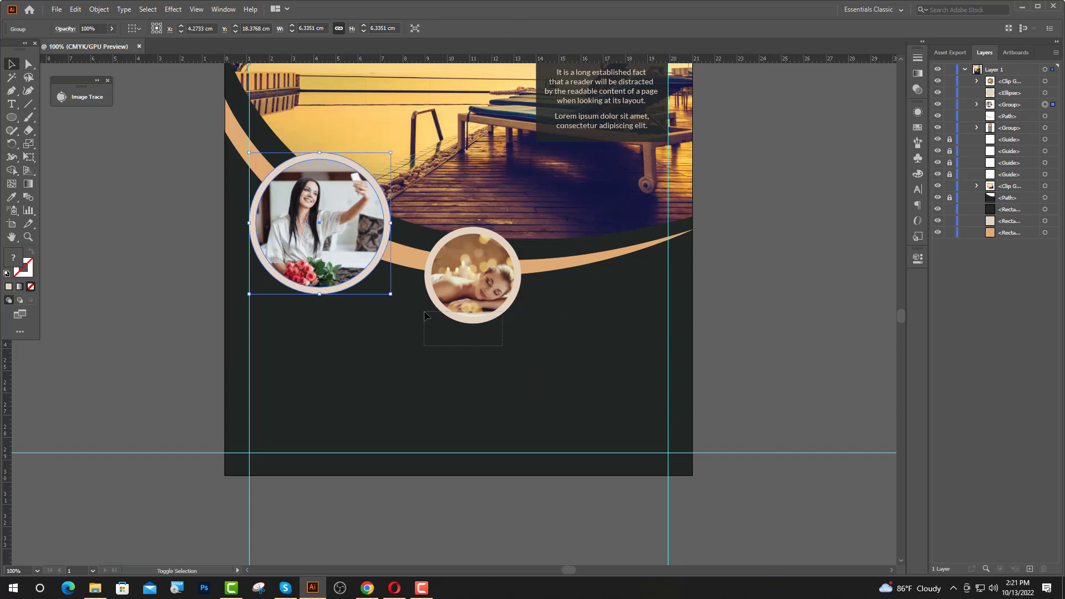
{"action": "left_click_drag", "start_coordinate": [425, 315], "coordinate": [426, 315]}
{"action": "key", "text": "Up"}
{"action": "key", "text": "Up"}
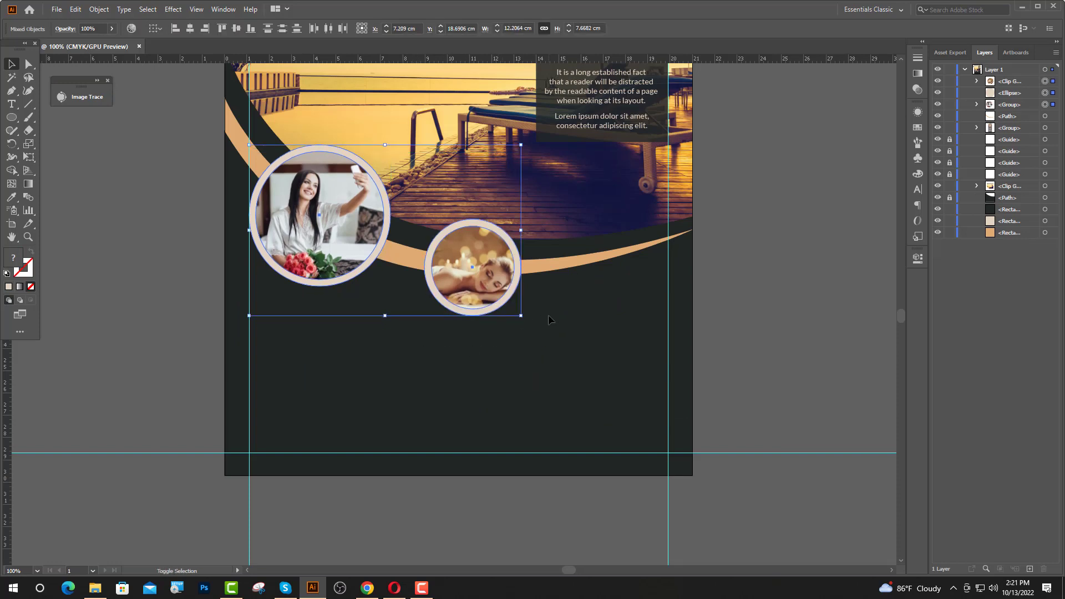
{"action": "key", "text": "Up"}
{"action": "key", "text": "Up"}
{"action": "key", "text": "Up"}
{"action": "key", "text": "Up"}
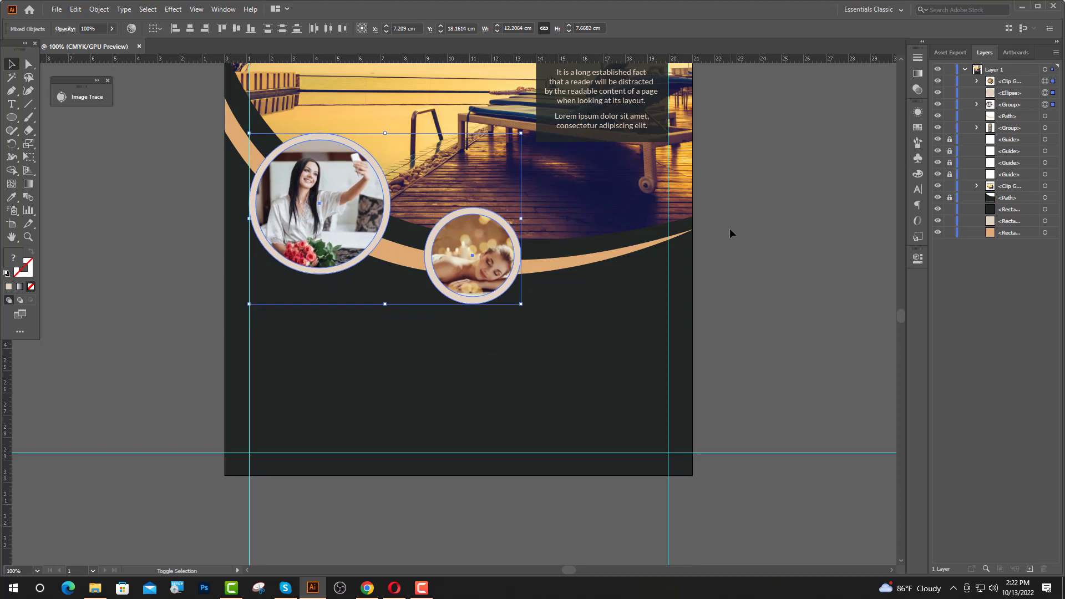
{"action": "left_click", "coordinate": [730, 229]}
Add placeholder point text below the larger round photo, copy the orange CENTRAL heading's style onto it, and set its size to 42 pt
{"action": "left_click", "coordinate": [12, 103]}
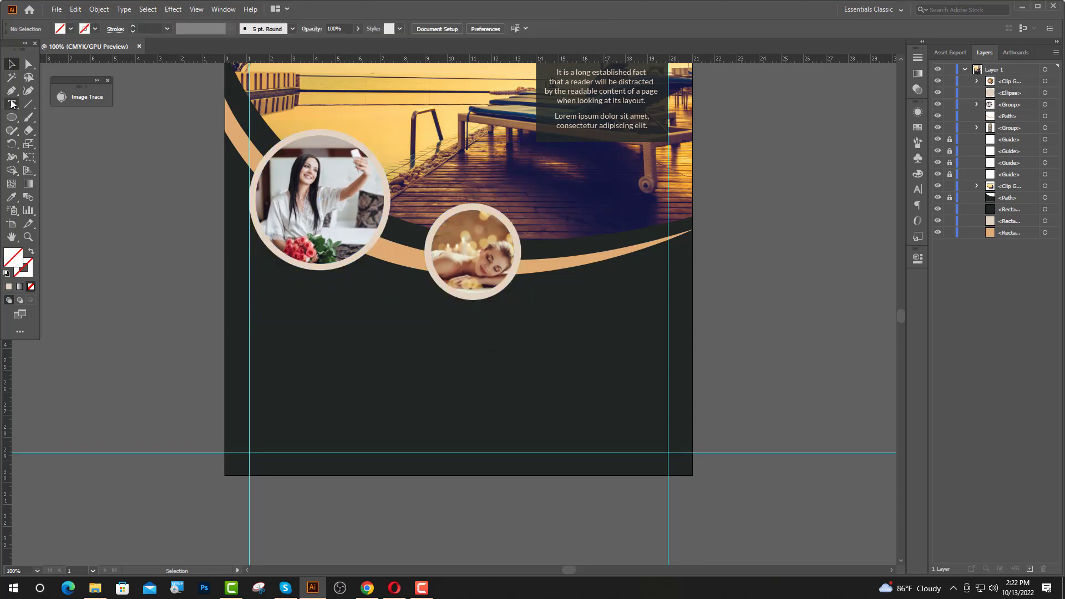
{"action": "left_click", "coordinate": [258, 288]}
{"action": "scroll", "coordinate": [350, 319], "scroll_direction": "down", "scroll_amount": 1}
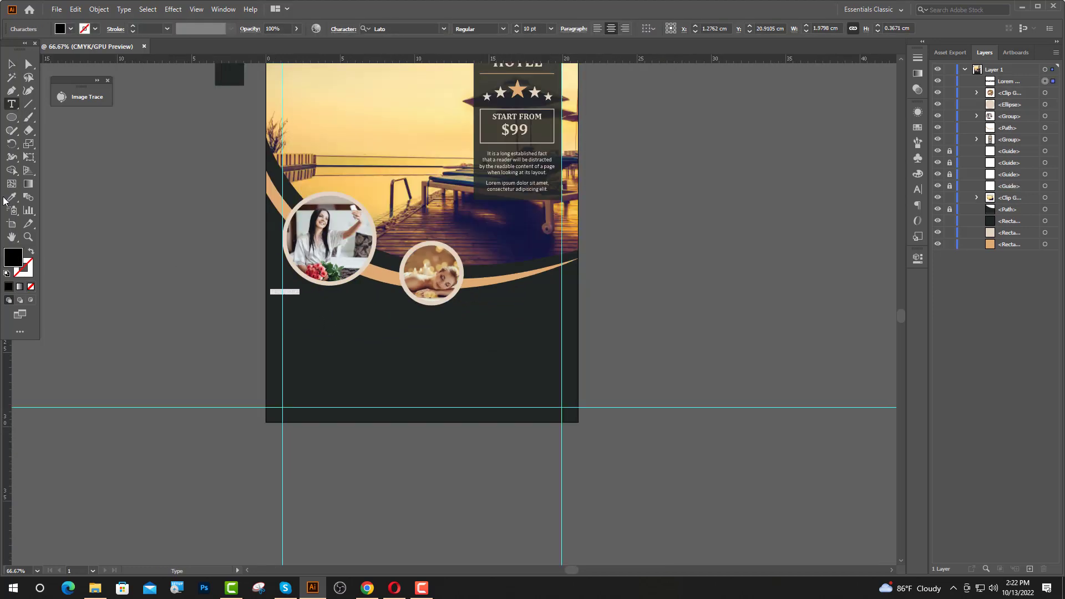
{"action": "left_click", "coordinate": [11, 197]}
{"action": "scroll", "coordinate": [518, 72], "scroll_direction": "up", "scroll_amount": 1}
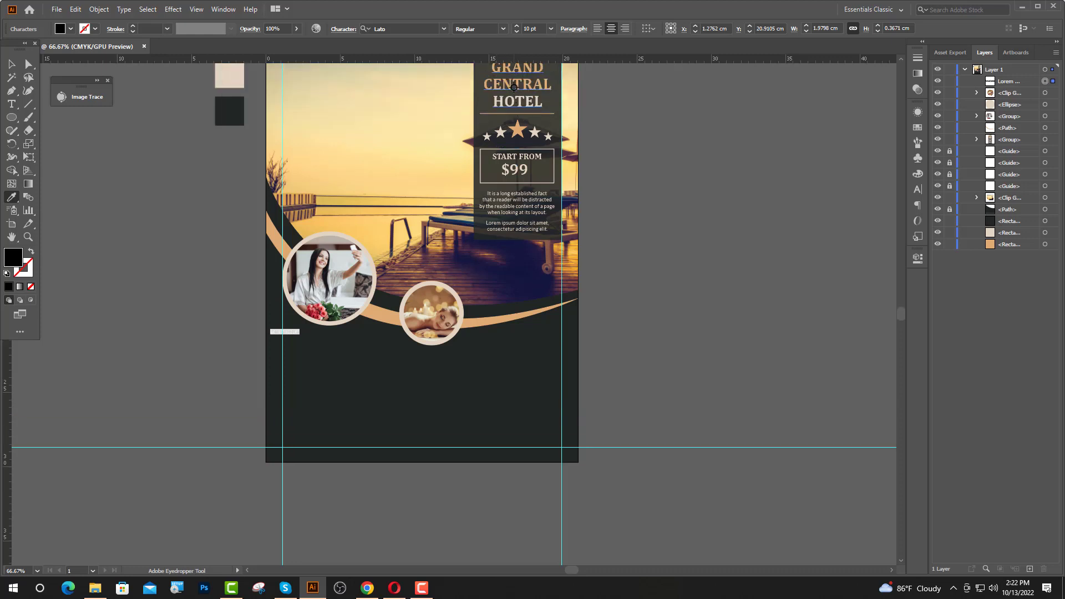
{"action": "left_click", "coordinate": [509, 85]}
{"action": "left_click", "coordinate": [524, 29]}
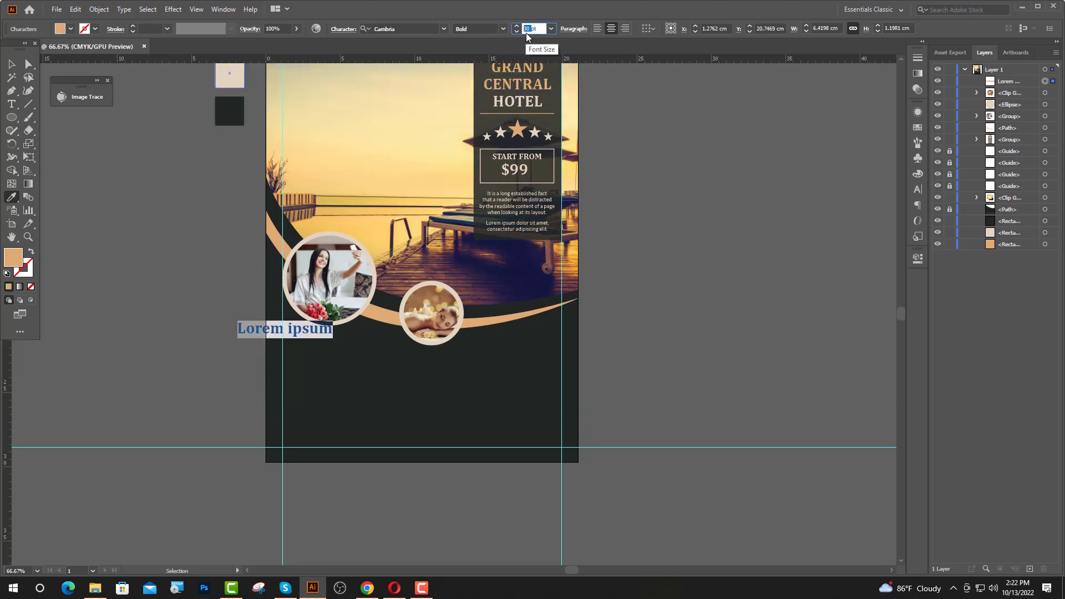
{"action": "type", "text": "42"}
{"action": "key", "text": "Return"}
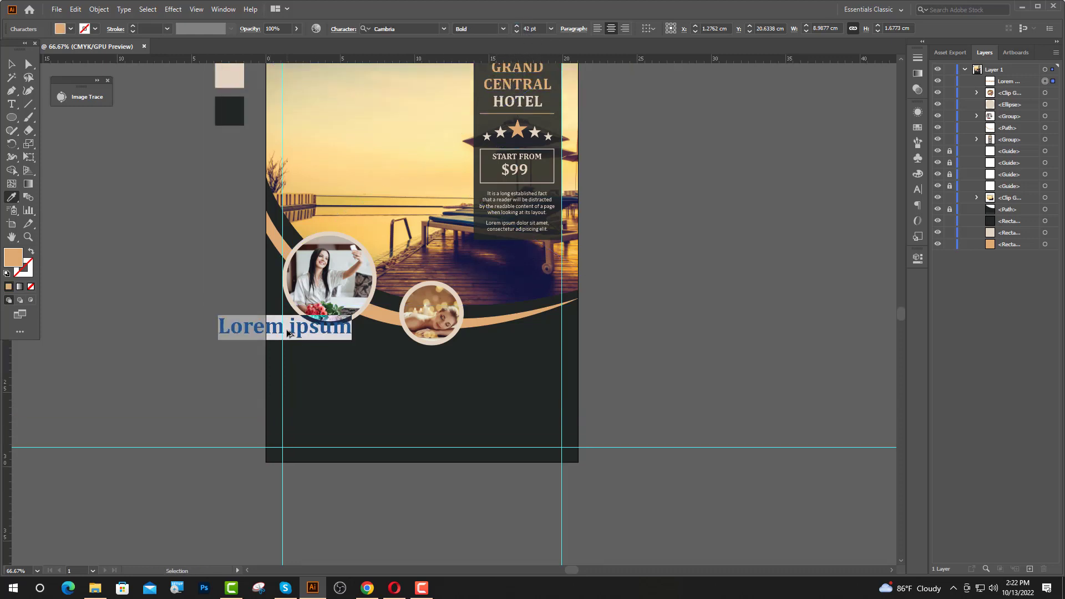
Replace the placeholder text with HOTEL AMENETIES on two lines and left-align the heading
{"action": "key", "text": "ctrl+equal"}
{"action": "key", "text": "ctrl+equal"}
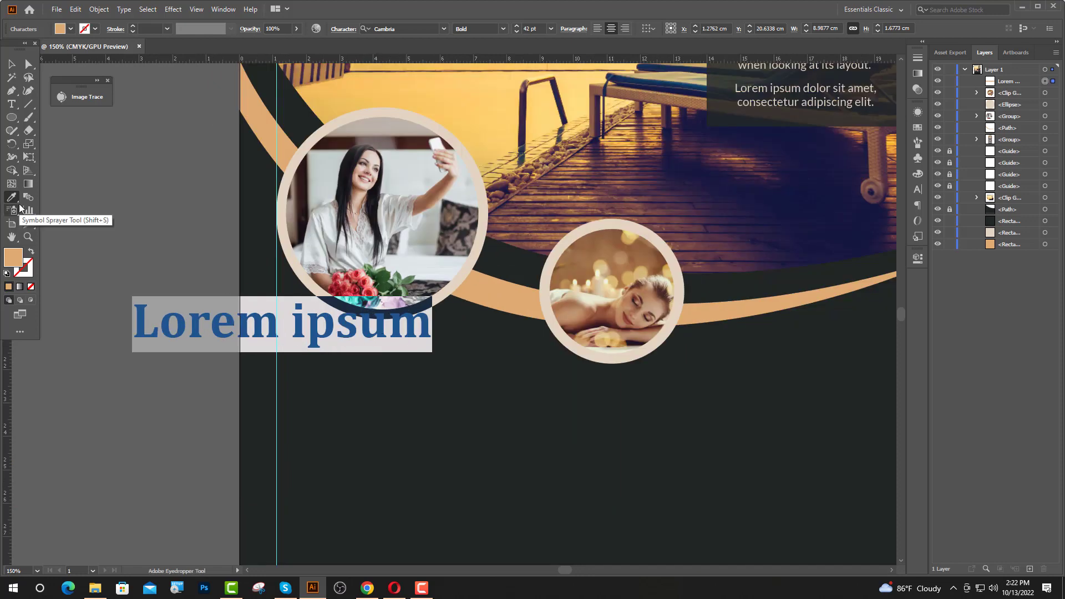
{"action": "type", "text": "HOT"}
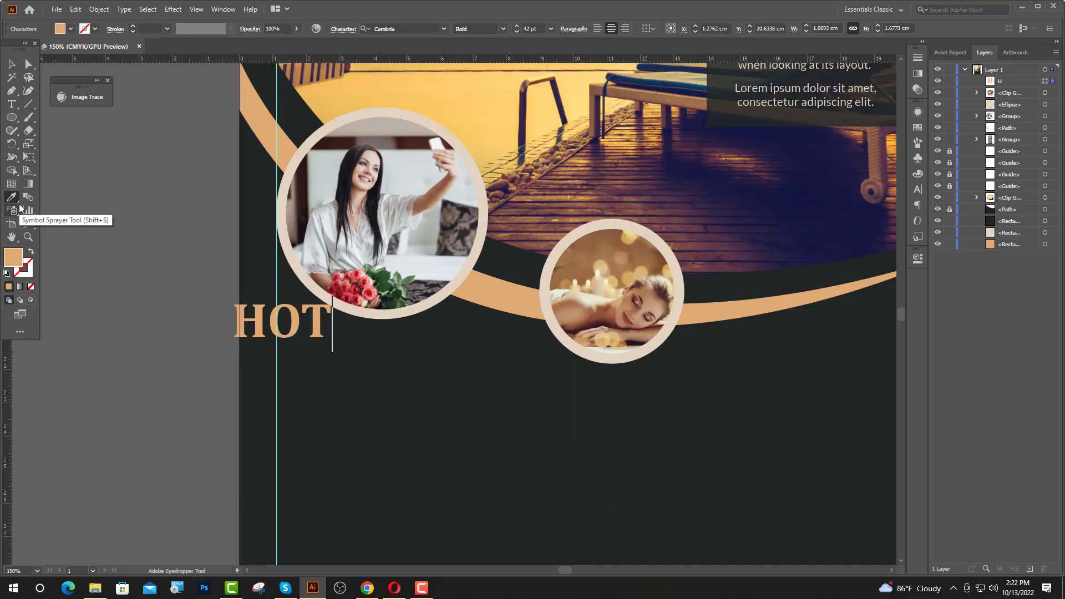
{"action": "type", "text": "EL "}
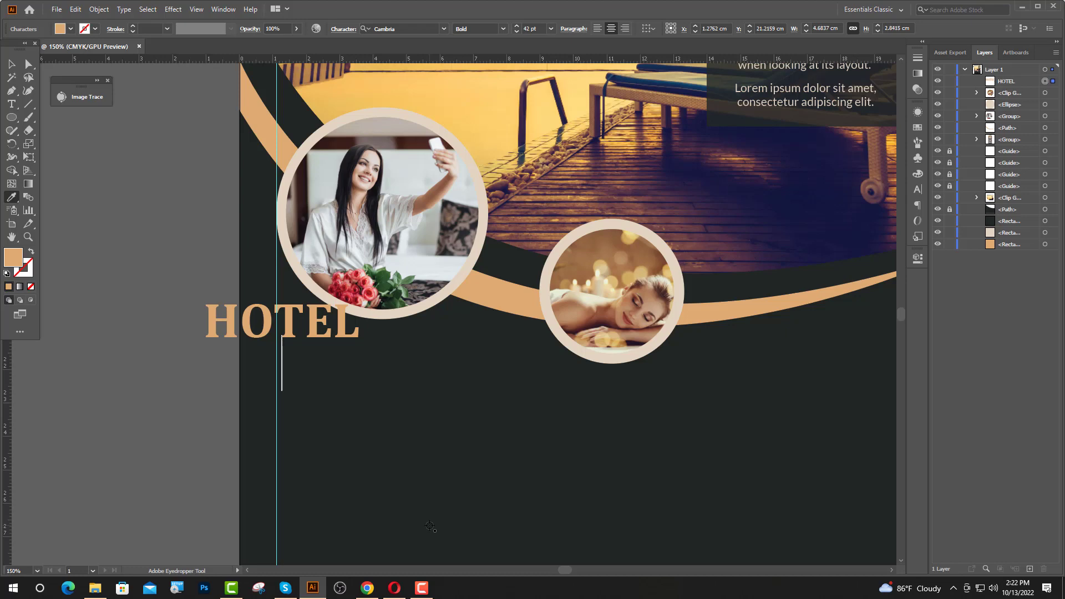
{"action": "type", "text": "AME"}
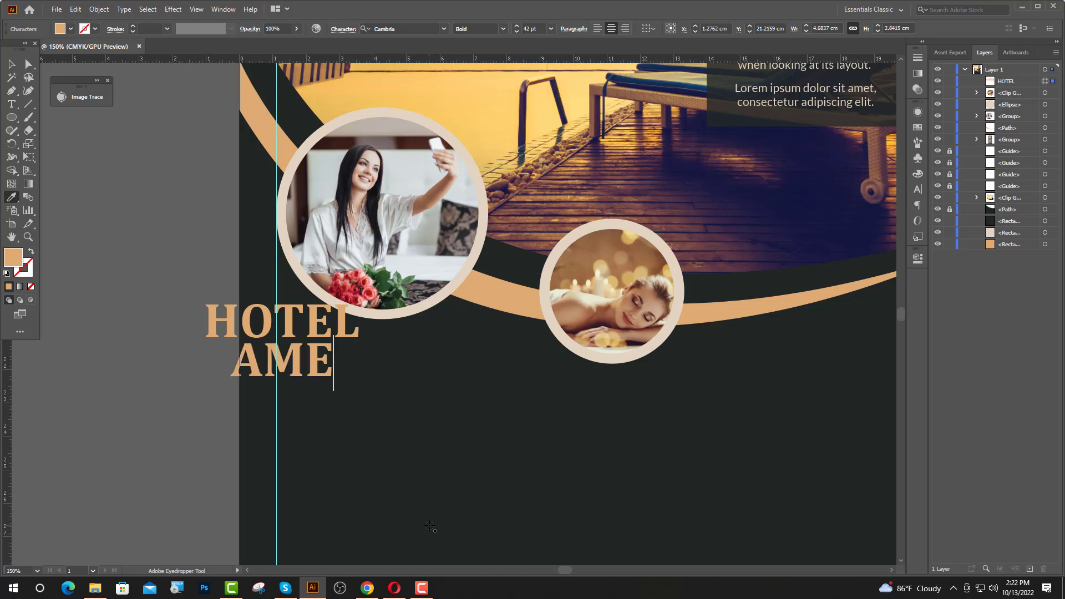
{"action": "type", "text": "NETIES"}
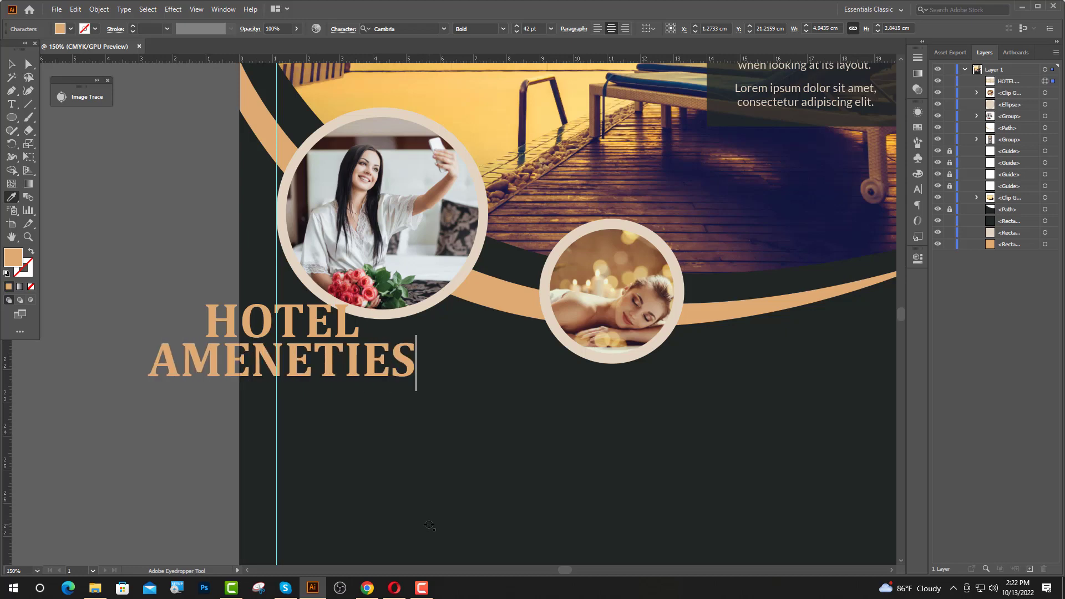
{"action": "key", "text": "Escape"}
{"action": "left_click", "coordinate": [597, 29]}
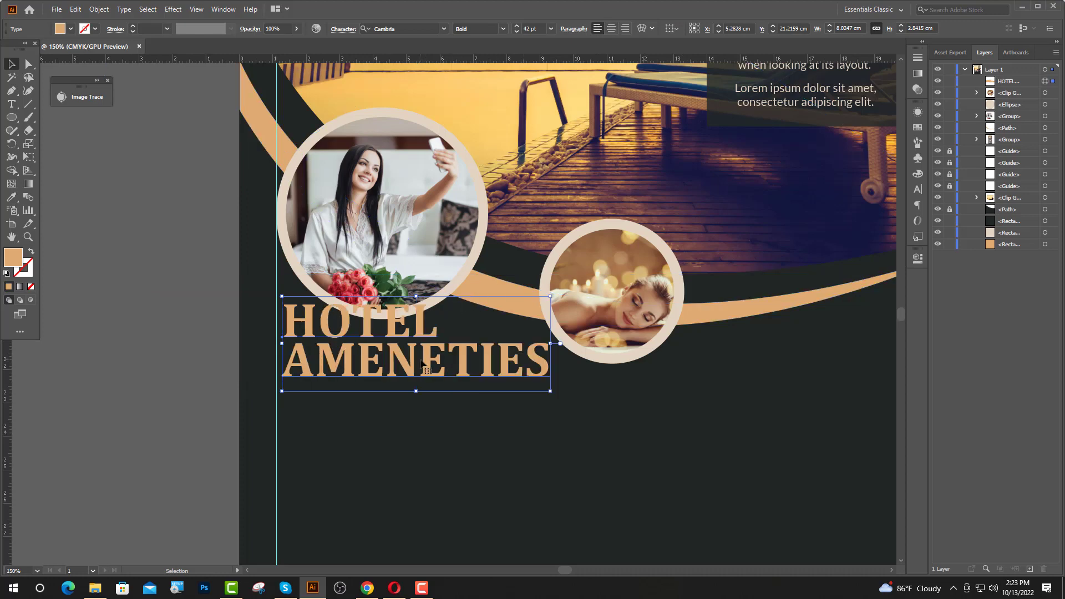
Position the HOTEL AMENETIES heading below the larger round photo against the left margin guide and increase its line spacing
{"action": "left_click_drag", "start_coordinate": [438, 366], "coordinate": [438, 423]}
{"action": "left_click", "coordinate": [917, 189]}
{"action": "left_click", "coordinate": [880, 156]}
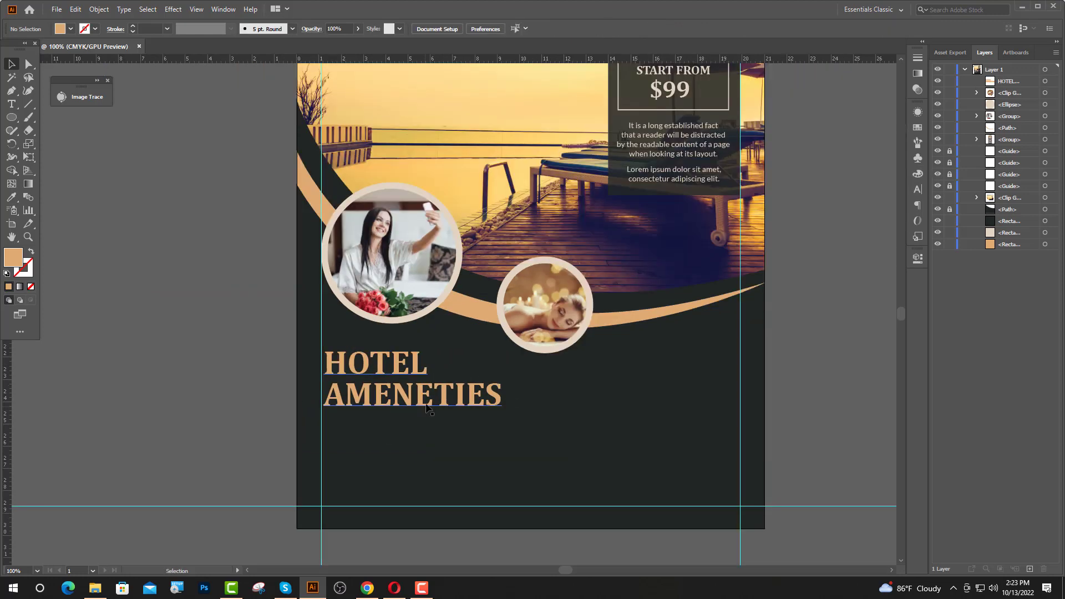
{"action": "scroll", "coordinate": [427, 396], "scroll_direction": "down", "scroll_amount": 1}
{"action": "left_click_drag", "start_coordinate": [402, 367], "coordinate": [405, 356]}
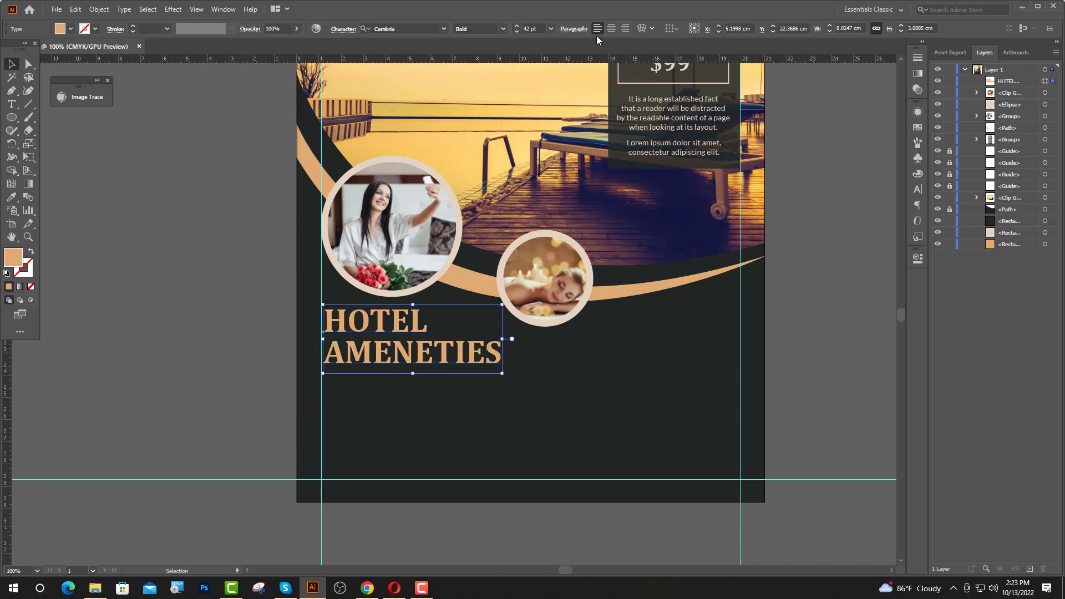
Set the HOTEL AMENETIES heading's font size to 35 pt
{"action": "left_click", "coordinate": [523, 29]}
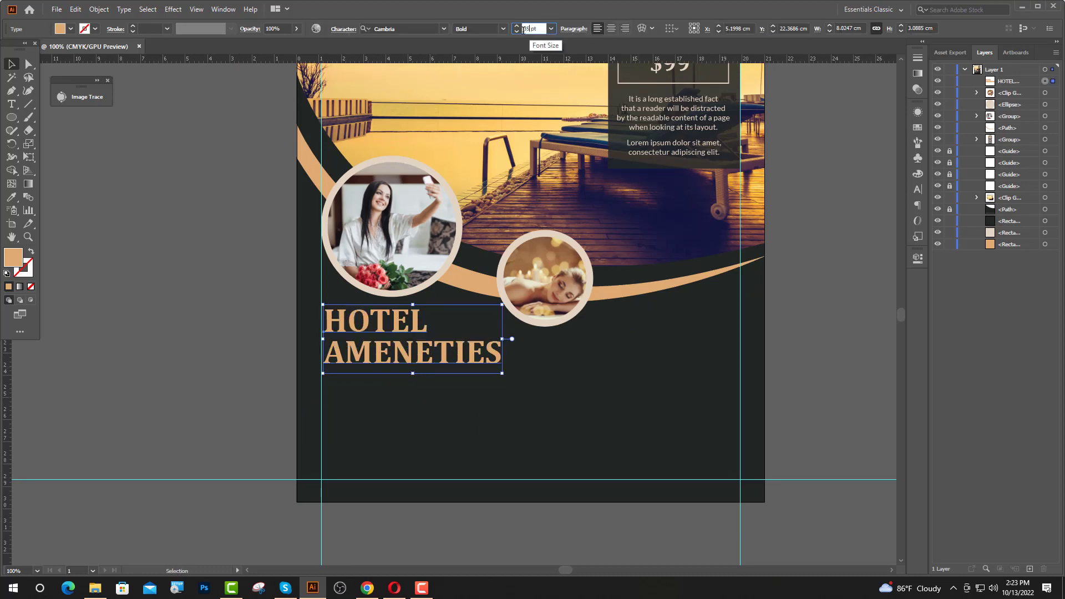
{"action": "type", "text": "35"}
{"action": "key", "text": "Return"}
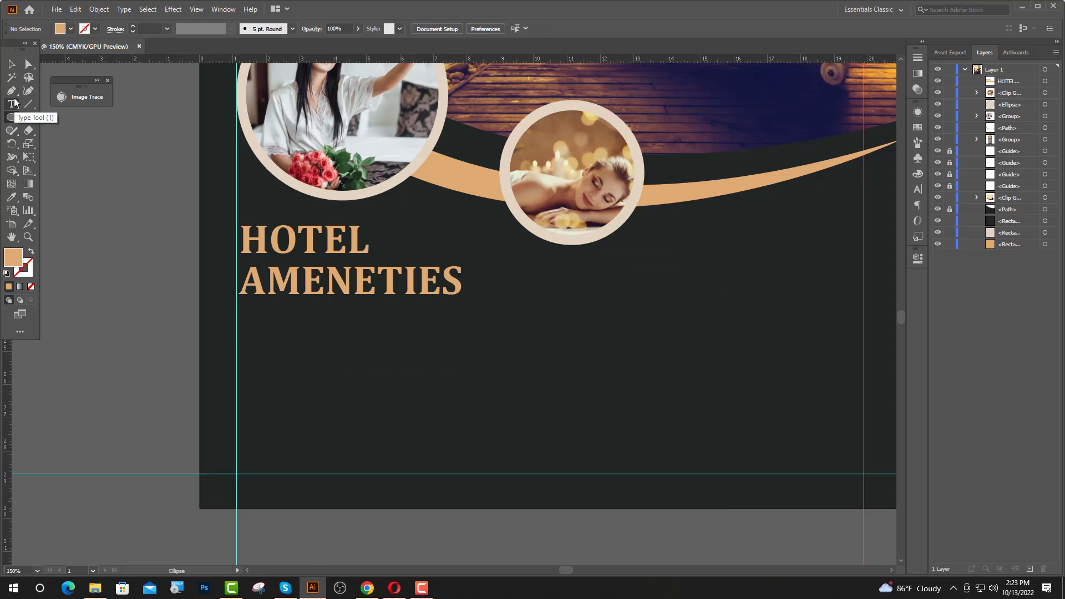
Start a point text below the heading, search the Icofont site in Chrome for RIGH, and copy the swoosh-right arrow glyph
{"action": "left_click", "coordinate": [14, 107]}
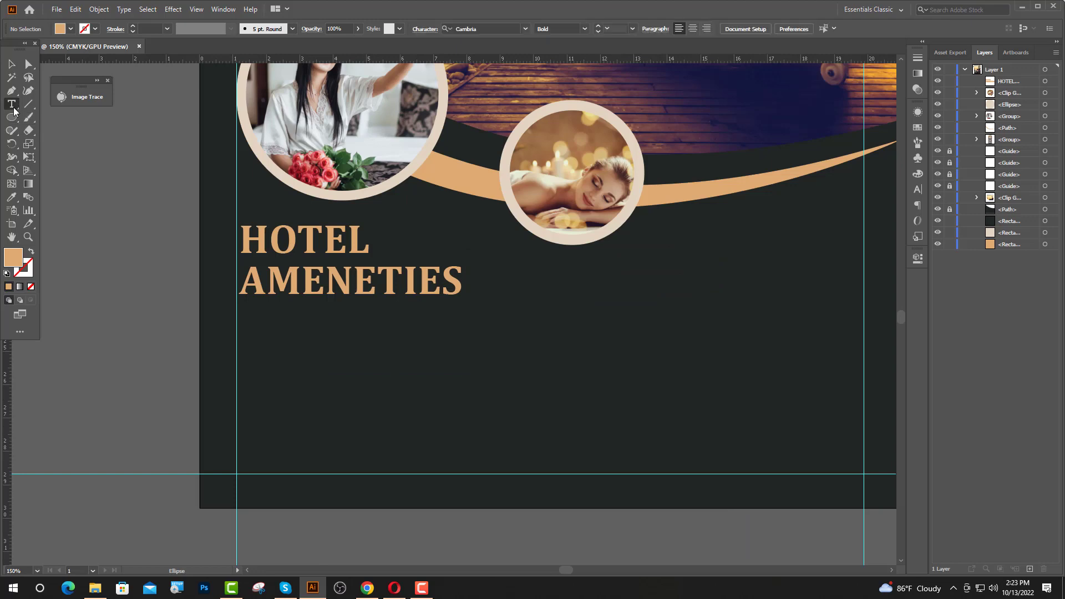
{"action": "left_click", "coordinate": [251, 325]}
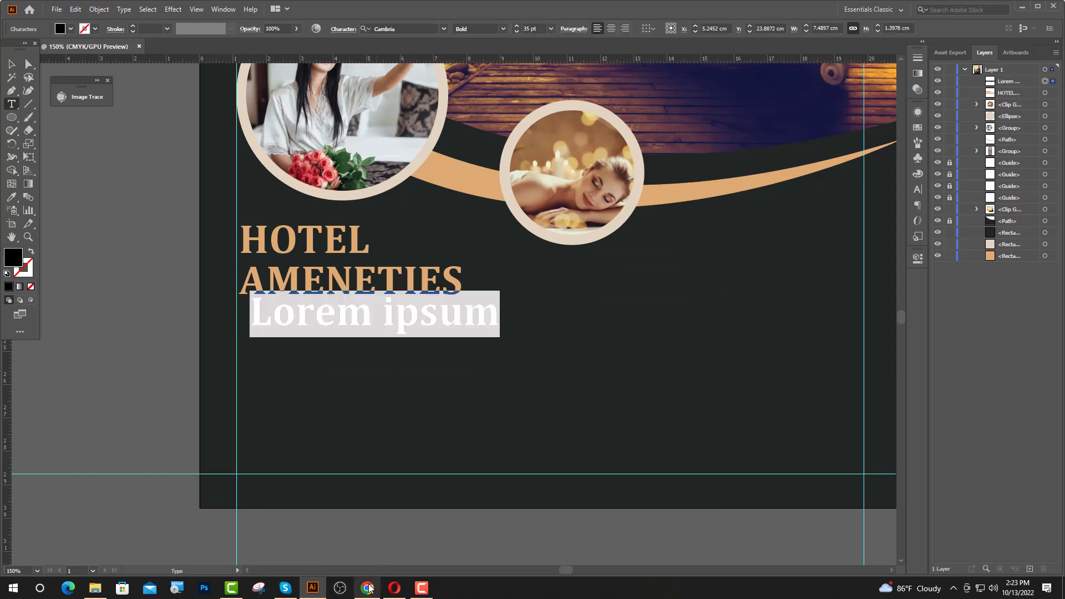
{"action": "left_click", "coordinate": [367, 588]}
{"action": "left_click", "coordinate": [320, 17]}
{"action": "left_click", "coordinate": [373, 251]}
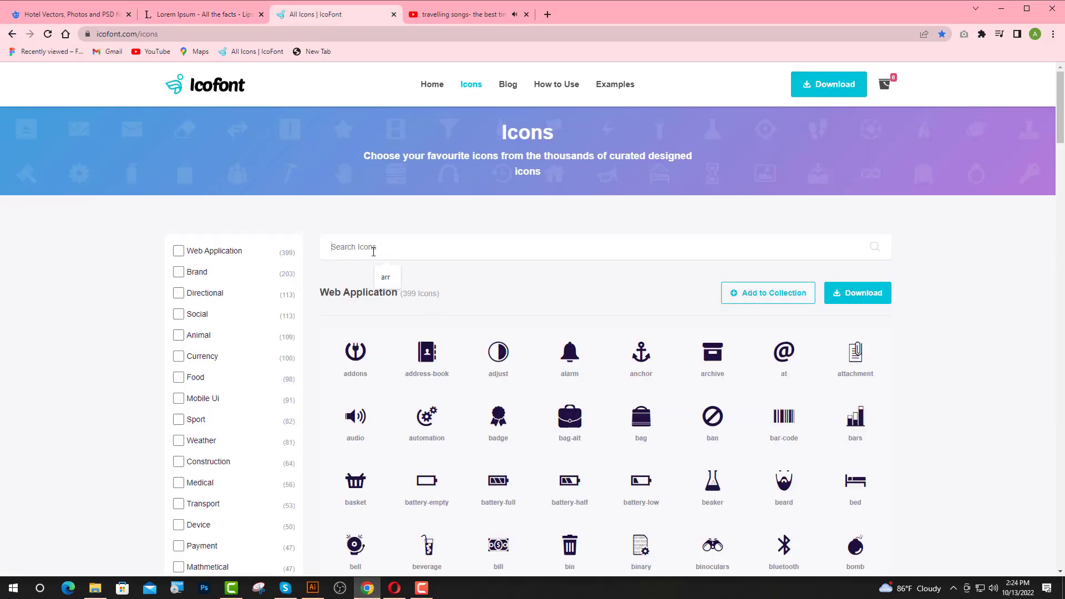
{"action": "type", "text": "RIGH"}
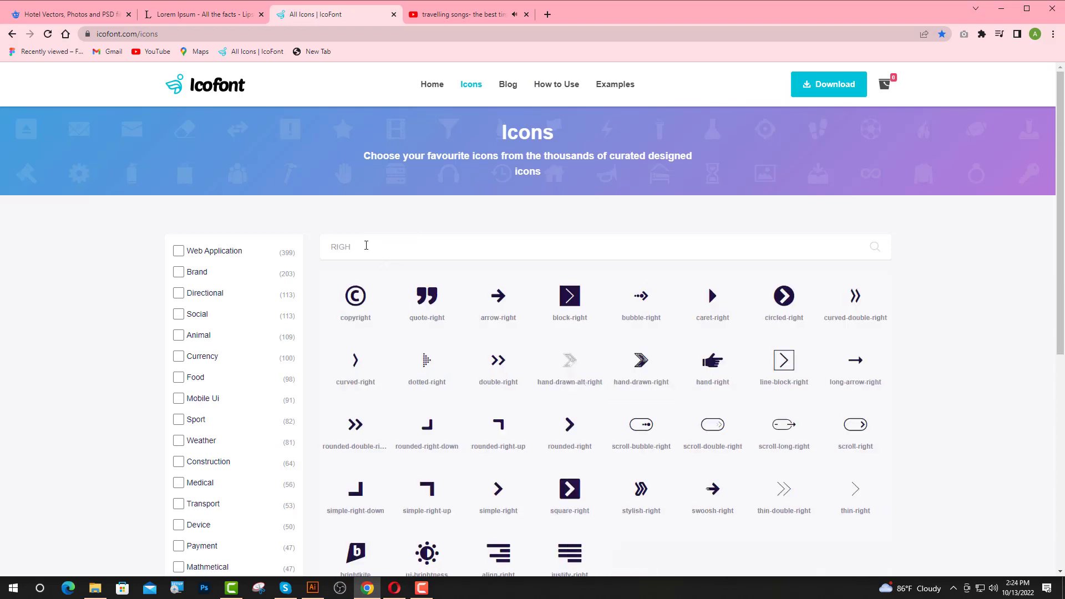
{"action": "left_click", "coordinate": [720, 498]}
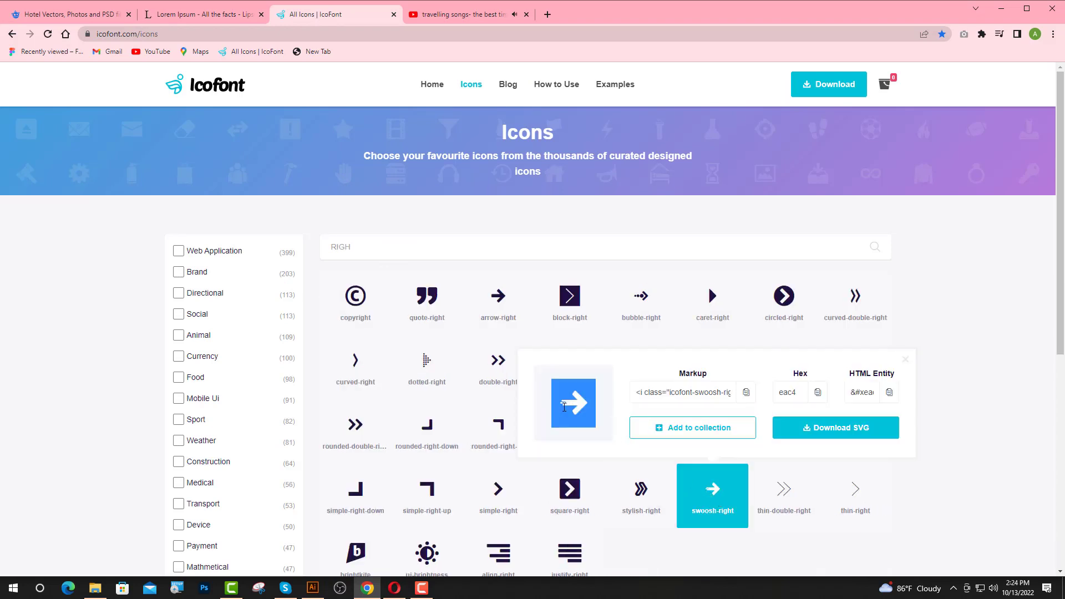
Back in Illustrator, replace the placeholder with the copied arrow glyph and set its font to icofont
{"action": "left_click", "coordinate": [312, 588]}
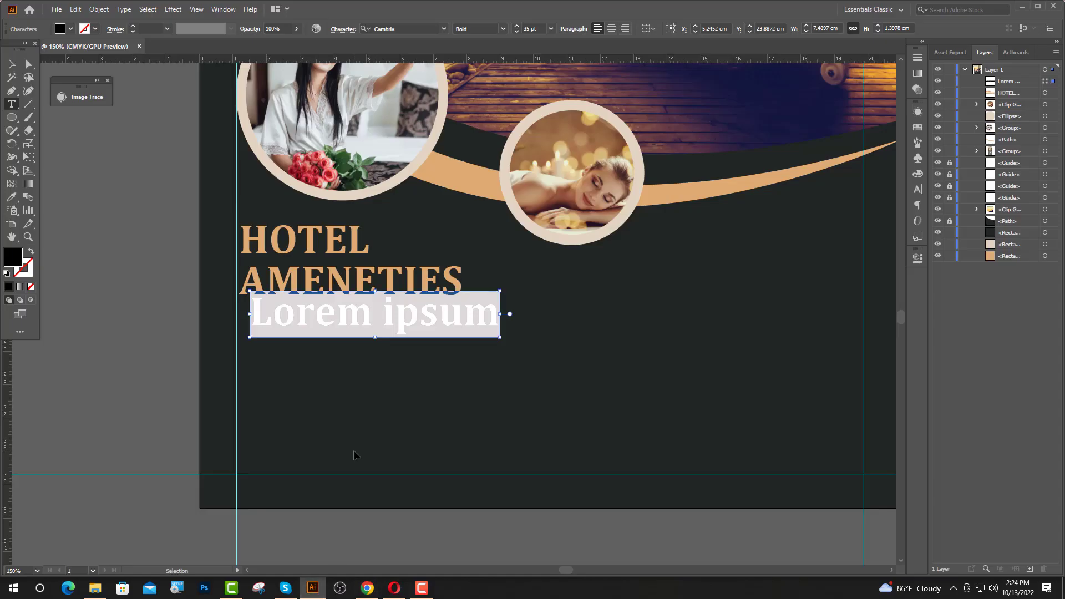
{"action": "key", "text": "ctrl+v"}
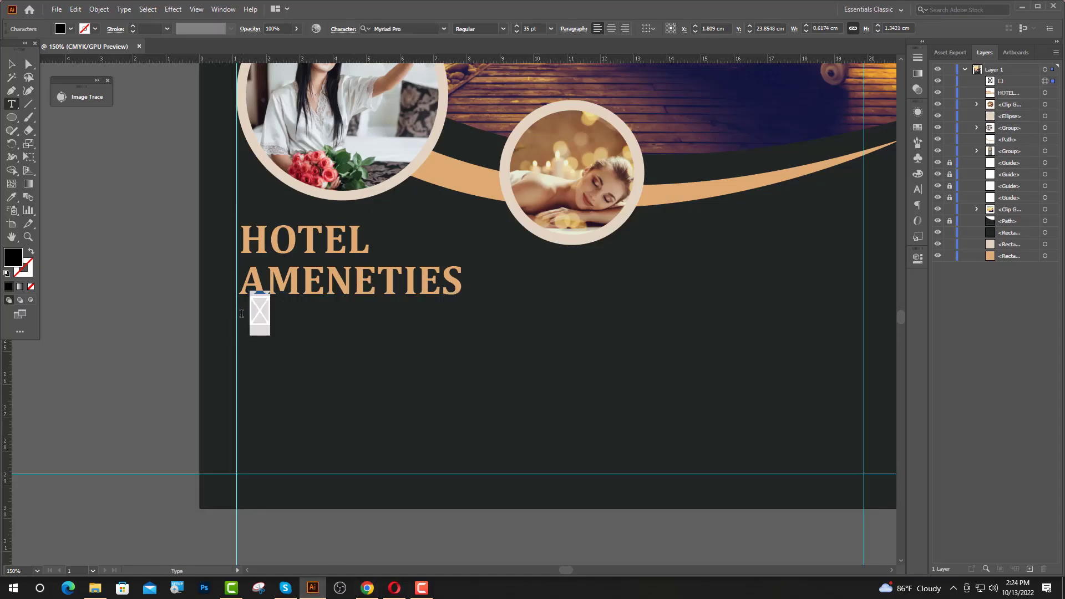
{"action": "left_click", "coordinate": [416, 29]}
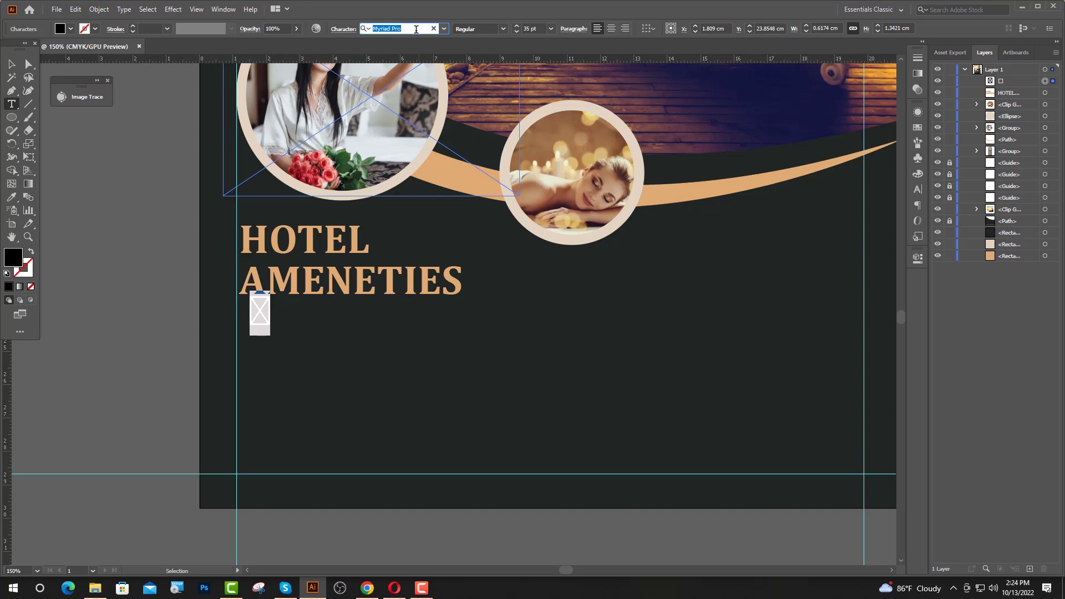
{"action": "type", "text": "icofont"}
{"action": "key", "text": "Return"}
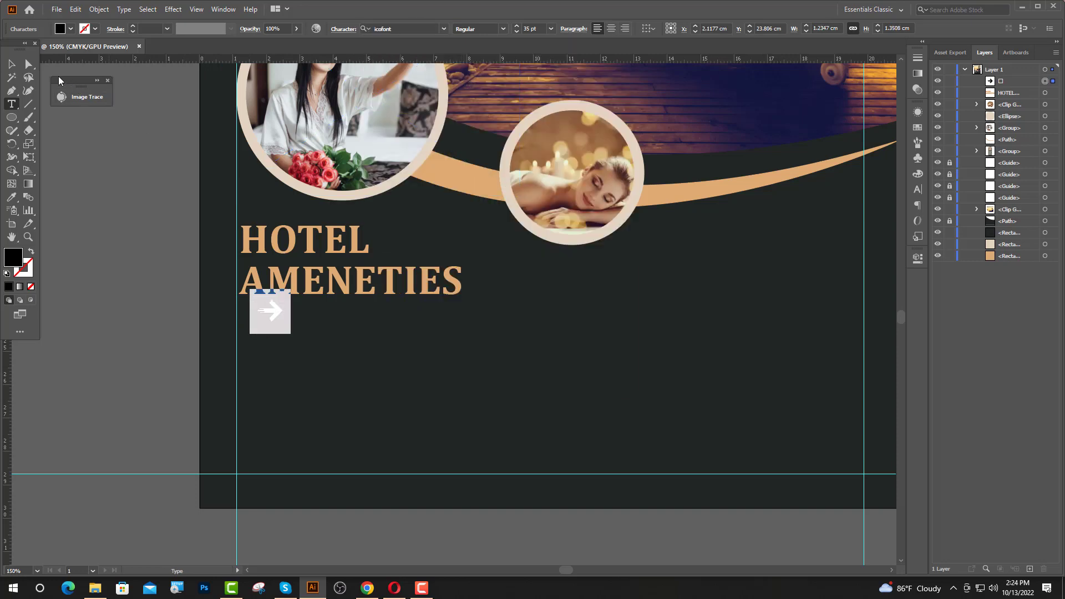
Move the arrow under the heading to the left margin guide and fill it with the beige of the larger photo's ring
{"action": "left_click", "coordinate": [12, 64]}
{"action": "left_click_drag", "start_coordinate": [276, 310], "coordinate": [255, 328]}
{"action": "scroll", "coordinate": [255, 329], "scroll_direction": "left", "scroll_amount": 2}
{"action": "left_click", "coordinate": [12, 198]}
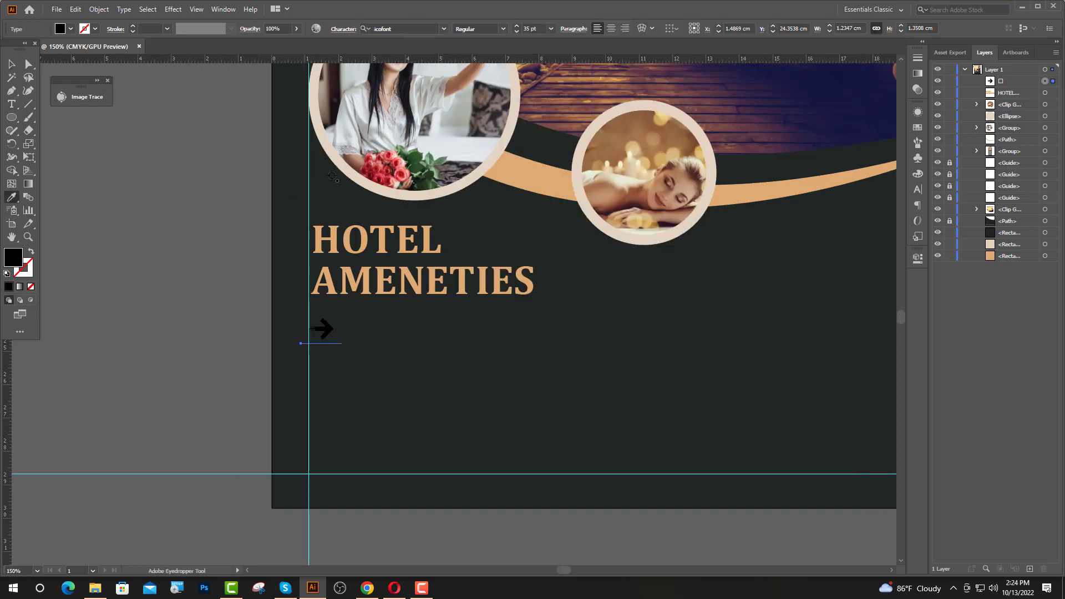
{"action": "left_click", "coordinate": [357, 180]}
{"action": "key", "text": "v"}
{"action": "left_click", "coordinate": [183, 158]}
Add placeholder point text near the arrow and copy the dark panel's Lato 10 pt body text style onto it
{"action": "left_click", "coordinate": [12, 105]}
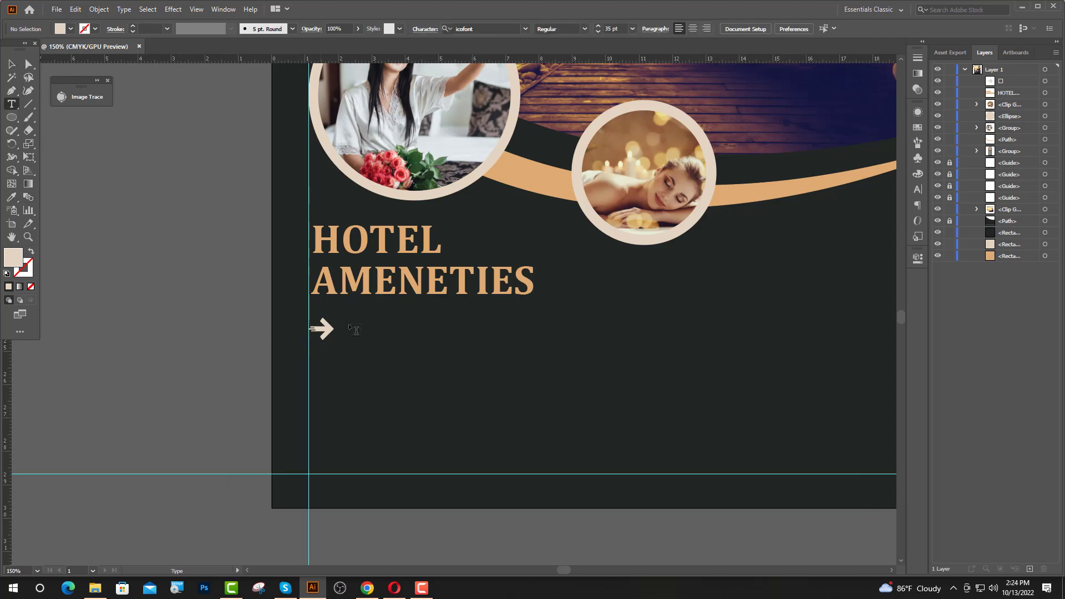
{"action": "left_click", "coordinate": [354, 327]}
{"action": "left_click", "coordinate": [8, 201]}
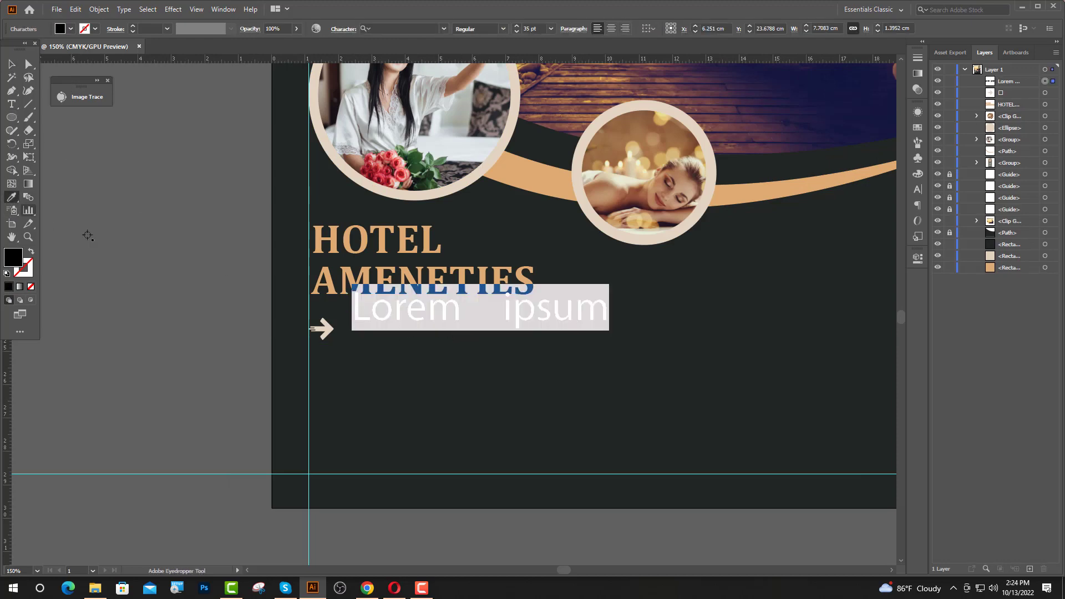
{"action": "scroll", "coordinate": [261, 302], "scroll_direction": "down", "scroll_amount": 3}
{"action": "left_click", "coordinate": [281, 310]}
{"action": "scroll", "coordinate": [281, 309], "scroll_direction": "up", "scroll_amount": 3}
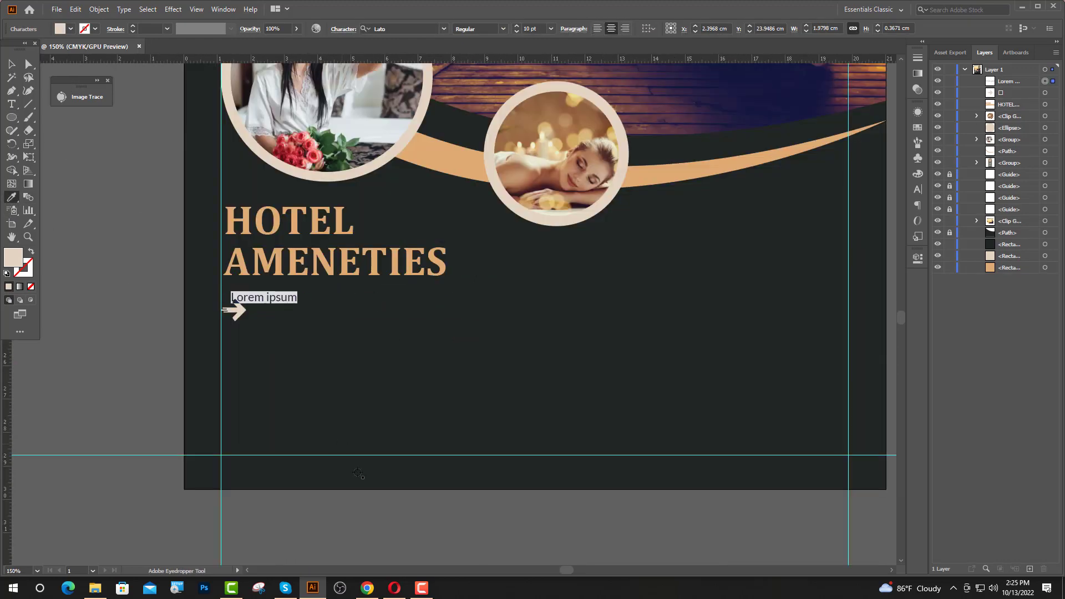
Copy the sentence beginning "It is a long established fact" from the lipsum.com page in Chrome
{"action": "left_click", "coordinate": [377, 587]}
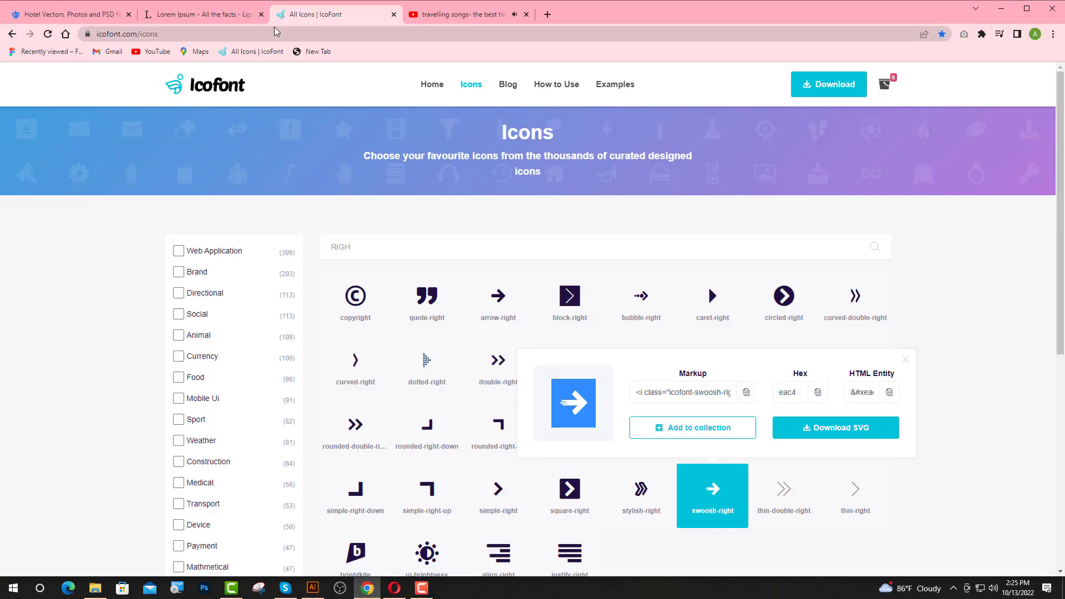
{"action": "left_click", "coordinate": [170, 15]}
{"action": "left_click", "coordinate": [519, 407]}
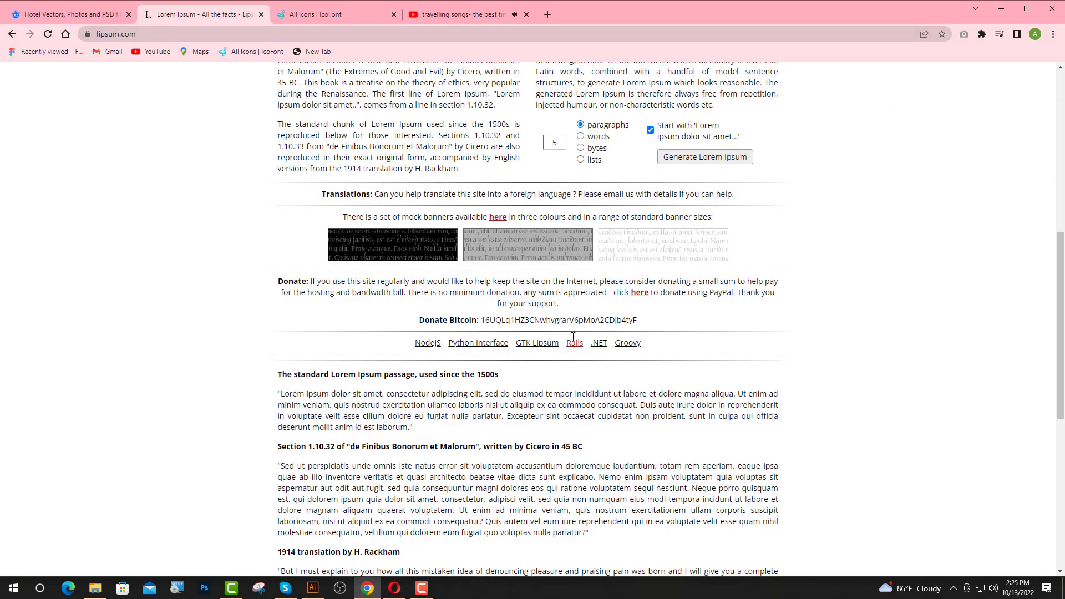
{"action": "scroll", "coordinate": [696, 309], "scroll_direction": "up", "scroll_amount": 8}
{"action": "left_click_drag", "start_coordinate": [733, 301], "coordinate": [539, 286]}
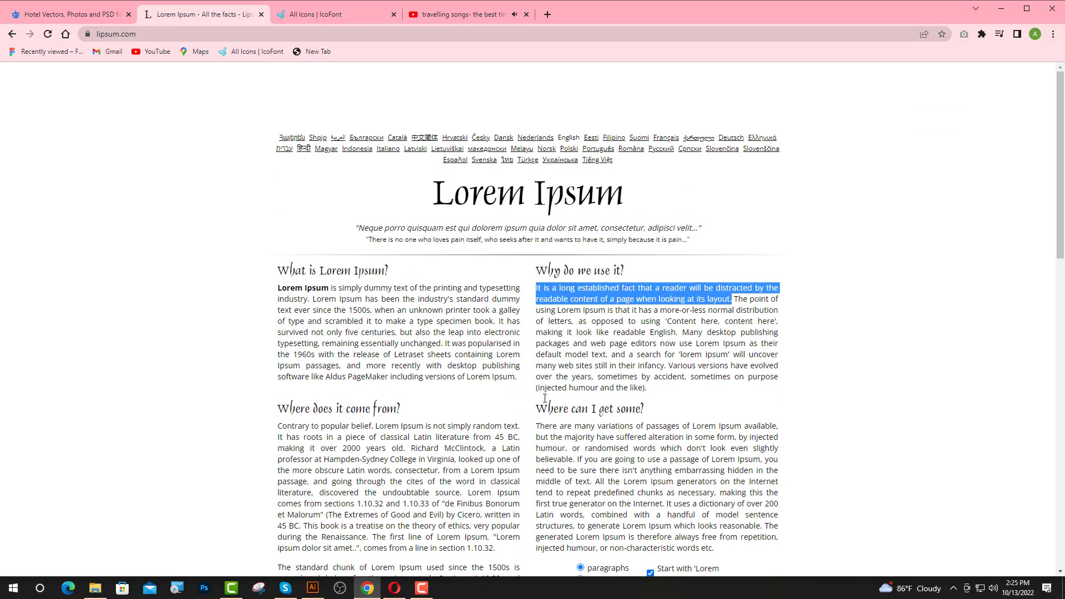
In Illustrator, replace the placeholder with the copied sentence, break it into two lines after "distracted", and left-align it
{"action": "left_click", "coordinate": [313, 588]}
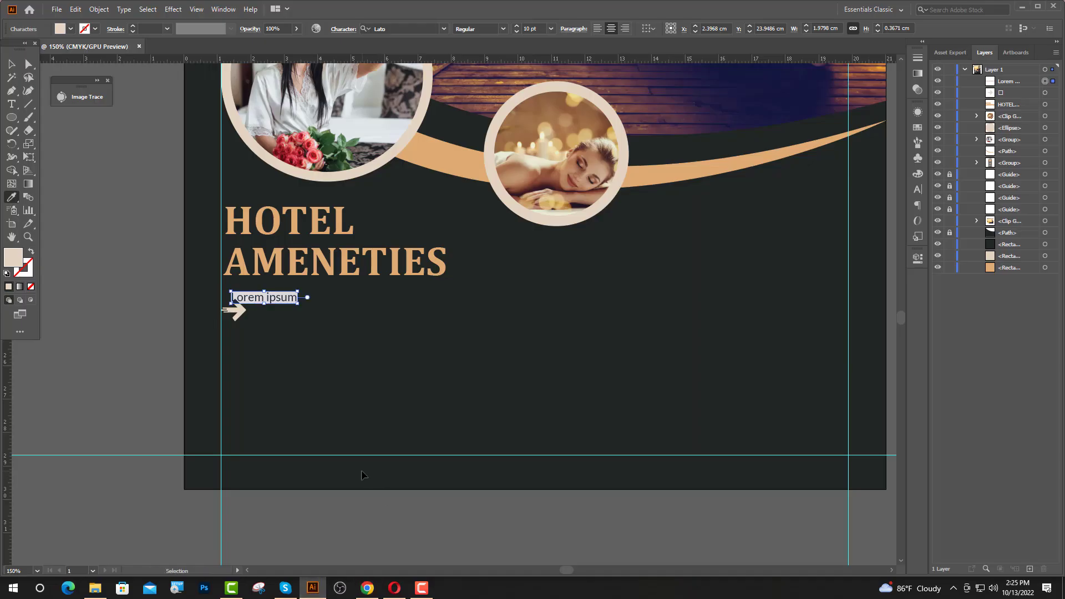
{"action": "type", "text": "It is a long established fact that a reader will be distracted by the readable content of a page when looking at its layout."}
{"action": "key", "text": "ctrl+minus"}
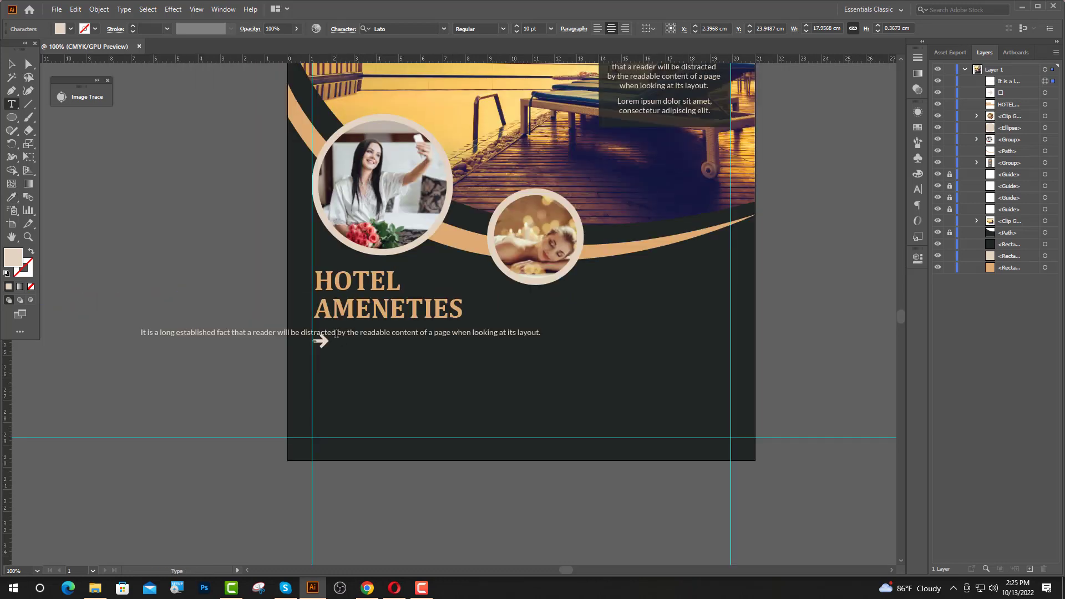
{"action": "key", "text": "Escape"}
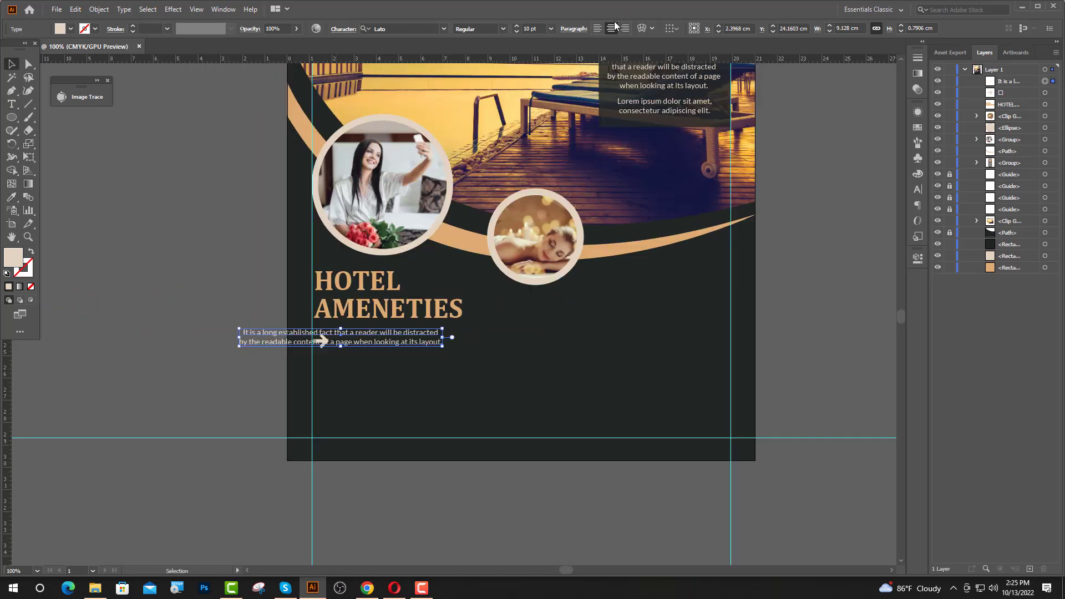
{"action": "left_click", "coordinate": [597, 28]}
{"action": "left_click", "coordinate": [794, 279]}
Position the two-line sentence beside the arrow bullet and nudge it horizontally to adjust the gap
{"action": "scroll", "coordinate": [383, 350], "scroll_direction": "up", "scroll_amount": 1}
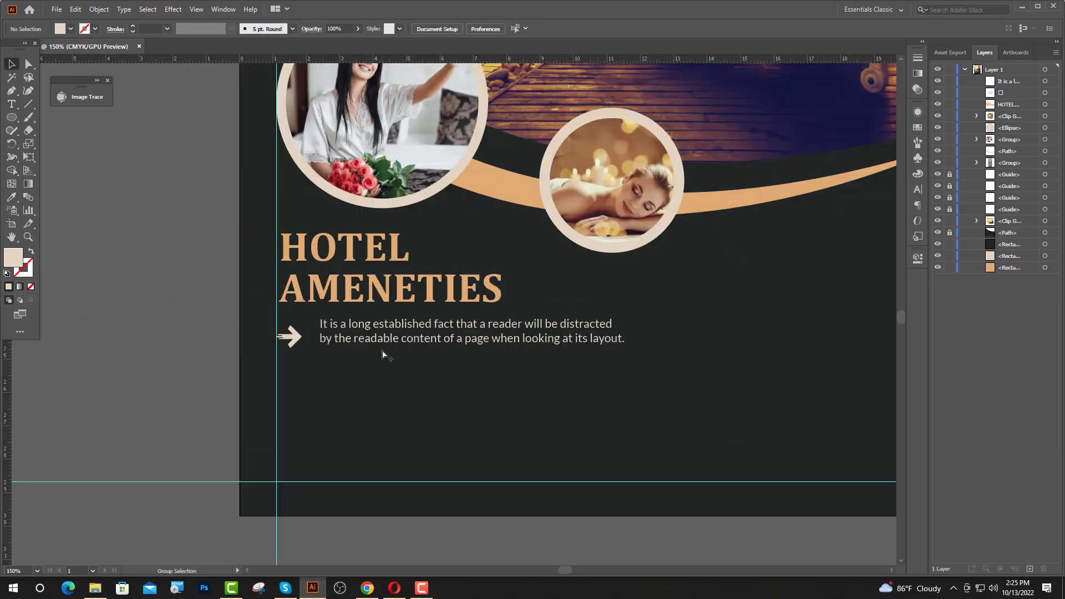
{"action": "left_click_drag", "start_coordinate": [393, 344], "coordinate": [389, 356]}
{"action": "scroll", "coordinate": [388, 356], "scroll_direction": "up", "scroll_amount": 3}
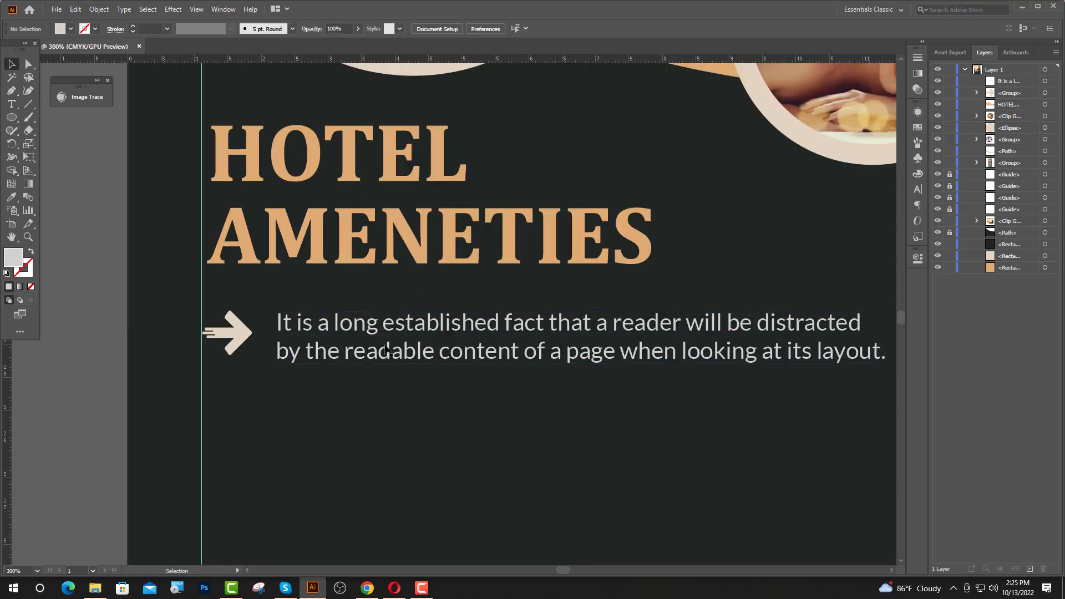
{"action": "left_click", "coordinate": [407, 355]}
{"action": "key", "text": "shift+Left"}
{"action": "key", "text": "shift+Right"}
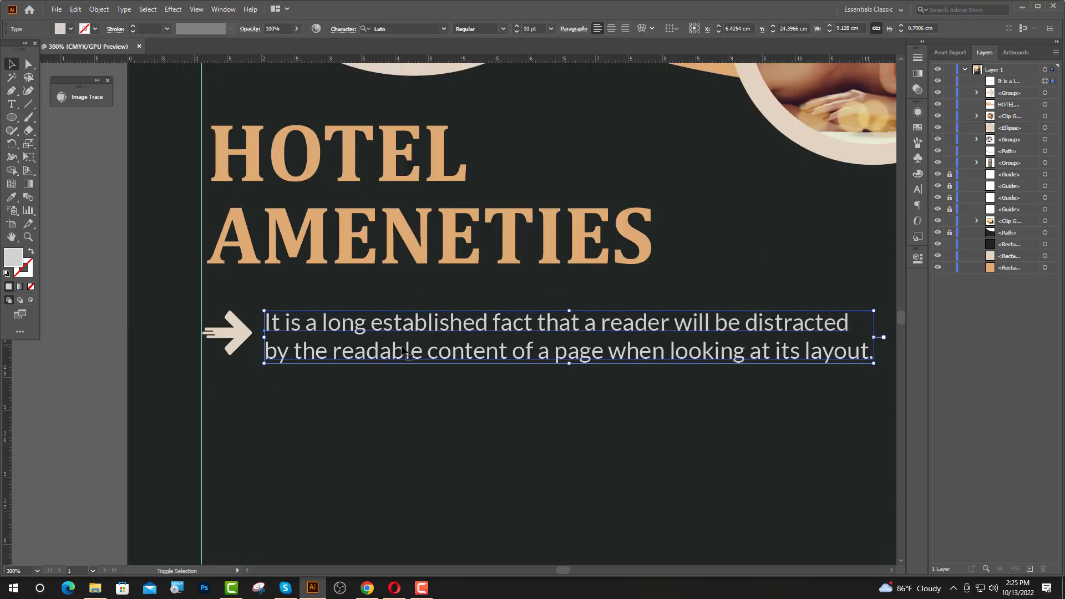
{"action": "key", "text": "shift+Right"}
Duplicate the arrow and sentence group about 1.1 cm straight down and repeat the copy to make four bullet rows
{"action": "left_click_drag", "start_coordinate": [421, 353], "coordinate": [422, 392]}
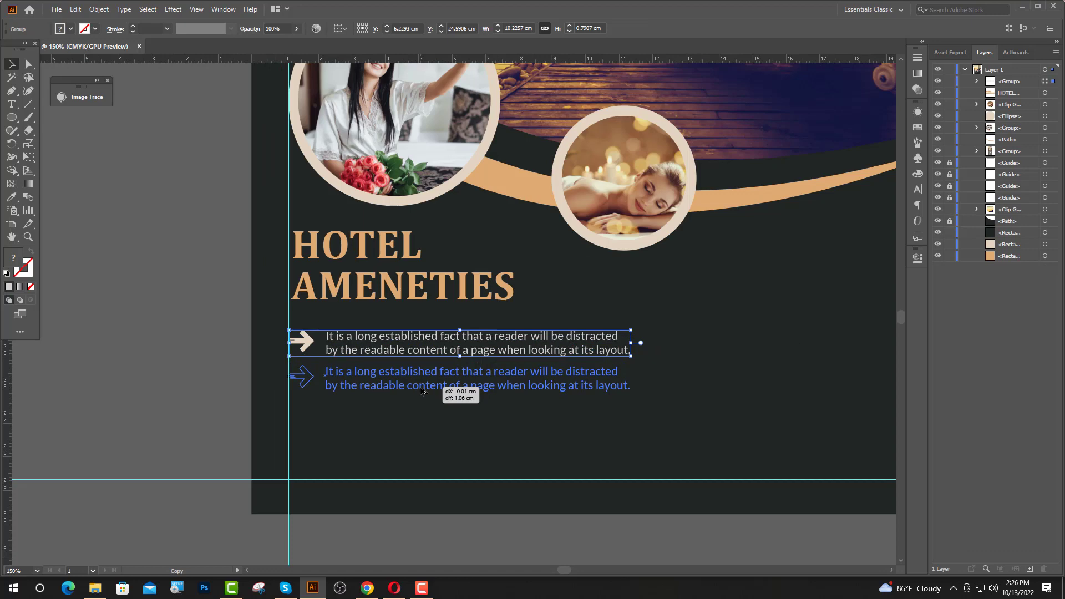
{"action": "key", "text": "ctrl+d"}
{"action": "key", "text": "ctrl+d"}
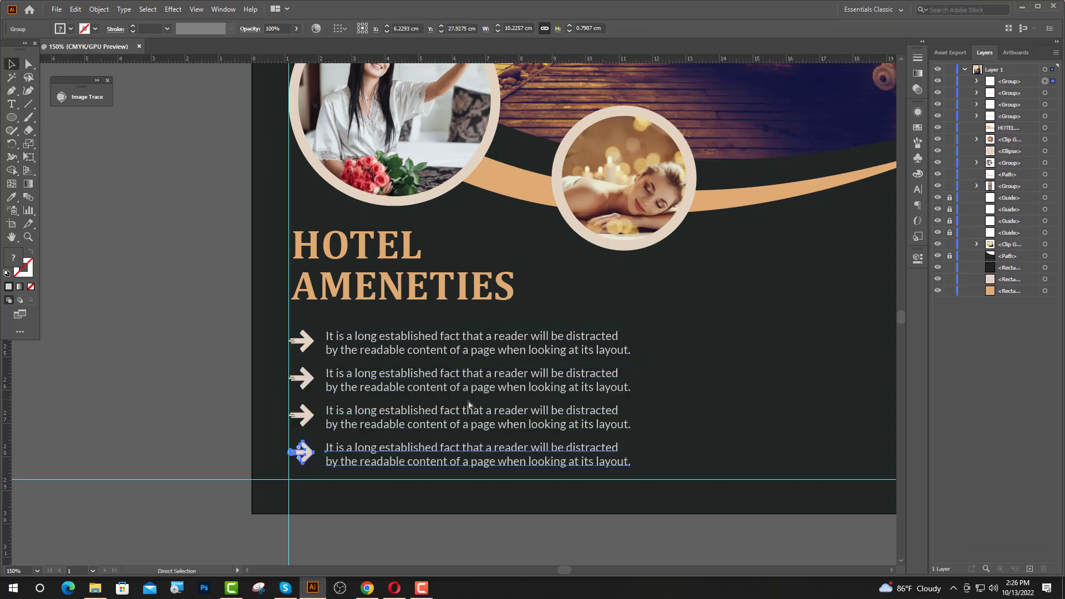
{"action": "left_click", "coordinate": [535, 403]}
{"action": "scroll", "coordinate": [535, 402], "scroll_direction": "down", "scroll_amount": 4}
{"action": "scroll", "coordinate": [620, 407], "scroll_direction": "up", "scroll_amount": 4}
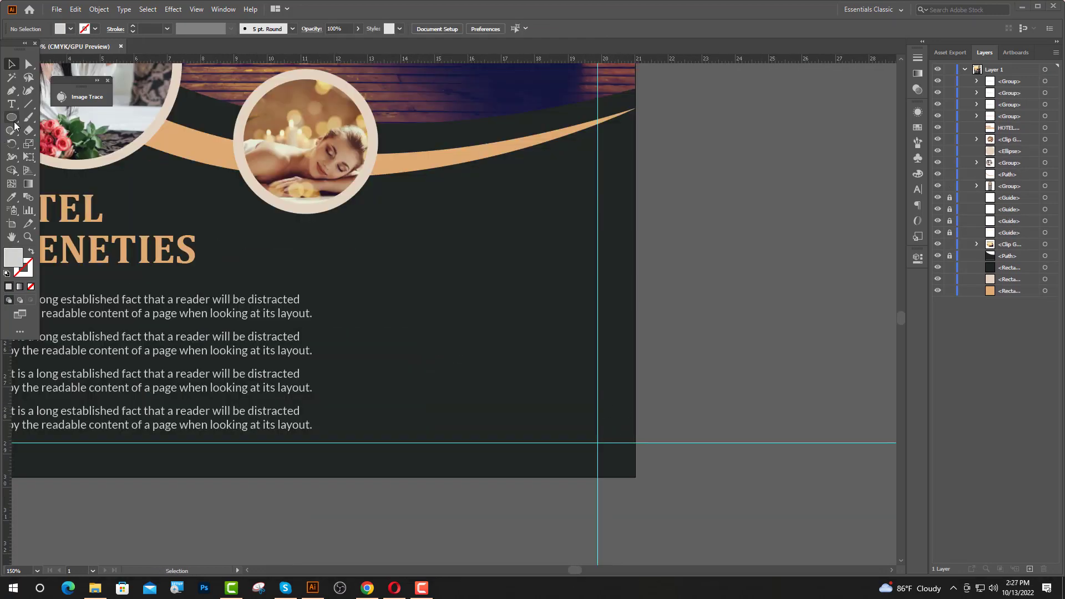
Draw a rectangle about 6.13 by 1.76 cm against the right margin guide beside the amenities heading and fill it with the band's orange
{"action": "left_click_drag", "start_coordinate": [13, 121], "coordinate": [49, 118]}
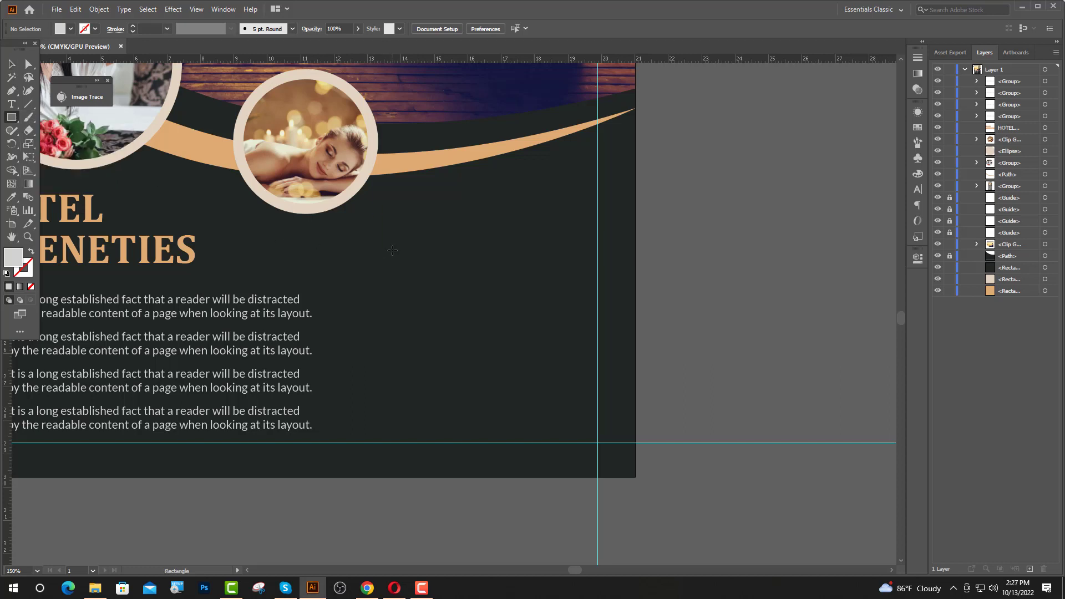
{"action": "left_click_drag", "start_coordinate": [393, 250], "coordinate": [597, 306]}
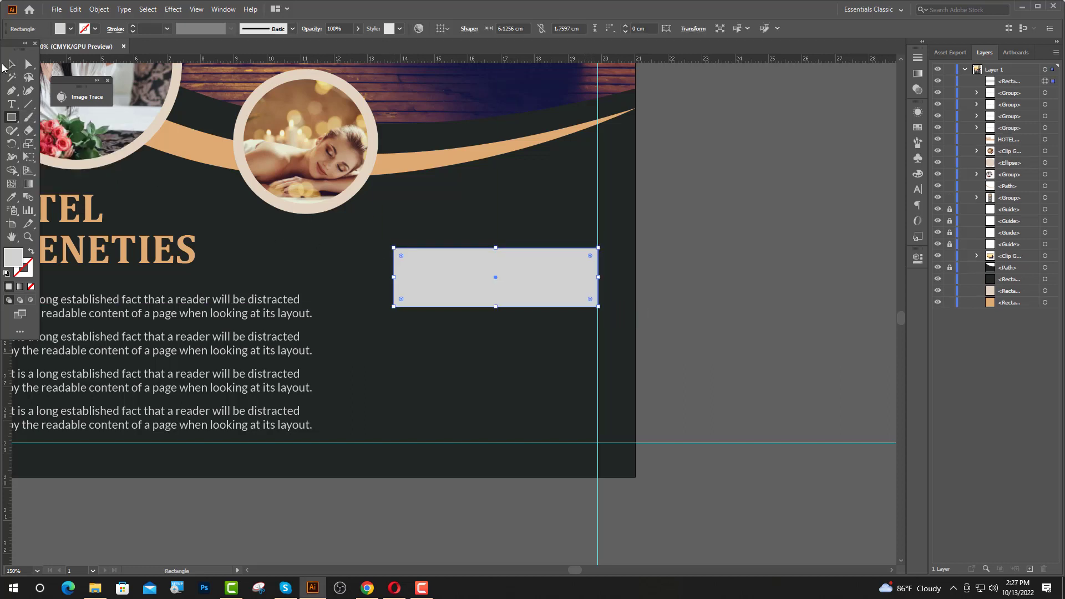
{"action": "left_click", "coordinate": [11, 197]}
{"action": "left_click", "coordinate": [220, 174]}
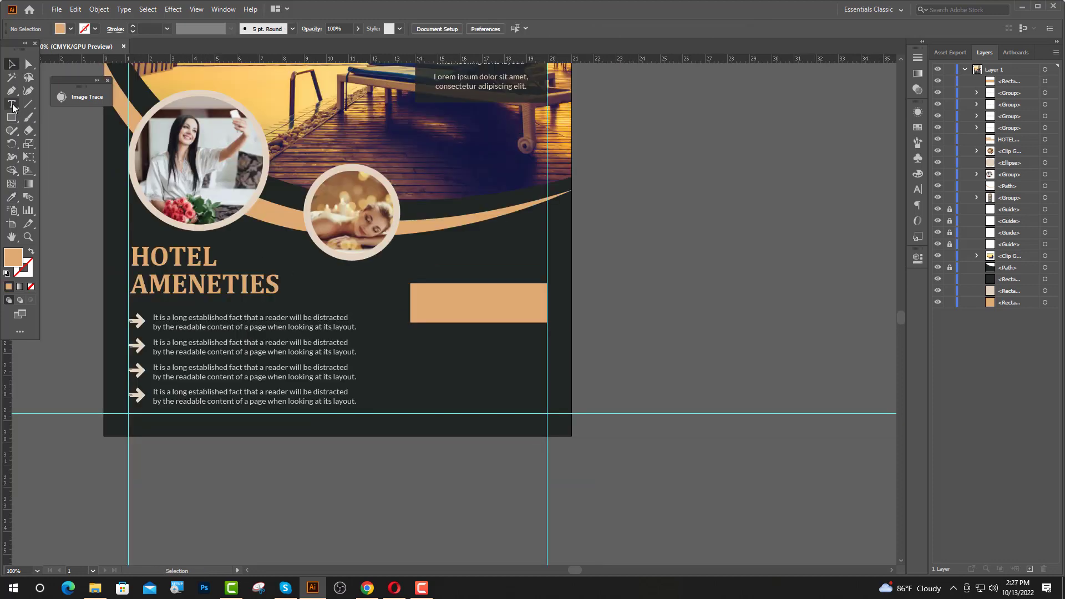
Place a point text on the orange rectangle, using the HOTEL AMENETIES heading's style and the panel's dark colour
{"action": "left_click", "coordinate": [13, 104]}
{"action": "left_click", "coordinate": [429, 299]}
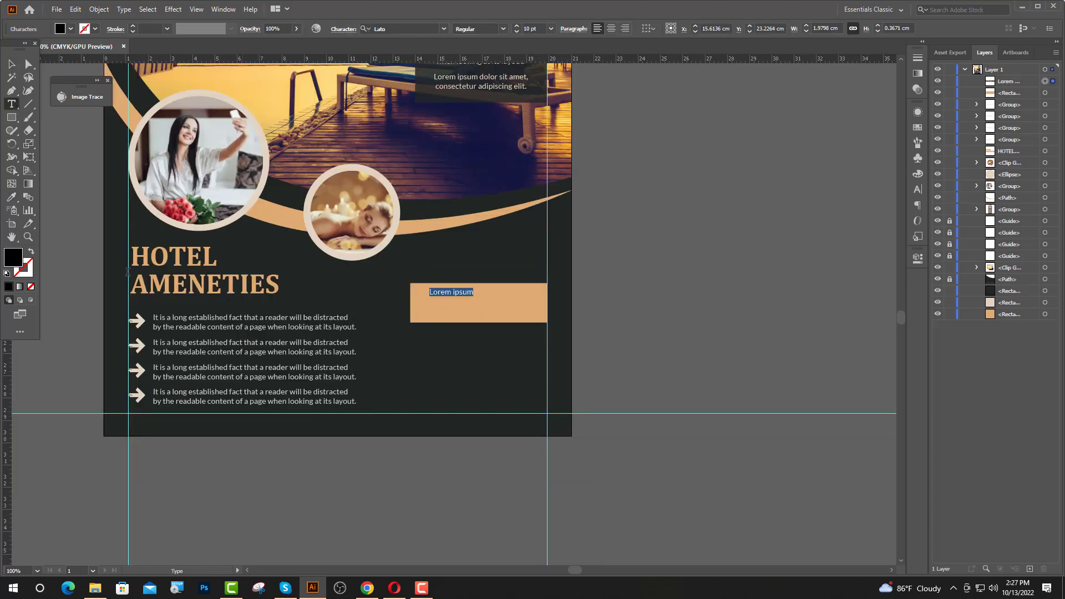
{"action": "left_click", "coordinate": [11, 197]}
{"action": "left_click", "coordinate": [167, 284]}
{"action": "key", "text": "v"}
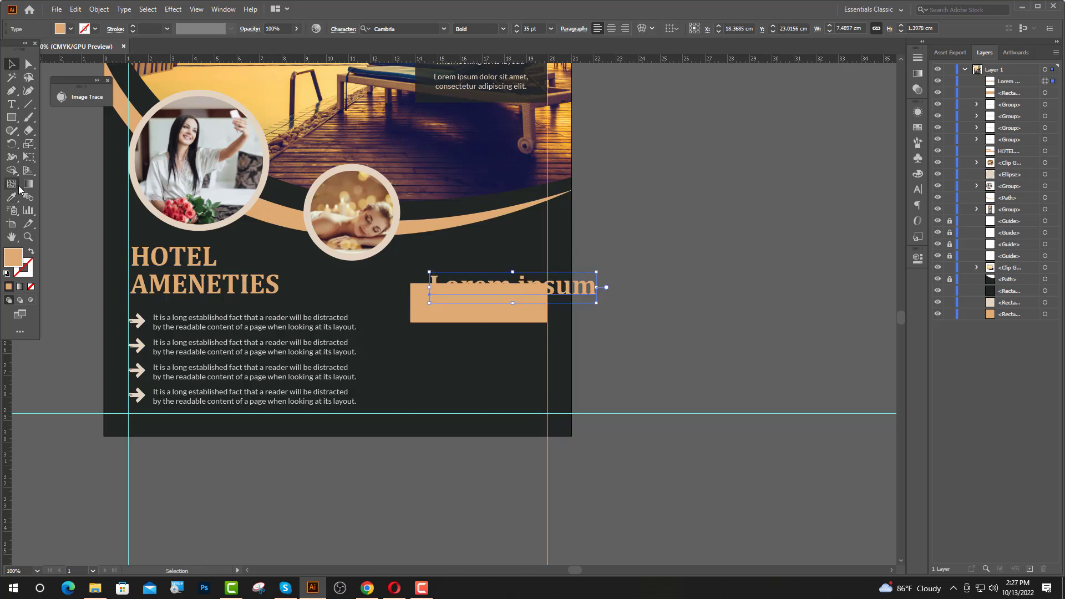
{"action": "left_click", "coordinate": [11, 197]}
{"action": "left_click", "coordinate": [372, 290]}
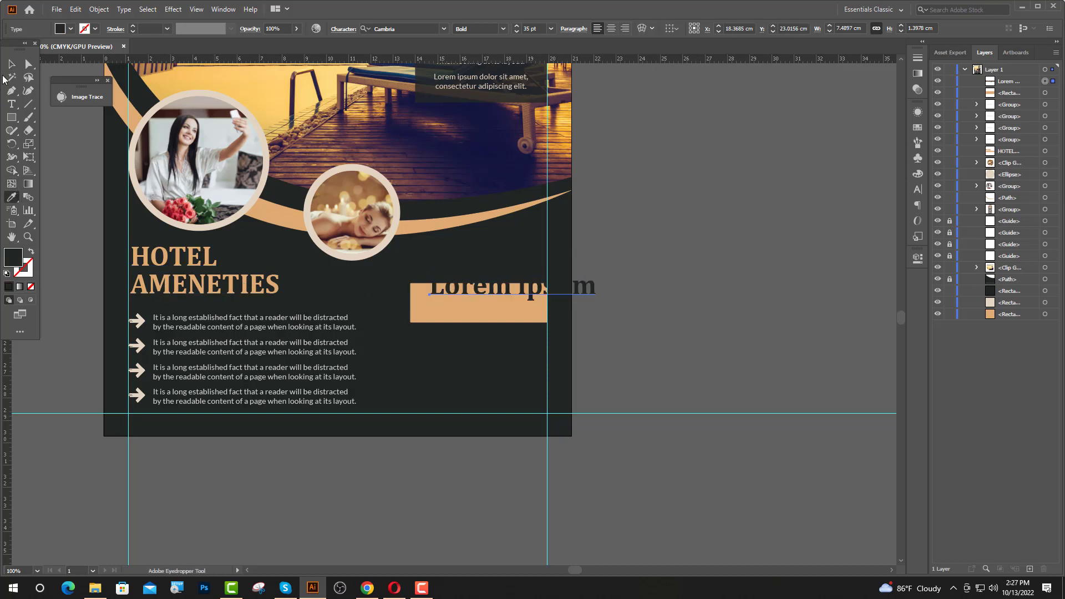
{"action": "left_click", "coordinate": [11, 63]}
{"action": "left_click_drag", "start_coordinate": [539, 298], "coordinate": [525, 307]}
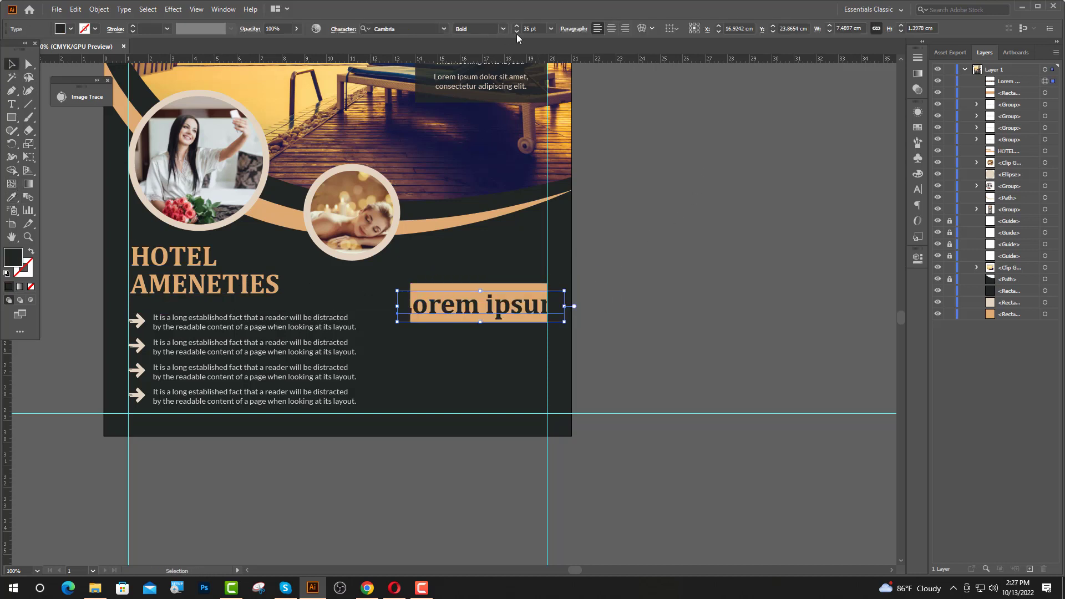
Set the placeholder text's font size to 42 pt
{"action": "left_click_drag", "start_coordinate": [530, 29], "coordinate": [522, 33]}
{"action": "type", "text": "42"}
{"action": "key", "text": "Return"}
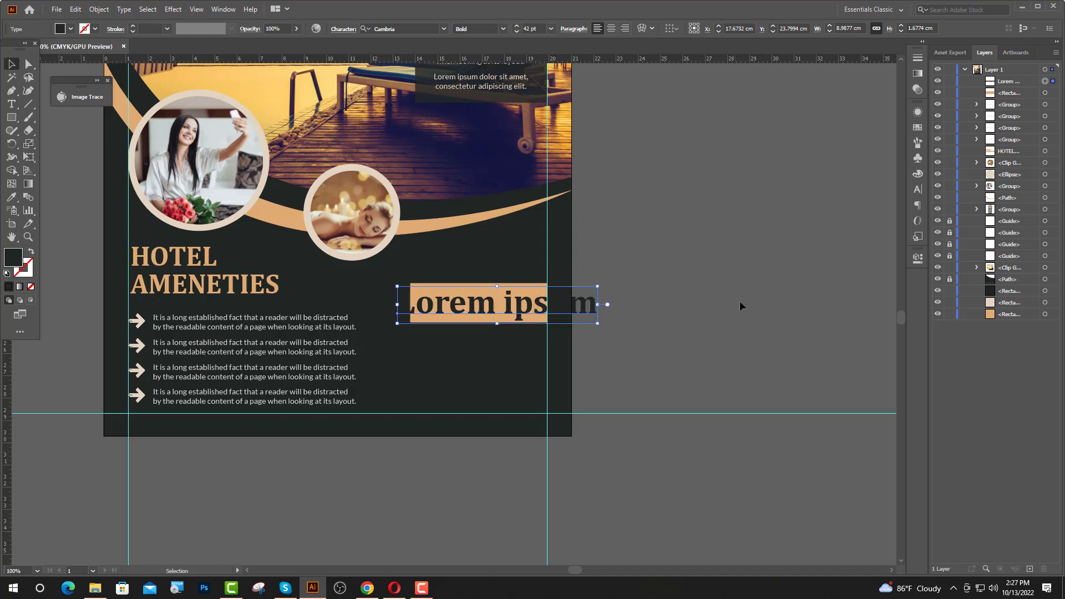
Enlarge the orange rectangle by extending its bottom edge downward and its upper-left corner outward
{"action": "left_click", "coordinate": [473, 320]}
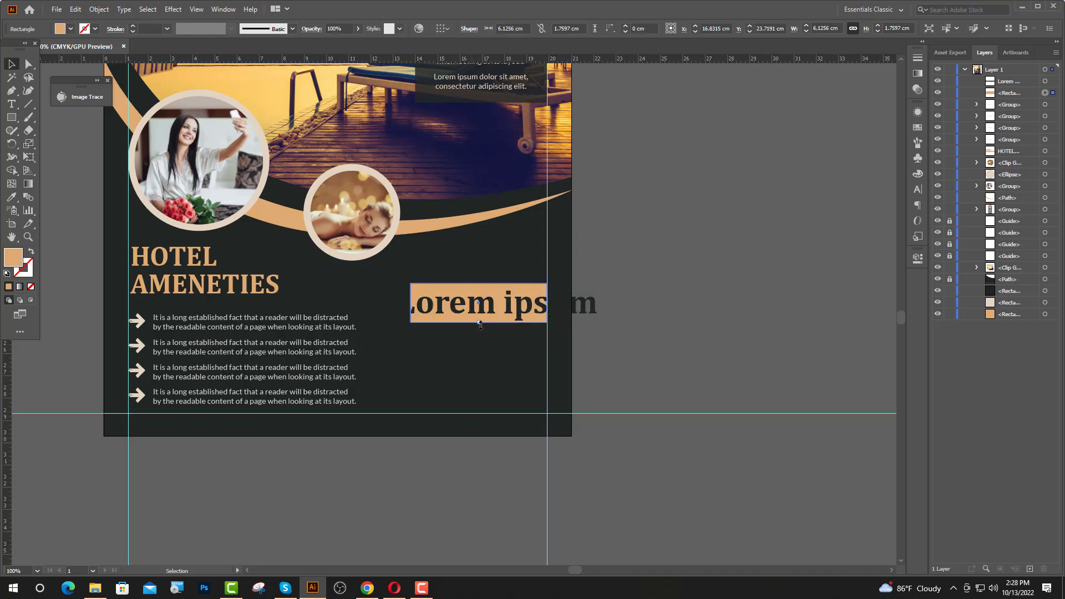
{"action": "left_click_drag", "start_coordinate": [480, 323], "coordinate": [481, 332]}
{"action": "left_click_drag", "start_coordinate": [411, 284], "coordinate": [394, 281]}
{"action": "left_click", "coordinate": [632, 317]}
{"action": "scroll", "coordinate": [477, 306], "scroll_direction": "up", "scroll_amount": 1}
Replace the placeholder text on the orange rectangle with "BOOK NOW"
{"action": "double_click", "coordinate": [656, 311]}
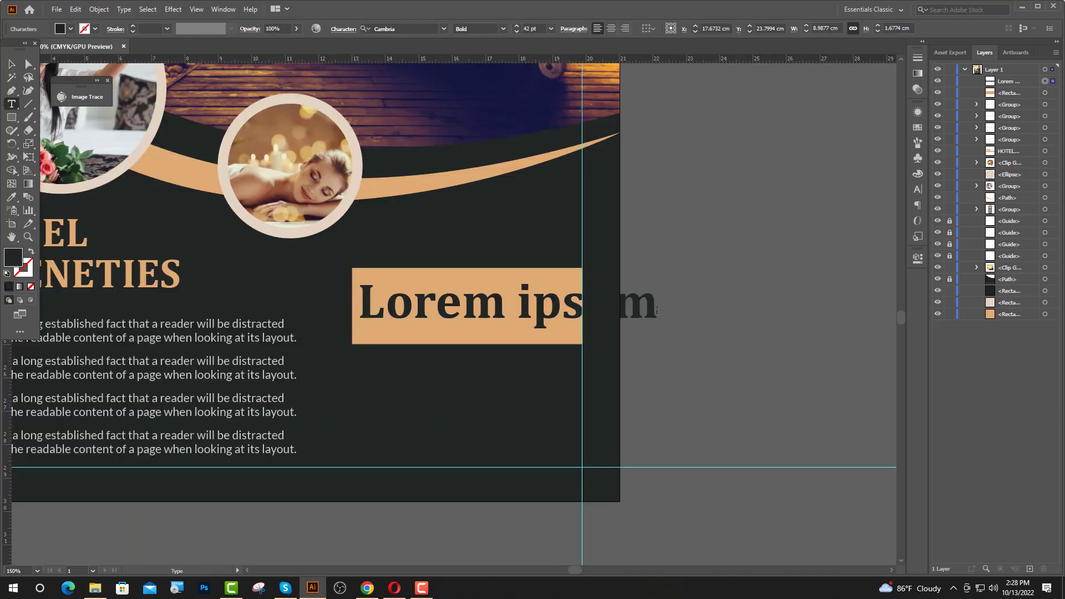
{"action": "left_click_drag", "start_coordinate": [656, 310], "coordinate": [323, 316]}
{"action": "type", "text": "B"}
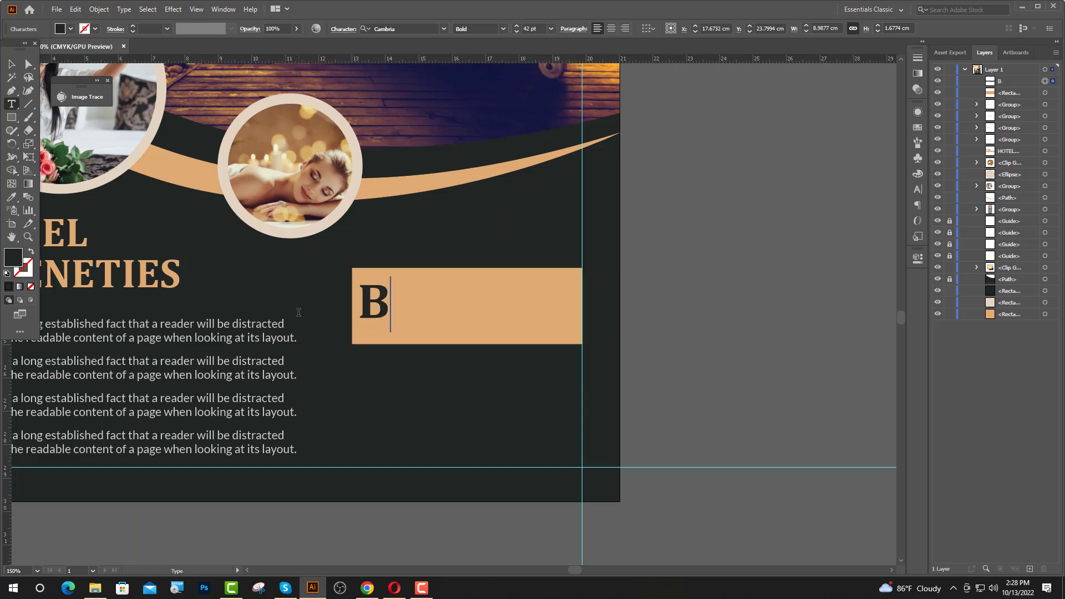
{"action": "type", "text": "OOK NOW"}
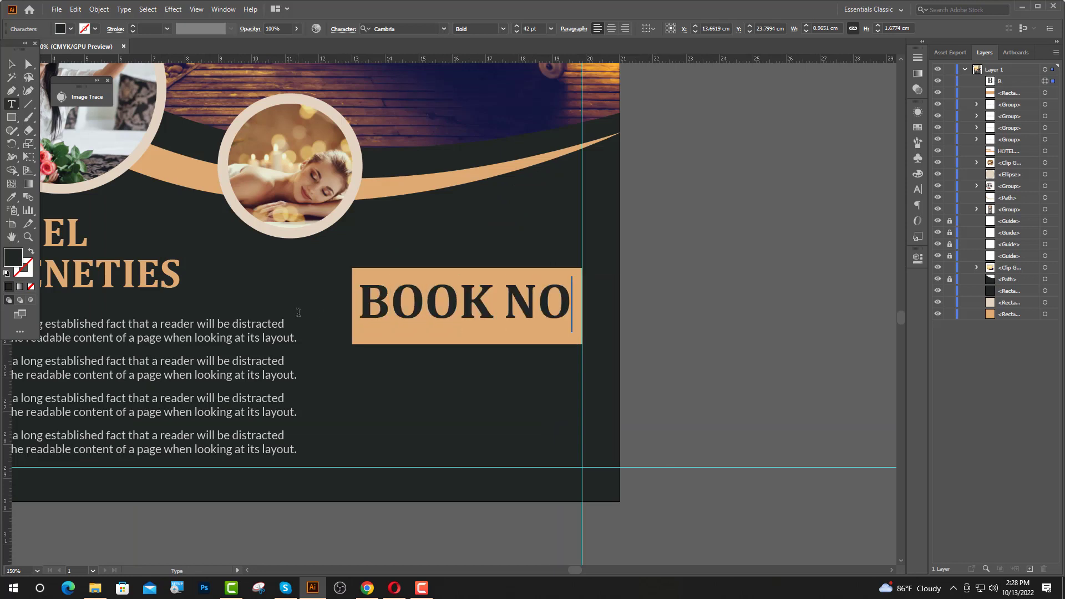
Set the BOOK NOW text's font size to 35 pt so it fits inside the orange rectangle
{"action": "key", "text": "Escape"}
{"action": "left_click", "coordinate": [528, 26]}
{"action": "double_click", "coordinate": [528, 27]}
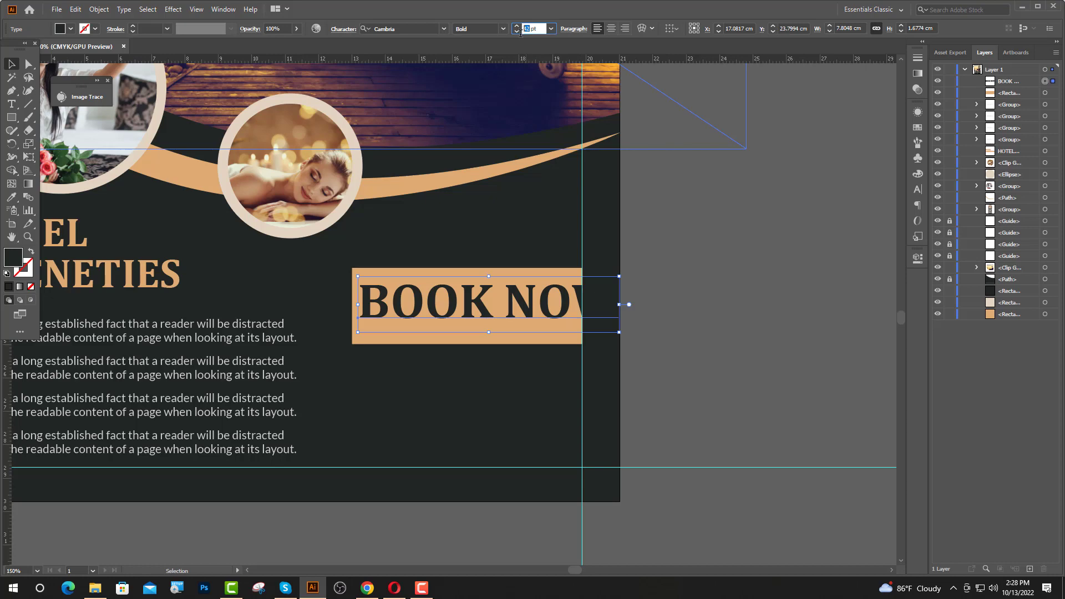
{"action": "type", "text": "35"}
{"action": "key", "text": "Return"}
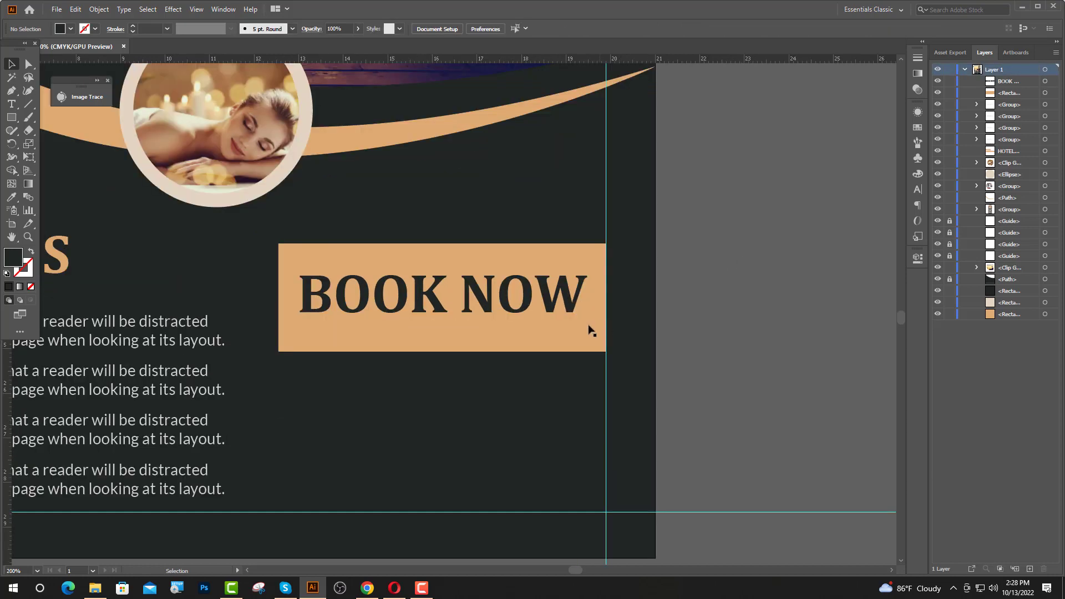
Convert BOOK NOW to outlines and group it with the orange rectangle, centred on it horizontally and vertically
{"action": "left_click", "coordinate": [540, 325]}
{"action": "key", "text": "ctrl+shift+o"}
{"action": "left_click", "coordinate": [532, 313]}
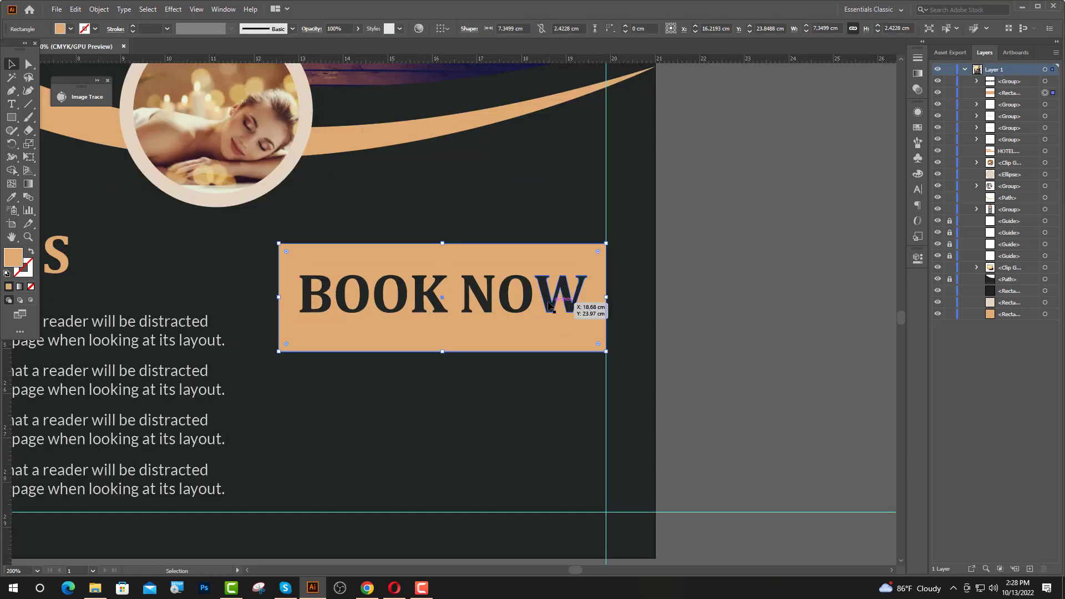
{"action": "left_click", "coordinate": [552, 296], "text": "shift"}
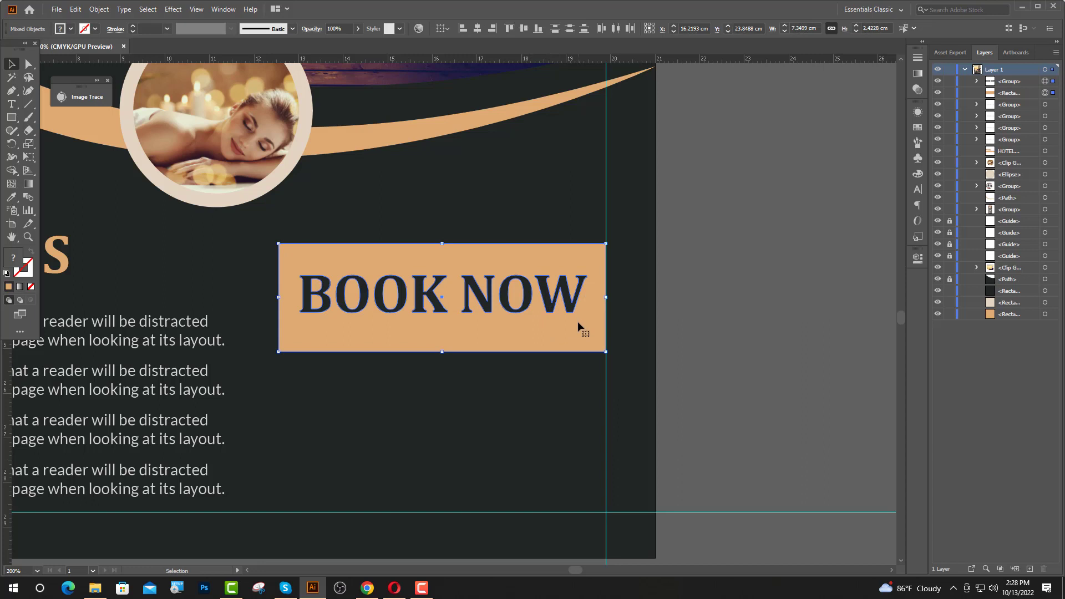
{"action": "left_click", "coordinate": [477, 28]}
{"action": "left_click", "coordinate": [523, 28]}
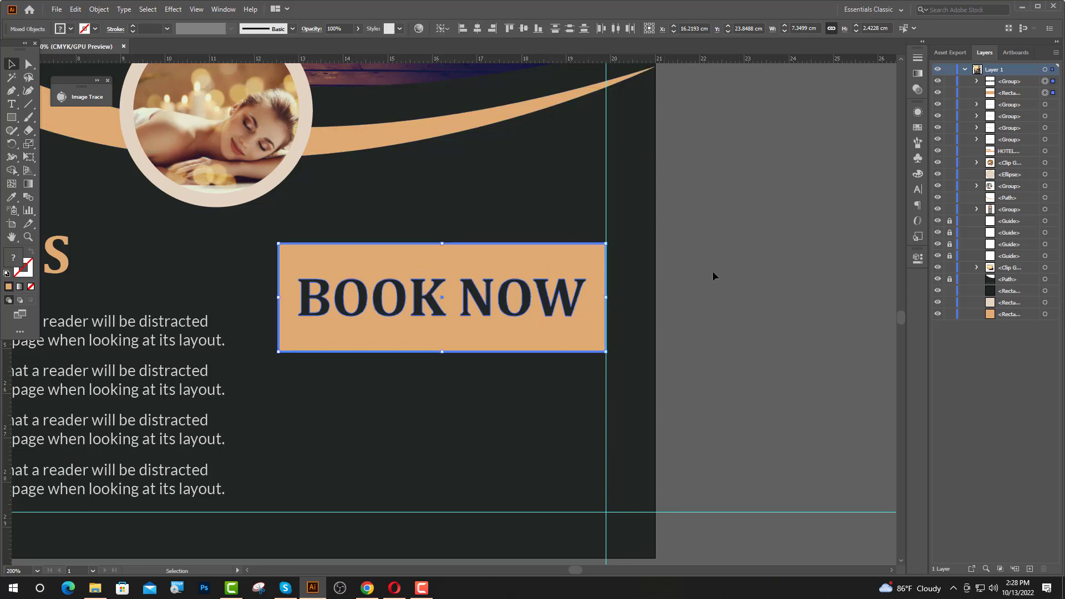
{"action": "left_click", "coordinate": [918, 259]}
{"action": "left_click", "coordinate": [802, 392]}
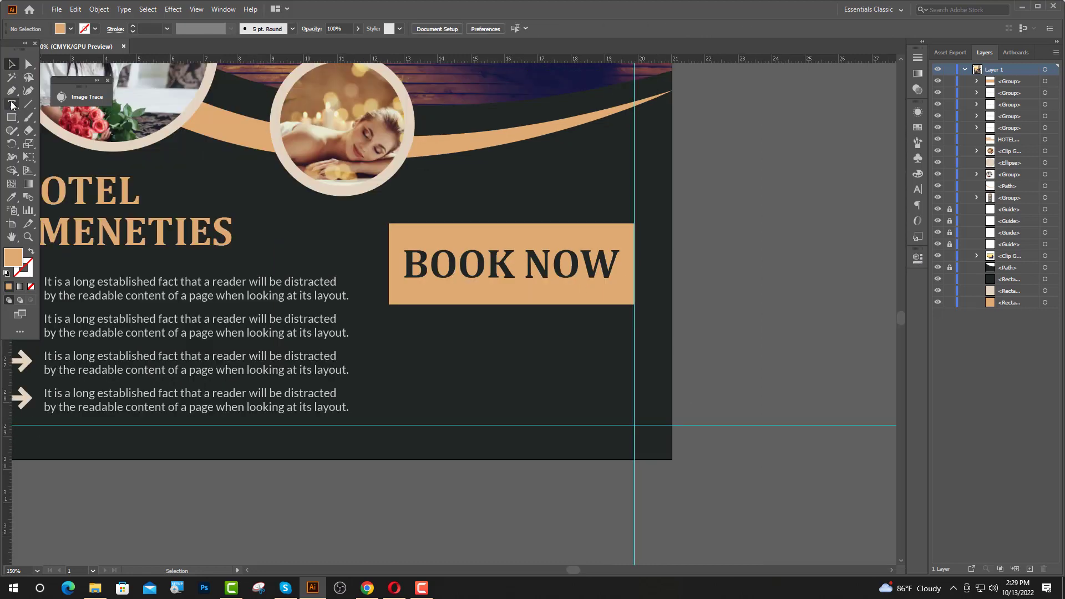
Add a 30 pt Cambria Bold text below the BOOK NOW box reading "& ENJOY" and "SPECIAL BENEFITS" on two lines
{"action": "left_click", "coordinate": [12, 104]}
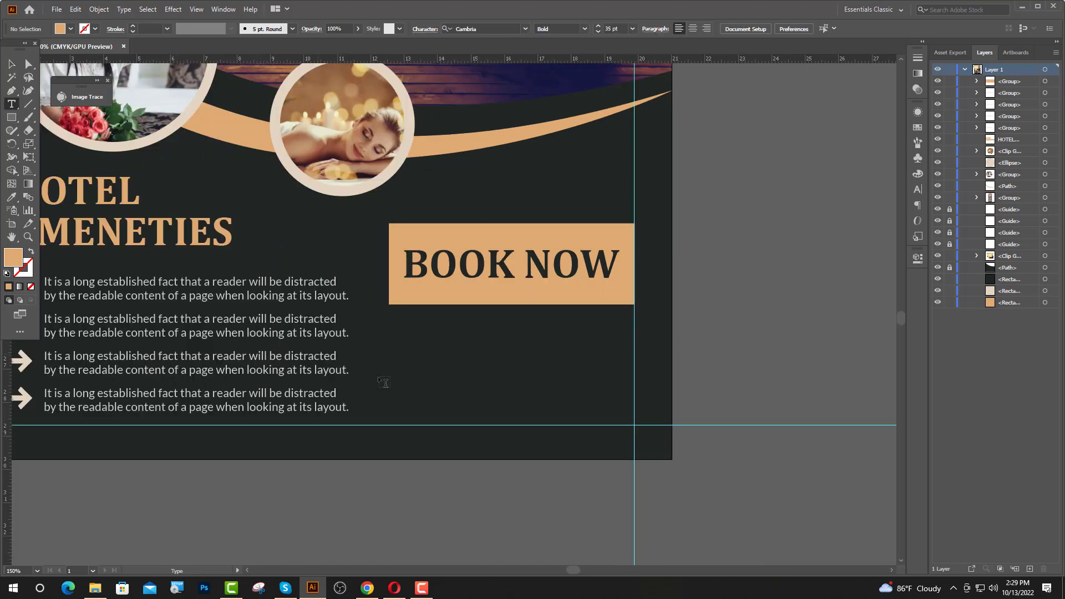
{"action": "left_click", "coordinate": [402, 332]}
{"action": "left_click", "coordinate": [522, 29]}
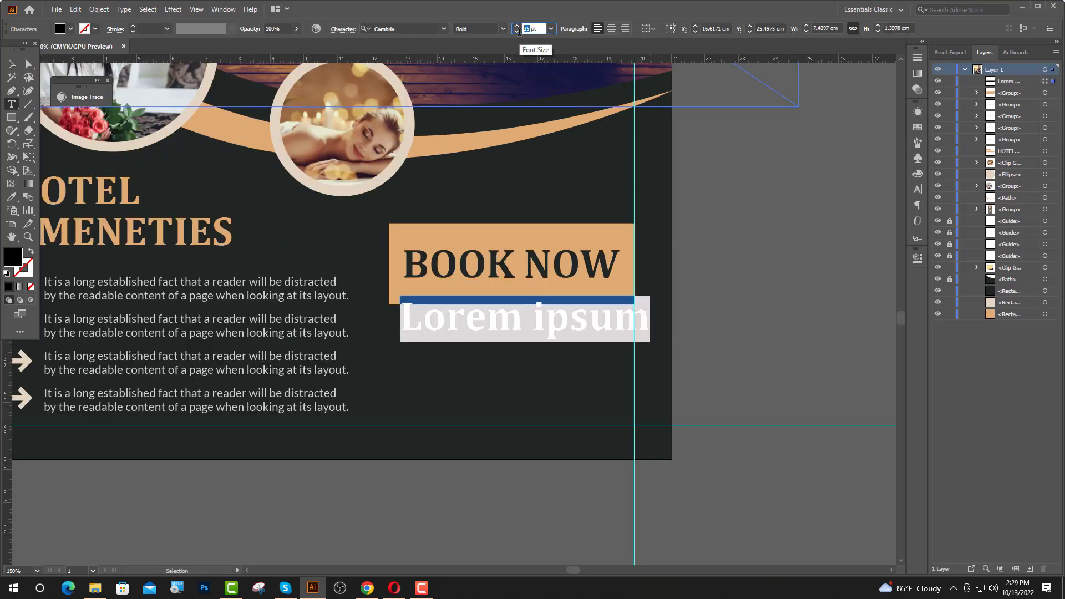
{"action": "key", "text": "Return"}
{"action": "type", "text": "& E"}
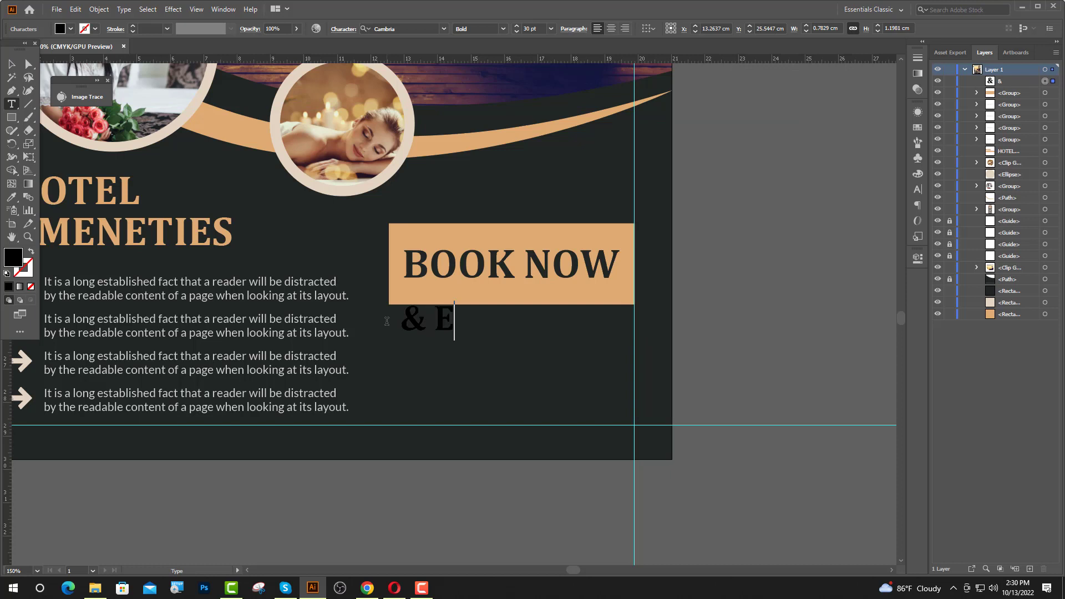
{"action": "type", "text": "NJOY "}
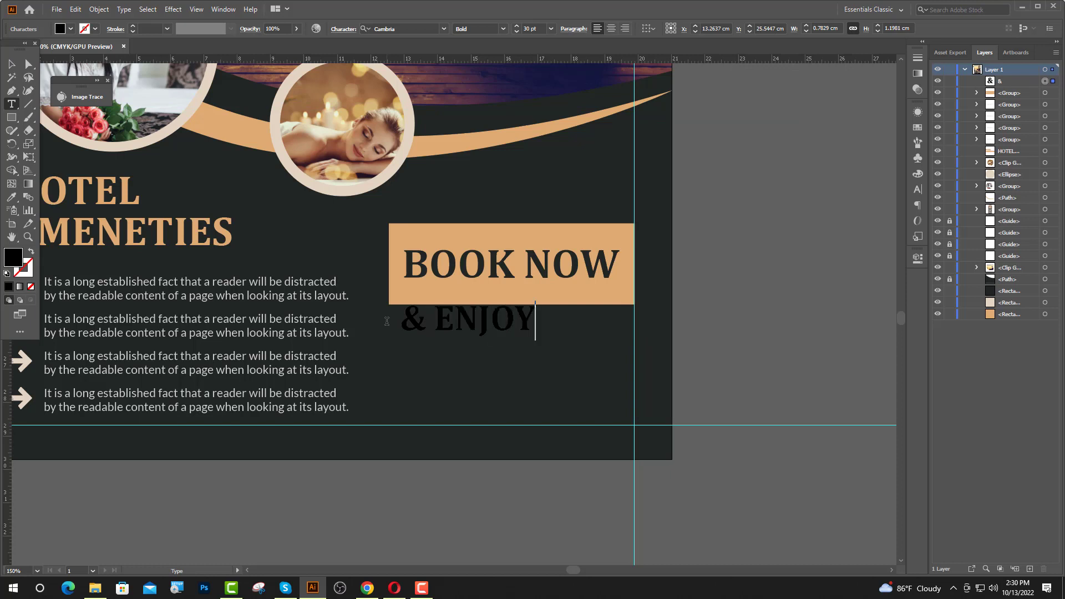
{"action": "type", "text": "SP"}
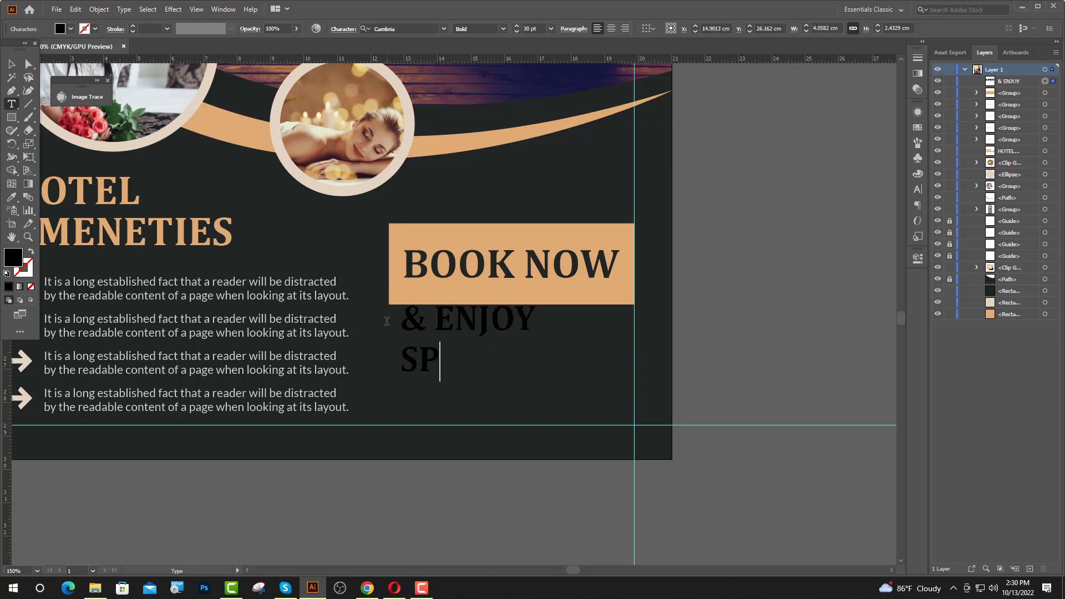
{"action": "type", "text": "ECIAL B"}
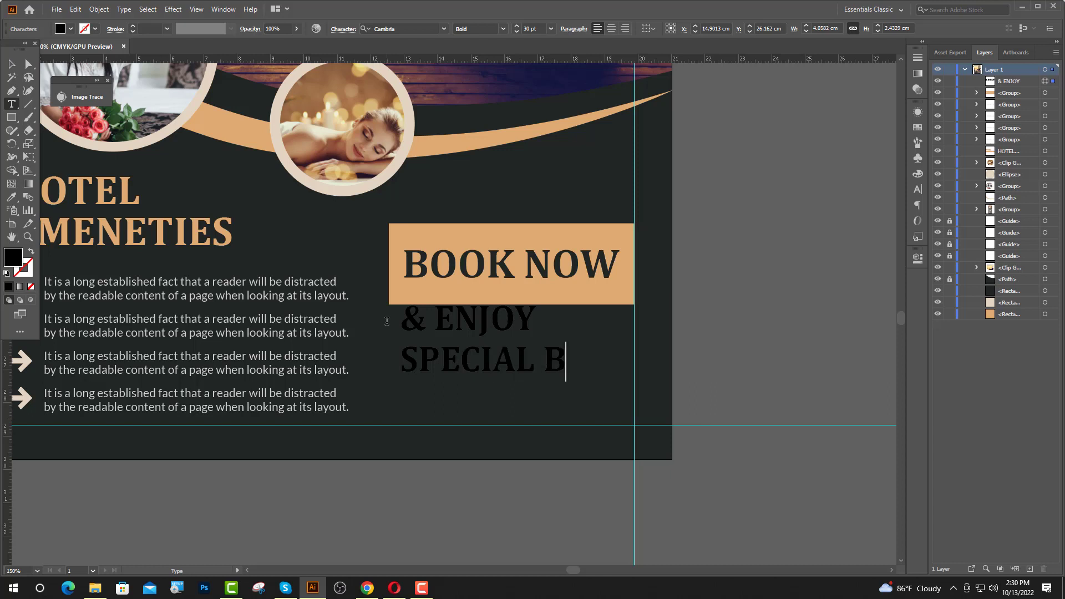
{"action": "type", "text": "ENEFITS"}
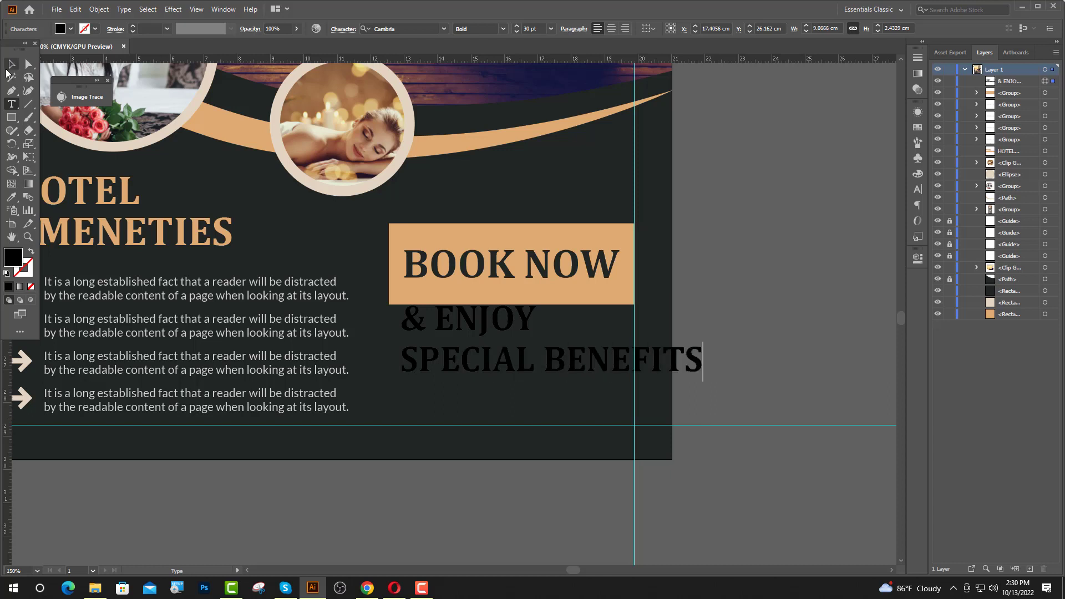
Set the "& ENJOY SPECIAL BENEFITS" text's font size to 20 pt
{"action": "key", "text": "Escape"}
{"action": "left_click", "coordinate": [528, 28]}
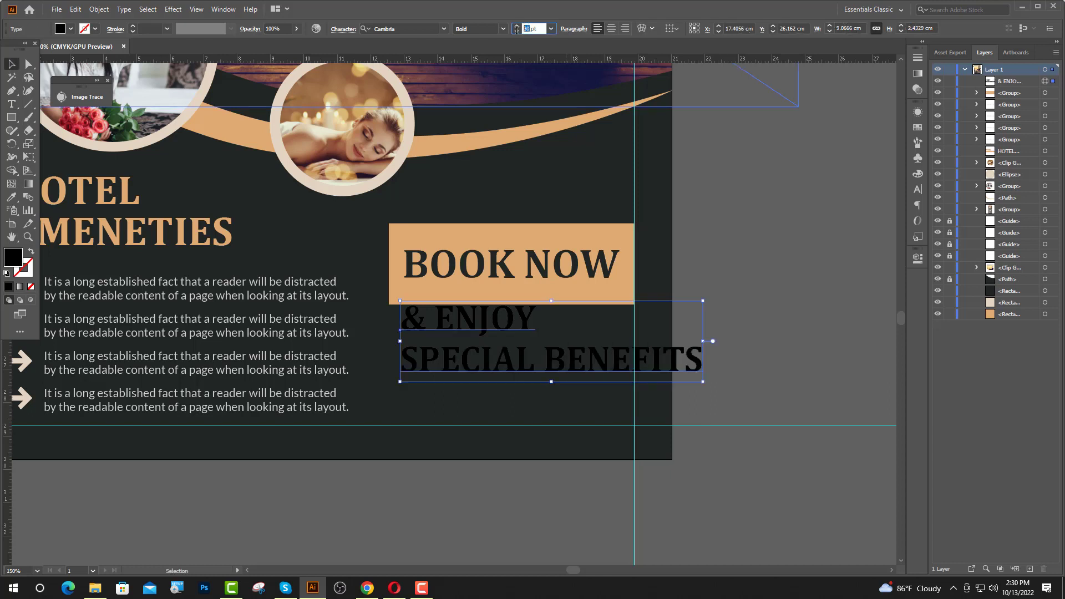
{"action": "type", "text": "20"}
{"action": "key", "text": "Return"}
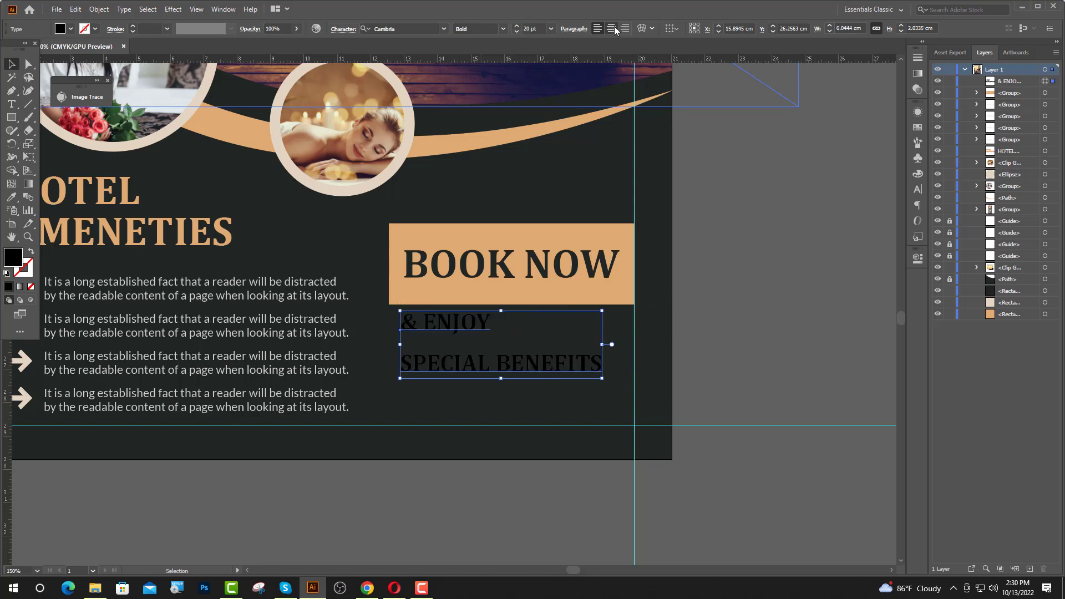
Centre-align the two-line benefits text and position it beneath the BOOK NOW box
{"action": "left_click", "coordinate": [610, 29]}
{"action": "left_click", "coordinate": [795, 296]}
{"action": "left_click_drag", "start_coordinate": [461, 363], "coordinate": [580, 374]}
Set the leading of the two-line benefits text to 28 pt
{"action": "scroll", "coordinate": [577, 375], "scroll_direction": "up", "scroll_amount": 1}
{"action": "left_click", "coordinate": [917, 189]}
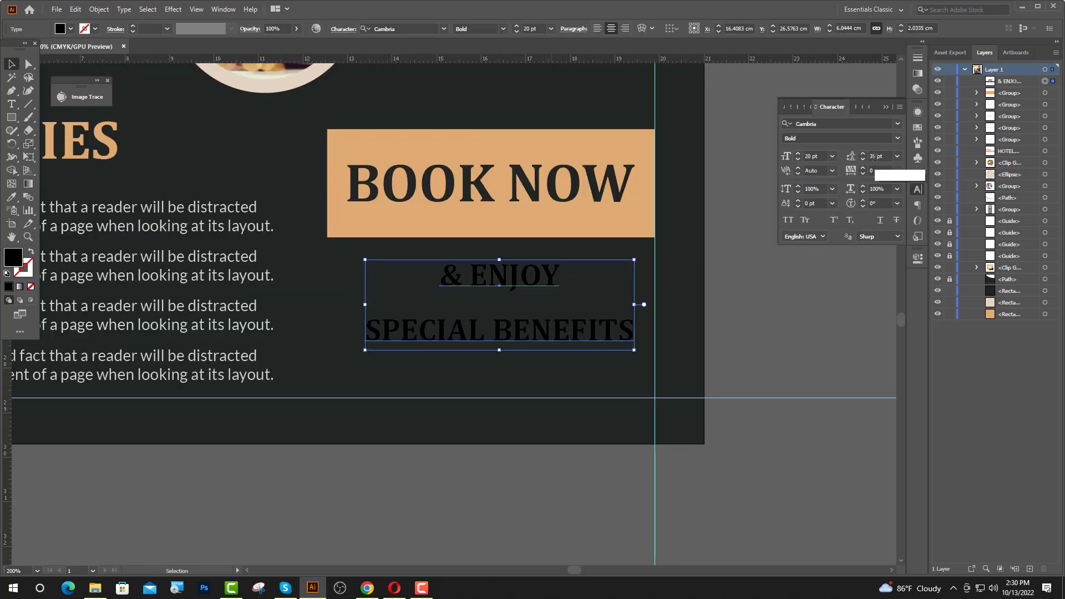
{"action": "left_click_drag", "start_coordinate": [877, 158], "coordinate": [873, 159]}
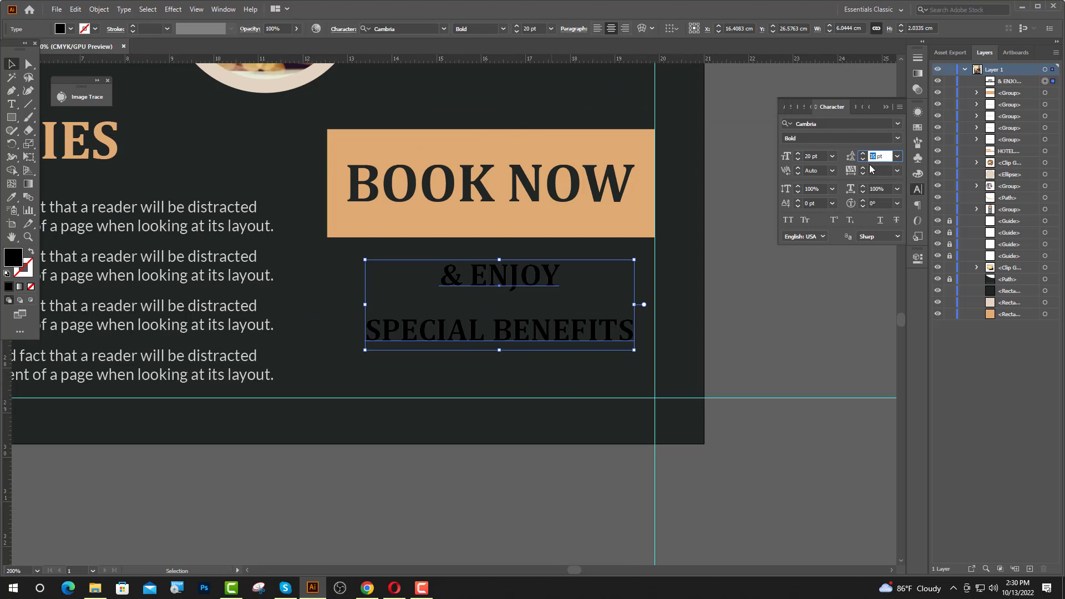
{"action": "type", "text": "28"}
{"action": "key", "text": "Return"}
{"action": "left_click", "coordinate": [782, 288]}
{"action": "left_click", "coordinate": [542, 328]}
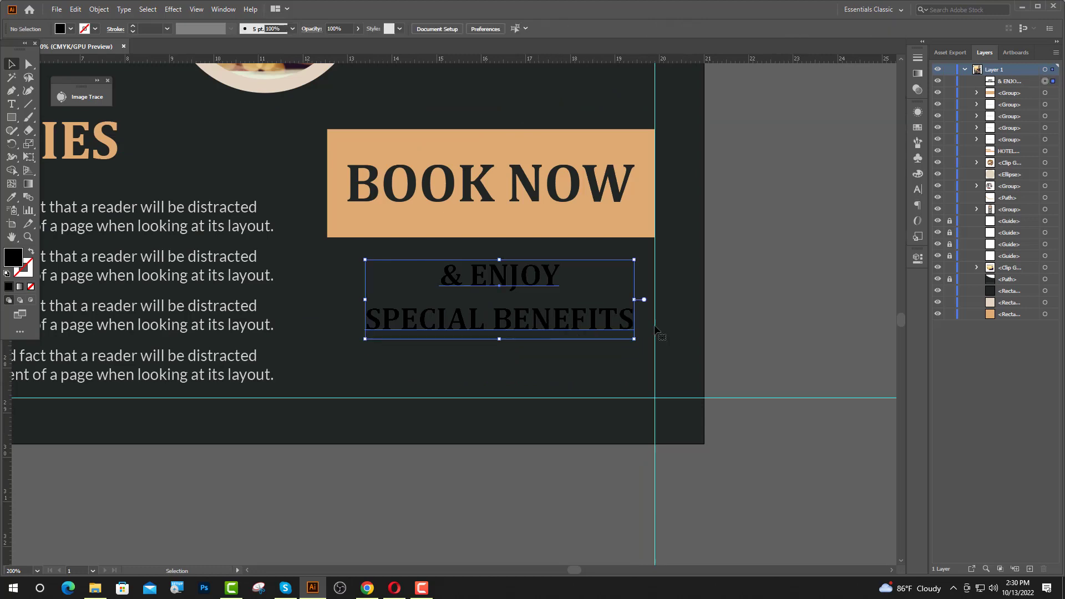
Recolour the benefits text with the light beige swatch beside the artboard
{"action": "scroll", "coordinate": [748, 311], "scroll_direction": "down", "scroll_amount": 2}
{"action": "left_click", "coordinate": [12, 198]}
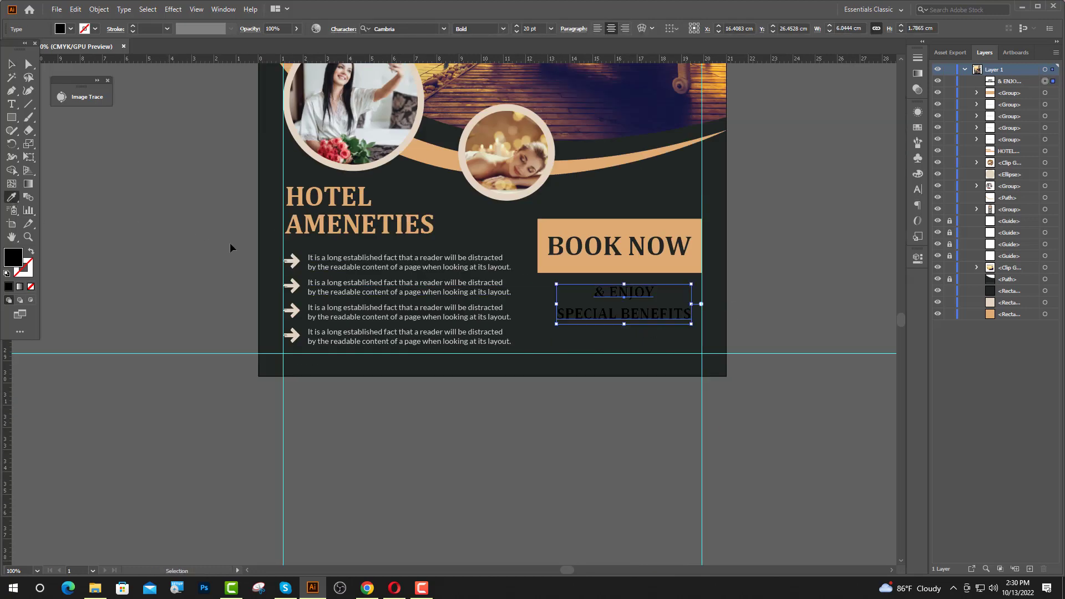
{"action": "scroll", "coordinate": [357, 249], "scroll_direction": "down", "scroll_amount": 1}
{"action": "scroll", "coordinate": [357, 249], "scroll_direction": "up", "scroll_amount": 3}
{"action": "left_click", "coordinate": [262, 112]}
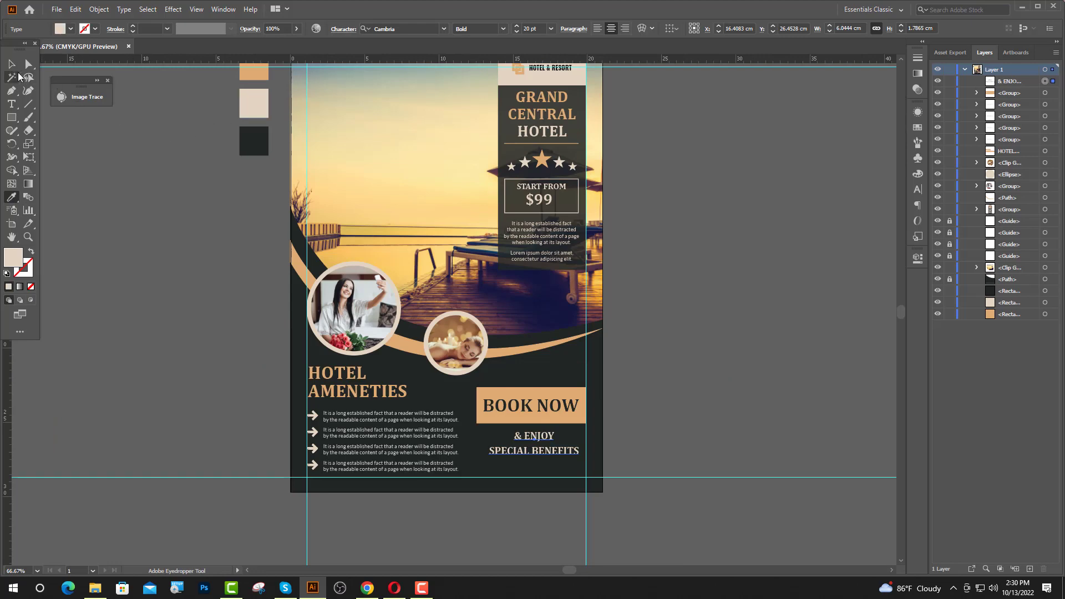
{"action": "left_click", "coordinate": [11, 64]}
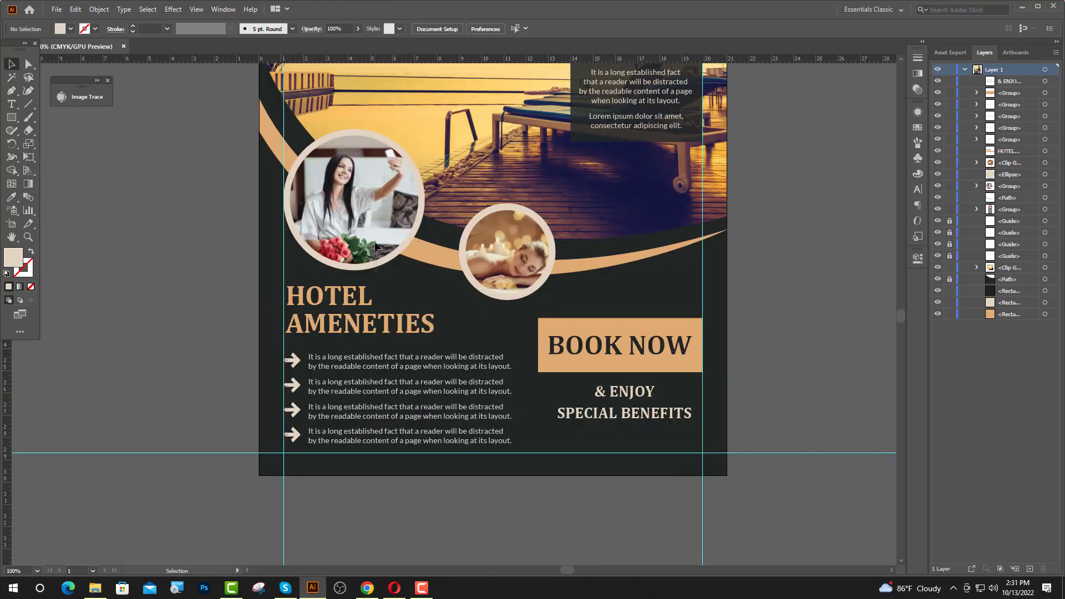
Select both round photos with their rings, leaving the orange curve out, and nudge them up slightly
{"action": "left_click", "coordinate": [376, 242]}
{"action": "left_click", "coordinate": [426, 252], "text": "shift"}
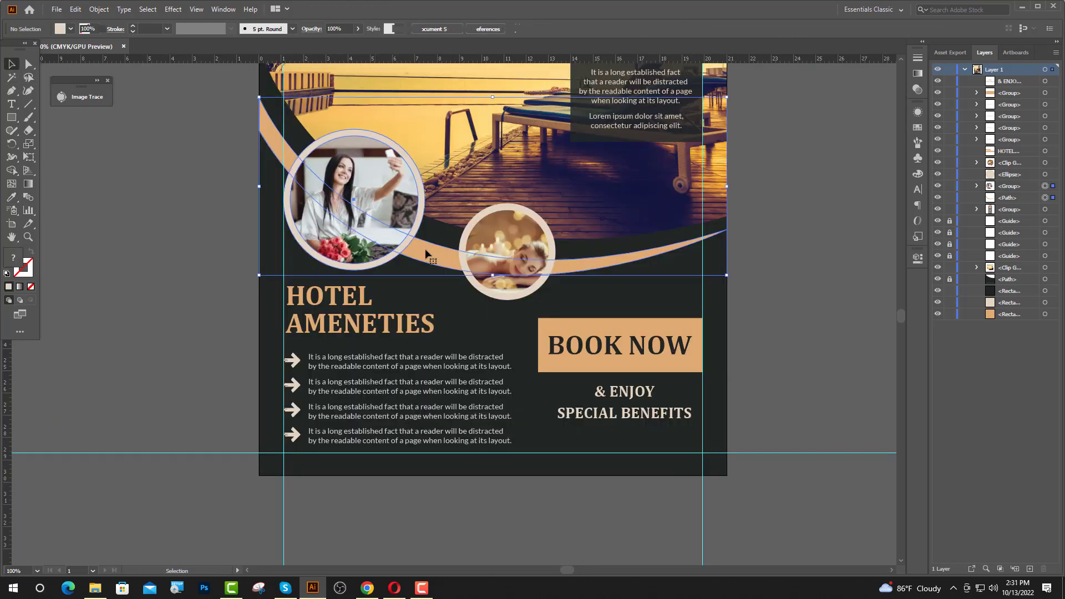
{"action": "left_click", "coordinate": [519, 283], "text": "shift"}
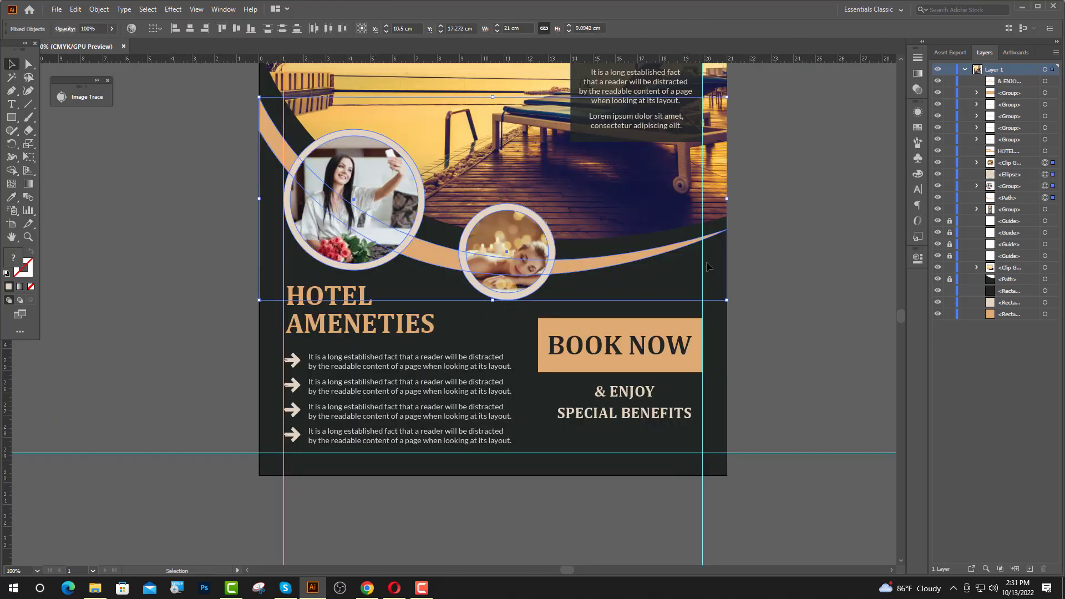
{"action": "left_click", "coordinate": [640, 259], "text": "shift"}
{"action": "key", "text": "Up"}
{"action": "key", "text": "Up"}
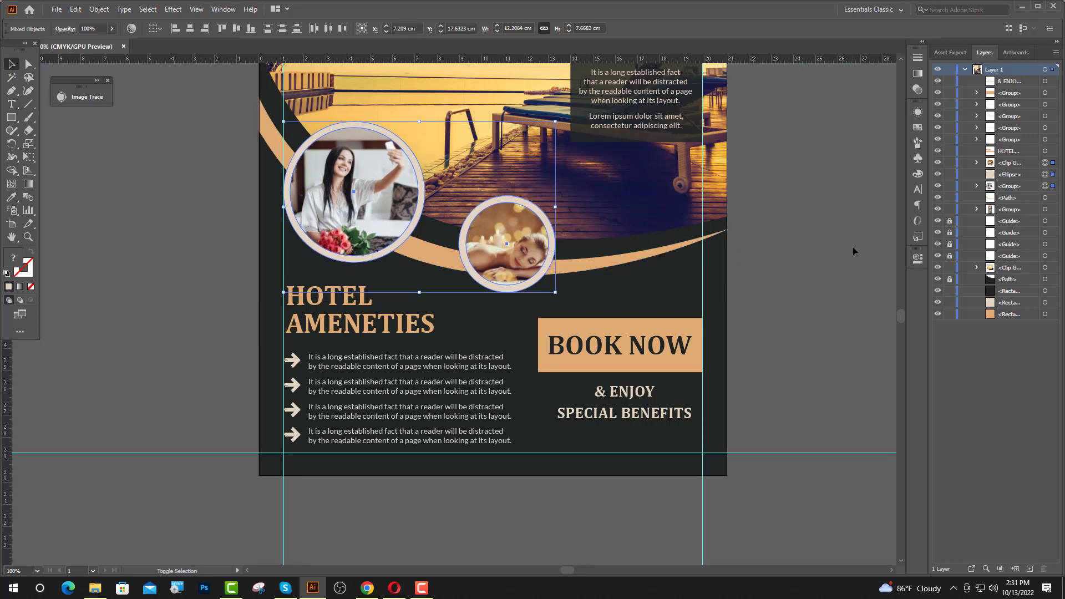
{"action": "left_click", "coordinate": [852, 246]}
Select the HOTEL AMENETIES heading with all four arrow list items and shift them up slightly as one block
{"action": "left_click", "coordinate": [404, 333]}
{"action": "left_click", "coordinate": [420, 386], "text": "shift"}
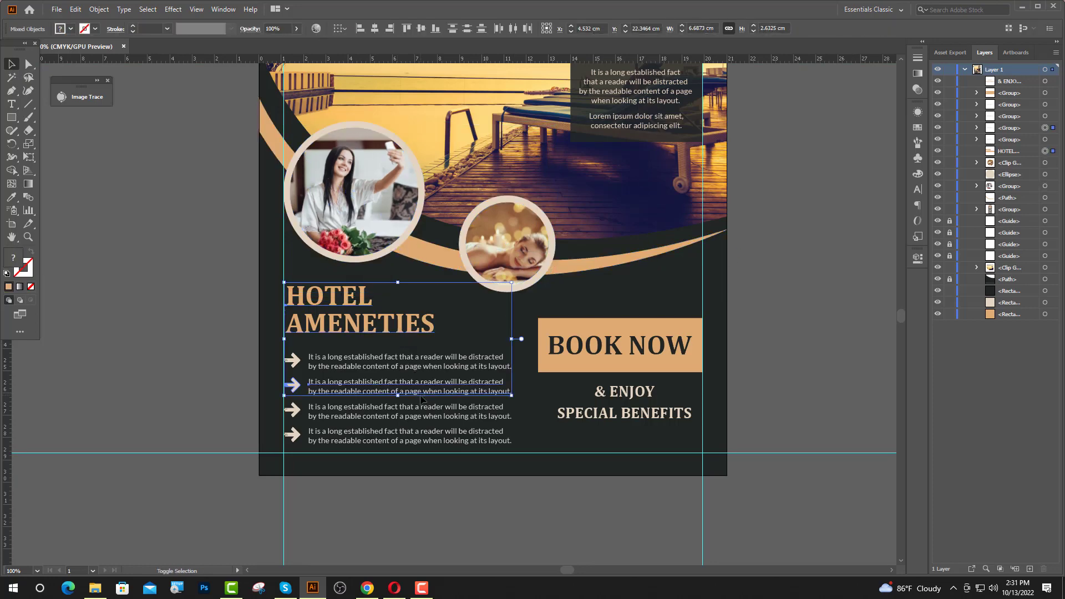
{"action": "left_click", "coordinate": [428, 368], "text": "shift"}
{"action": "left_click", "coordinate": [422, 411], "text": "shift"}
{"action": "left_click", "coordinate": [427, 439], "text": "shift"}
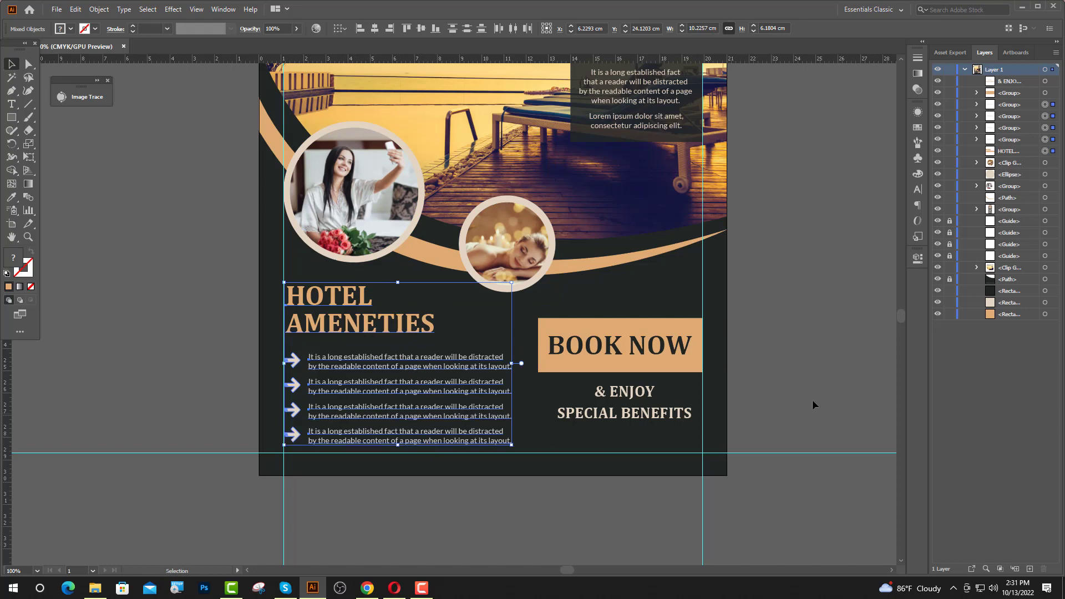
{"action": "left_click", "coordinate": [866, 361]}
{"action": "scroll", "coordinate": [621, 421], "scroll_direction": "down", "scroll_amount": 1}
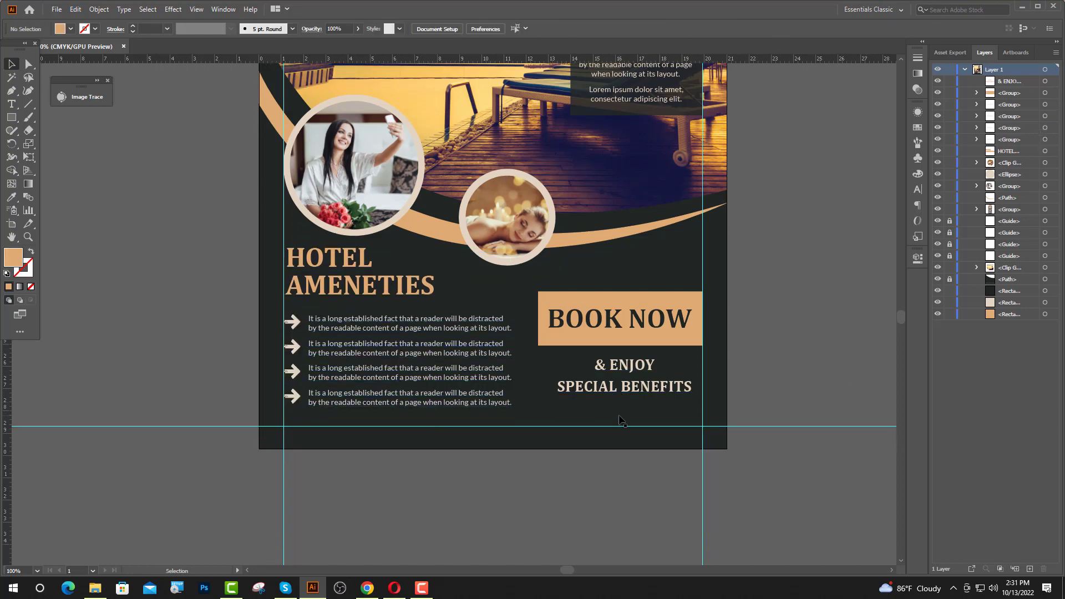
Draw an orange footer rectangle 21 cm wide and about 1.7 cm high across the flyer's bottom edge, then reduce its height from the top
{"action": "scroll", "coordinate": [627, 394], "scroll_direction": "down", "scroll_amount": 4}
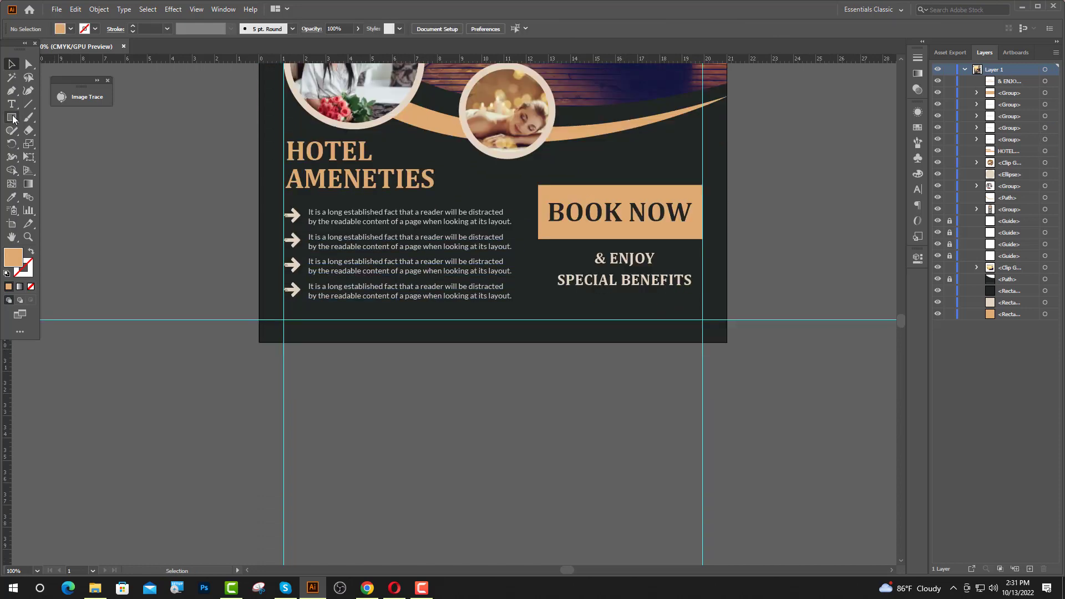
{"action": "left_click", "coordinate": [14, 118]}
{"action": "left_click_drag", "start_coordinate": [258, 303], "coordinate": [728, 345]}
{"action": "key", "text": "ctrl+plus"}
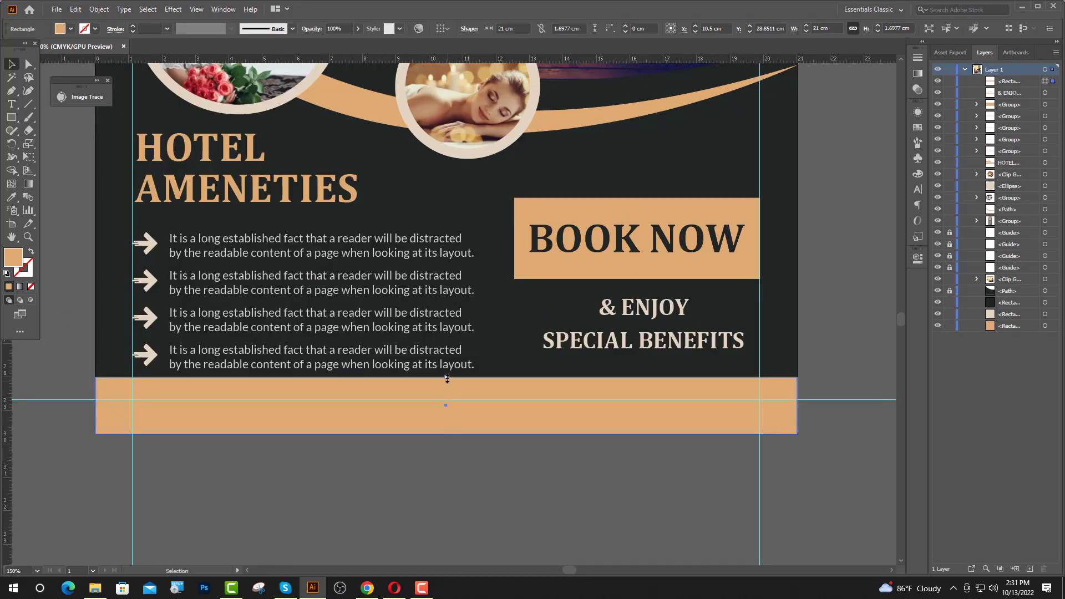
{"action": "left_click_drag", "start_coordinate": [447, 378], "coordinate": [447, 399]}
{"action": "left_click", "coordinate": [445, 464]}
{"action": "scroll", "coordinate": [441, 466], "scroll_direction": "down", "scroll_amount": 2}
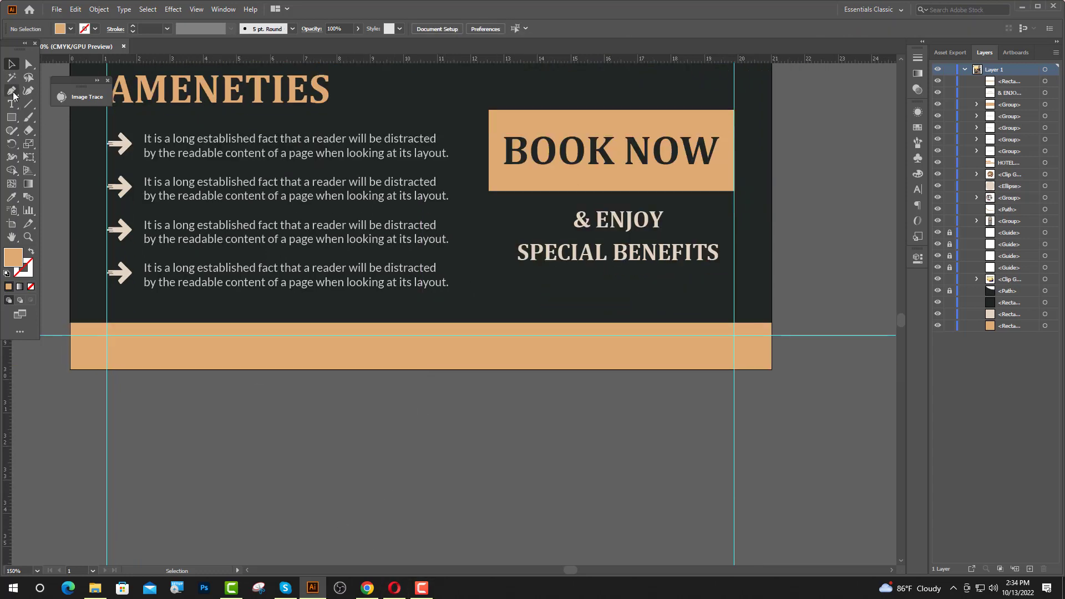
Draw a straight horizontal line 21 cm long across the full page width just above the orange footer band
{"action": "left_click", "coordinate": [11, 90]}
{"action": "left_click", "coordinate": [70, 315]}
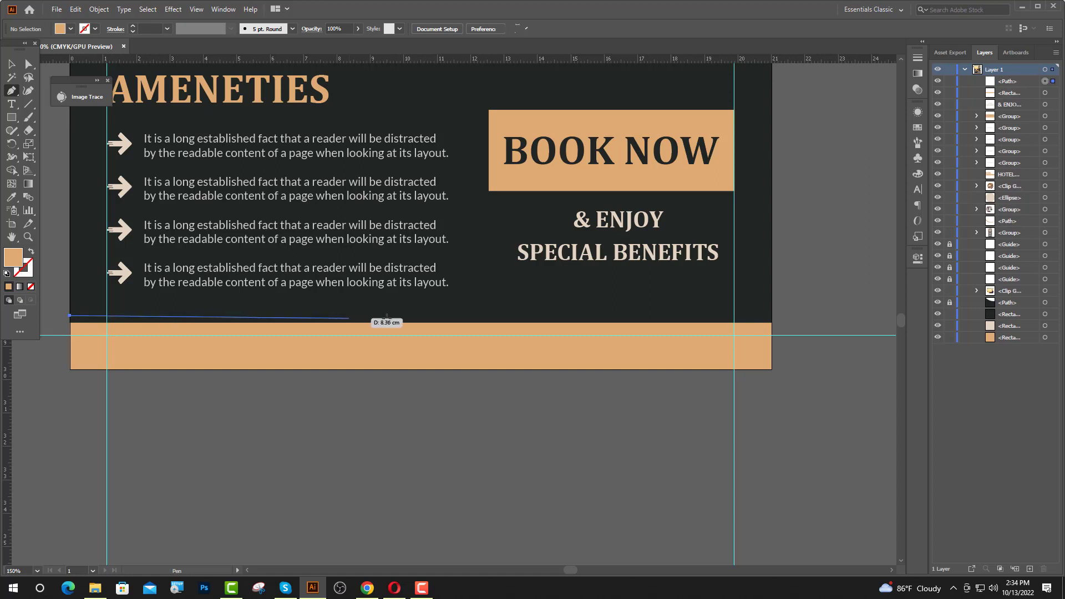
{"action": "left_click", "coordinate": [772, 316]}
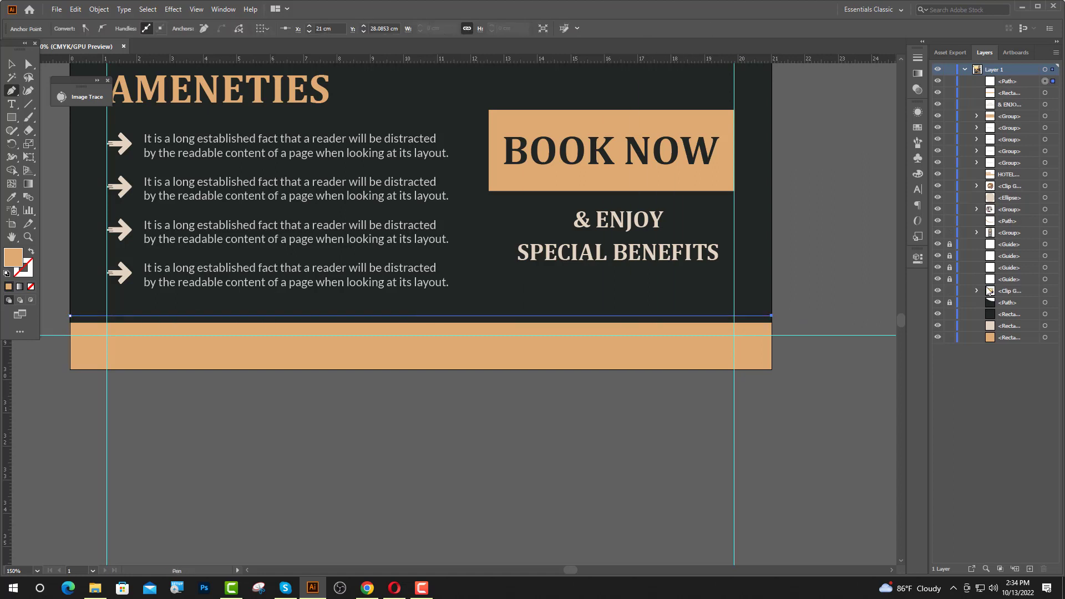
Give the line above the footer the list arrows' light beige as its stroke, with no fill
{"action": "left_click", "coordinate": [11, 196]}
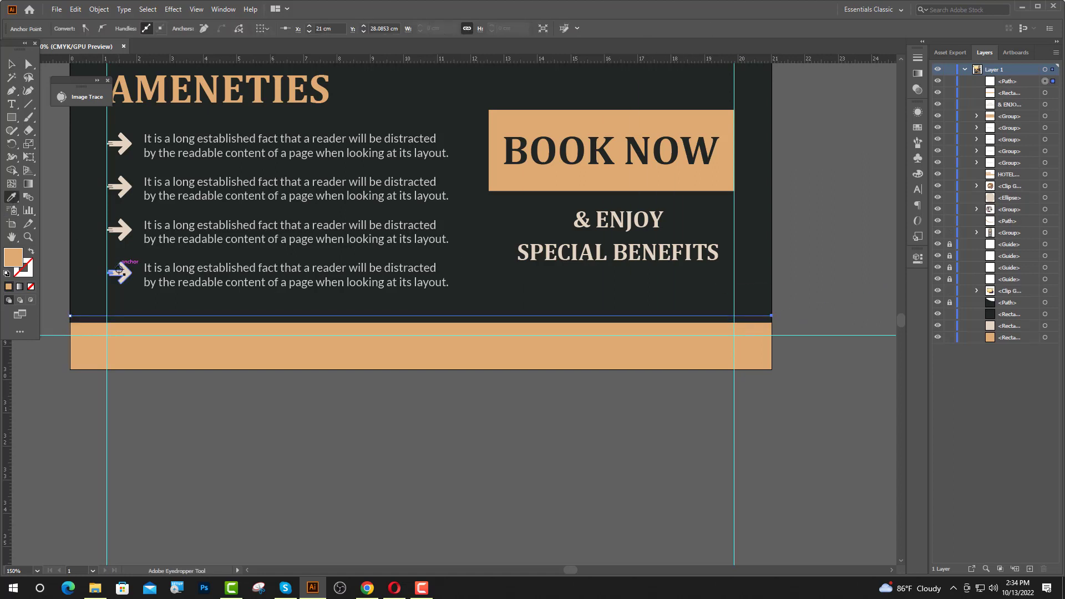
{"action": "left_click", "coordinate": [121, 271]}
{"action": "key", "text": "v"}
{"action": "left_click", "coordinate": [32, 253]}
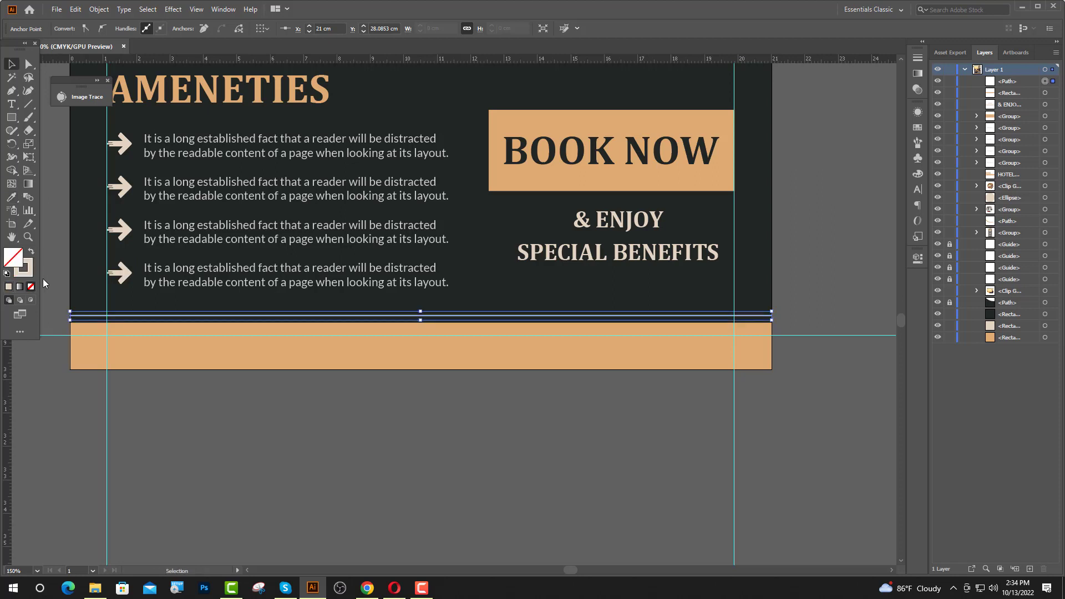
{"action": "left_click", "coordinate": [216, 398]}
{"action": "left_click_drag", "start_coordinate": [216, 398], "coordinate": [257, 355]}
Change the font of the "& ENJOY SPECIAL BENEFITS" text to Oswald Bold
{"action": "left_click", "coordinate": [659, 209]}
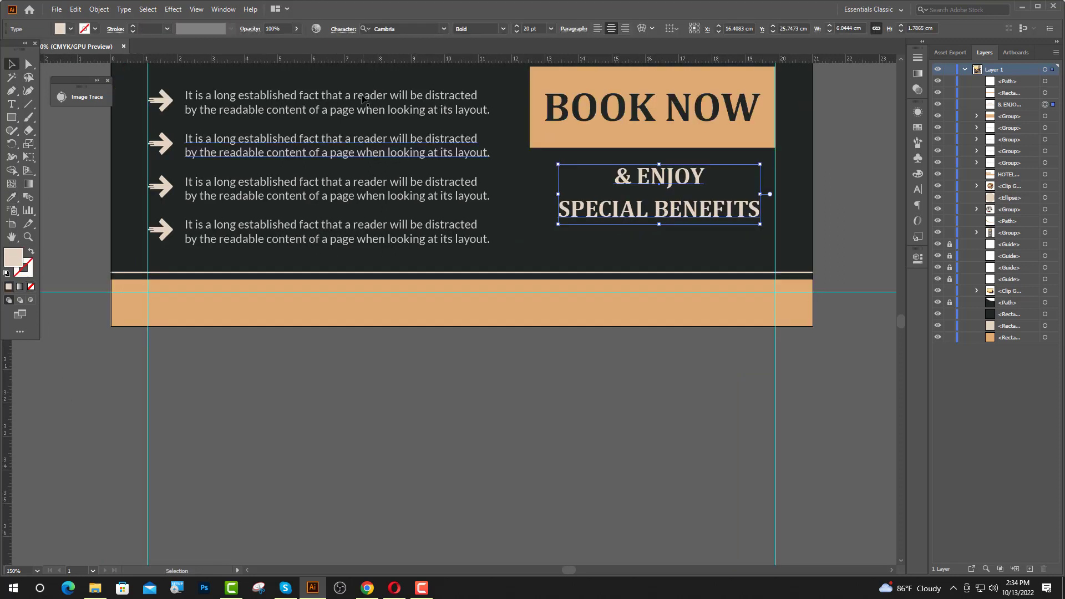
{"action": "left_click", "coordinate": [401, 30]}
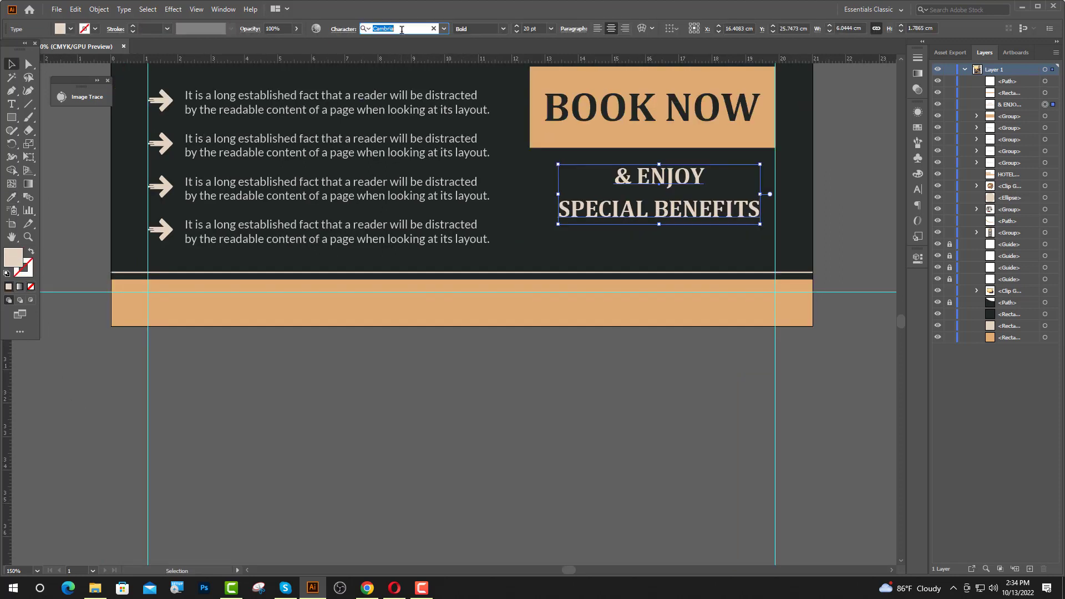
{"action": "type", "text": "os"}
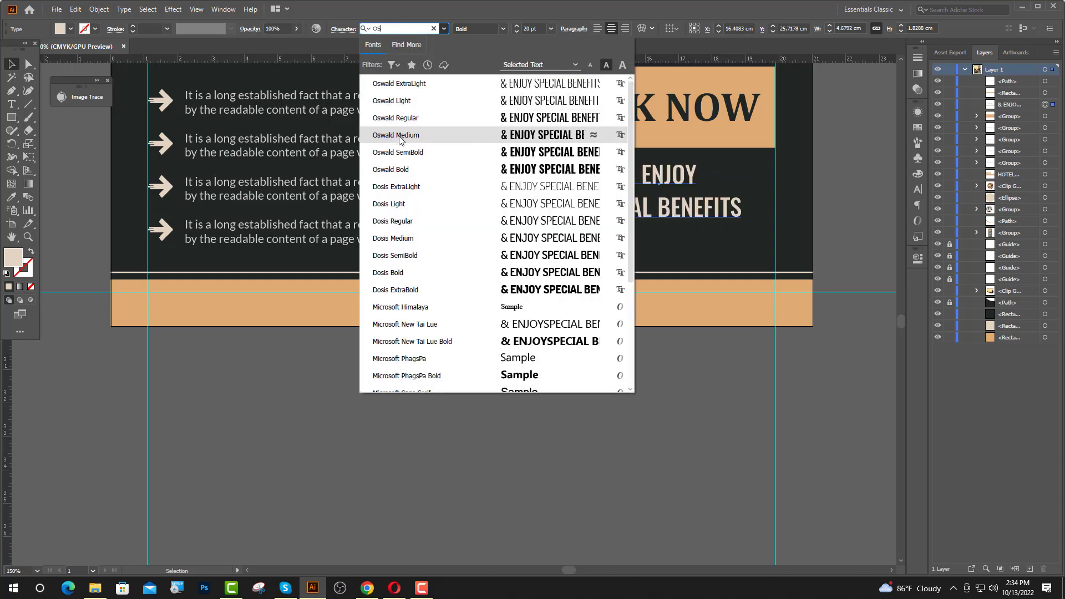
{"action": "left_click", "coordinate": [400, 177]}
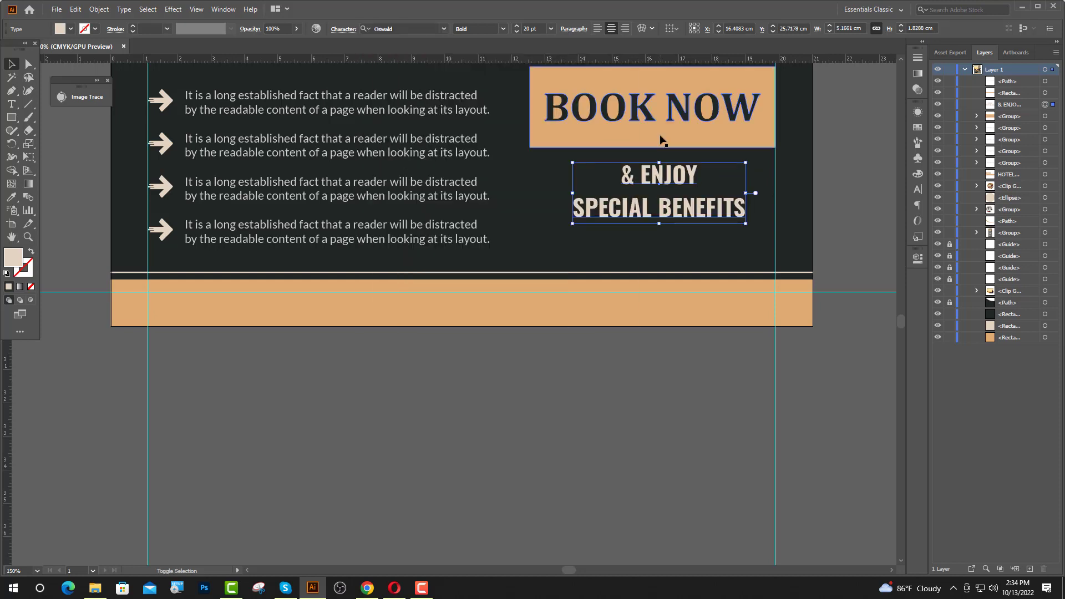
Centre the benefits text horizontally with the BOOK NOW box
{"action": "left_click", "coordinate": [659, 136], "text": "shift"}
{"action": "left_click", "coordinate": [659, 136]}
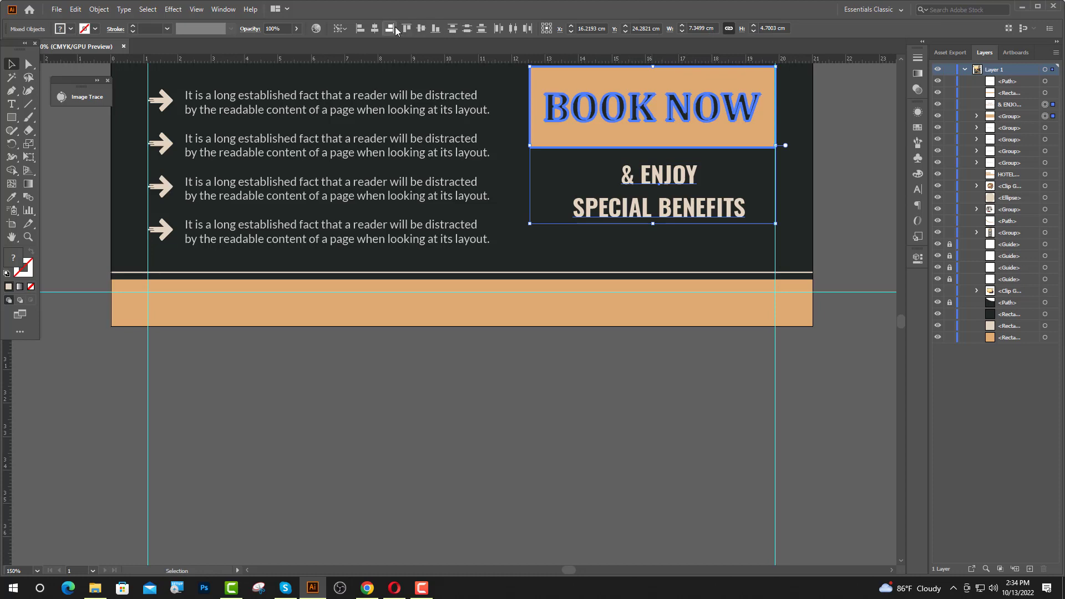
{"action": "left_click", "coordinate": [376, 34]}
{"action": "left_click", "coordinate": [445, 443]}
{"action": "scroll", "coordinate": [445, 444], "scroll_direction": "down", "scroll_amount": 2}
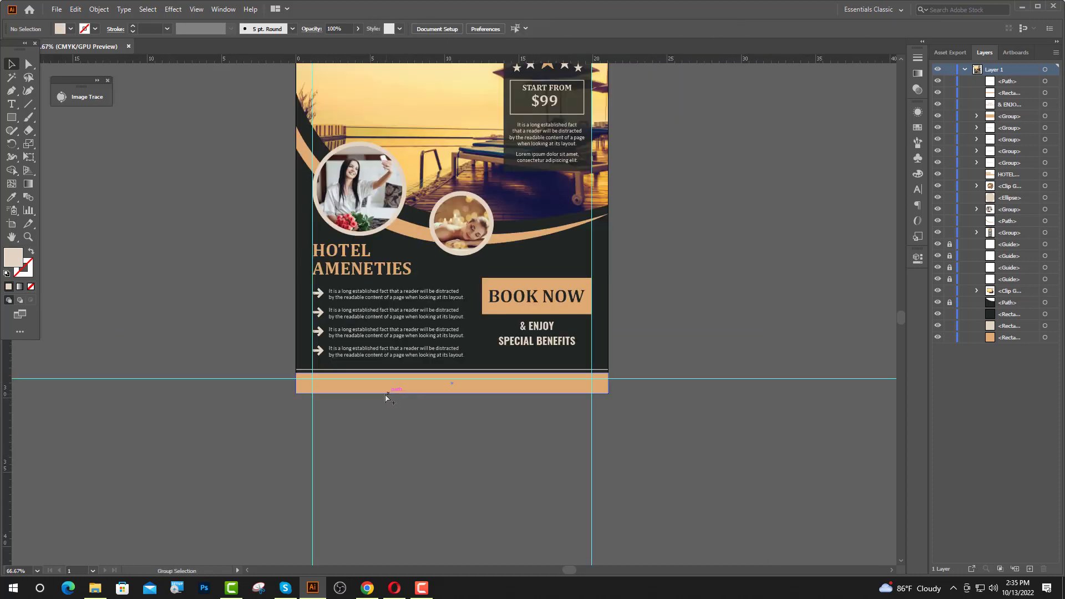
Start a text line in the orange footer band and set its font size to 14 pt
{"action": "scroll", "coordinate": [387, 391], "scroll_direction": "up", "scroll_amount": 2}
{"action": "left_click", "coordinate": [10, 107]}
{"action": "left_click", "coordinate": [232, 370]}
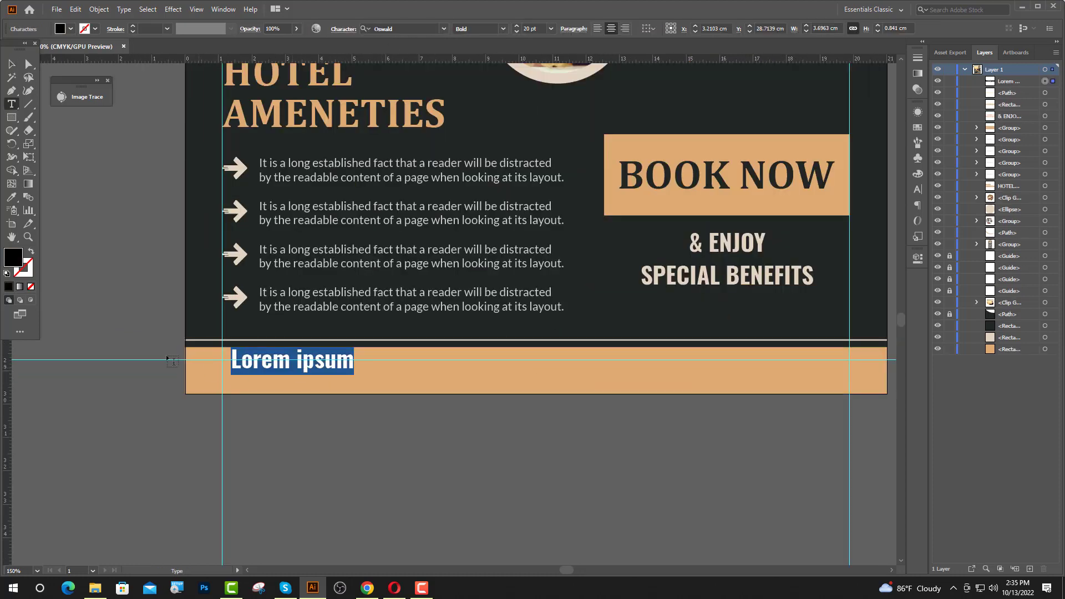
{"action": "left_click", "coordinate": [526, 28]}
{"action": "type", "text": "14"}
{"action": "key", "text": "Return"}
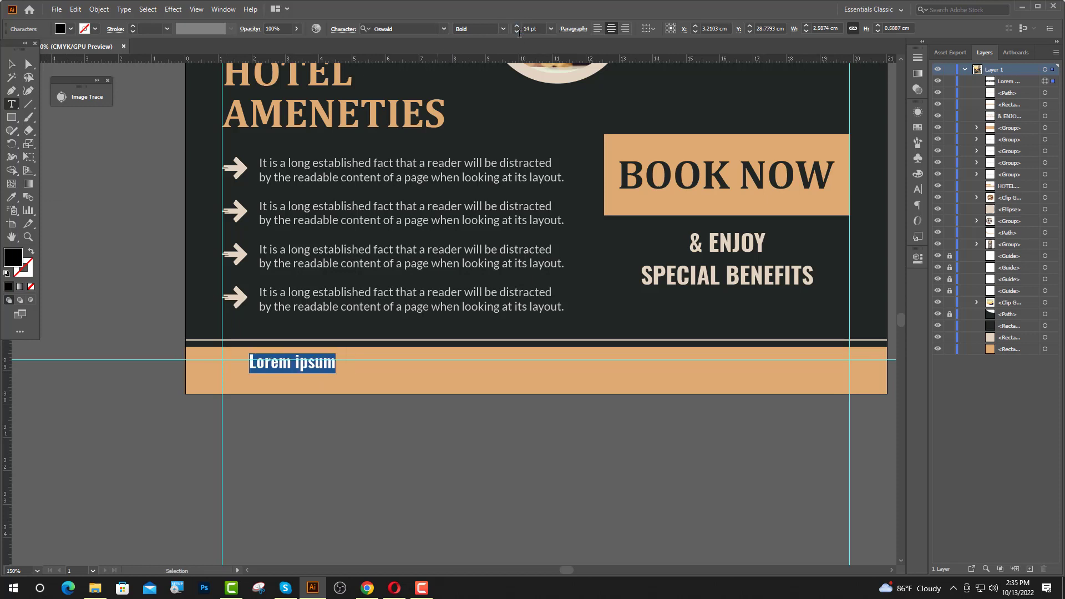
{"action": "key", "text": "ctrl+equal"}
{"action": "key", "text": "ctrl+equal"}
{"action": "type", "text": "WWW.G"}
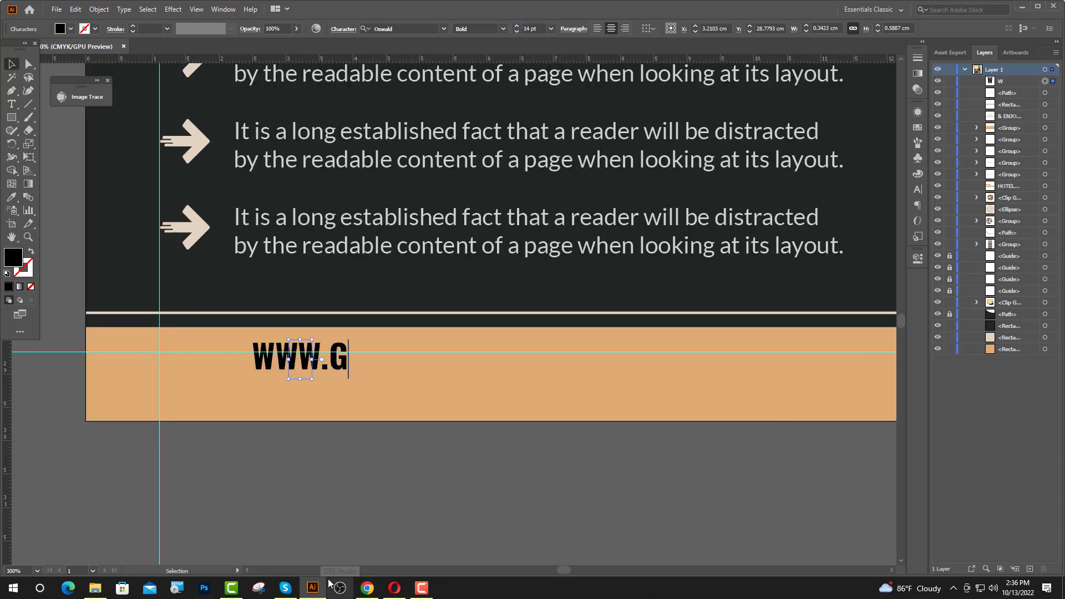
{"action": "type", "text": "RANDCENT"}
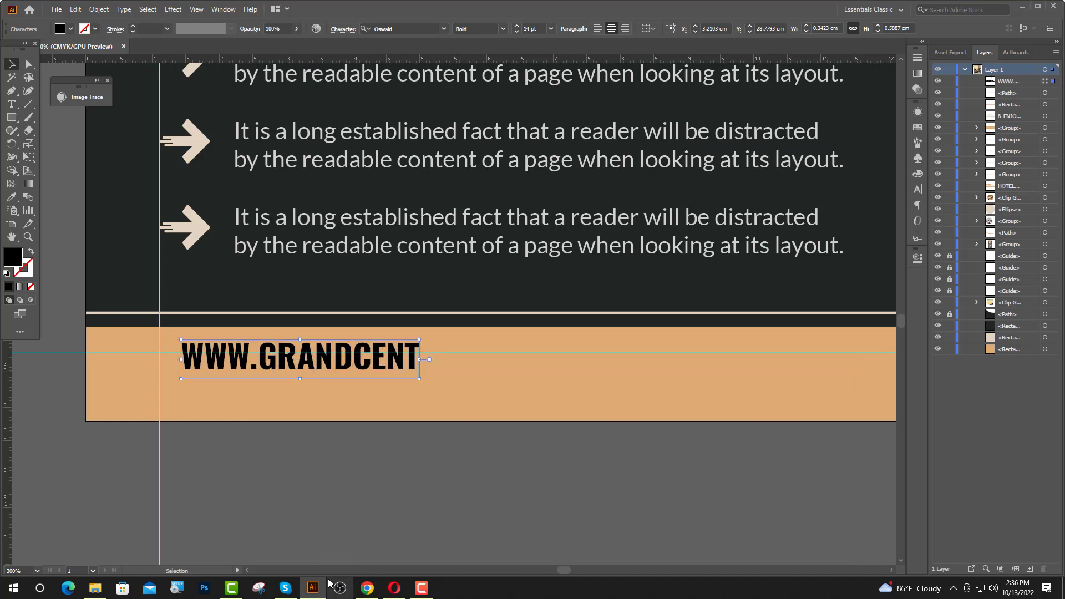
{"action": "type", "text": "RALHOTE"}
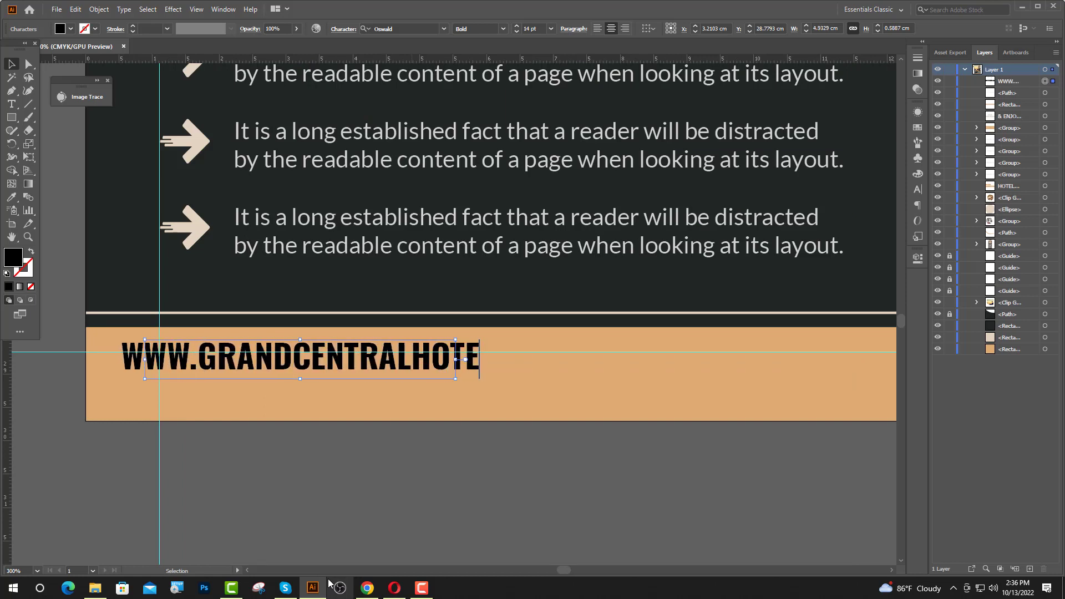
{"action": "type", "text": "L.COM"}
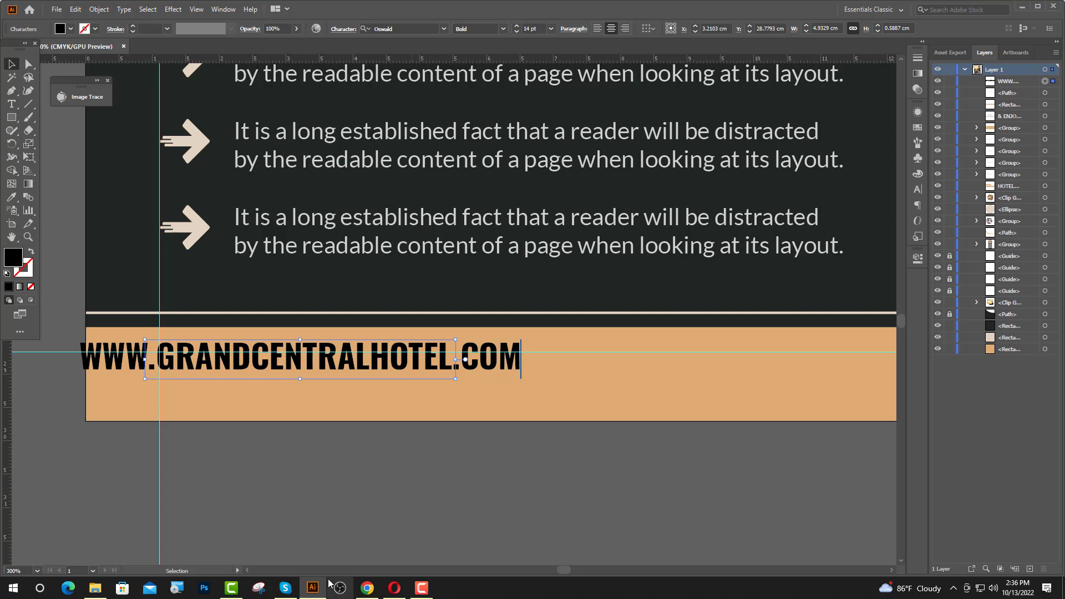
{"action": "key", "text": "Escape"}
{"action": "left_click_drag", "start_coordinate": [261, 365], "coordinate": [341, 373]}
{"action": "key", "text": "ctrl+minus"}
Set the website text's tracking to 100 and realign its start with the left margin guide
{"action": "left_click", "coordinate": [917, 190]}
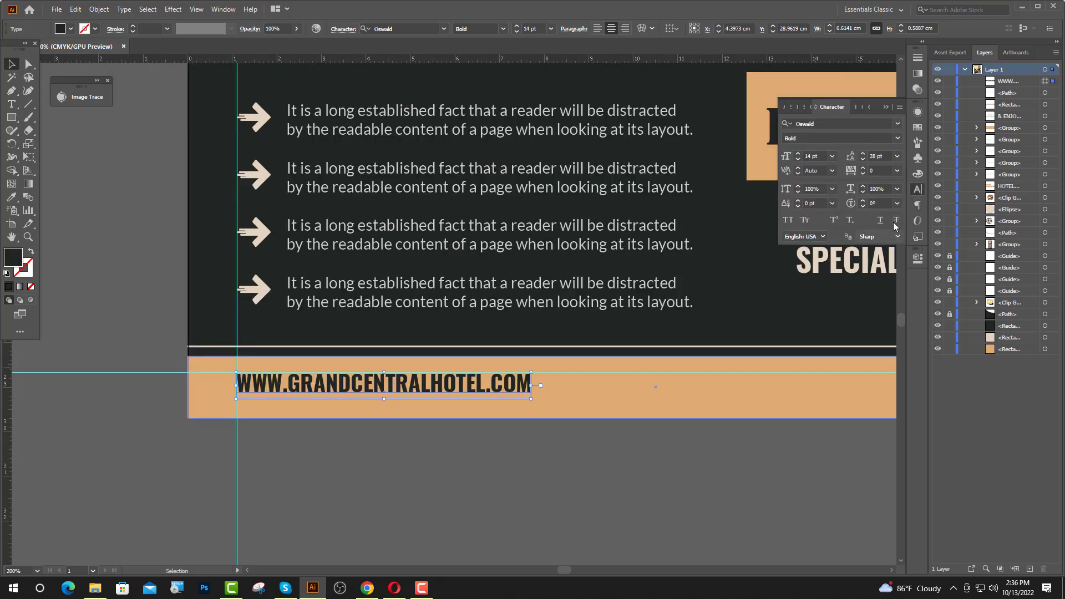
{"action": "left_click", "coordinate": [895, 172]}
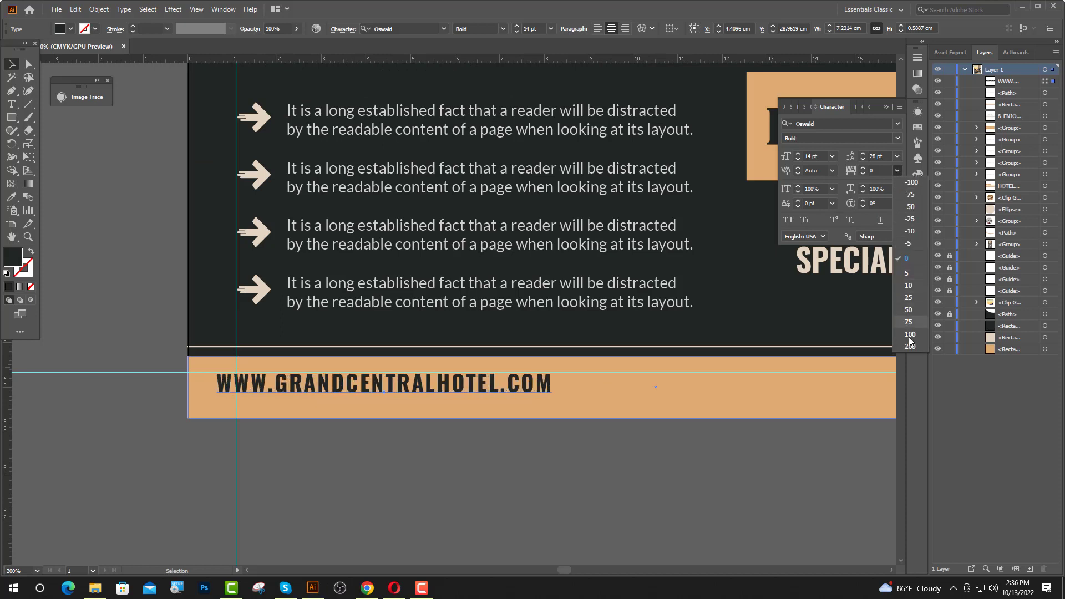
{"action": "left_click", "coordinate": [914, 315]}
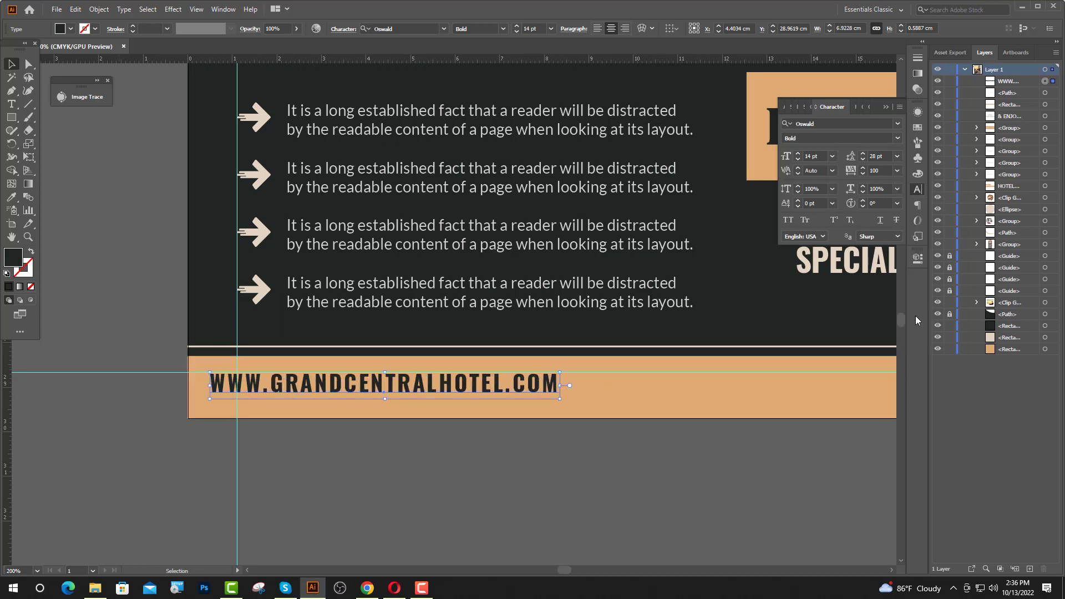
{"action": "left_click", "coordinate": [886, 107]}
{"action": "left_click", "coordinate": [471, 460]}
{"action": "left_click_drag", "start_coordinate": [389, 383], "coordinate": [416, 387]}
{"action": "left_click", "coordinate": [464, 438]}
{"action": "scroll", "coordinate": [463, 438], "scroll_direction": "down", "scroll_amount": 3}
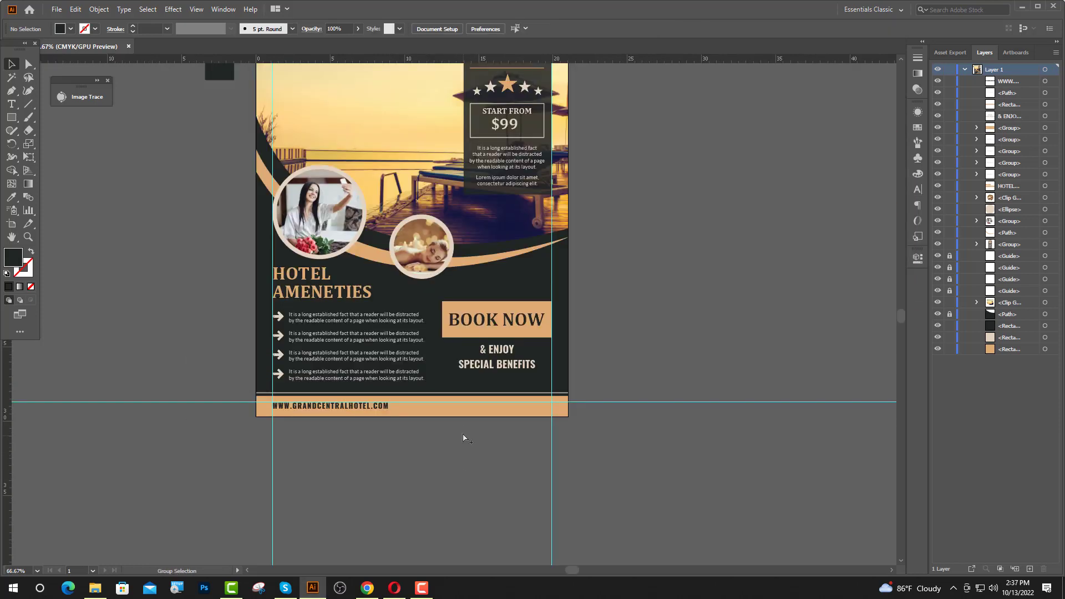
Draw a dark square about 0.7 cm wide in the footer band beneath the benefits text
{"action": "scroll", "coordinate": [463, 438], "scroll_direction": "up", "scroll_amount": 3}
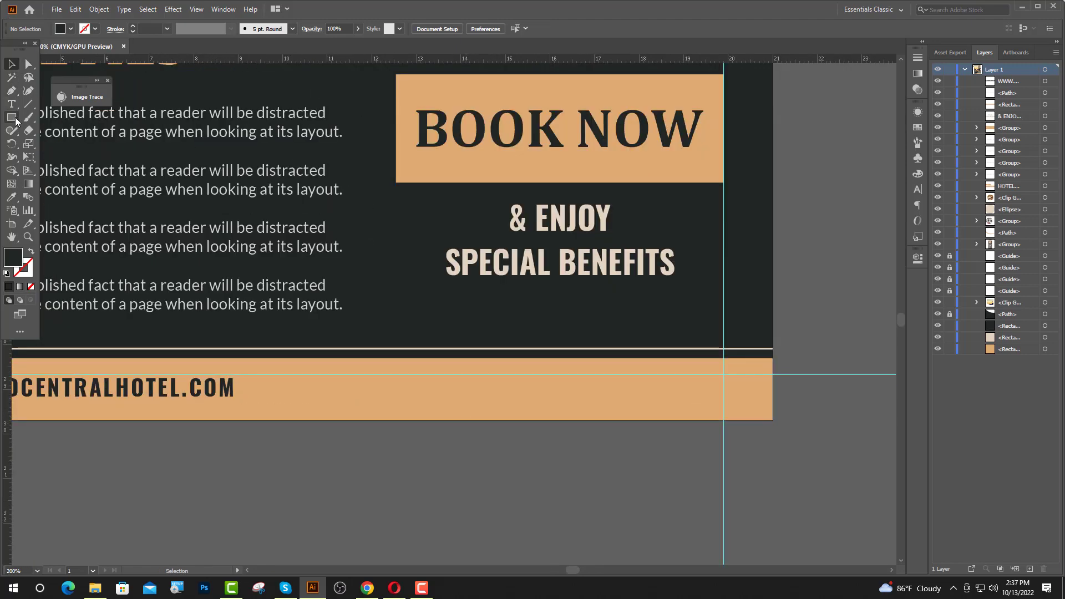
{"action": "left_click", "coordinate": [12, 117]}
{"action": "left_click_drag", "start_coordinate": [488, 369], "coordinate": [620, 405]}
{"action": "key", "text": "v"}
{"action": "left_click", "coordinate": [501, 493]}
Duplicate the dark square twice to the right to form an evenly spaced row of three in the footer
{"action": "scroll", "coordinate": [522, 384], "scroll_direction": "up", "scroll_amount": 1}
{"action": "scroll", "coordinate": [516, 412], "scroll_direction": "up", "scroll_amount": 2}
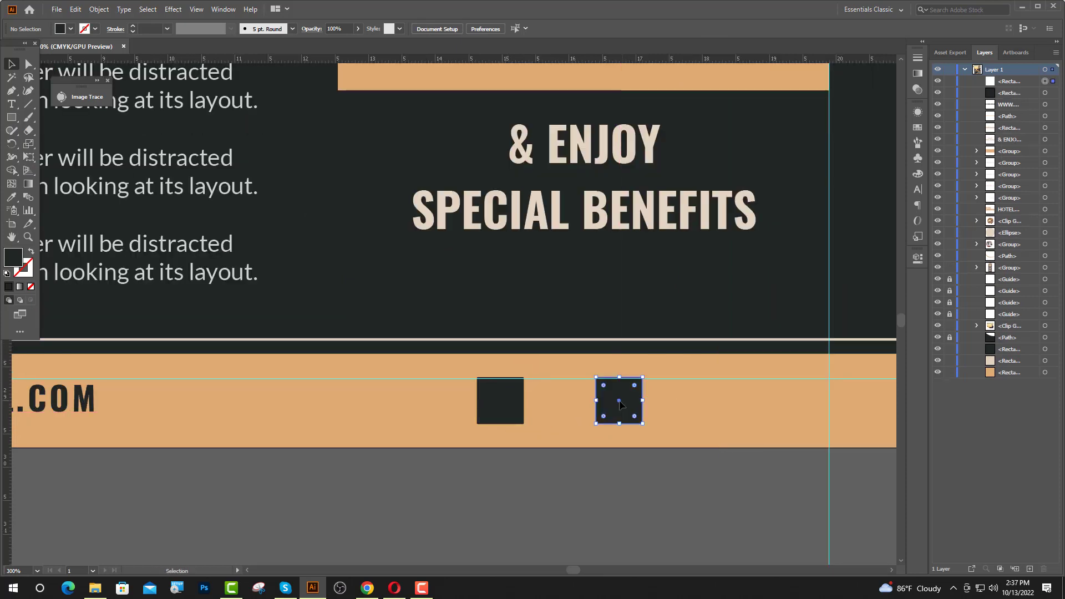
{"action": "key", "text": "a"}
{"action": "key", "text": "ctrl+d"}
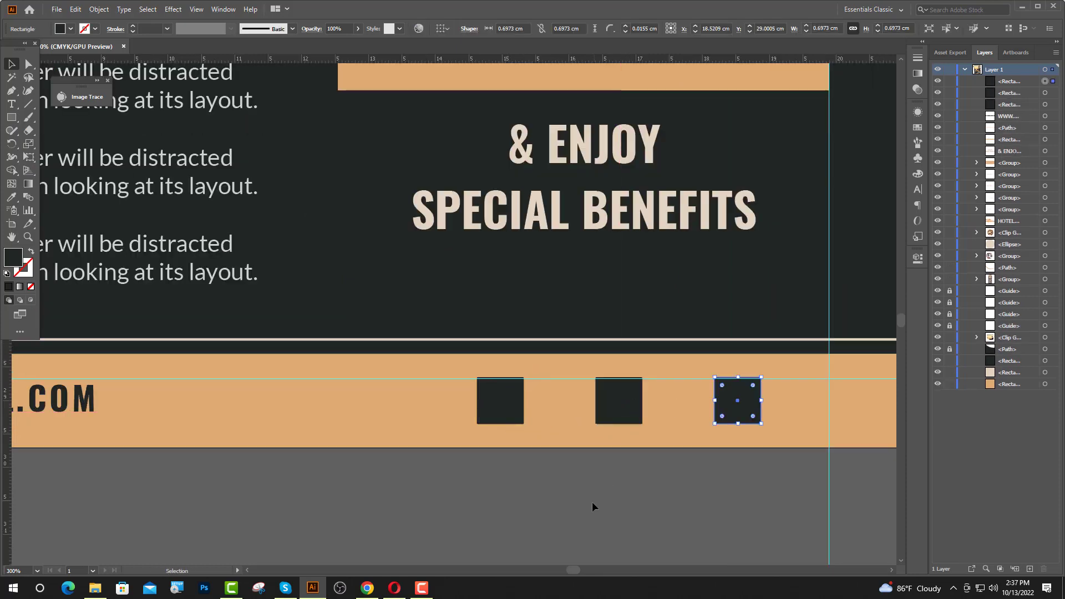
{"action": "left_click", "coordinate": [592, 503]}
Start a text object beside the first footer square, switch to IcoFont in the browser, search "INS" and copy the Instagram glyph
{"action": "key", "text": "t"}
{"action": "left_click", "coordinate": [435, 400]}
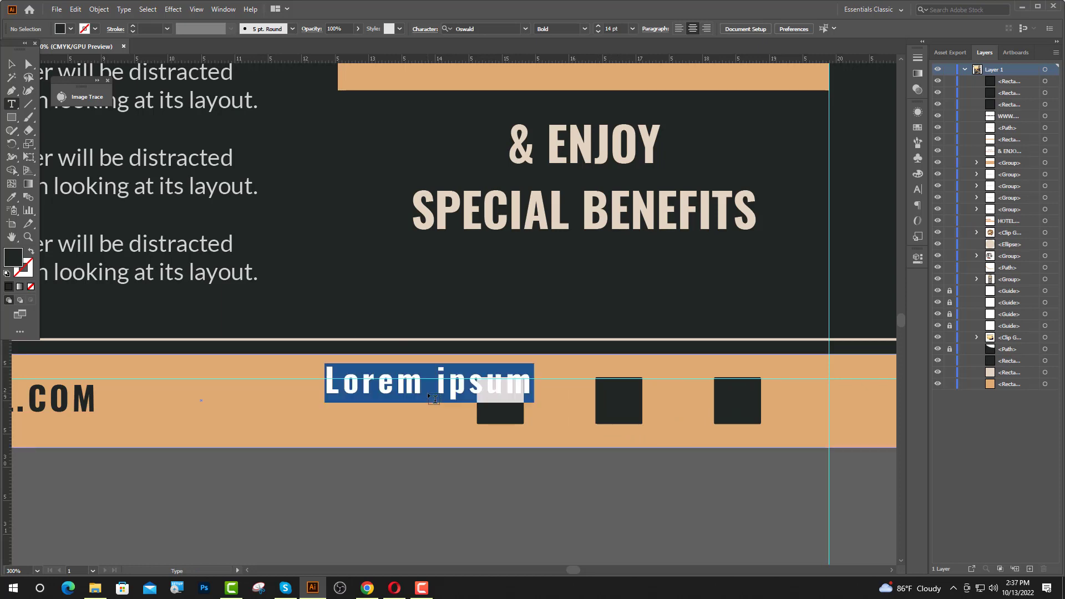
{"action": "left_click", "coordinate": [367, 588]}
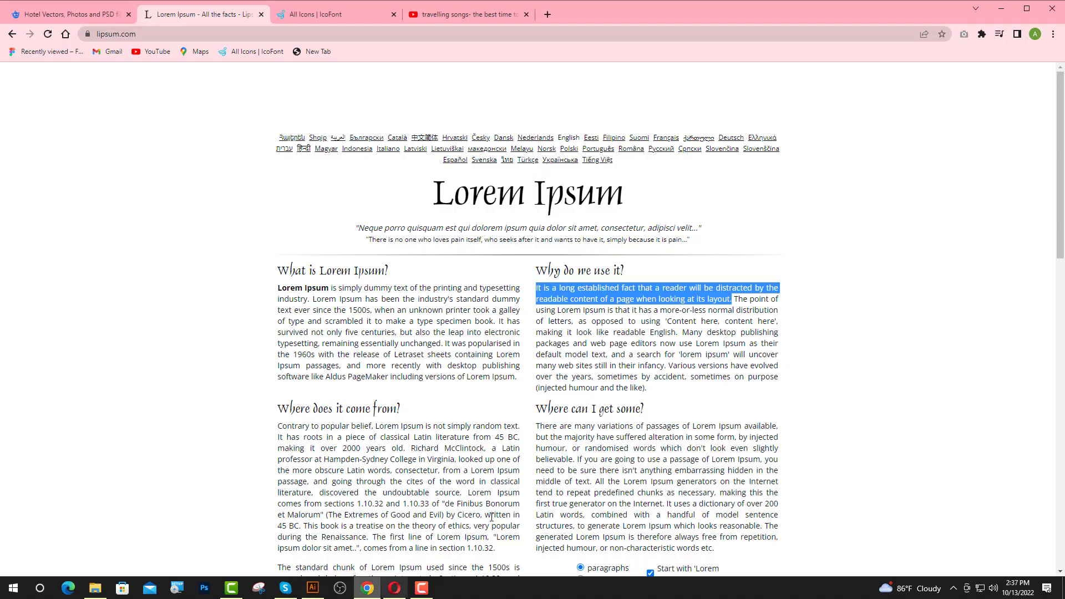
{"action": "left_click", "coordinate": [312, 17]}
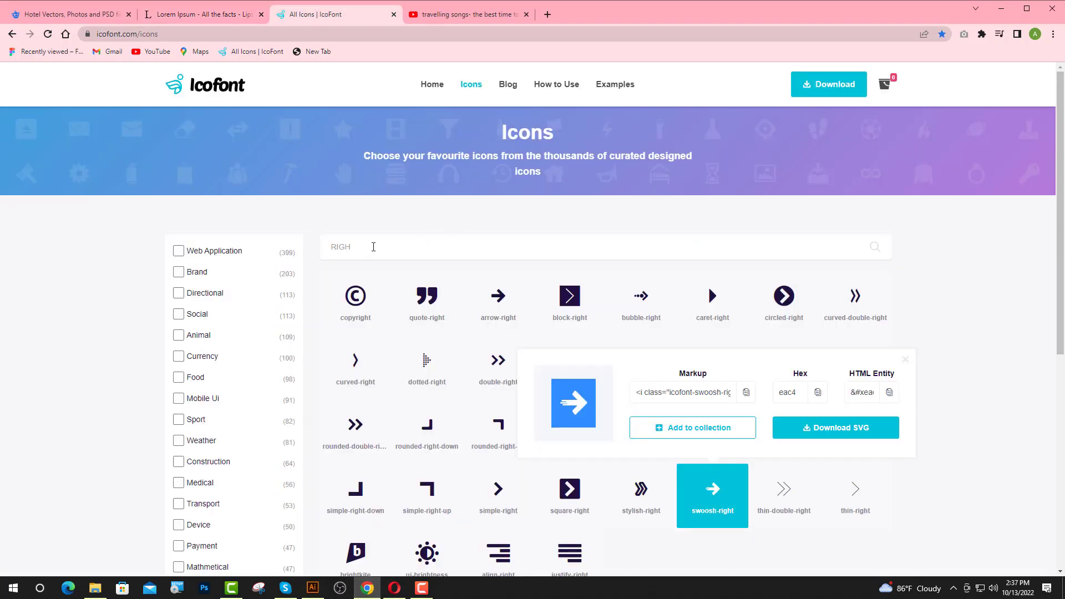
{"action": "double_click", "coordinate": [373, 246]}
{"action": "type", "text": "INS"}
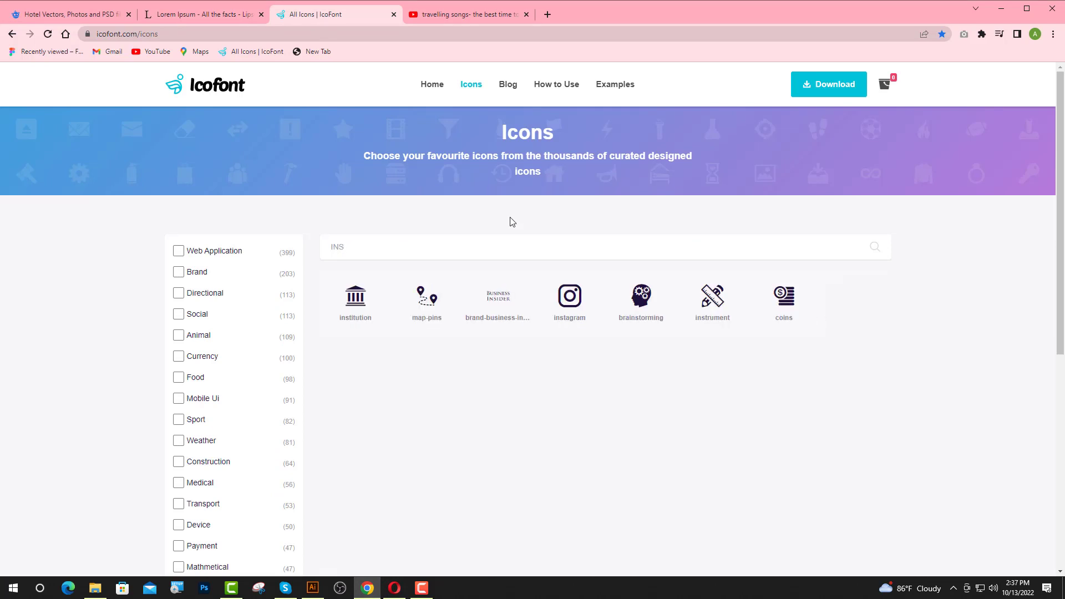
{"action": "left_click", "coordinate": [570, 297]}
{"action": "double_click", "coordinate": [423, 218]}
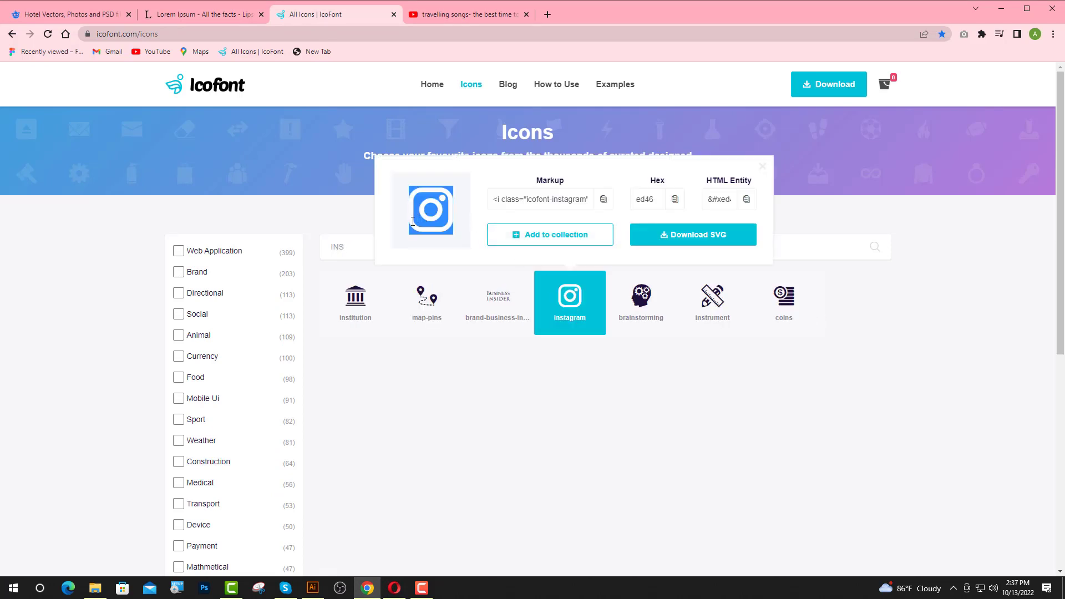
Return to Illustrator, replace the placeholder text with the copied Instagram glyph and set its font to icofont
{"action": "left_click", "coordinate": [313, 587]}
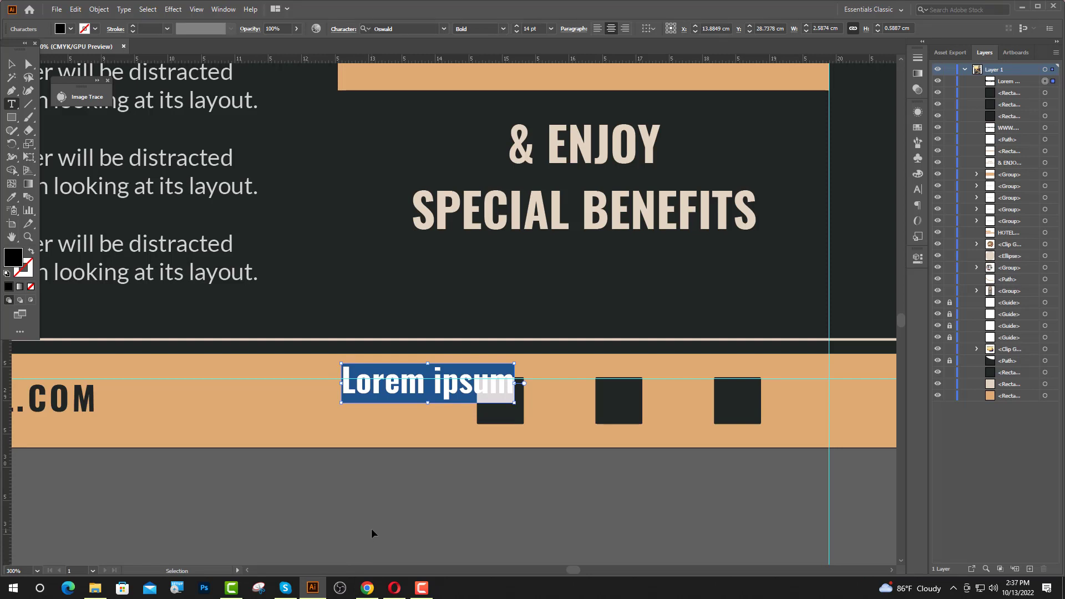
{"action": "key", "text": "ctrl+v"}
{"action": "double_click", "coordinate": [427, 382]}
{"action": "left_click", "coordinate": [419, 28]}
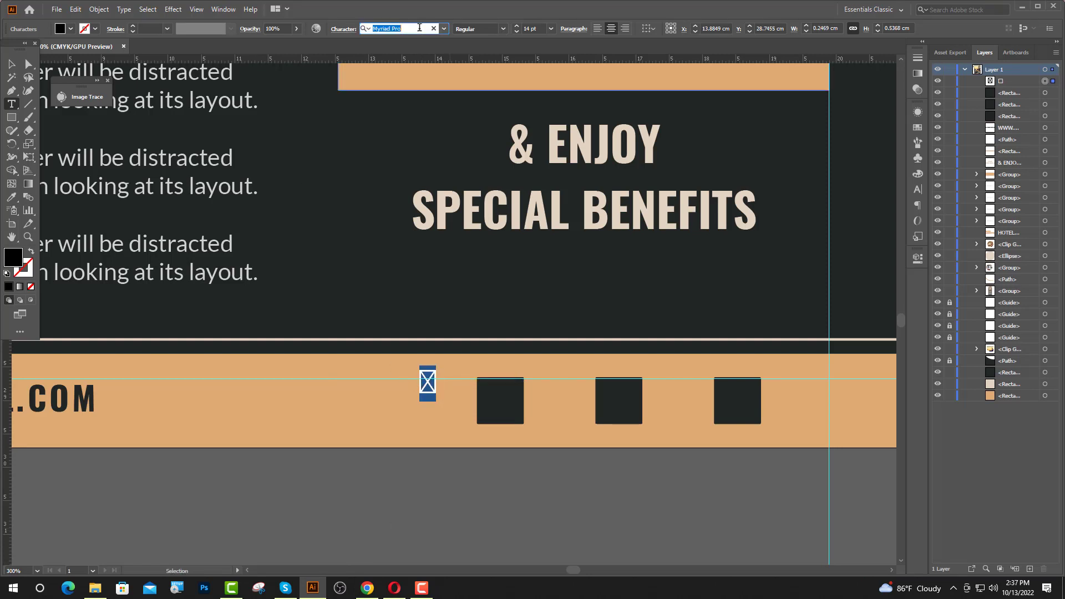
{"action": "type", "text": "icofont"}
{"action": "key", "text": "Return"}
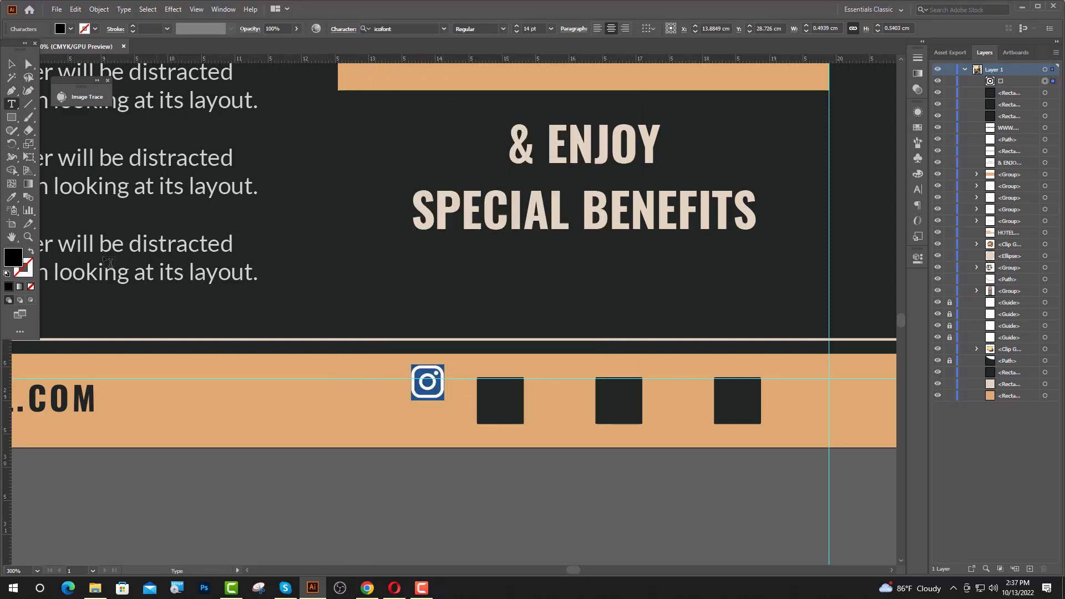
Color the Instagram glyph with the footer band's orange and center it on the first dark square
{"action": "left_click", "coordinate": [11, 197]}
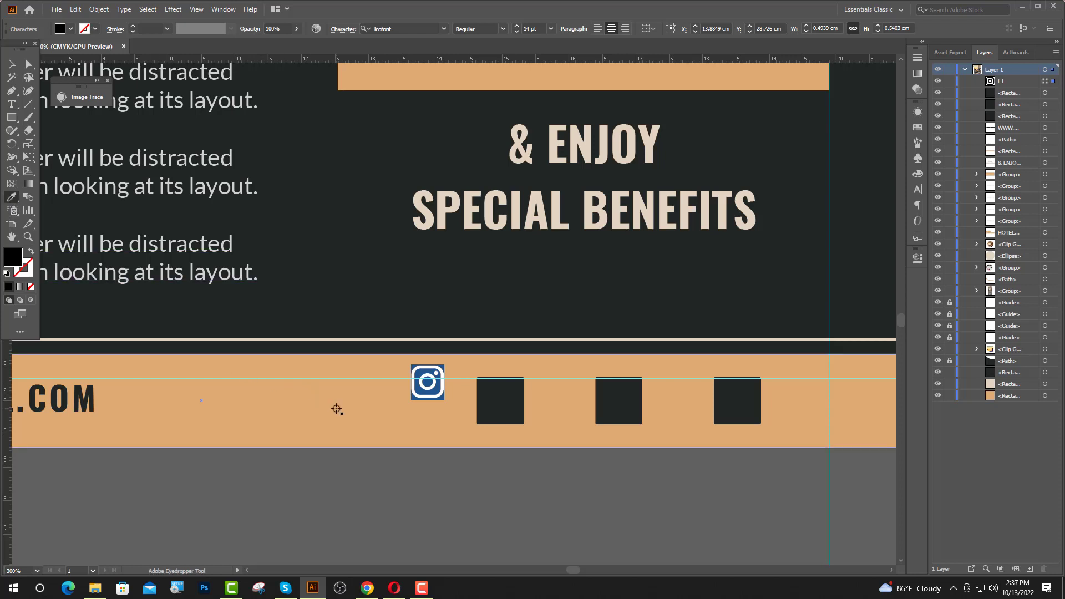
{"action": "left_click", "coordinate": [336, 410]}
{"action": "key", "text": "v"}
{"action": "left_click_drag", "start_coordinate": [433, 389], "coordinate": [500, 411]}
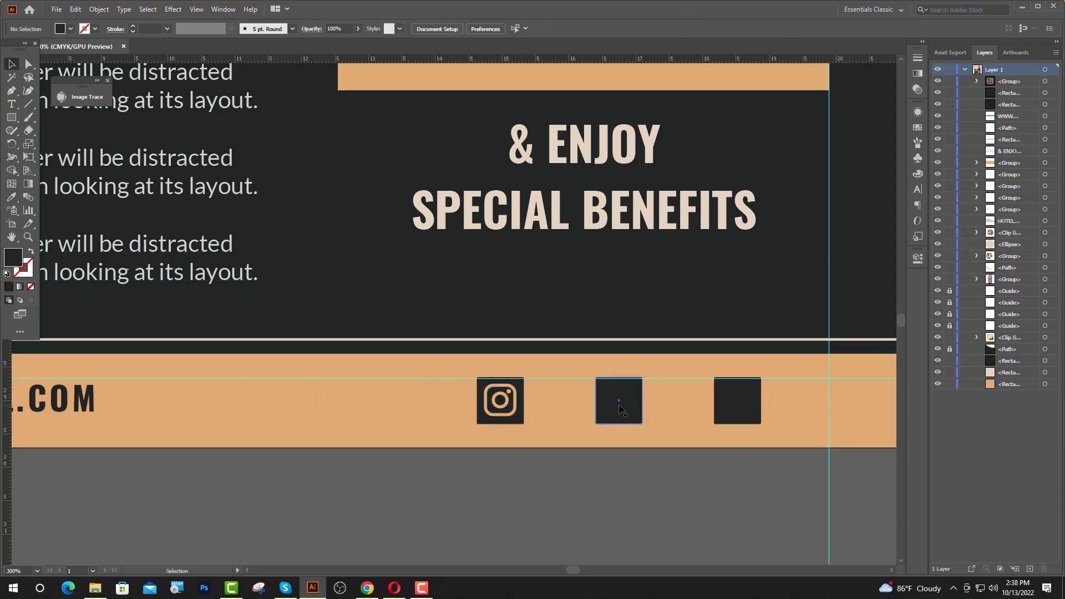
Delete the two empty dark squares beside the Instagram badge in the footer
{"action": "left_click", "coordinate": [617, 404]}
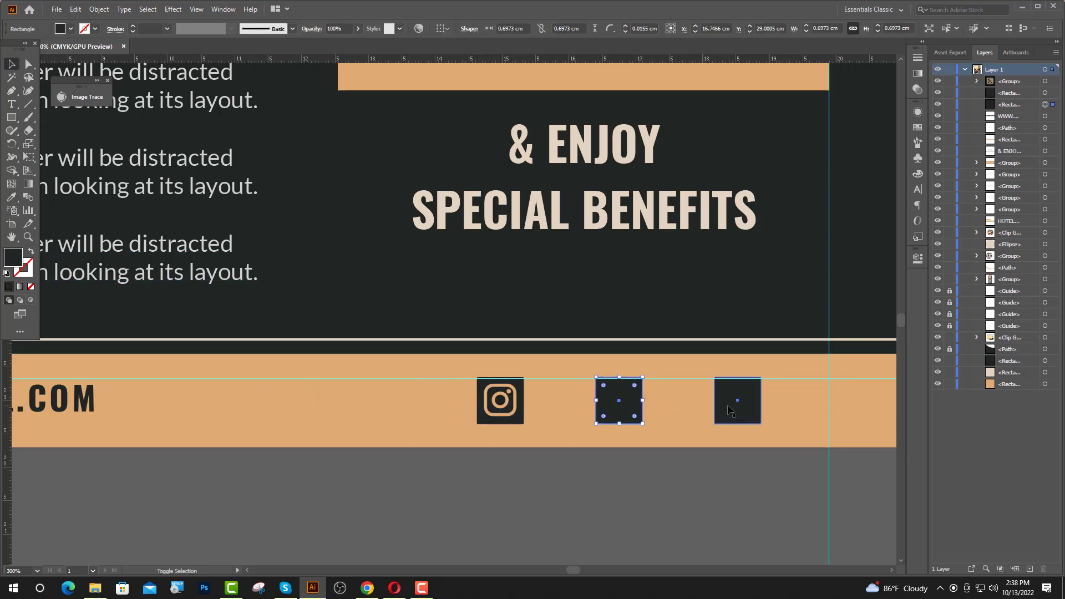
{"action": "left_click", "coordinate": [737, 404], "text": "shift"}
{"action": "key", "text": "Delete"}
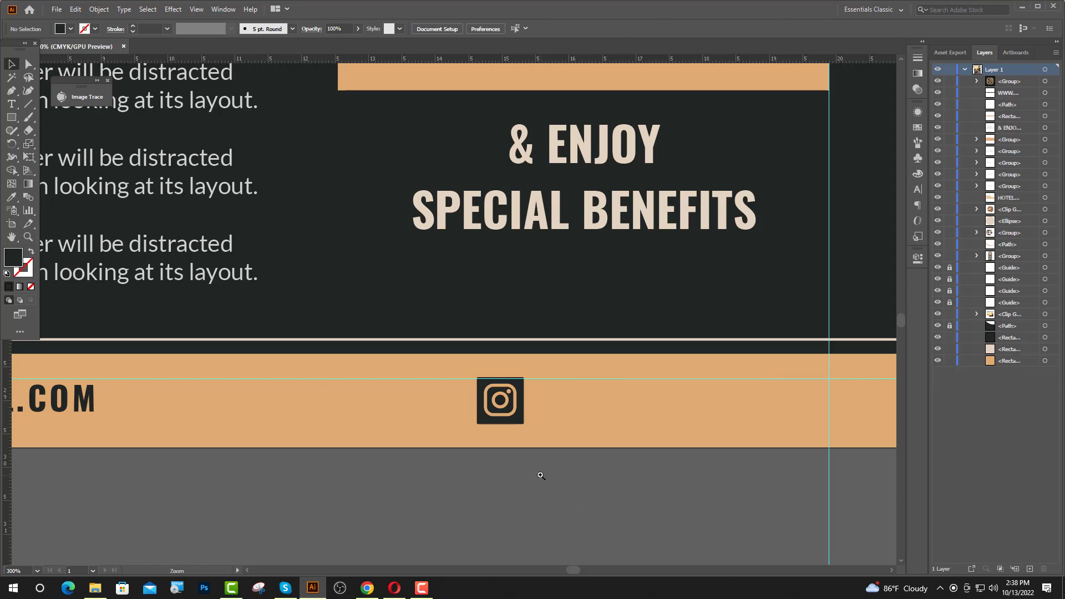
Duplicate the Instagram badge to its right and select the glyph text inside the copy
{"action": "scroll", "coordinate": [451, 482], "scroll_direction": "down", "scroll_amount": 1}
{"action": "left_click_drag", "start_coordinate": [497, 443], "coordinate": [552, 444]}
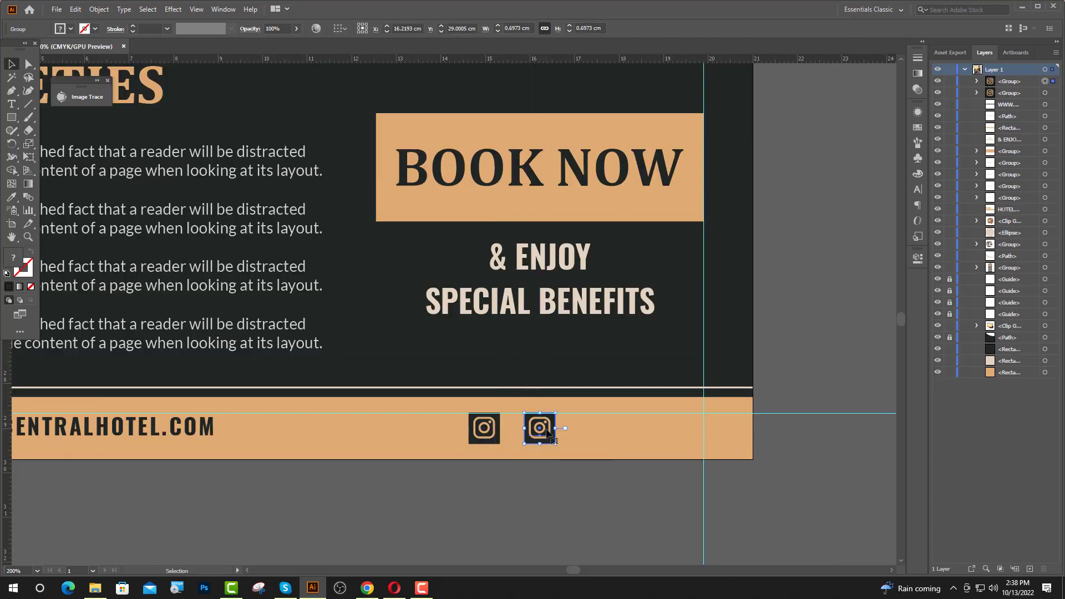
{"action": "double_click", "coordinate": [551, 438]}
{"action": "key", "text": "t"}
{"action": "double_click", "coordinate": [535, 428]}
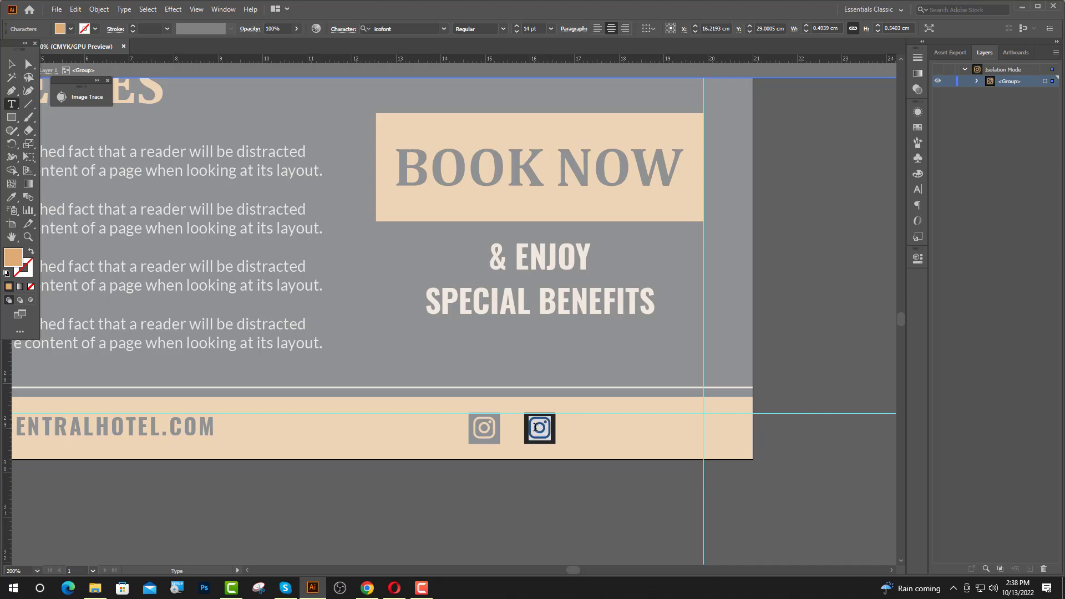
Switch to IcoFont in the browser, search "twi" and copy the Twitter glyph
{"action": "left_click", "coordinate": [368, 588]}
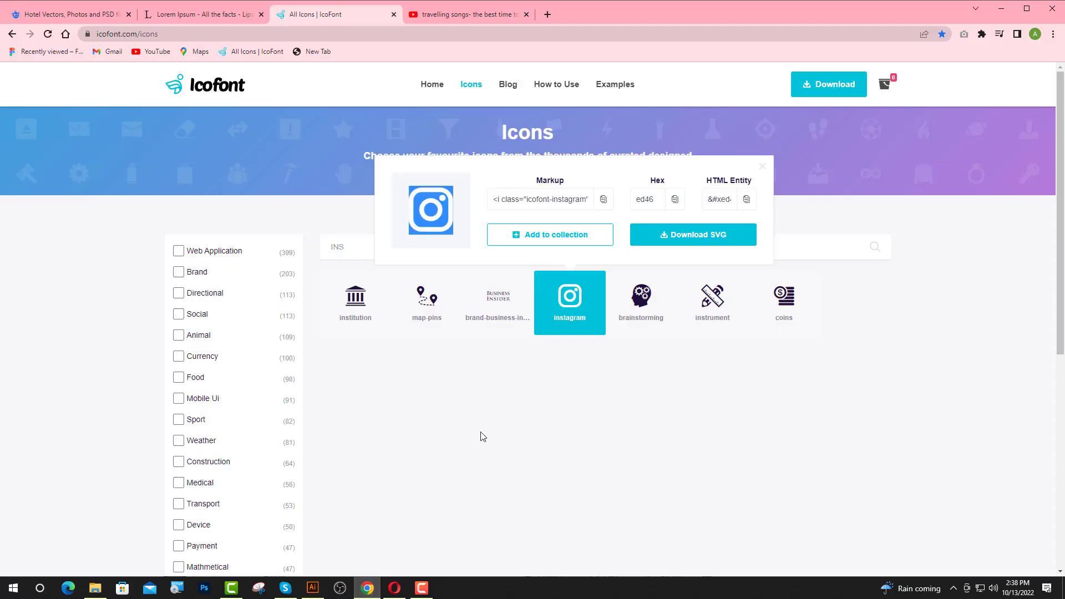
{"action": "left_click", "coordinate": [763, 166]}
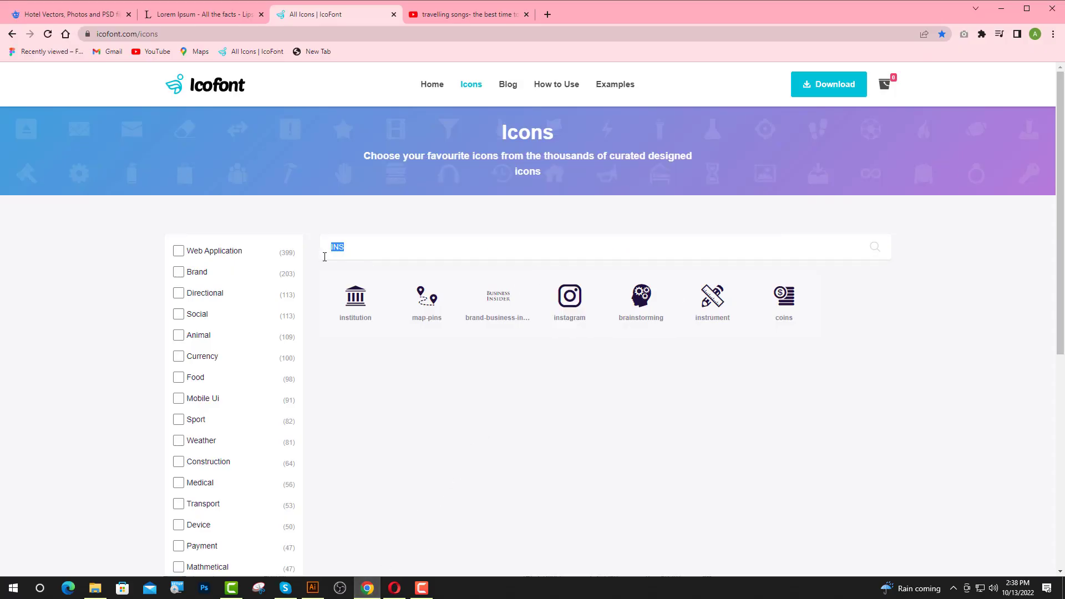
{"action": "type", "text": "twi"}
{"action": "left_click", "coordinate": [414, 303]}
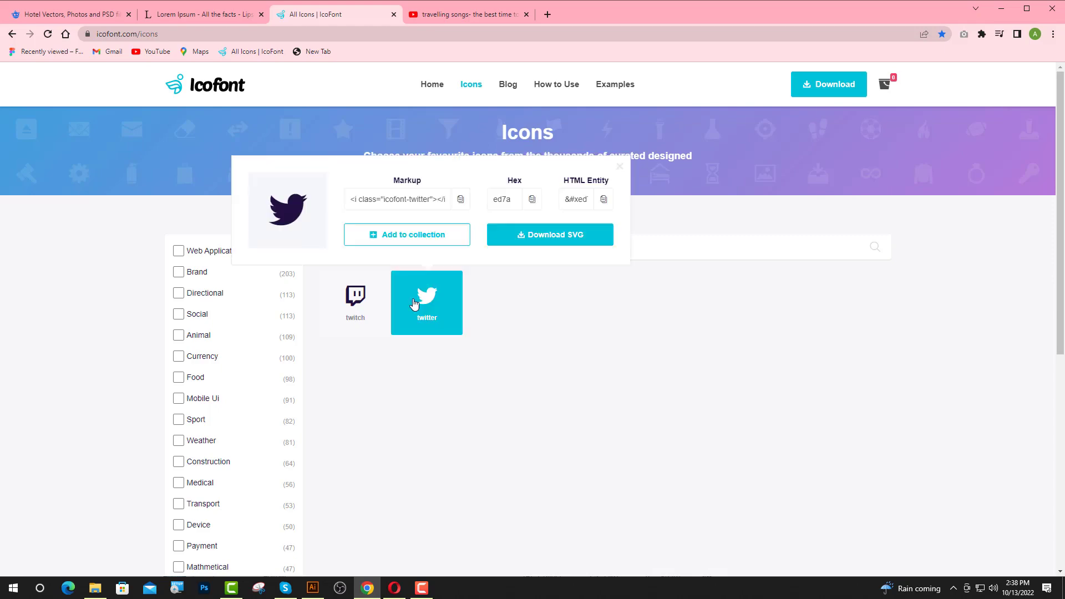
{"action": "double_click", "coordinate": [292, 226]}
Return to Illustrator, replace the second badge's glyph with the copied Twitter glyph and exit group isolation
{"action": "left_click", "coordinate": [313, 588]}
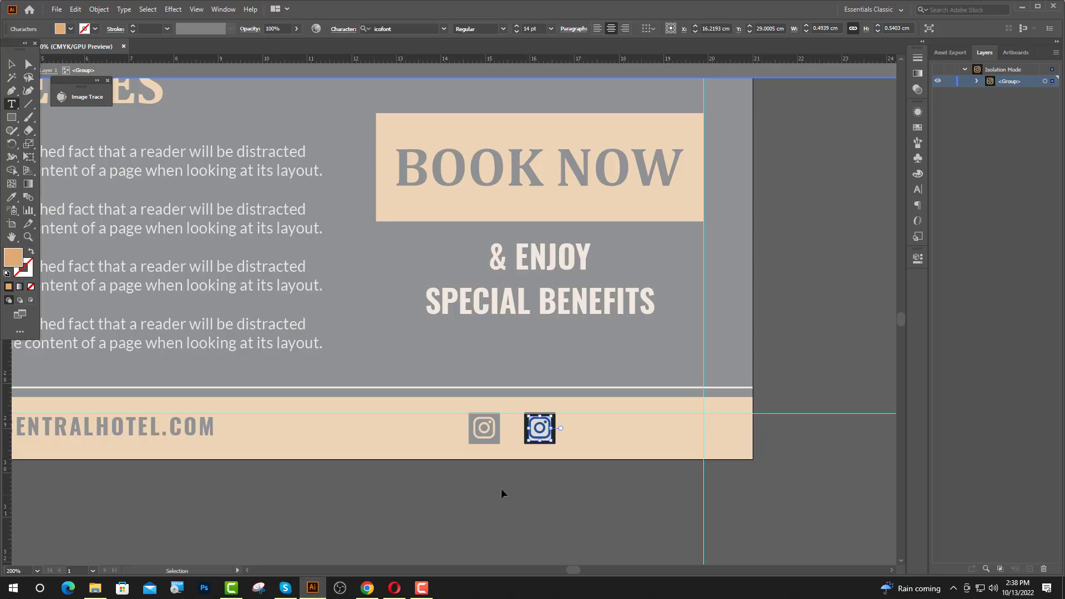
{"action": "key", "text": "ctrl+v"}
{"action": "key", "text": "Escape"}
{"action": "double_click", "coordinate": [521, 492]}
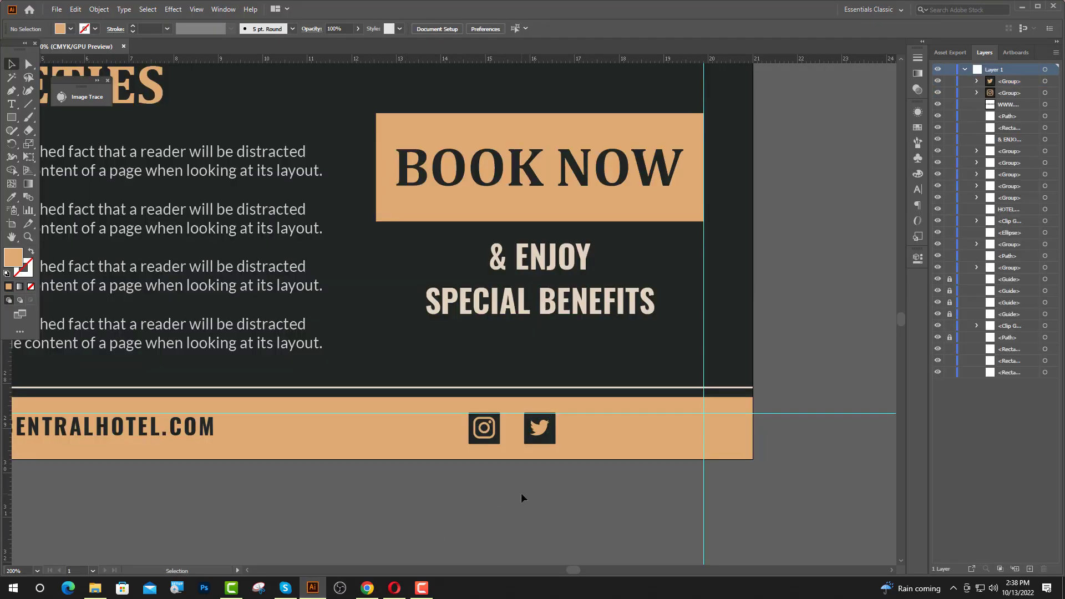
Duplicate the Twitter badge to its right and select the glyph text inside the copy
{"action": "left_click", "coordinate": [541, 435]}
{"action": "left_click_drag", "start_coordinate": [541, 434], "coordinate": [613, 436]}
{"action": "double_click", "coordinate": [613, 435]}
{"action": "double_click", "coordinate": [610, 432]}
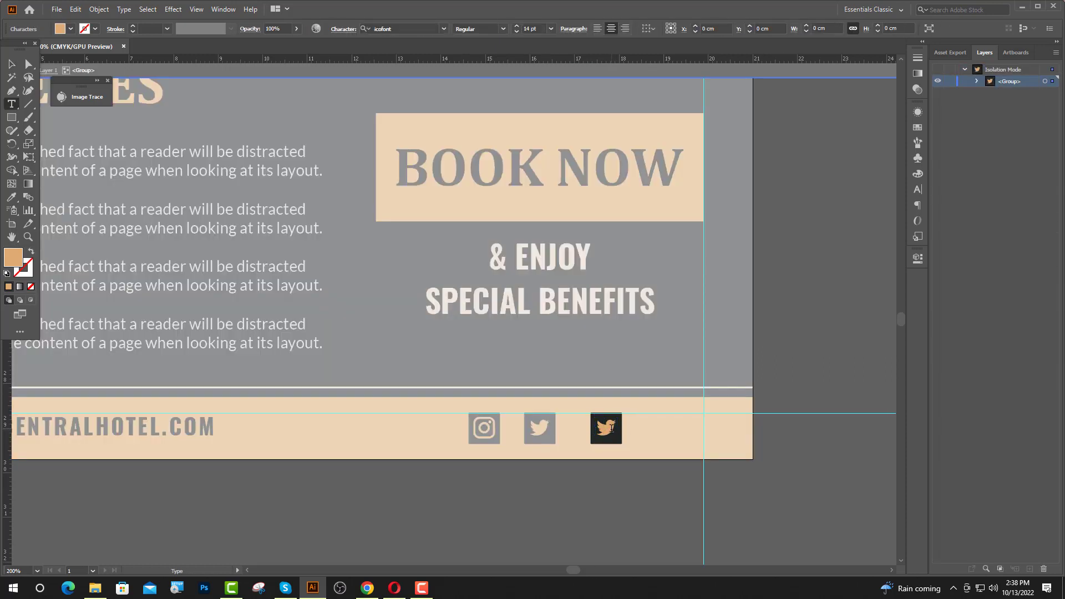
Switch to IcoFont in the browser, search "FA" and copy the Facebook glyph
{"action": "left_click", "coordinate": [367, 588]}
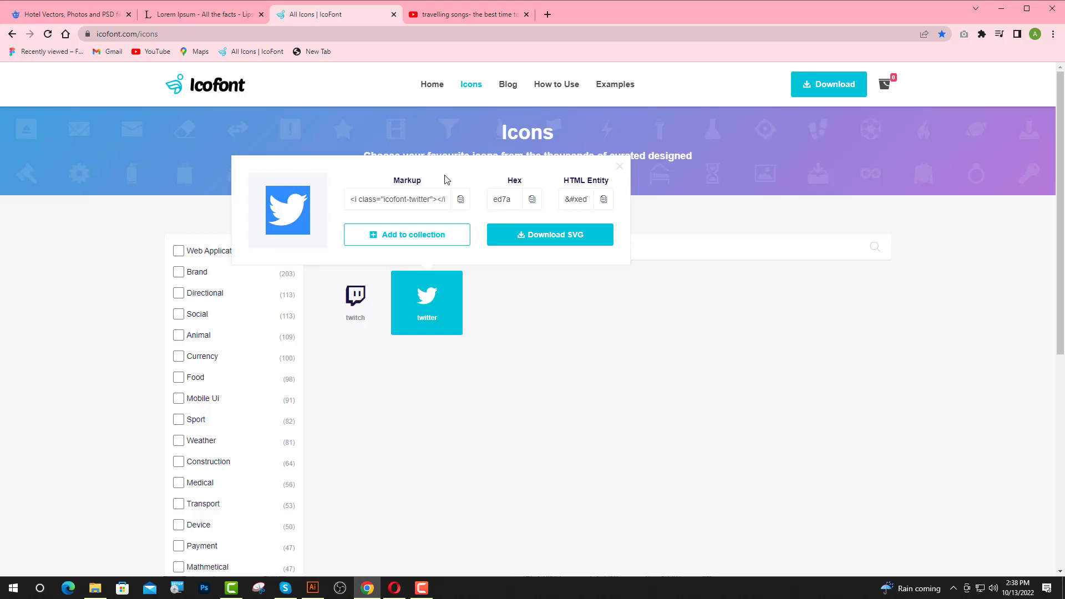
{"action": "left_click", "coordinate": [619, 166]}
{"action": "left_click_drag", "start_coordinate": [518, 244], "coordinate": [285, 258]}
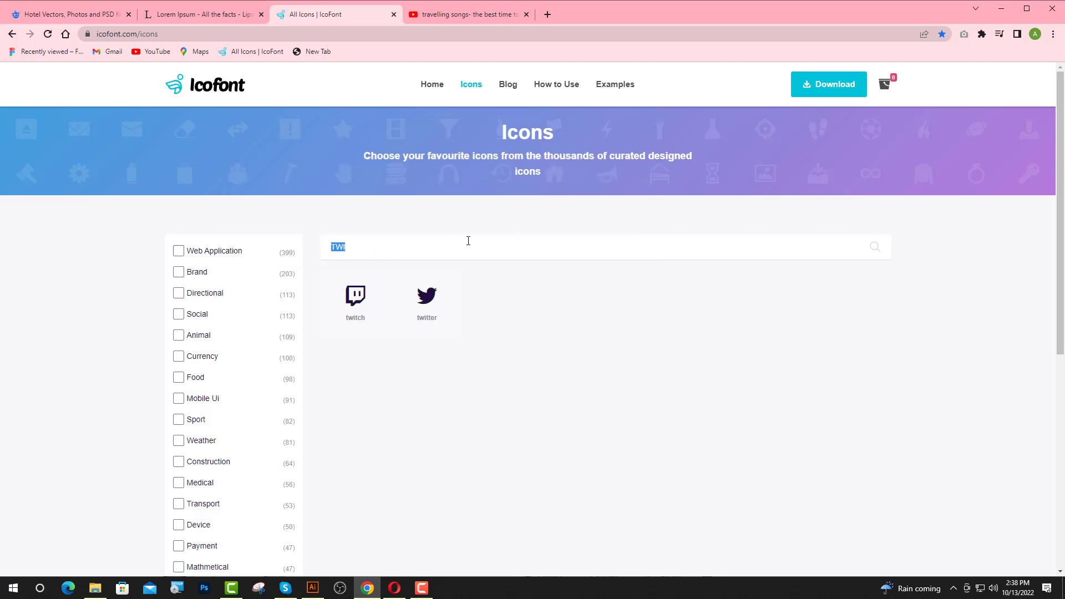
{"action": "type", "text": "FA"}
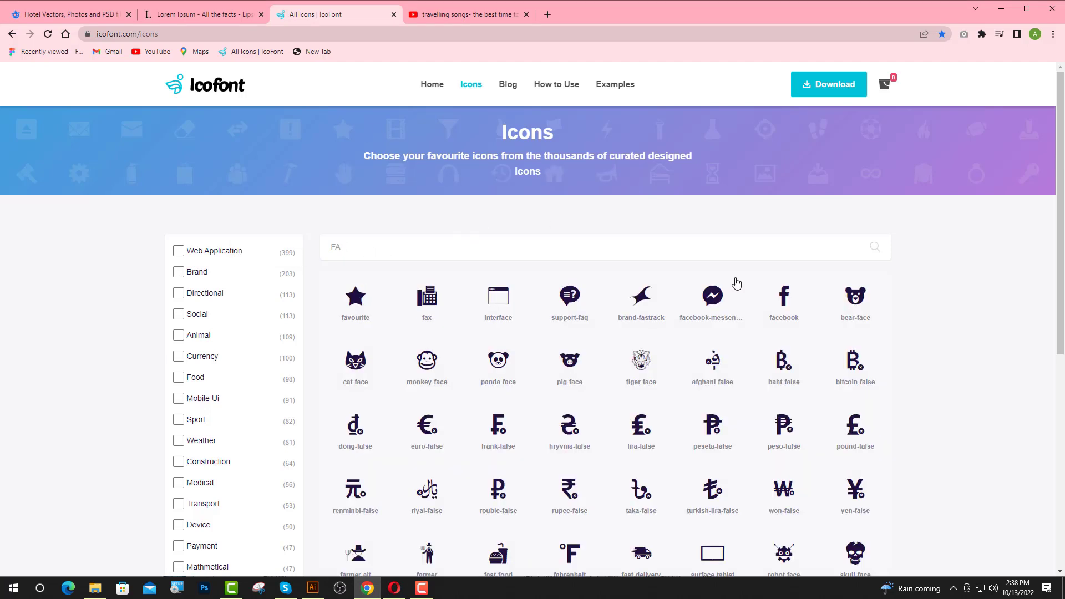
{"action": "left_click", "coordinate": [793, 305]}
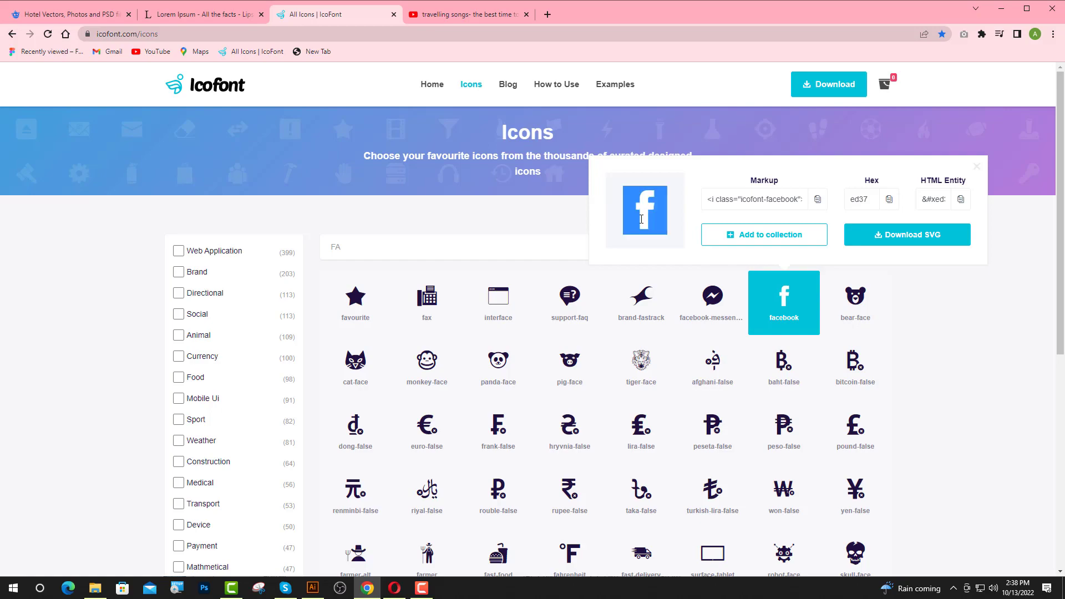
Return to Illustrator, replace the third badge's glyph with the copied Facebook glyph and exit group isolation
{"action": "left_click", "coordinate": [312, 588]}
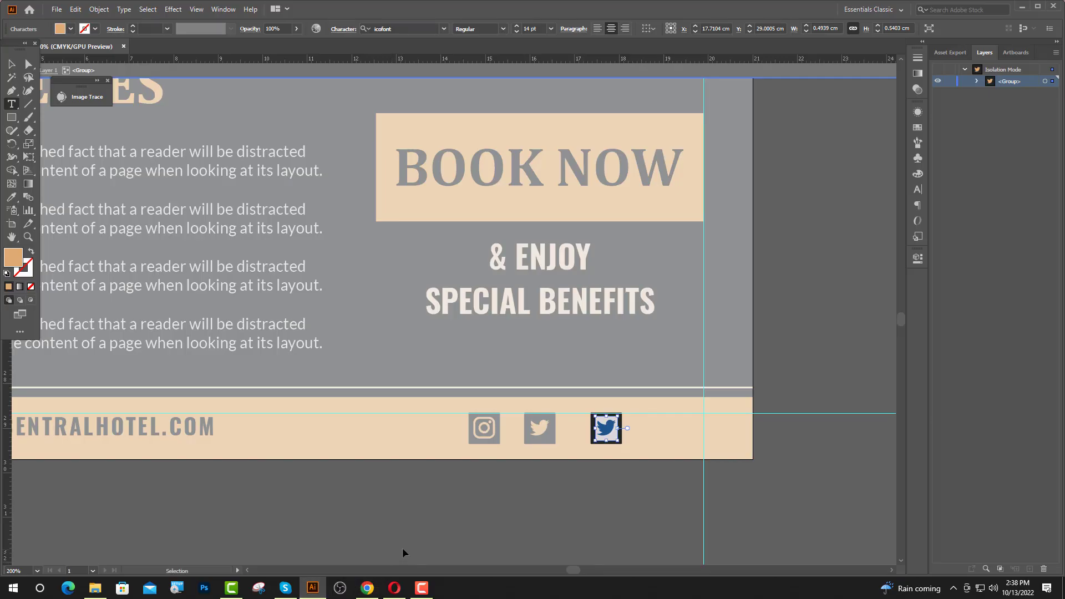
{"action": "key", "text": "ctrl+v"}
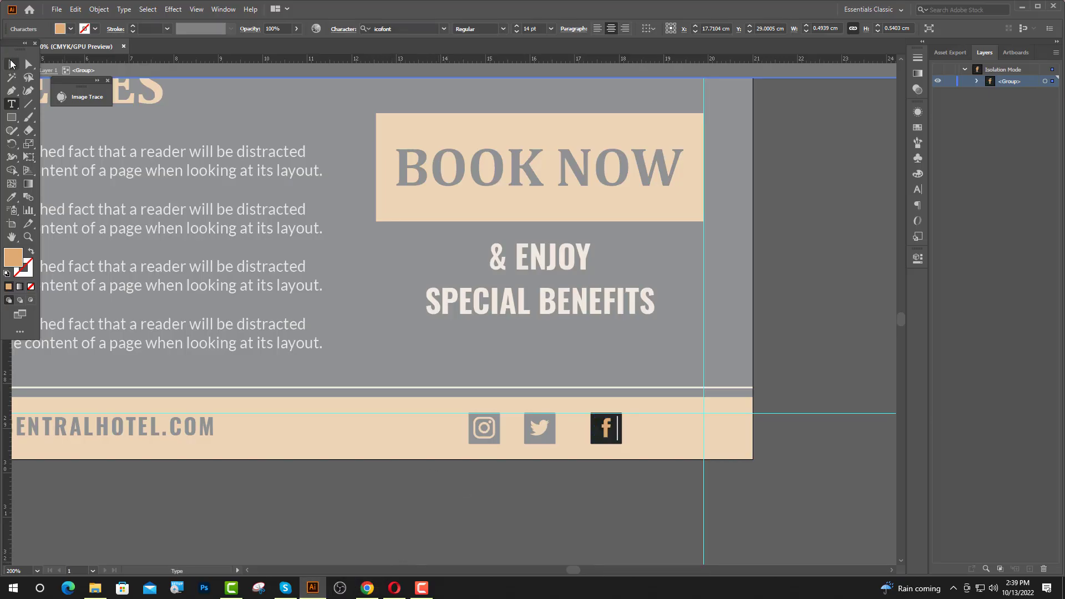
{"action": "left_click", "coordinate": [12, 65]}
{"action": "double_click", "coordinate": [382, 462]}
Select the Facebook, Twitter and Instagram badges and distribute them evenly in the horizontal direction
{"action": "left_click", "coordinate": [617, 440]}
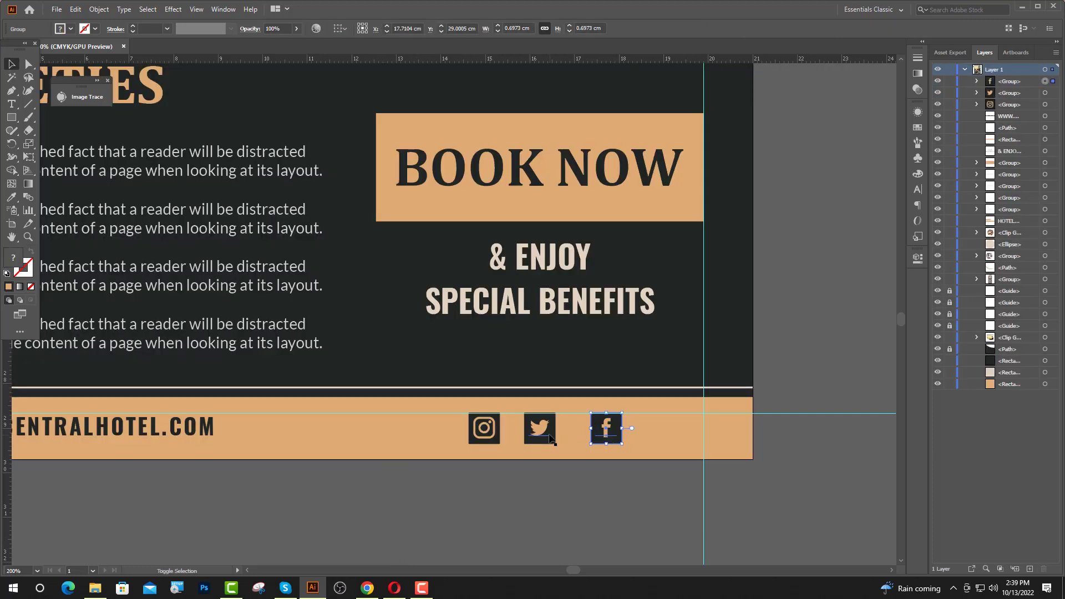
{"action": "left_click", "coordinate": [551, 438], "text": "shift"}
{"action": "left_click", "coordinate": [488, 438], "text": "shift"}
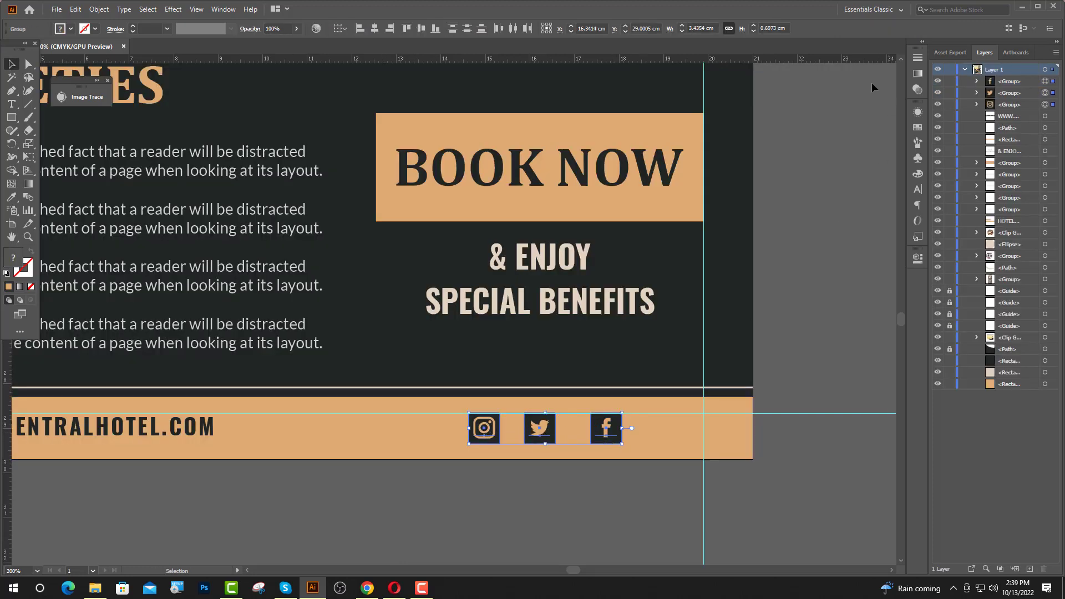
{"action": "left_click", "coordinate": [512, 28]}
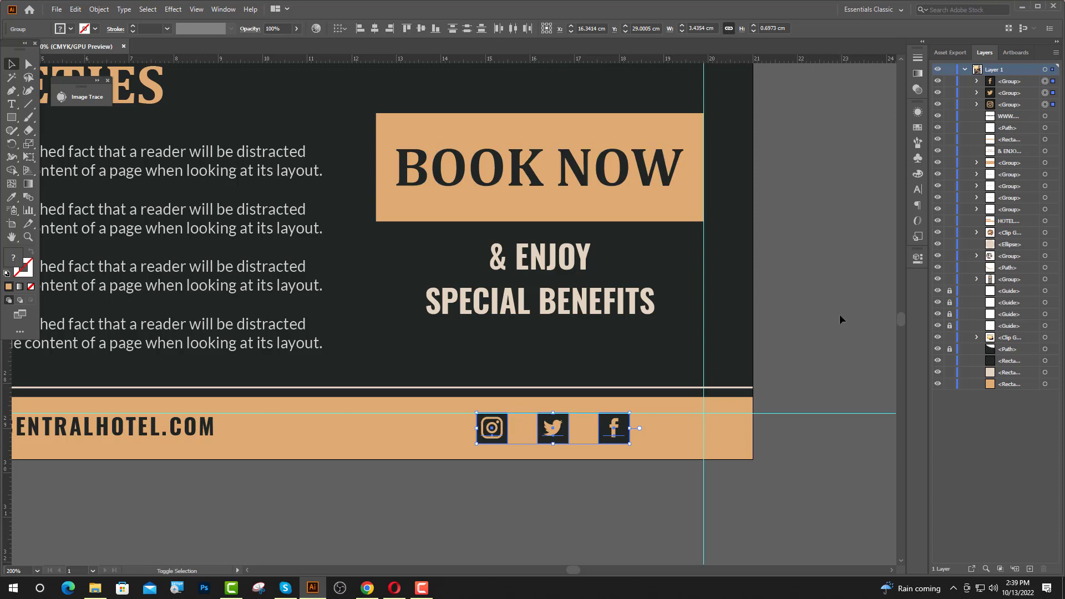
Move the row of three social badges rightward so that it ends at the right margin guide
{"action": "key", "text": "shift+Right"}
{"action": "key", "text": "shift+Right"}
{"action": "key", "text": "shift+Right"}
{"action": "key", "text": "shift+Right"}
{"action": "key", "text": "shift+Right"}
{"action": "key", "text": "shift+Right"}
{"action": "key", "text": "shift+Right"}
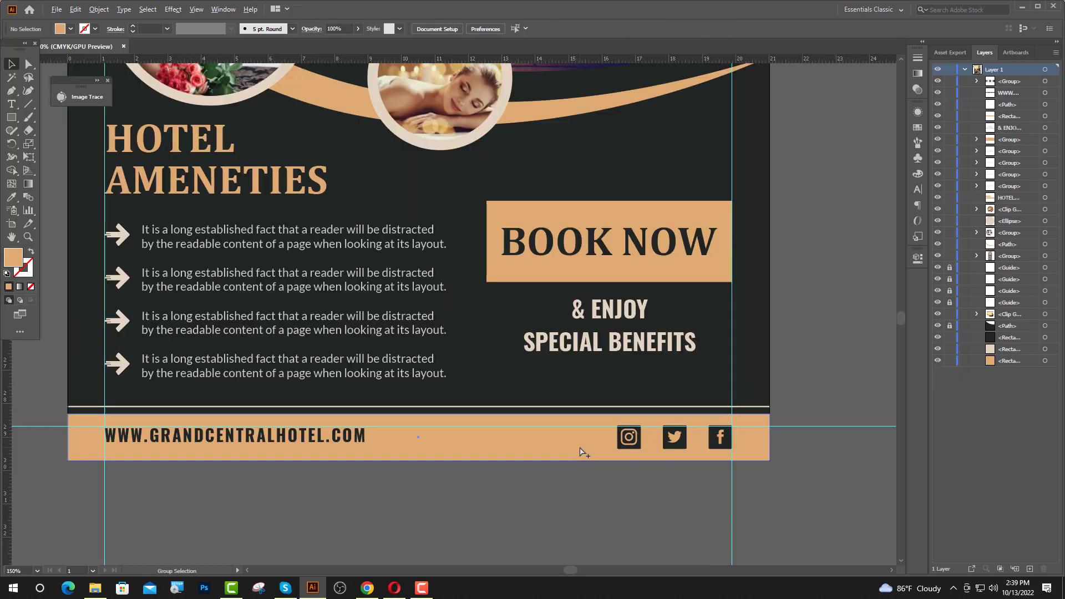
Recolor the orange footer band with the beige sampled from the palette swatch beside the artboard
{"action": "scroll", "coordinate": [583, 452], "scroll_direction": "down", "scroll_amount": 2}
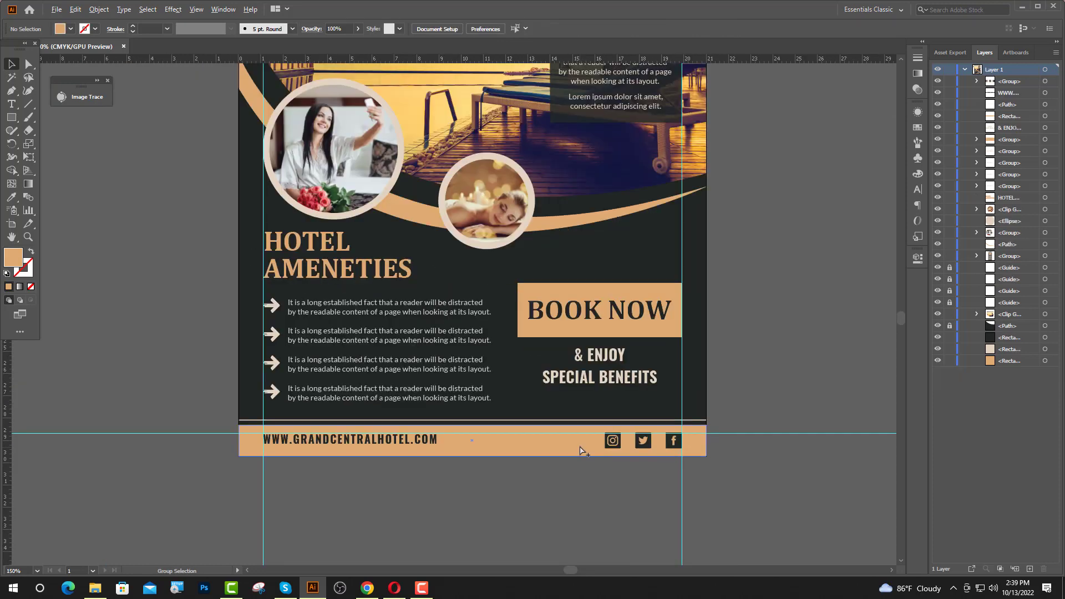
{"action": "scroll", "coordinate": [555, 466], "scroll_direction": "up", "scroll_amount": 1}
{"action": "left_click", "coordinate": [424, 472]}
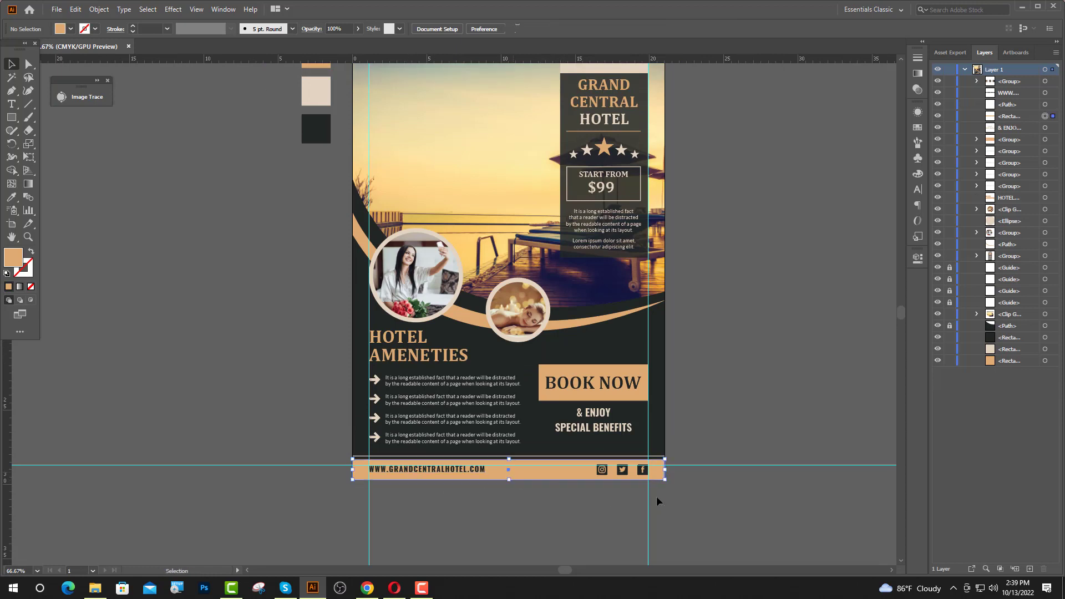
{"action": "left_click", "coordinate": [11, 197]}
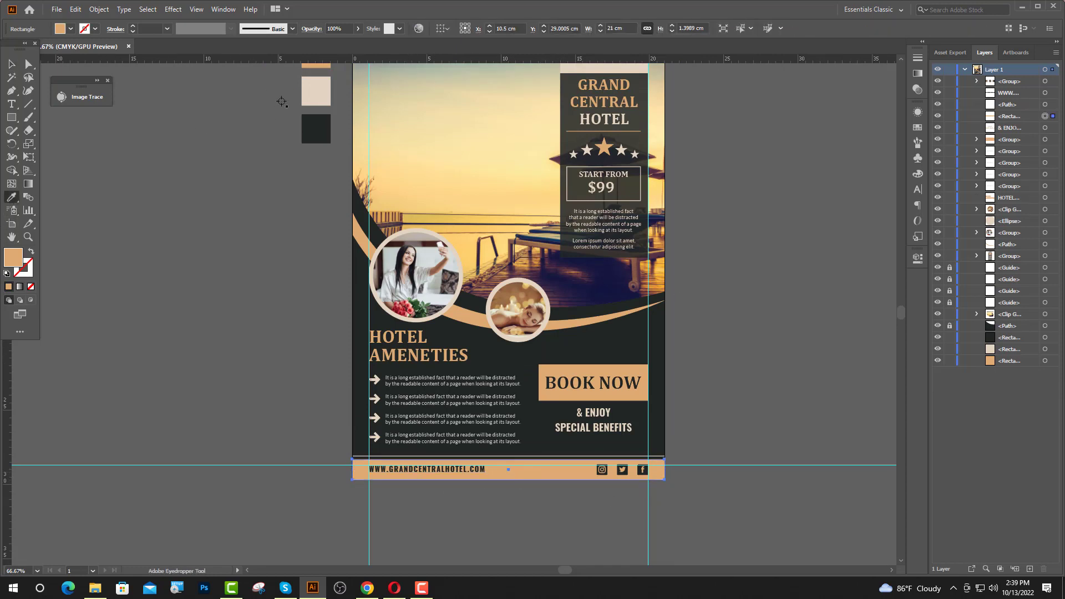
{"action": "left_click", "coordinate": [317, 92]}
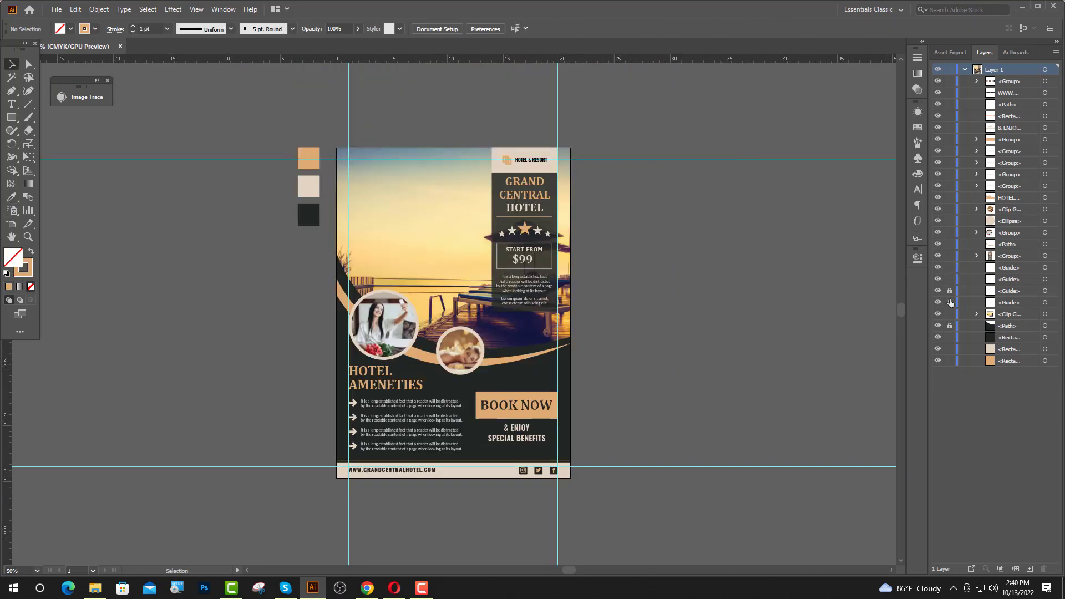
Delete the two horizontal and two vertical margin guides around the flyer
{"action": "left_click_drag", "start_coordinate": [740, 467], "coordinate": [745, 503]}
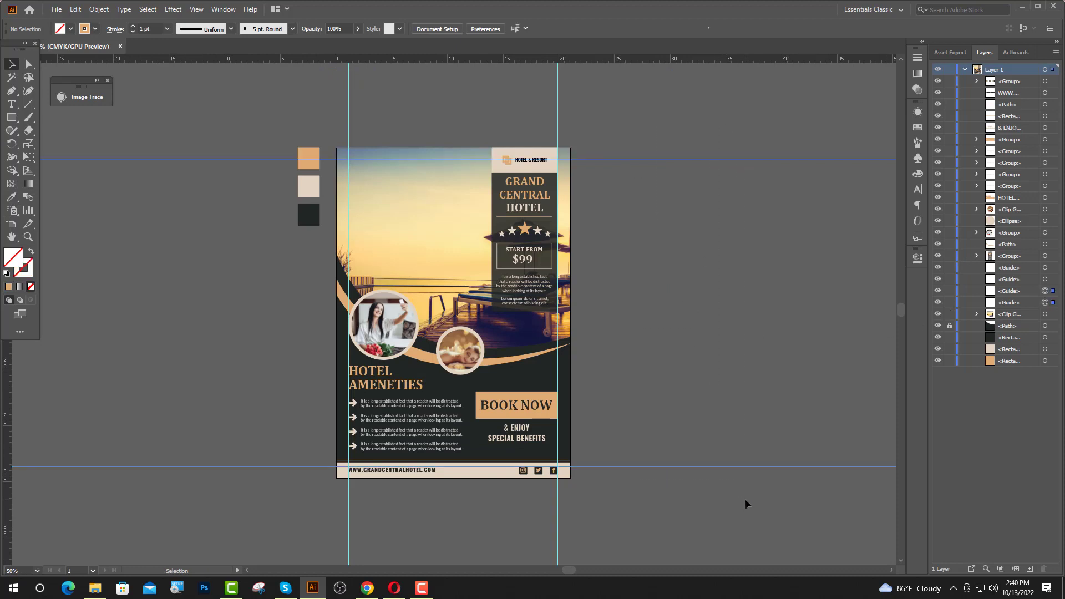
{"action": "key", "text": "Delete"}
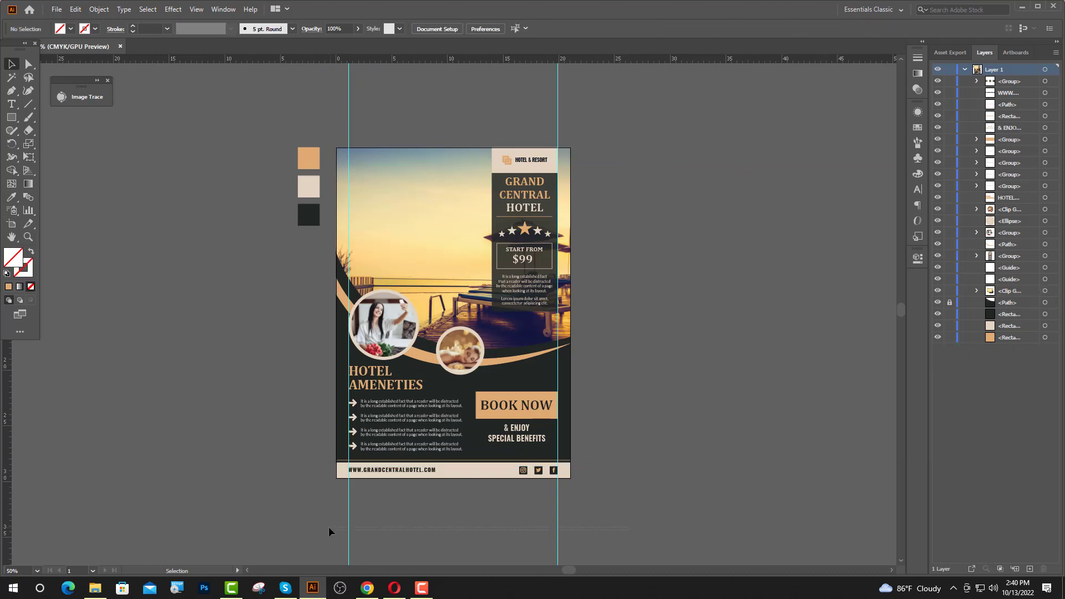
{"action": "left_click_drag", "start_coordinate": [328, 527], "coordinate": [327, 527]}
{"action": "key", "text": "Delete"}
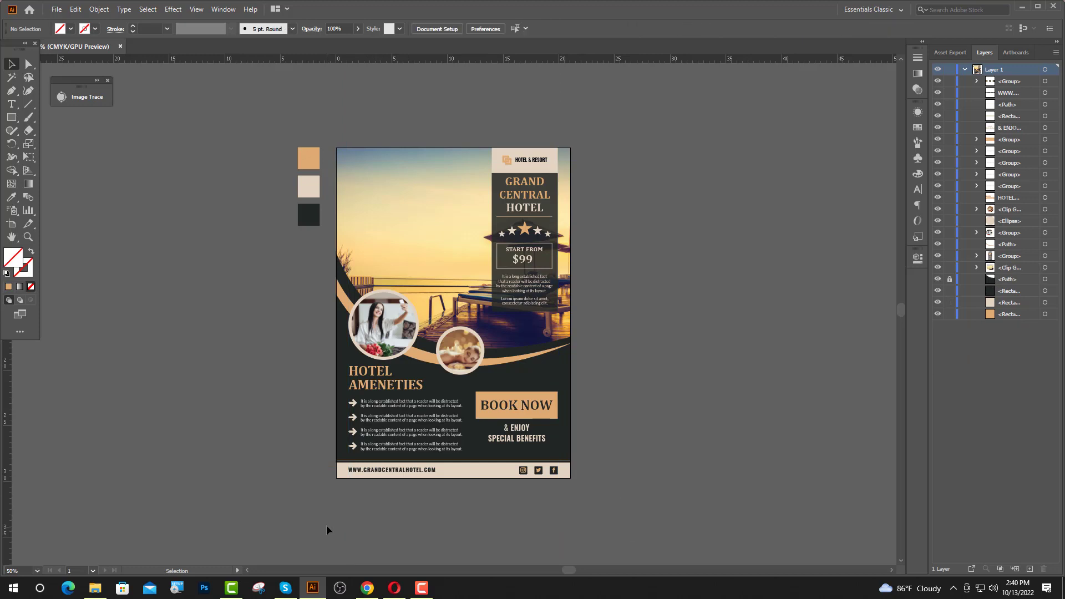
Delete the three color palette swatches beside the artboard
{"action": "left_click_drag", "start_coordinate": [311, 246], "coordinate": [317, 256]}
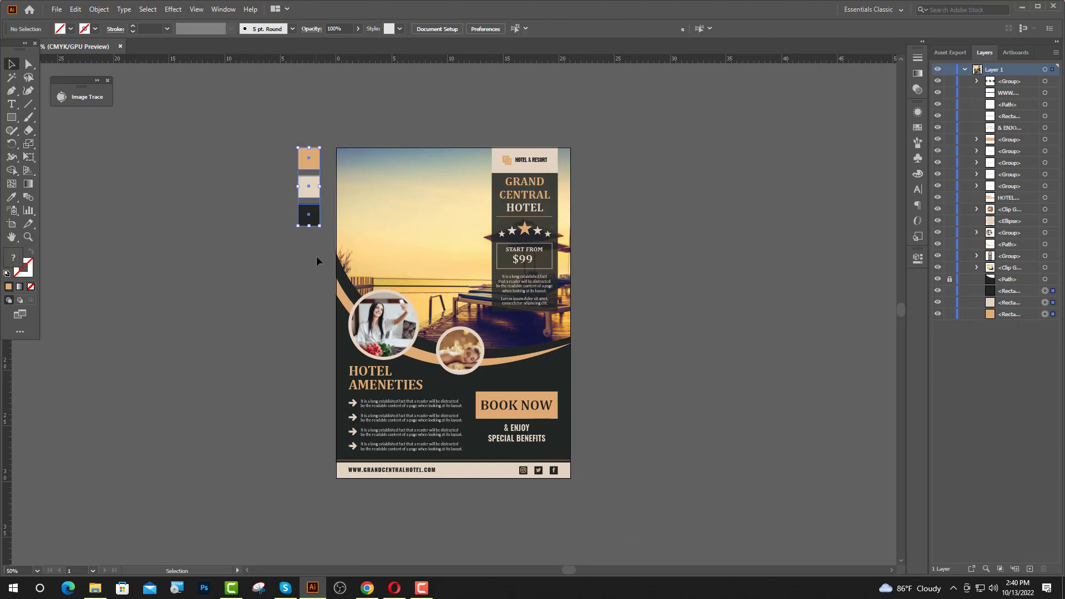
{"action": "key", "text": "Delete"}
{"action": "scroll", "coordinate": [308, 297], "scroll_direction": "up", "scroll_amount": 1}
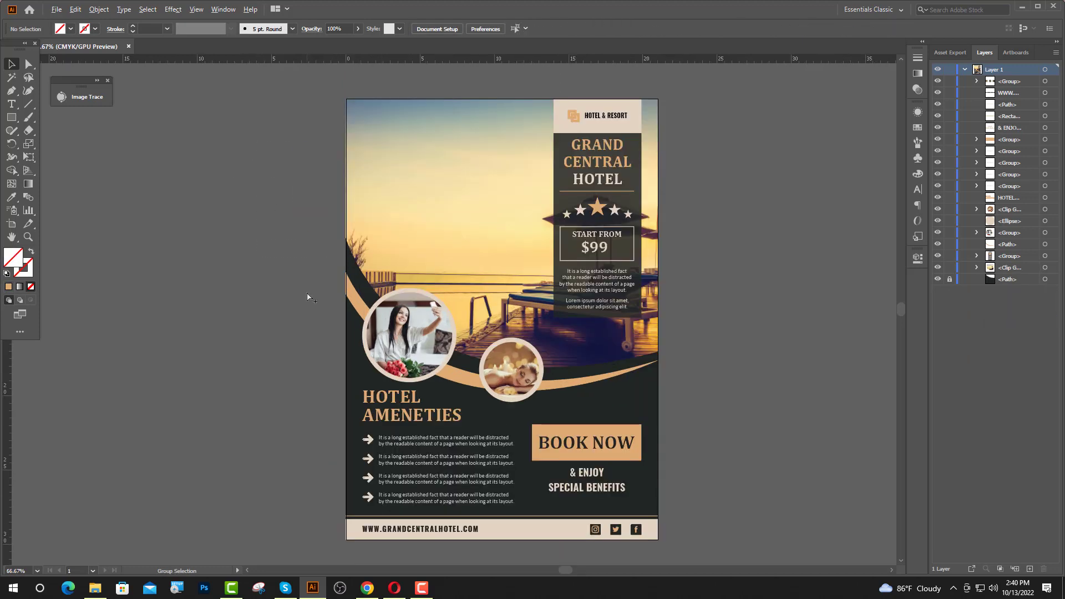